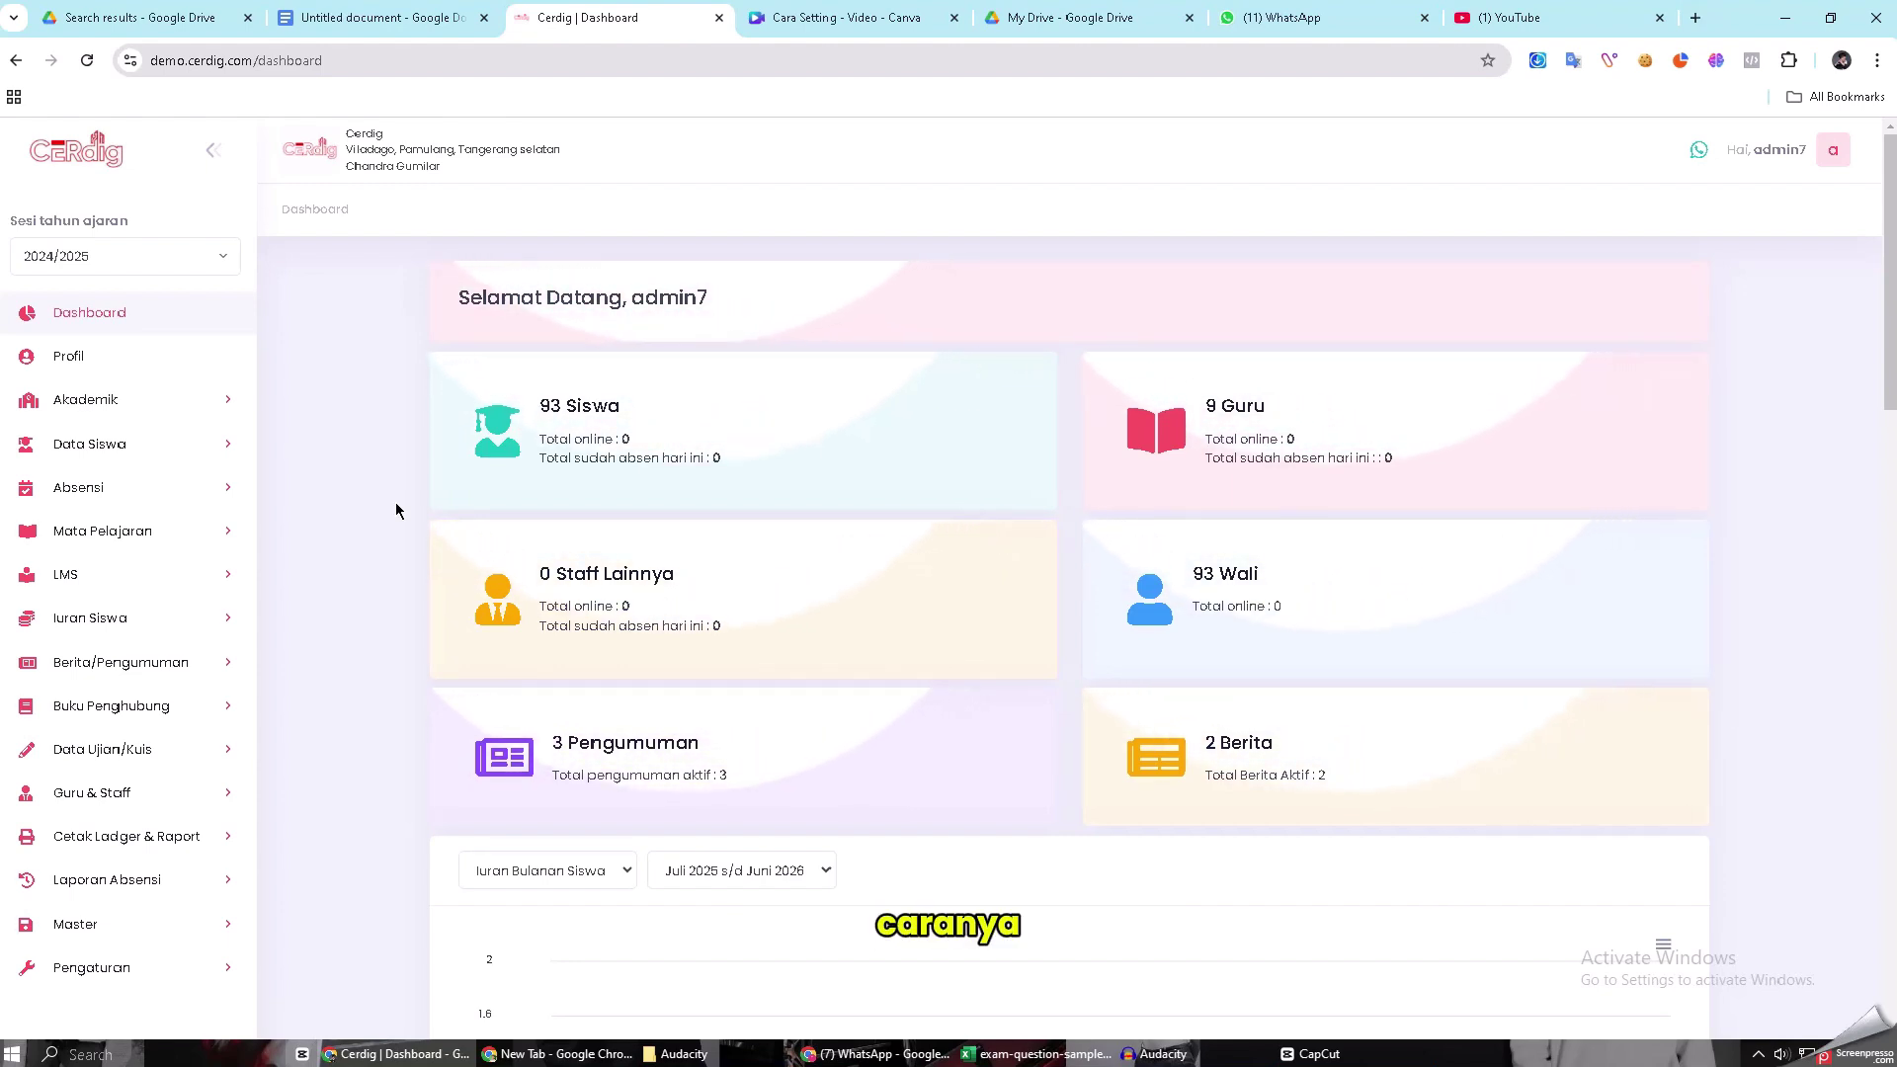
# Create an active exam category named "UJIAN HARIAN" in the exam category list and save it
pyautogui.click(180, 751)
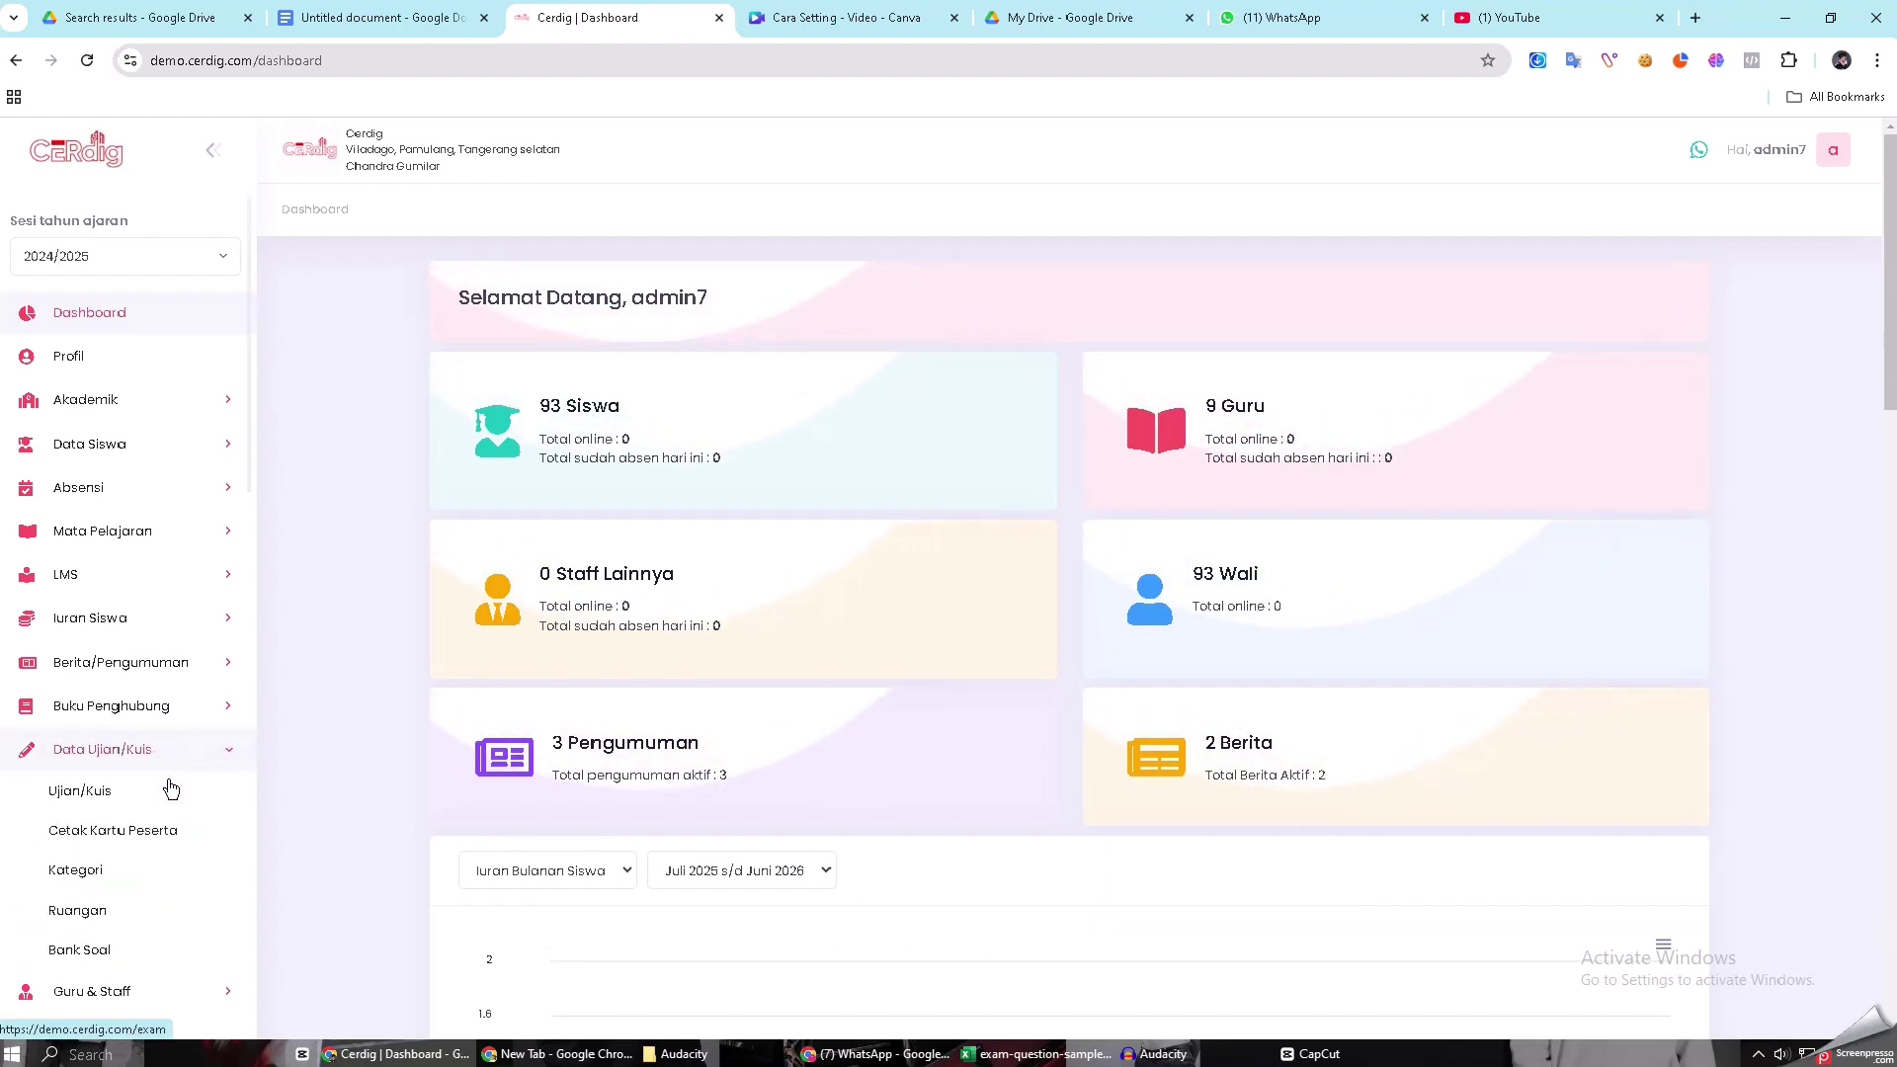
pyautogui.click(71, 873)
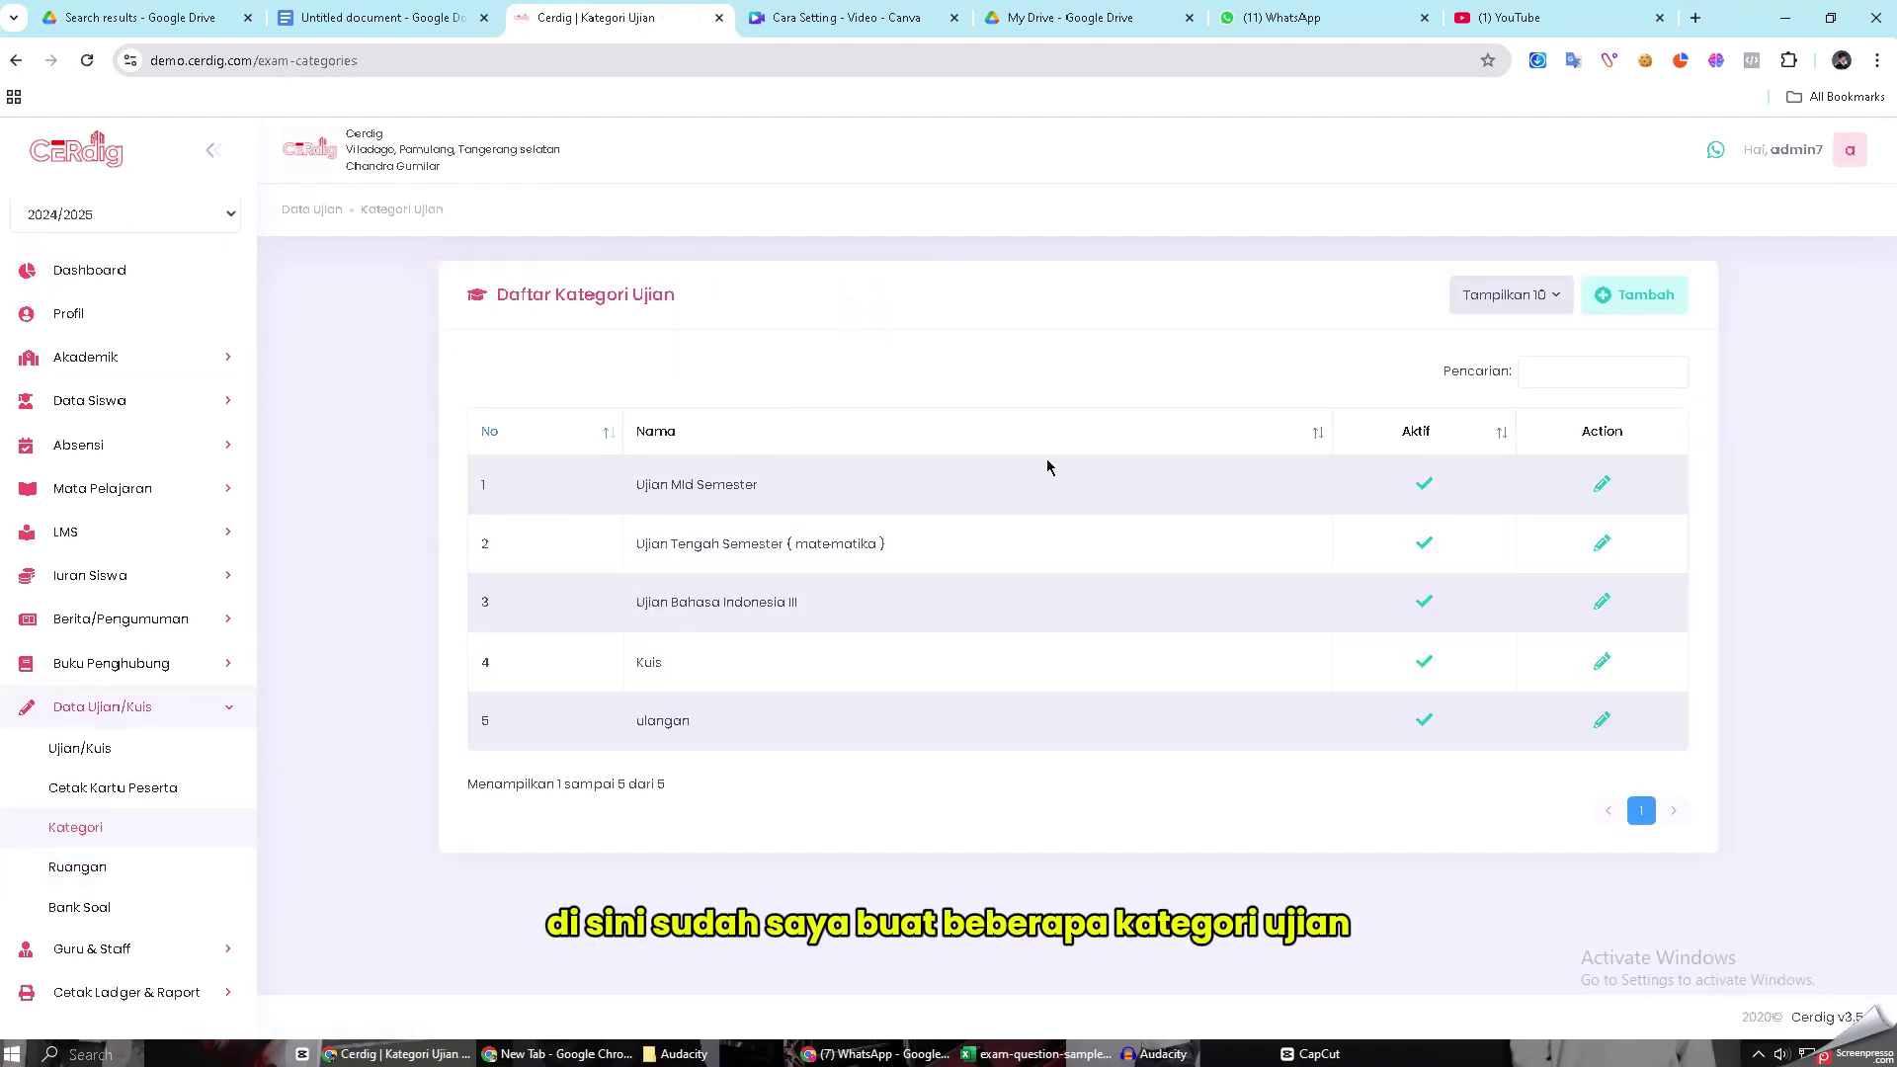
pyautogui.click(1632, 314)
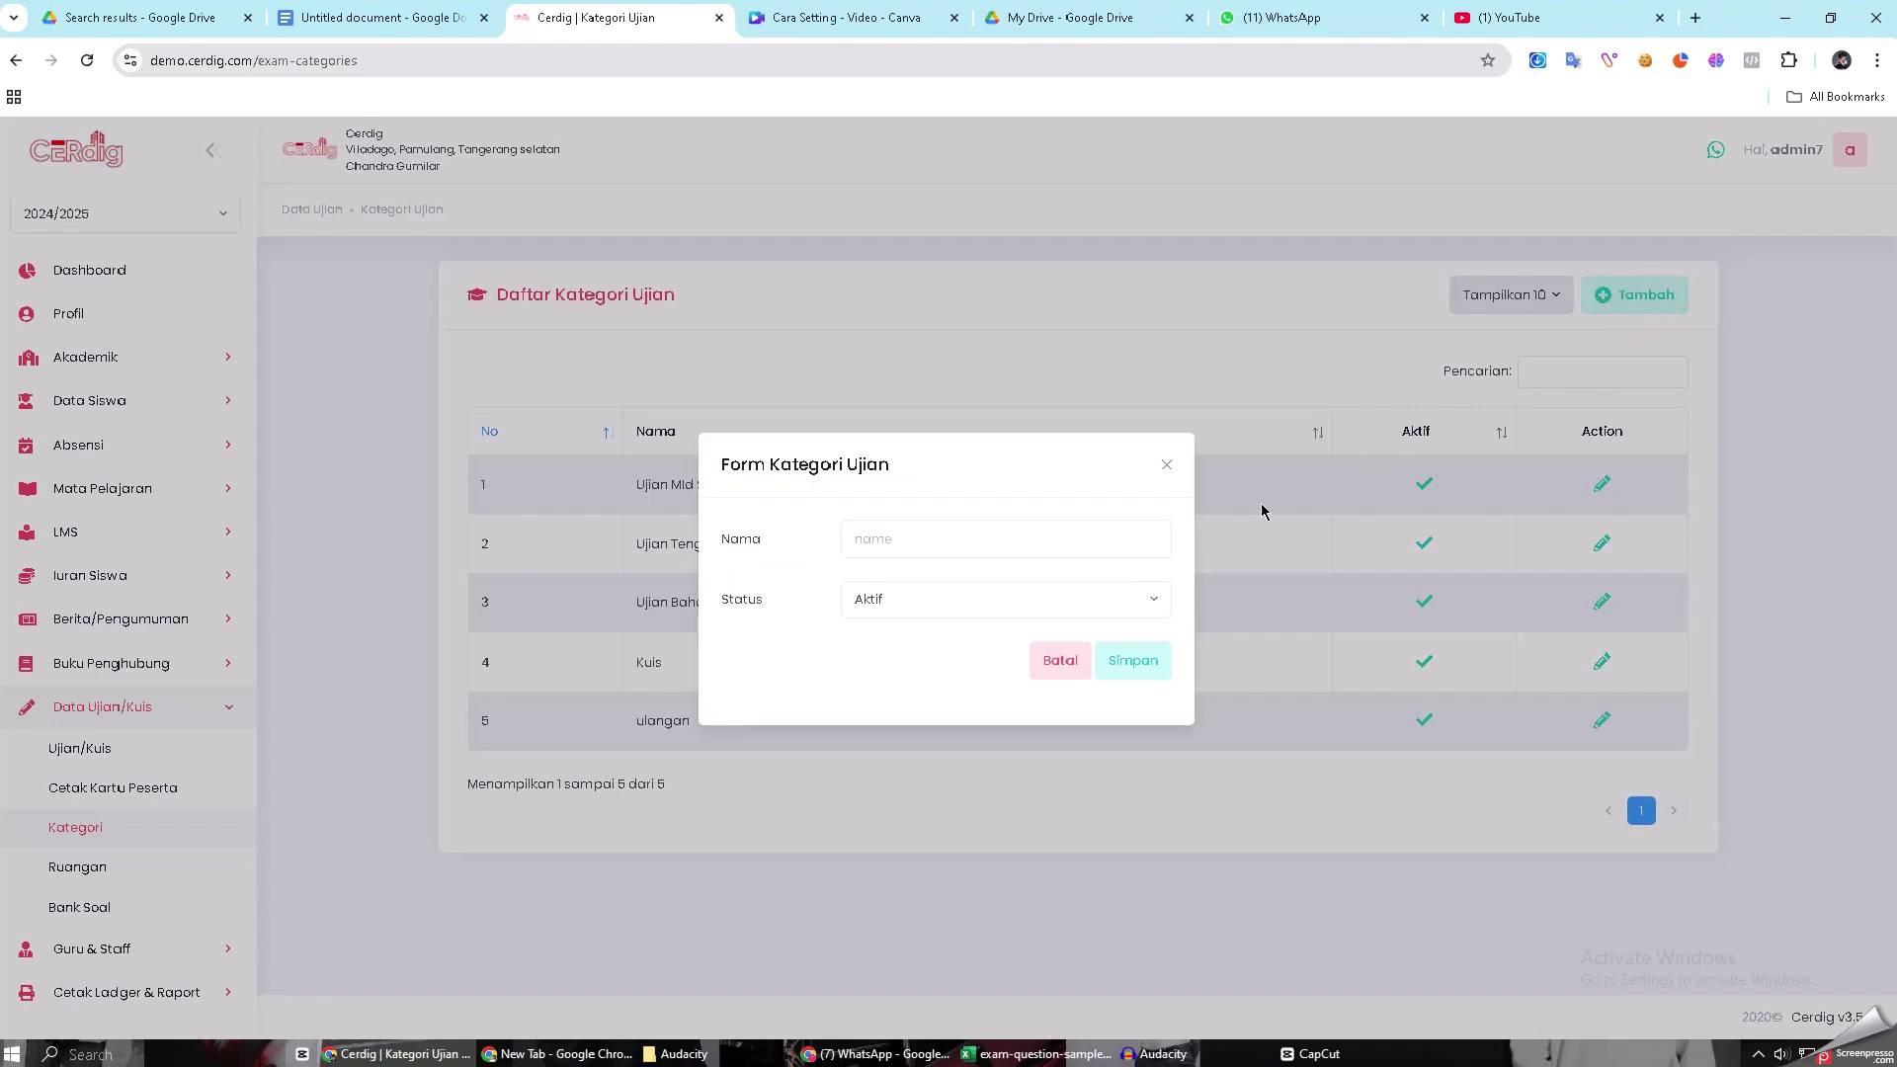
pyautogui.click(1045, 543)
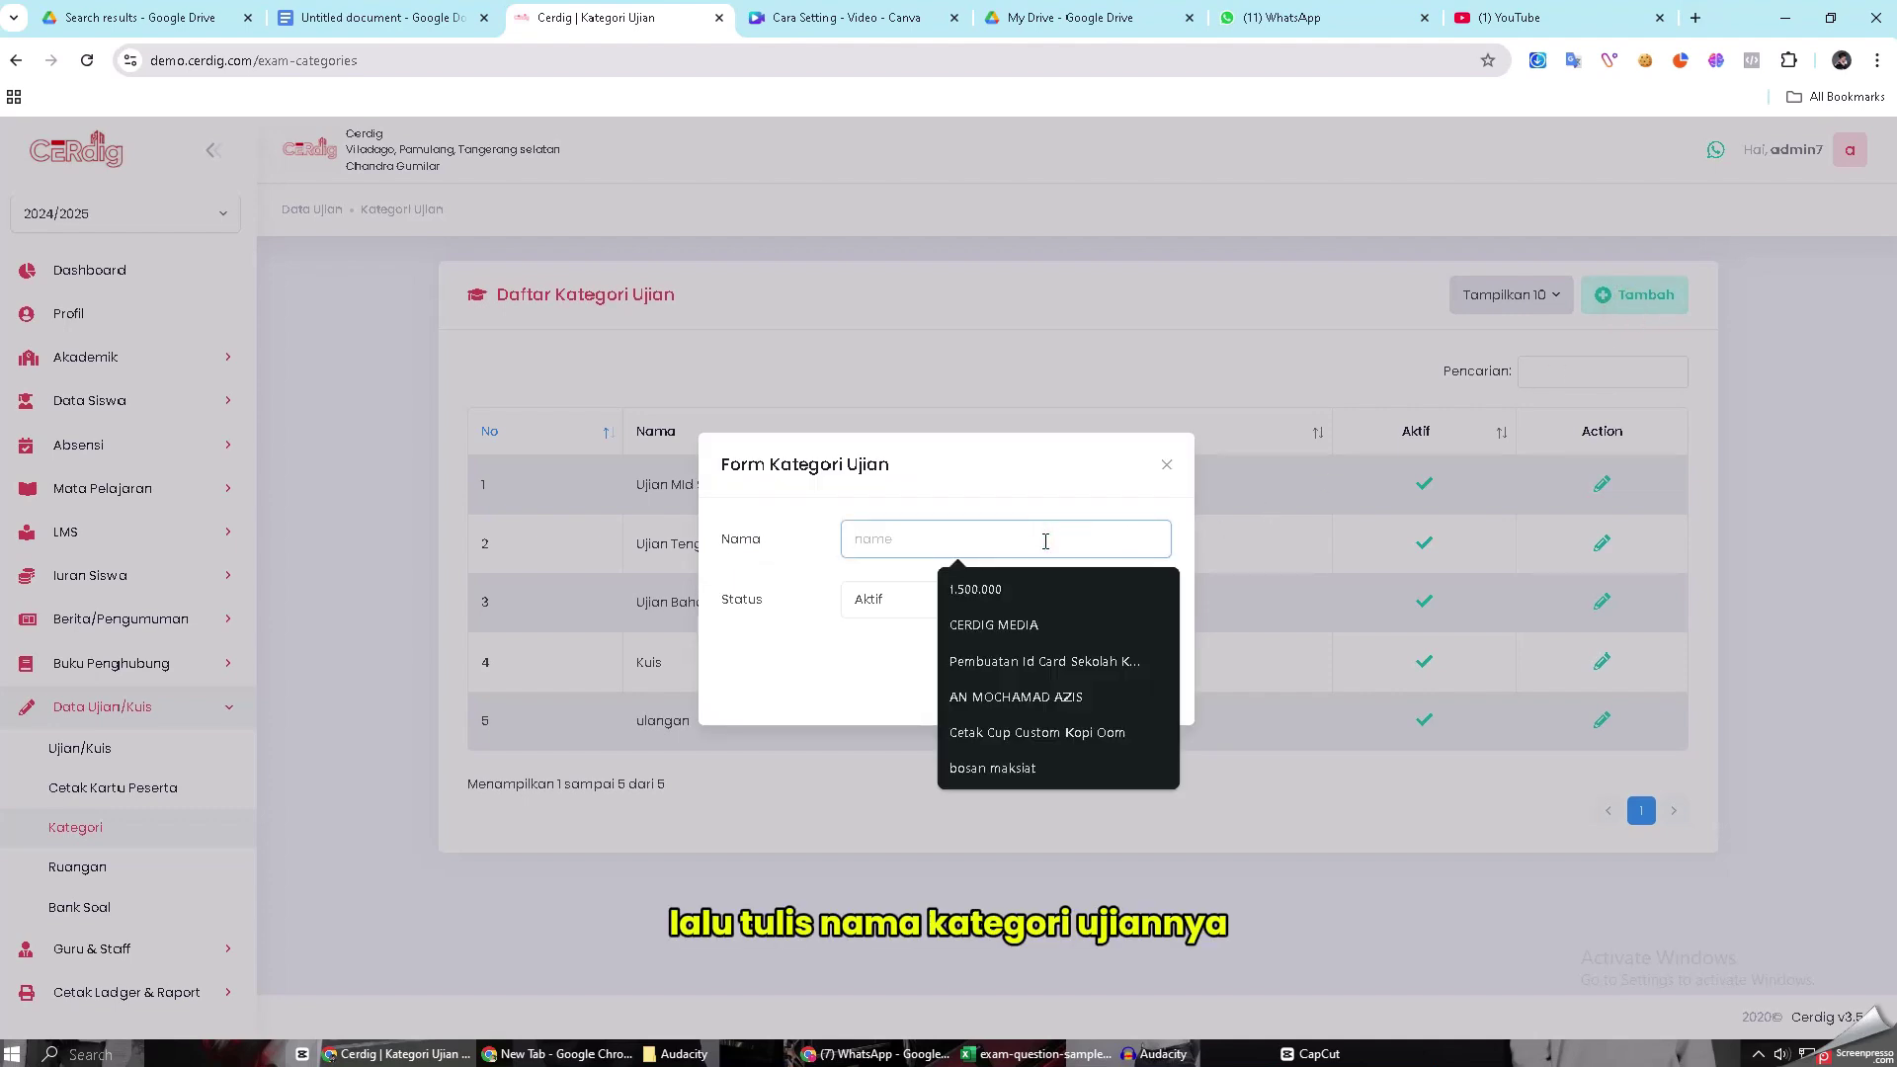
pyautogui.write('UJIAN HARIAN')
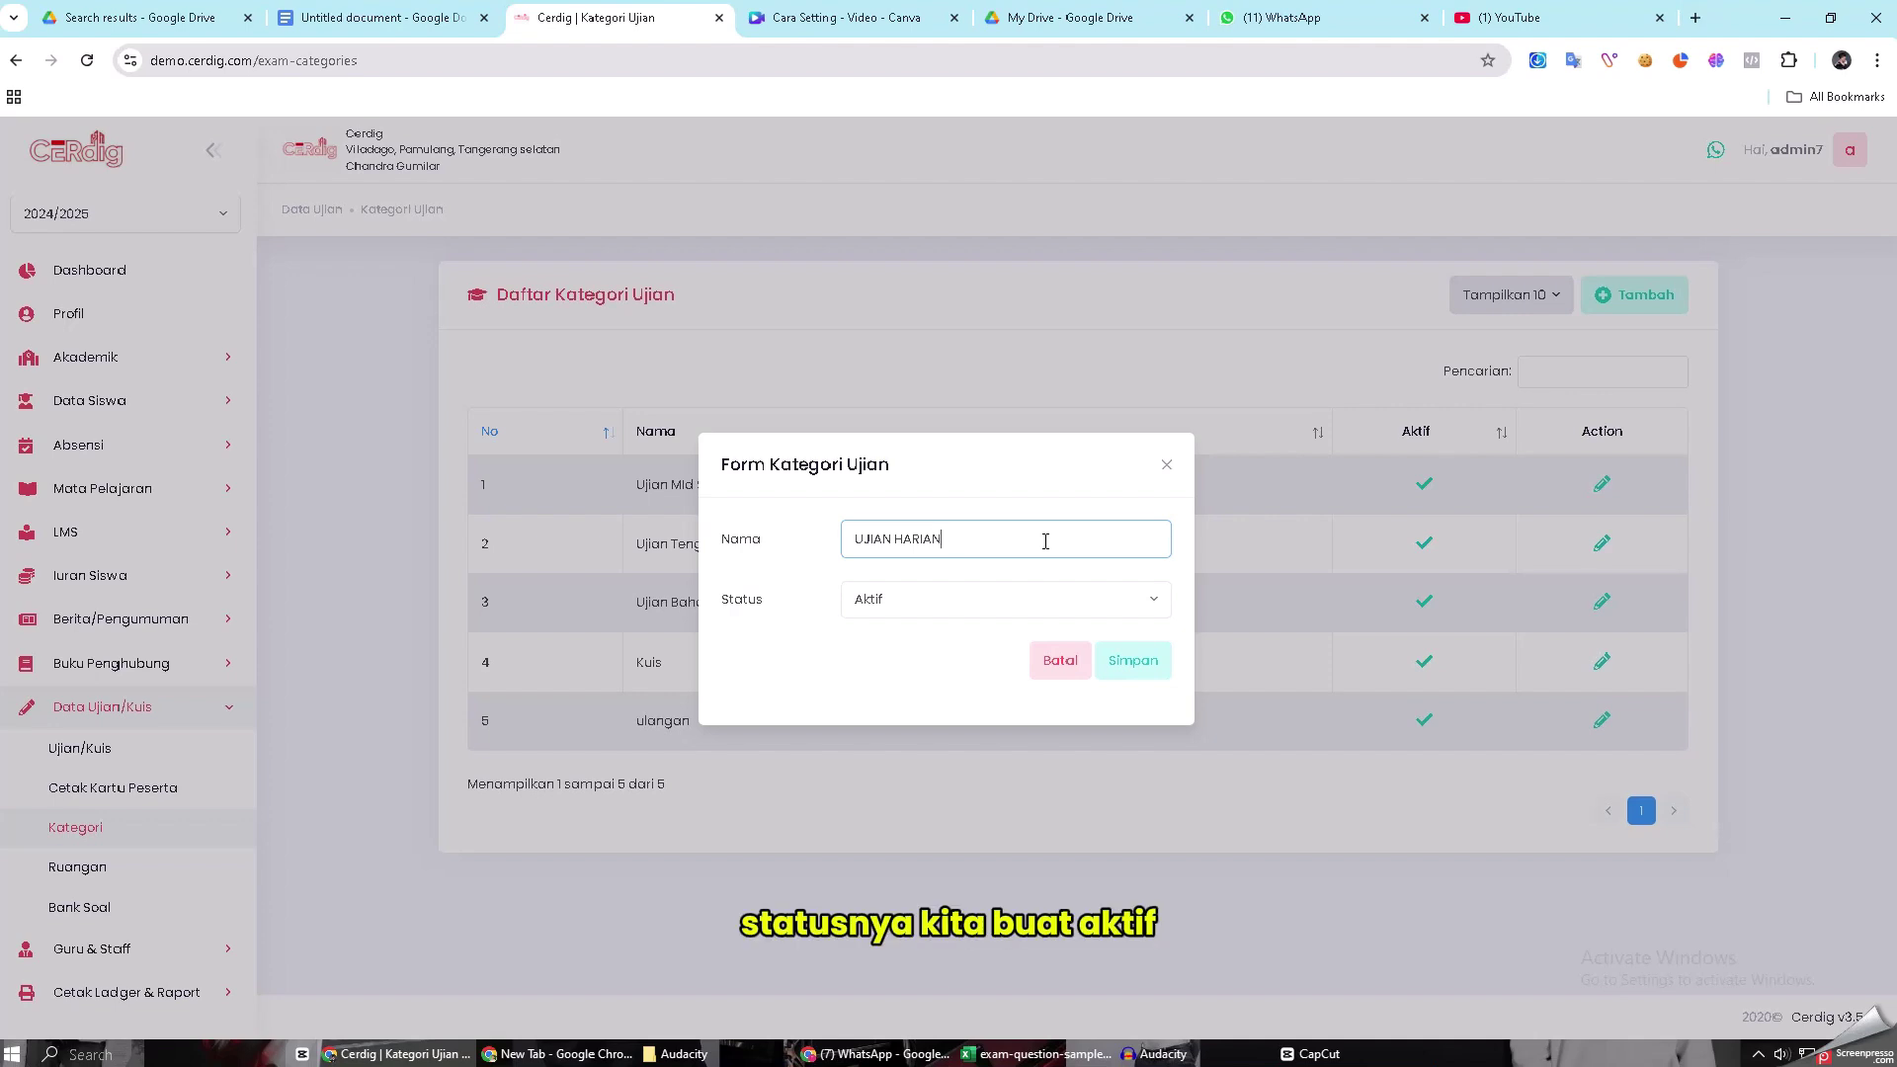
pyautogui.click(1133, 661)
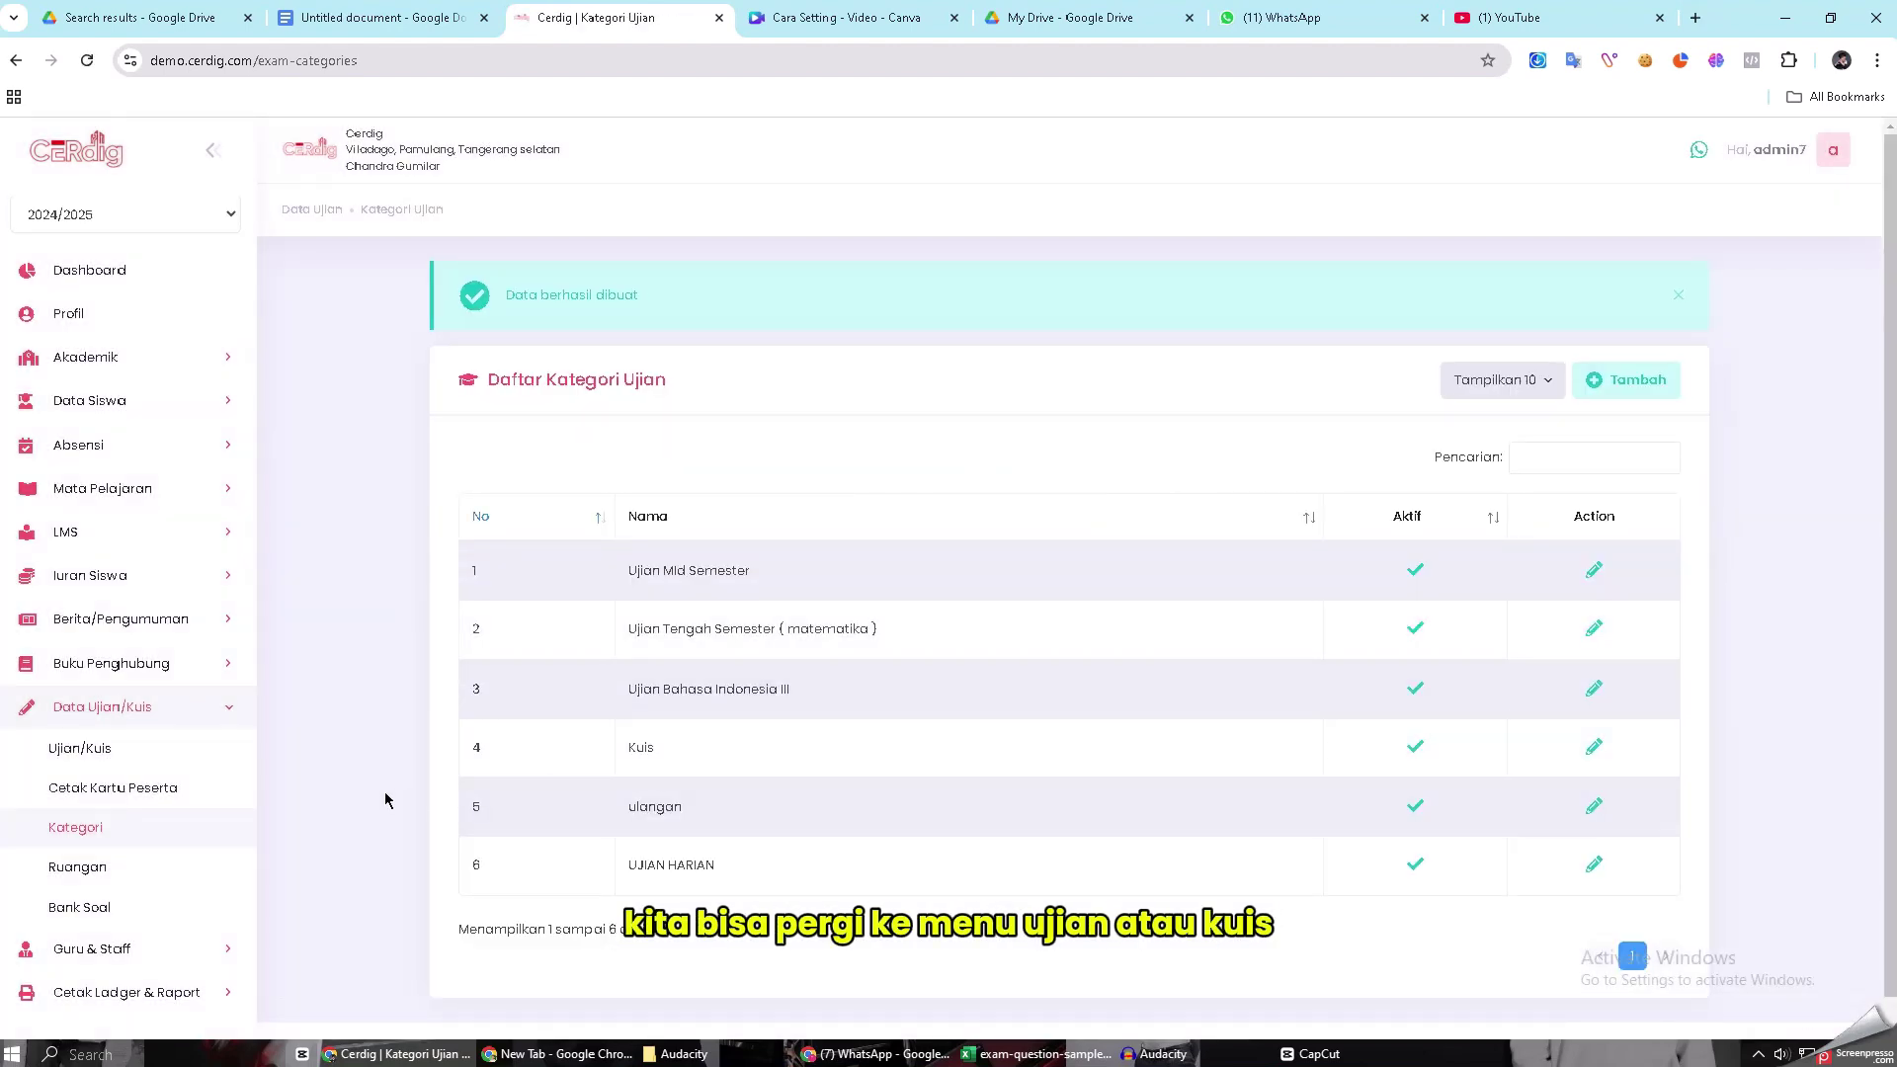
# Start a new exam named "UJIAN BIASA" with subject AGAMA ISLAM and category UJIAN HARIAN
pyautogui.click(85, 754)
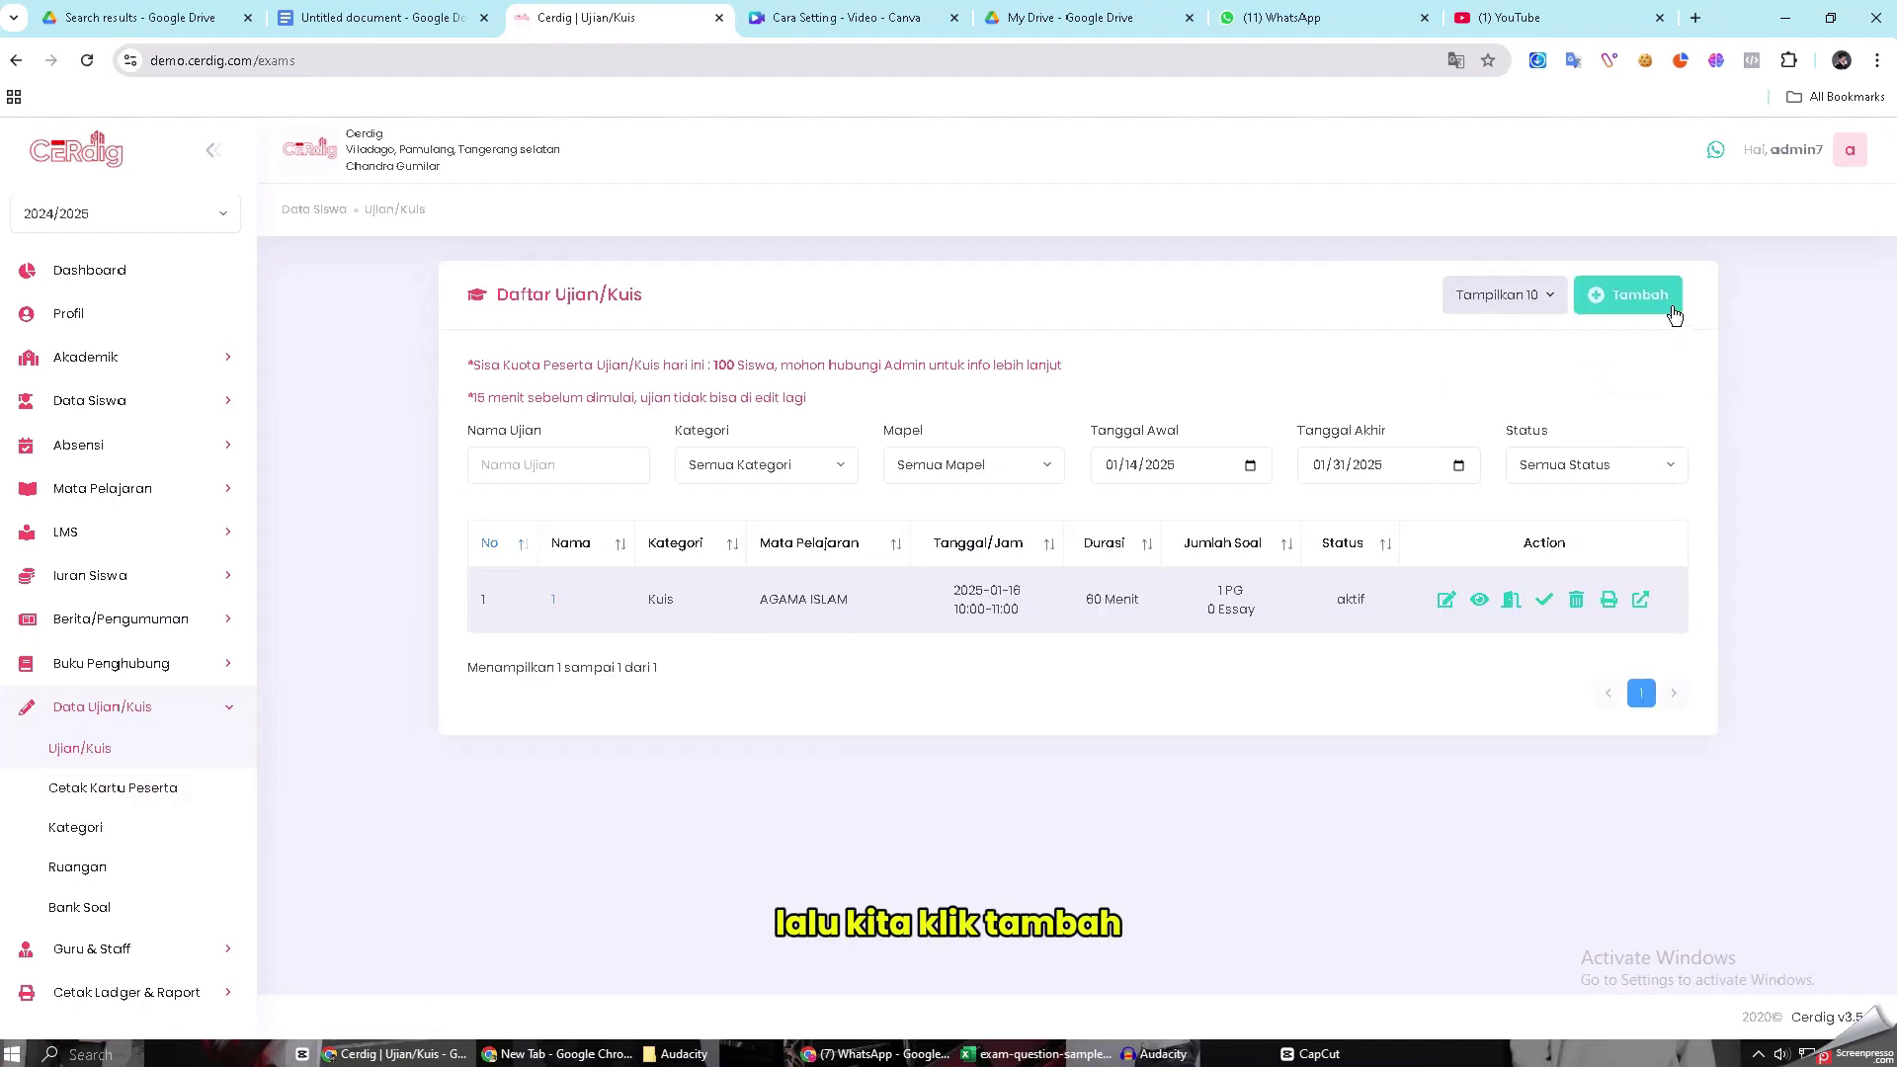
pyautogui.click(1648, 305)
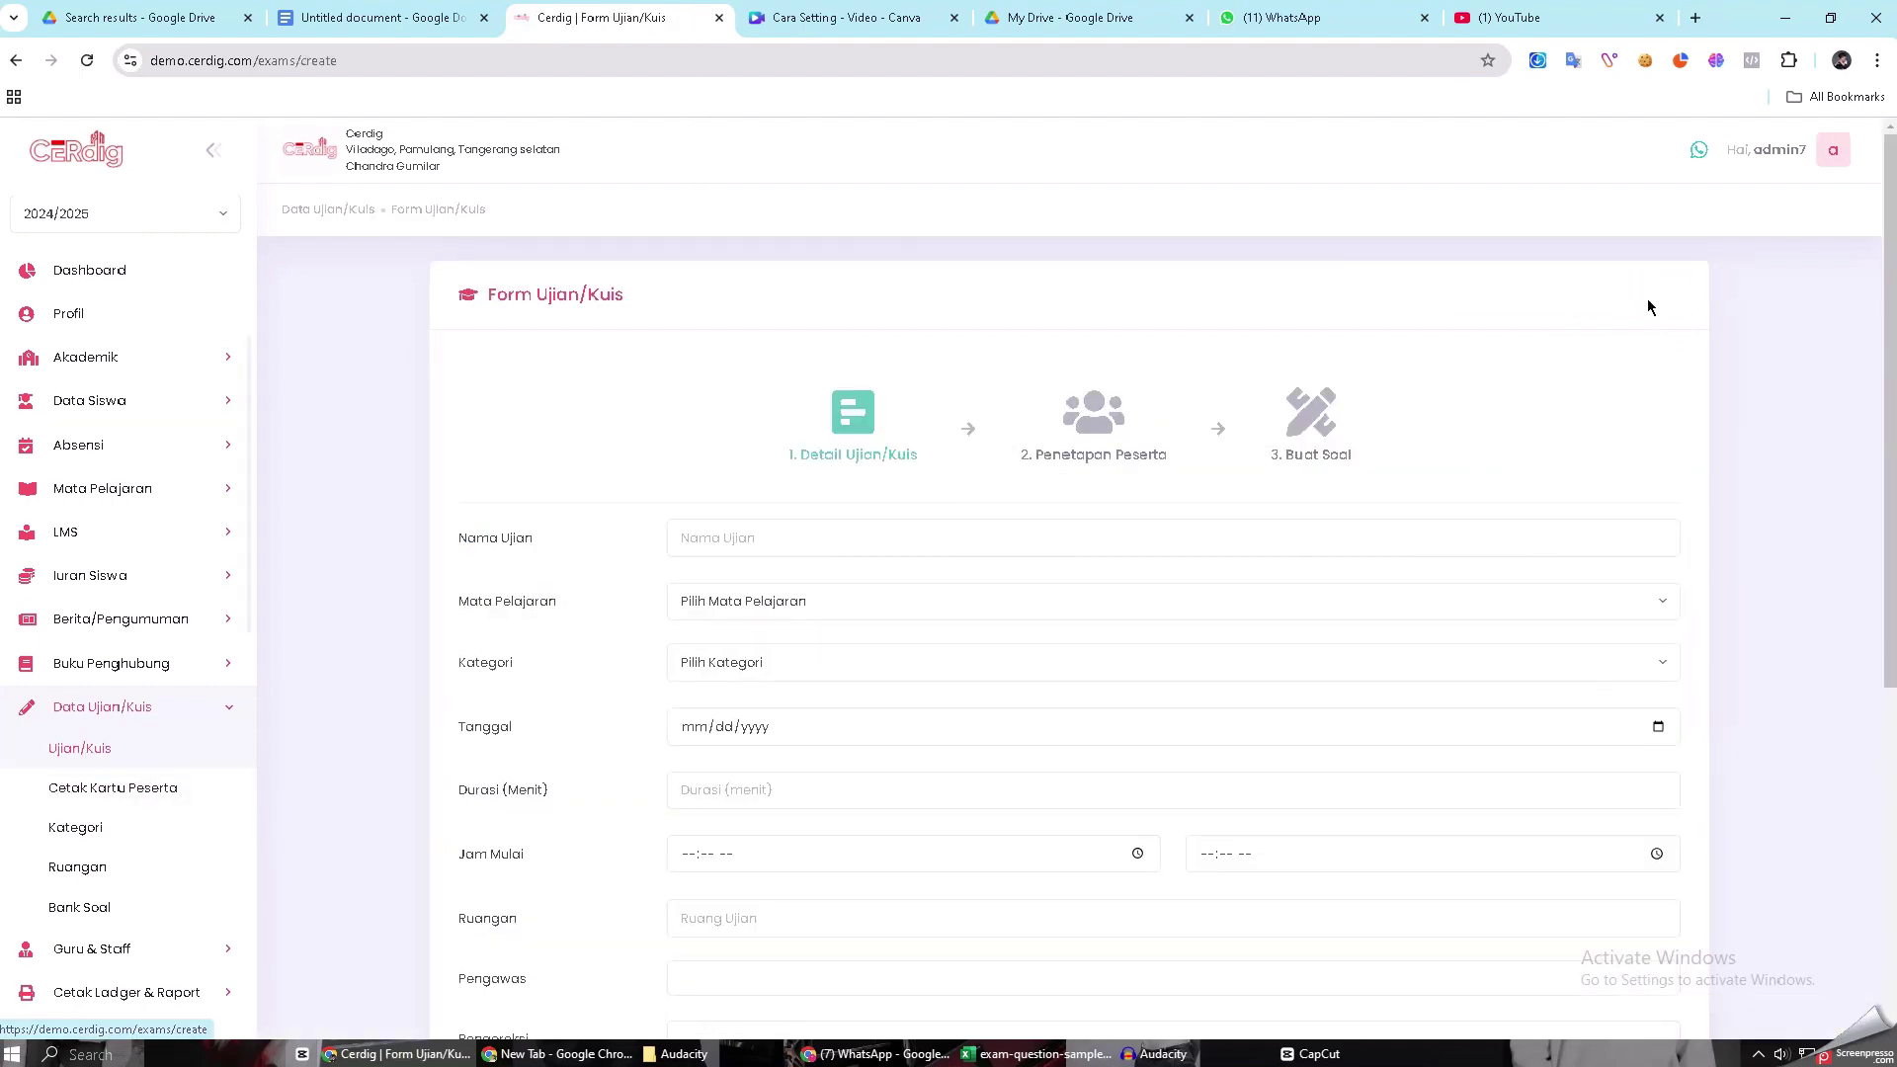
pyautogui.click(1199, 536)
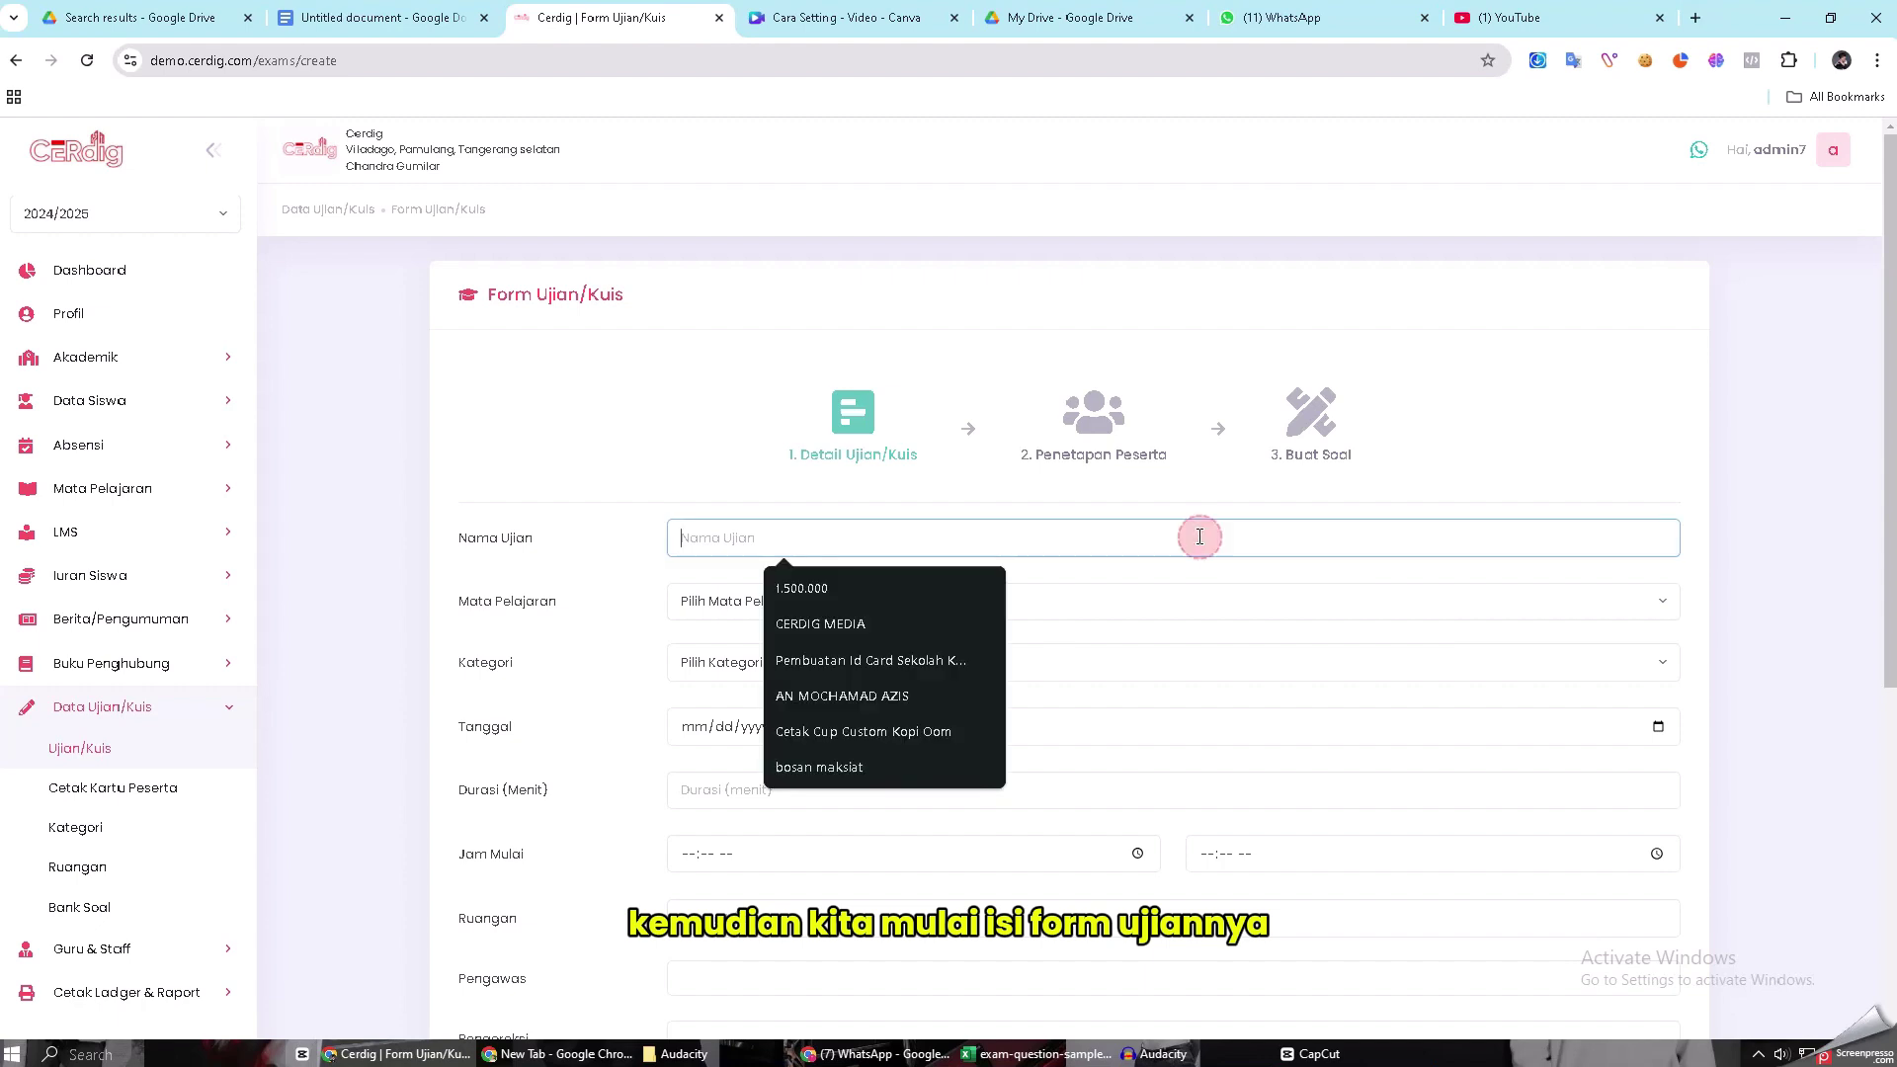
pyautogui.write('UJIAN BIASA')
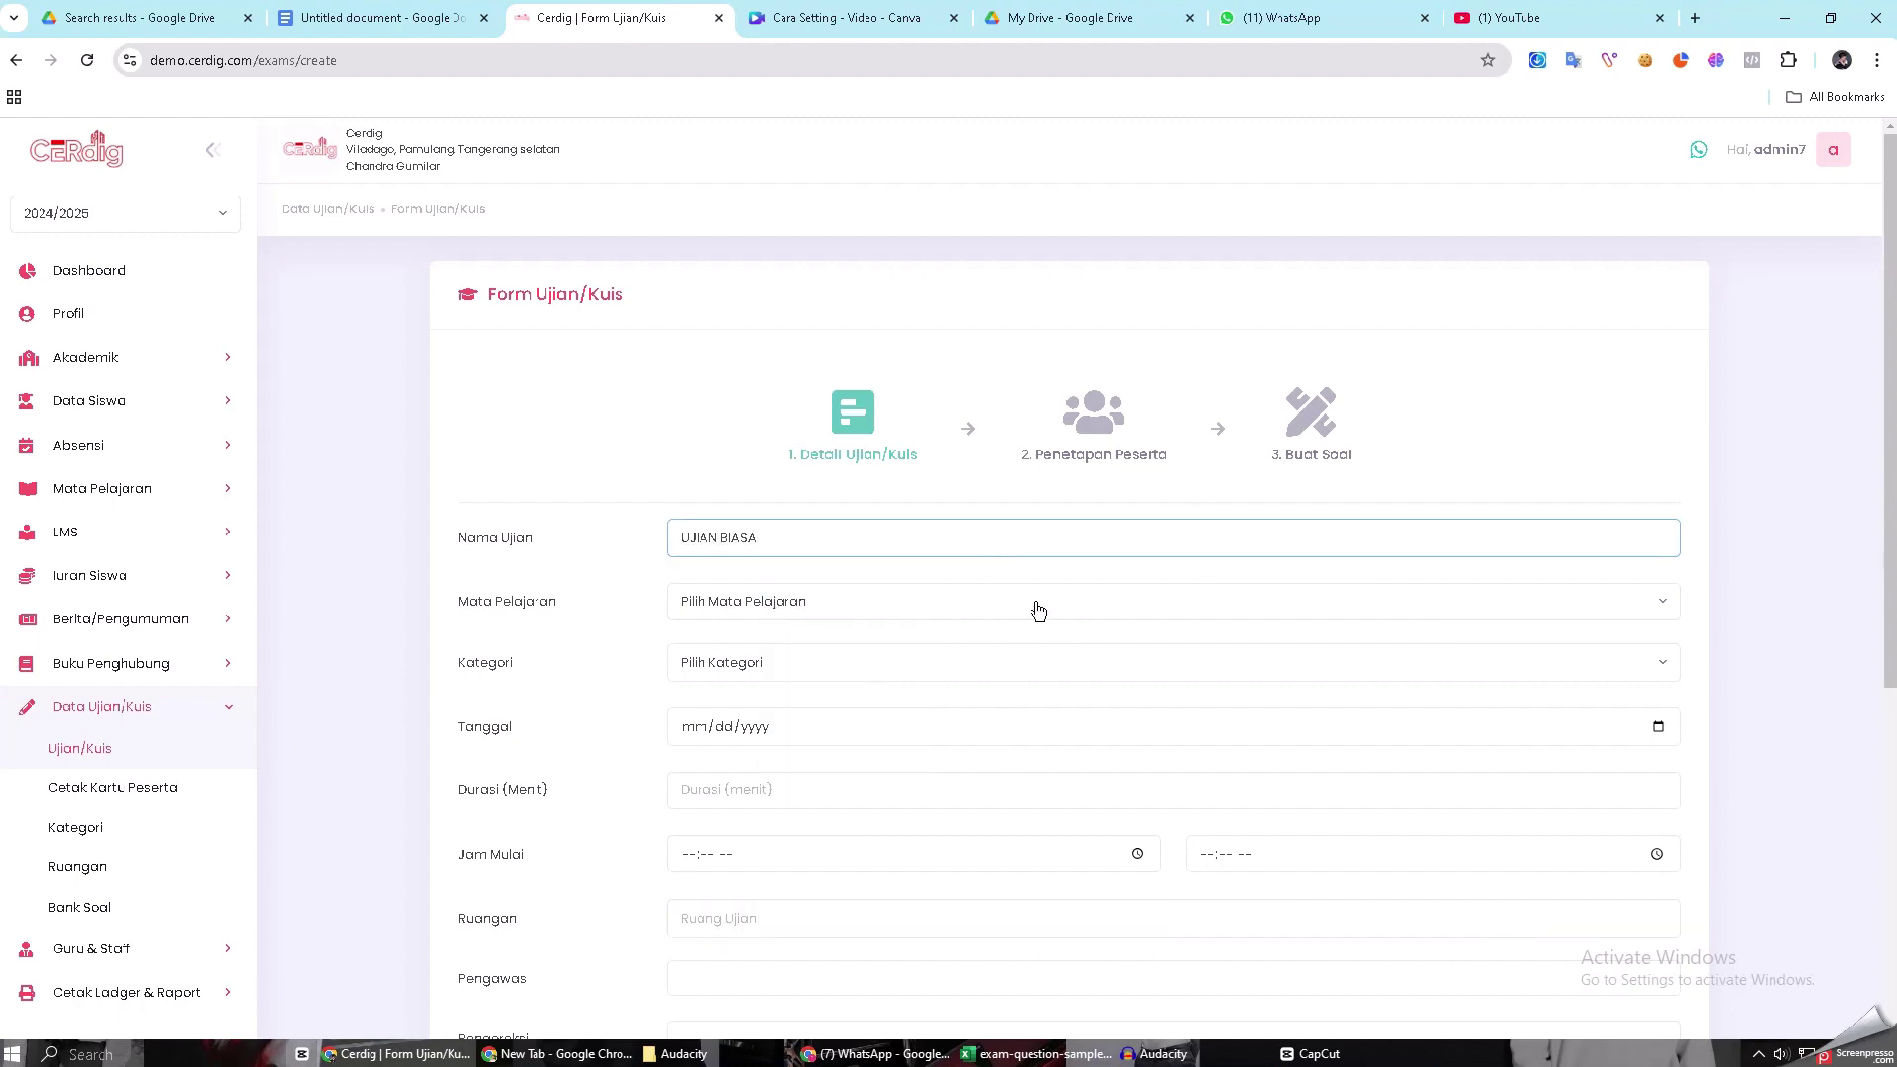
pyautogui.click(984, 620)
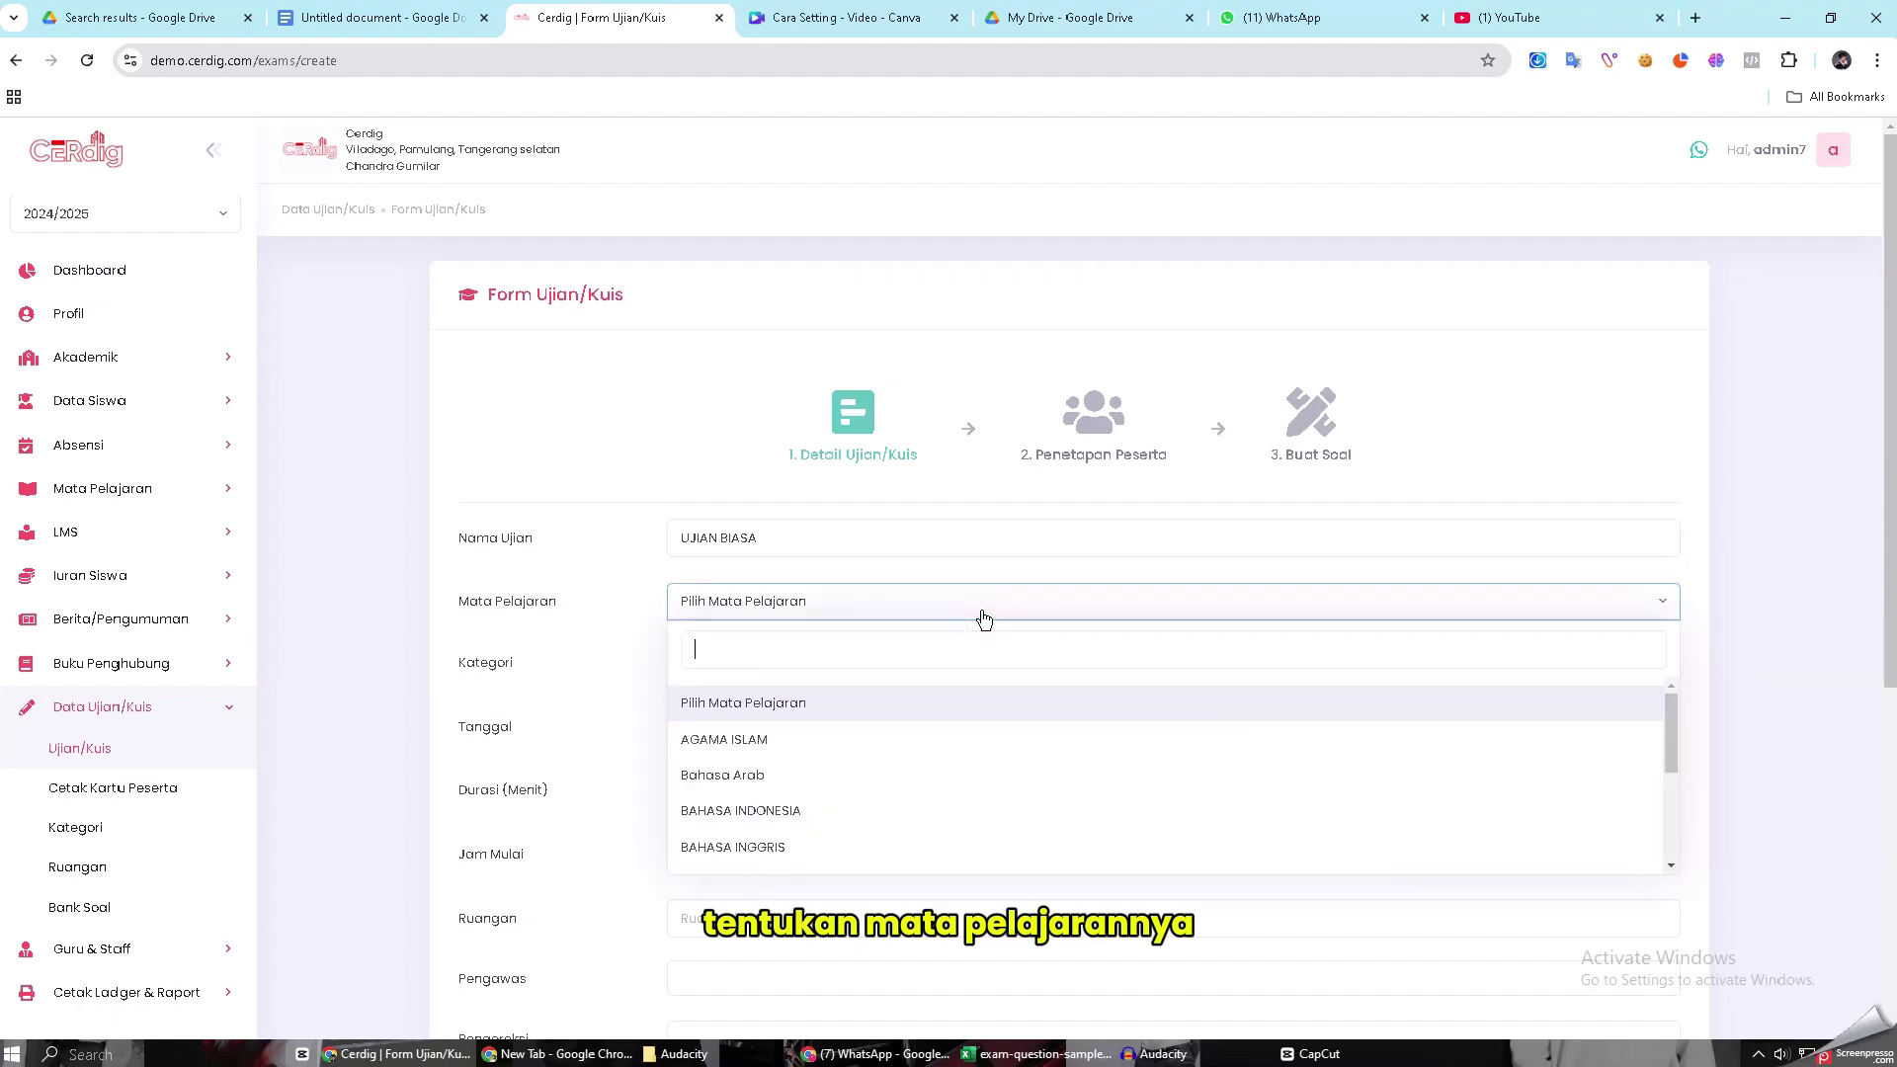
pyautogui.click(950, 738)
pyautogui.click(910, 675)
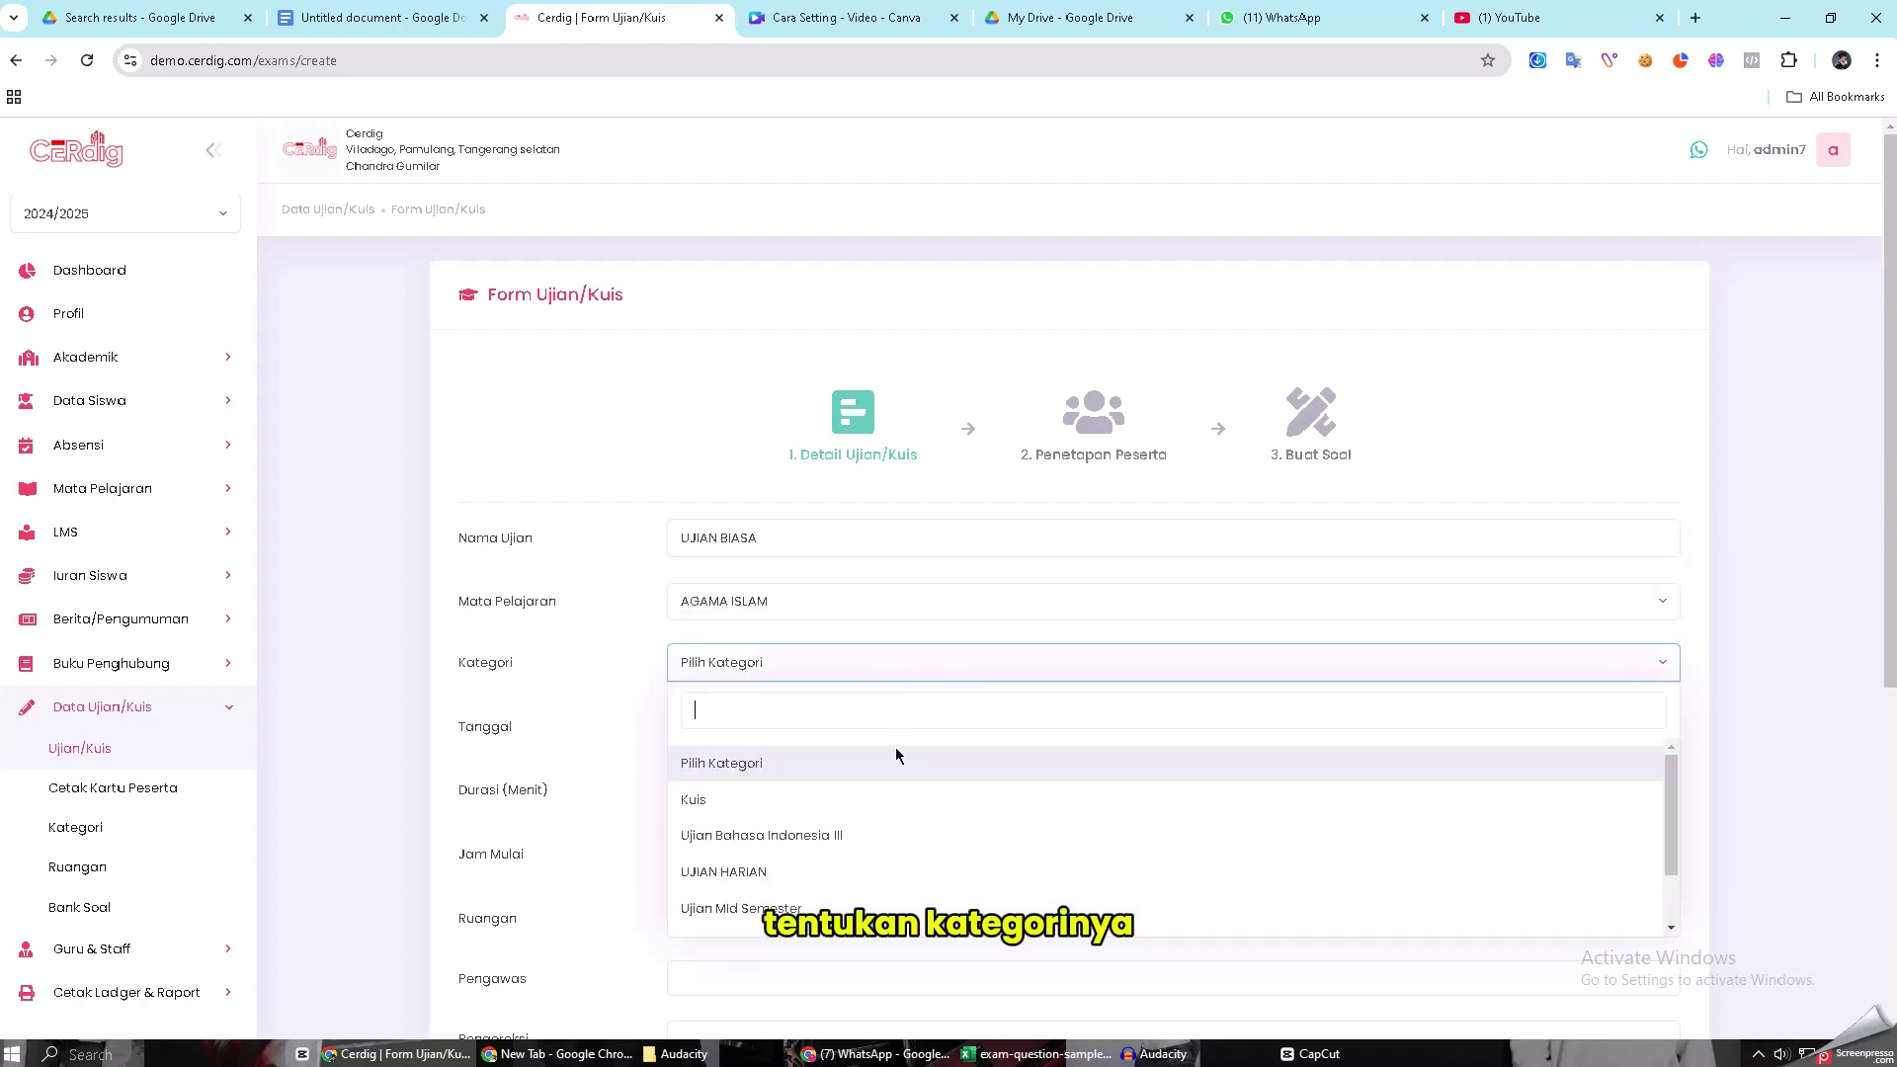
pyautogui.click(867, 866)
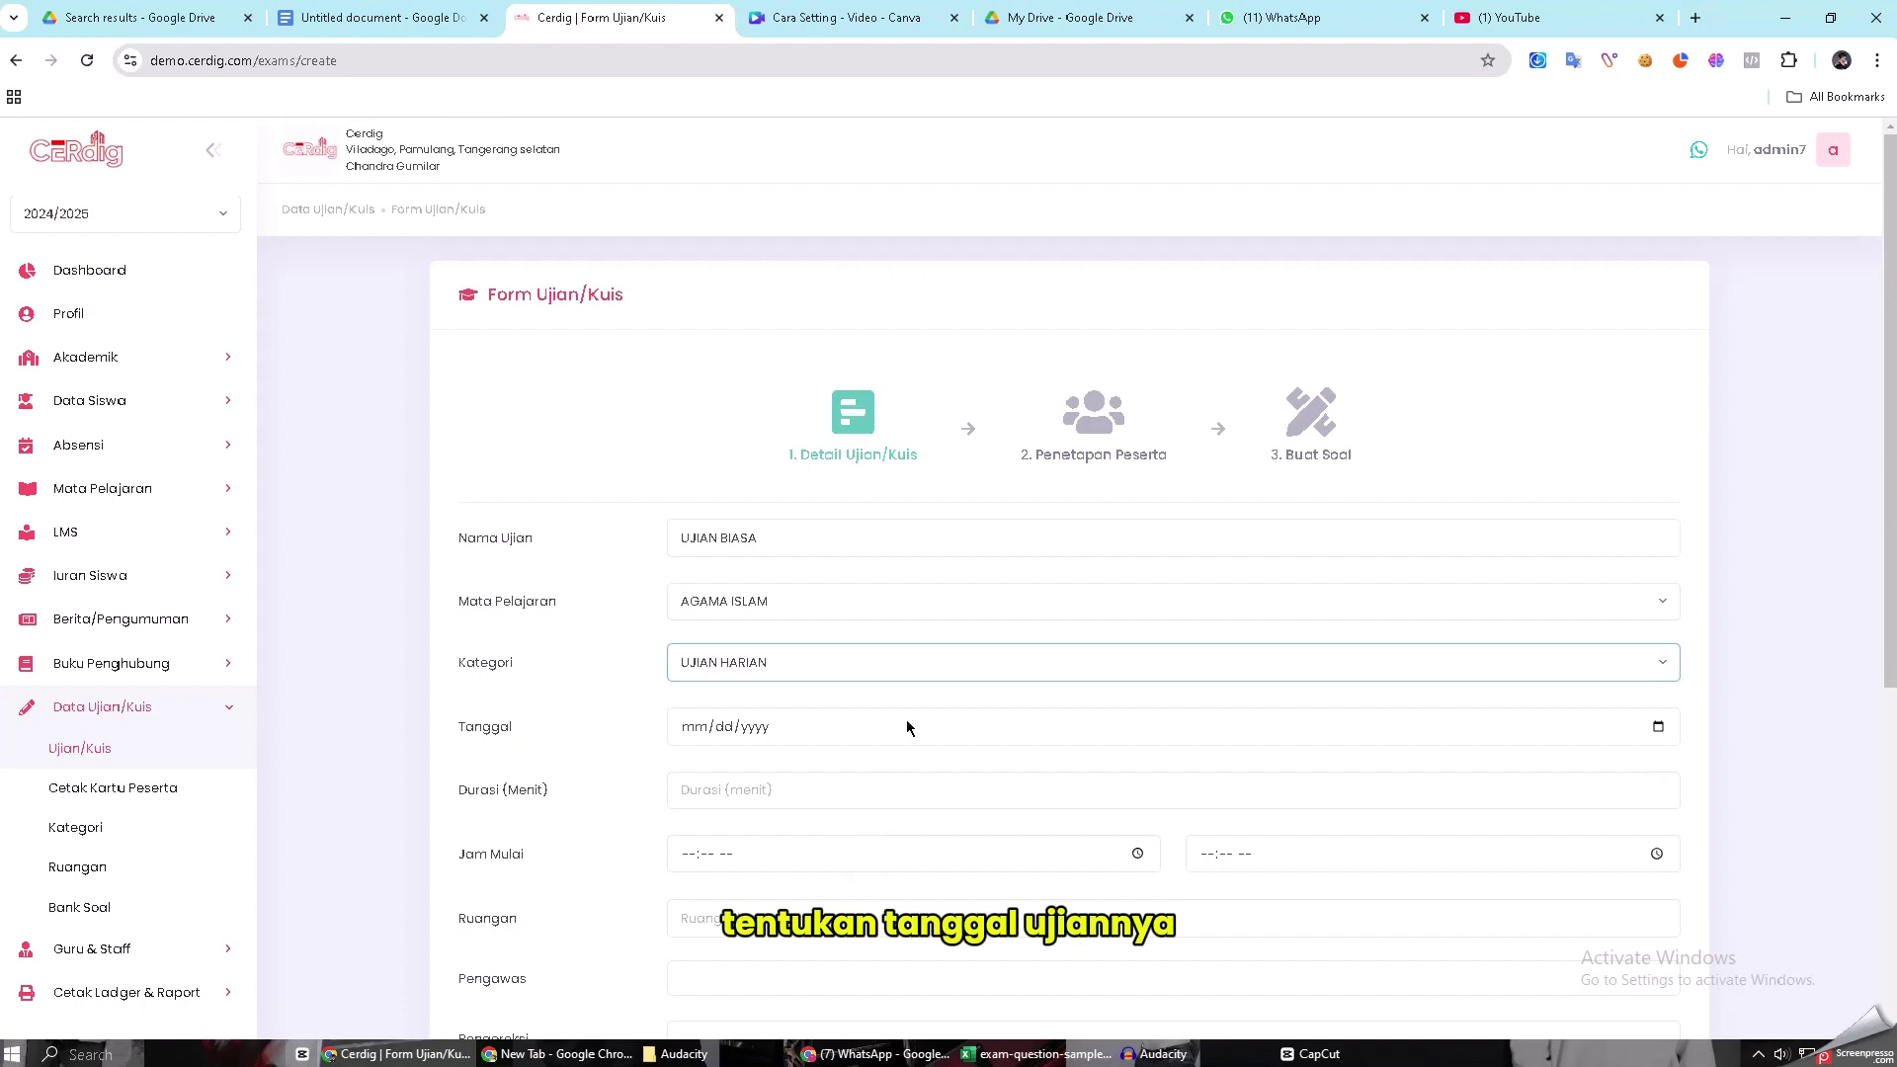
# Schedule the exam for 01/15/2025 with a duration of 60 minutes, running from 08:00 AM to 09:00 AM
pyautogui.click(1658, 729)
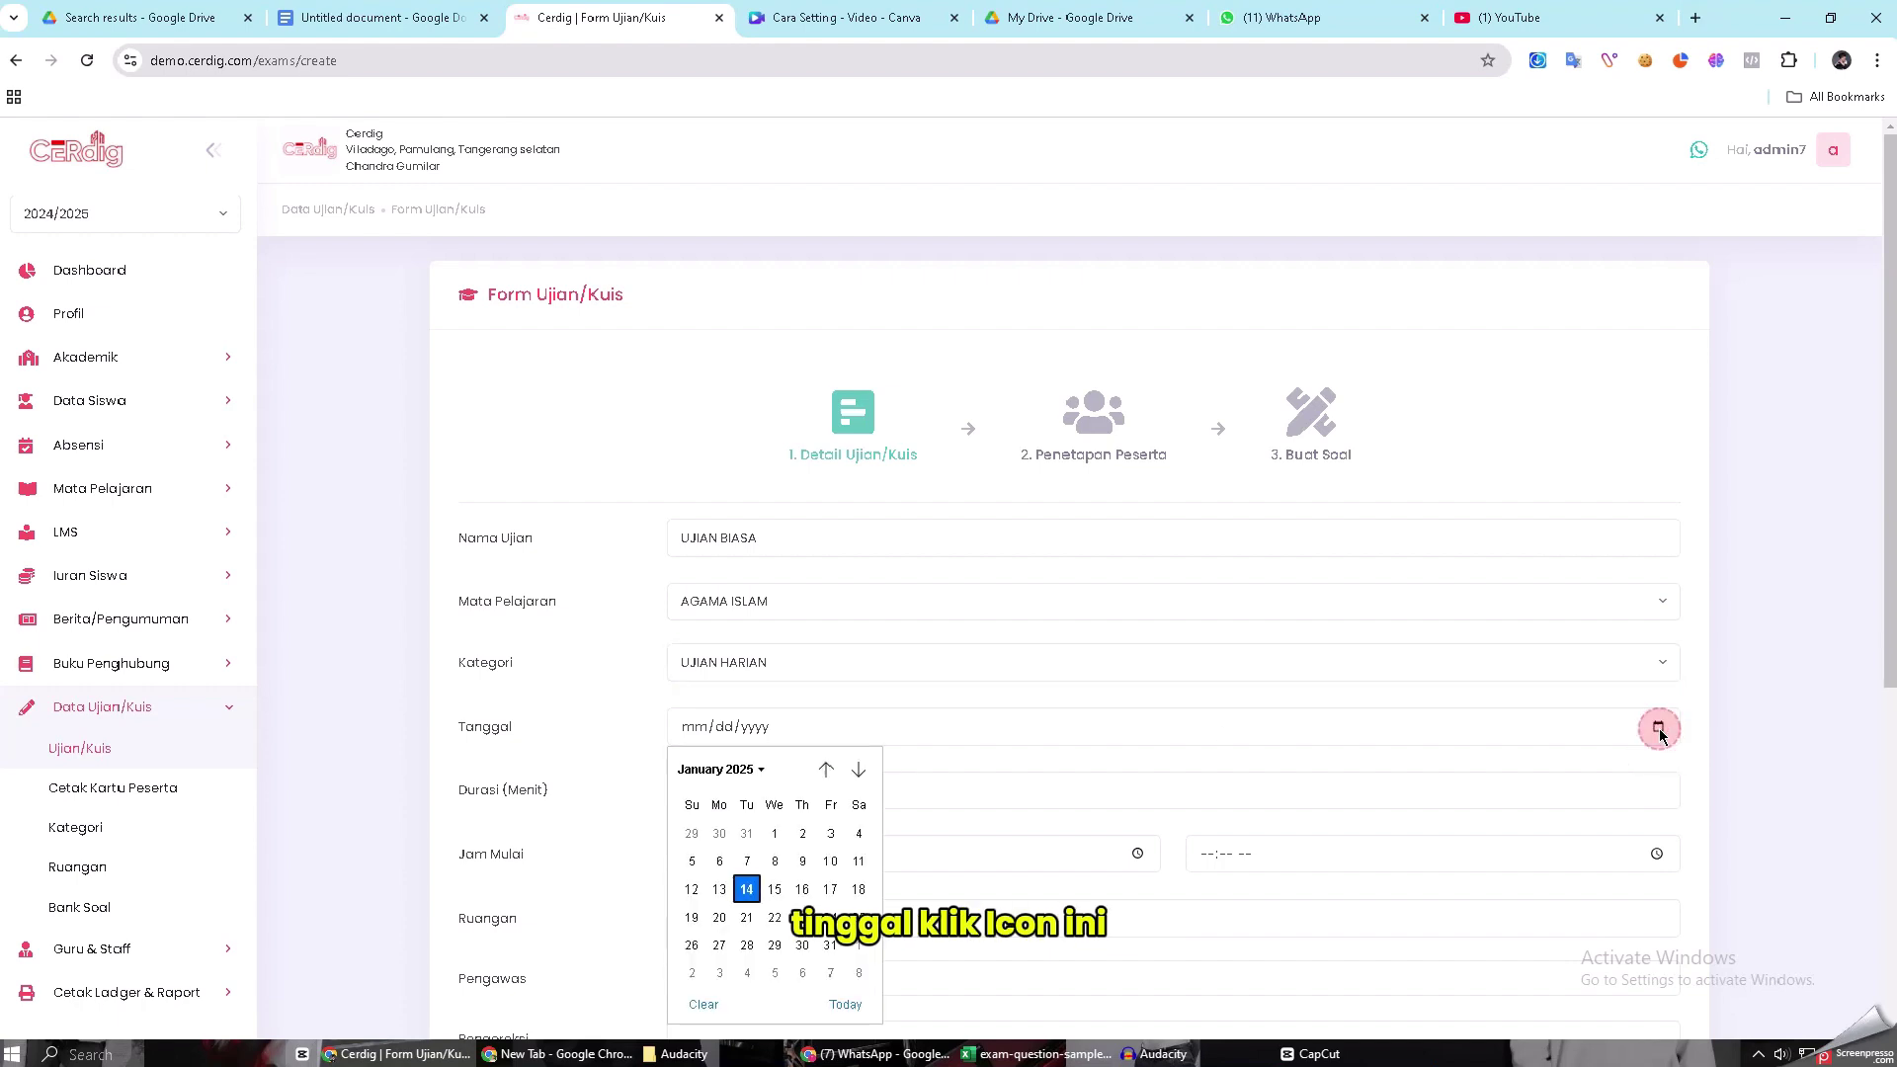
pyautogui.click(777, 892)
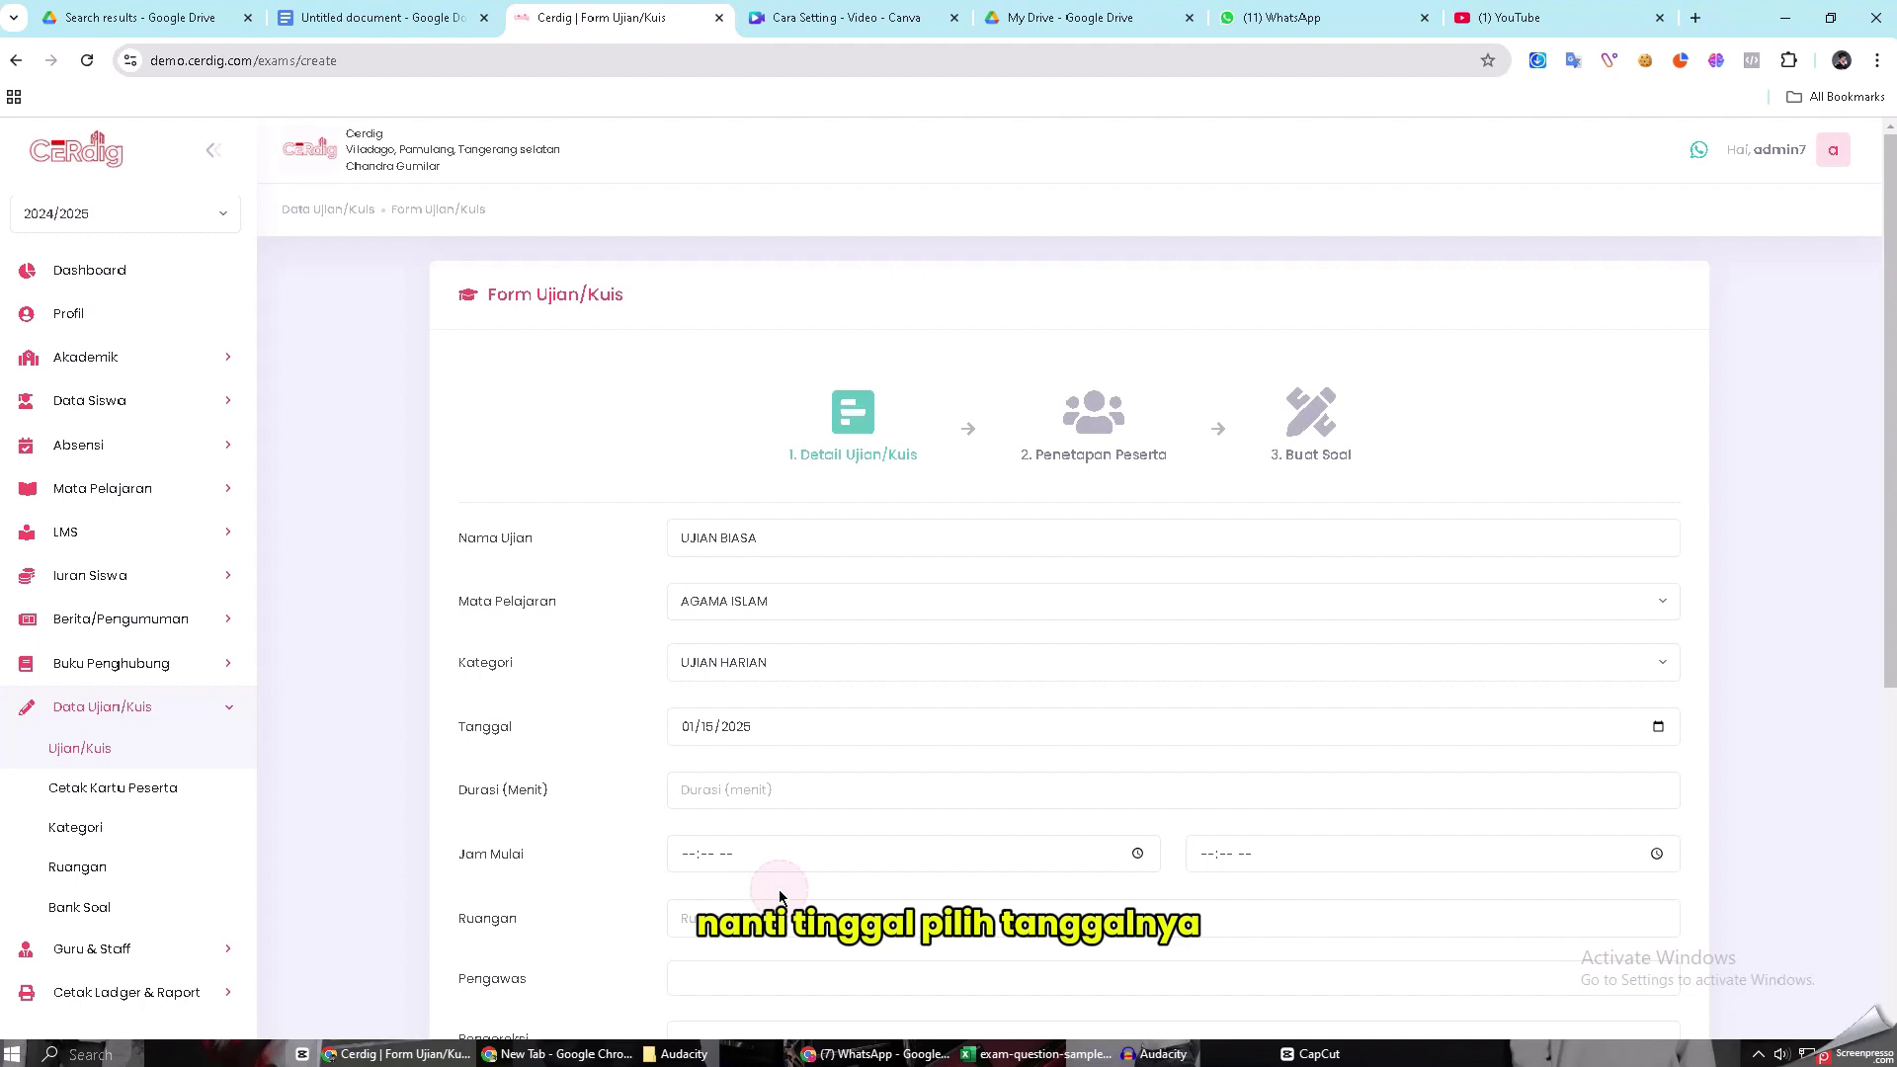
pyautogui.click(878, 787)
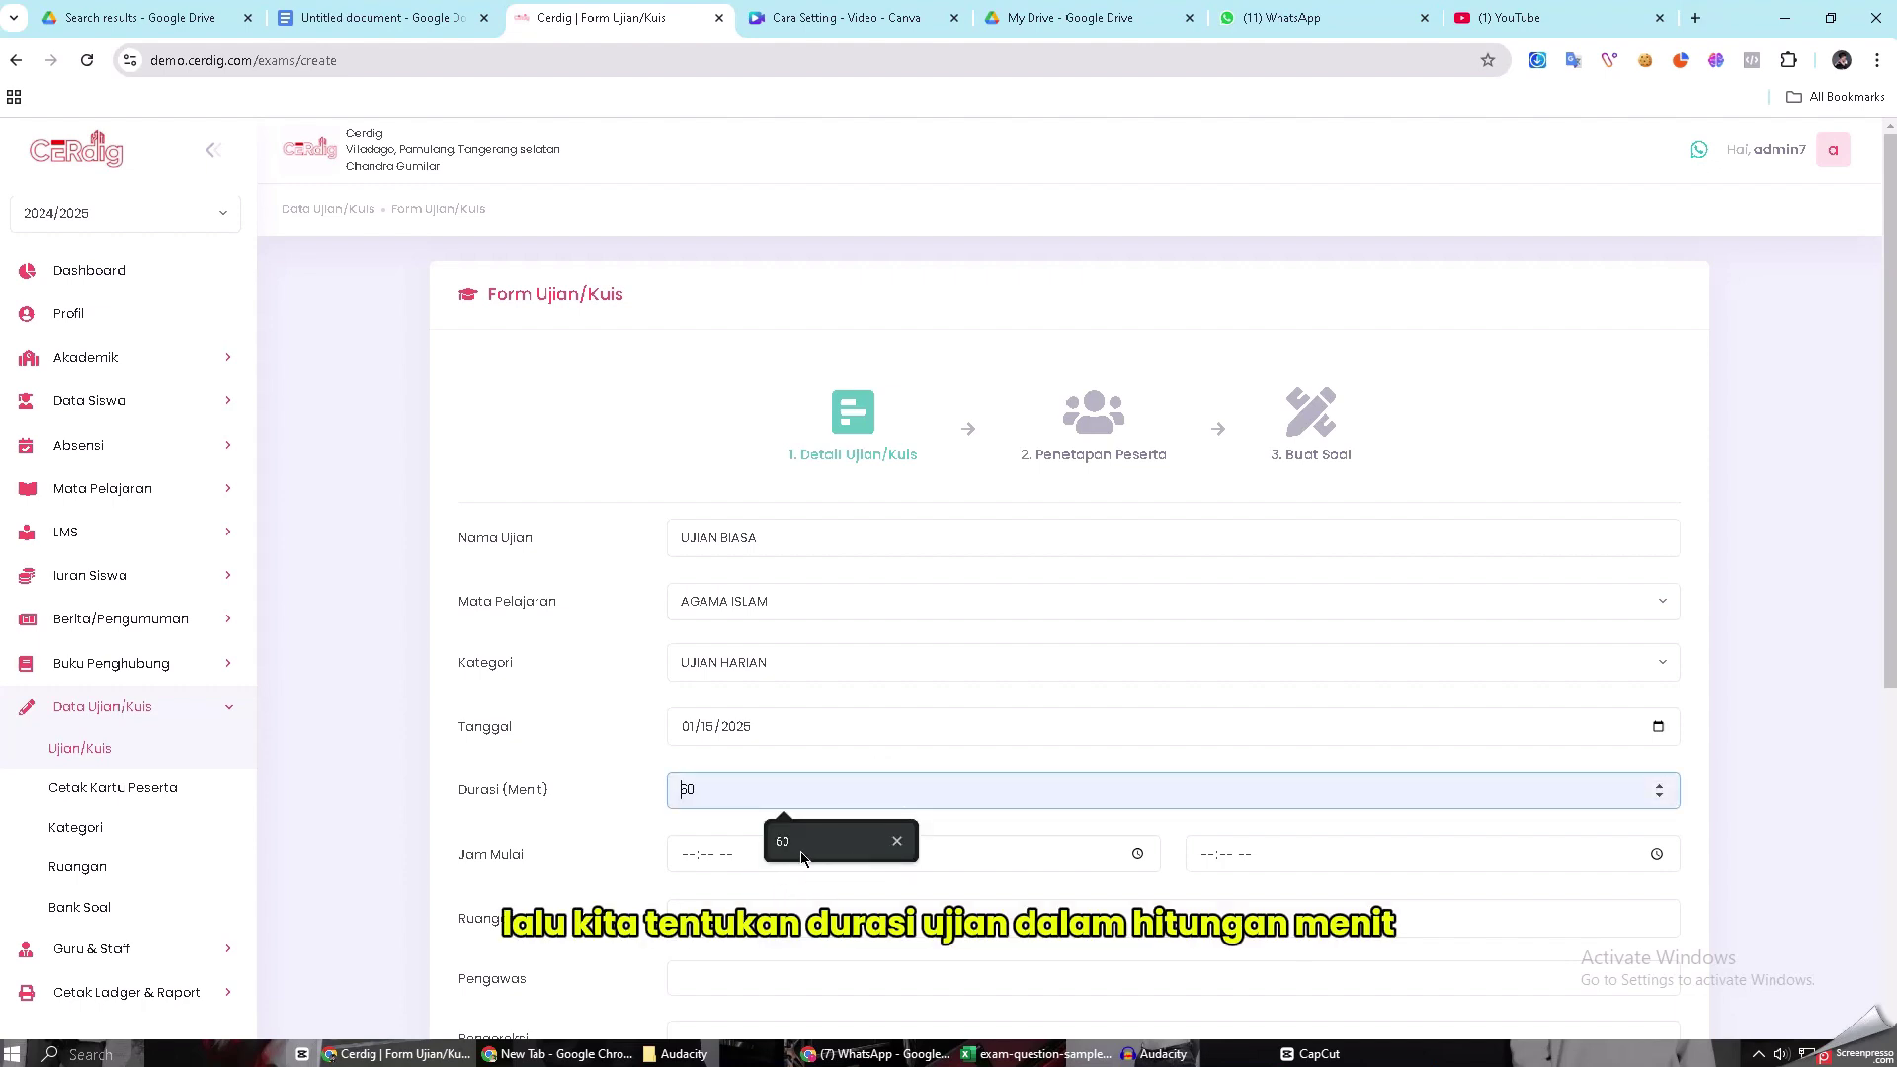
pyautogui.click(797, 848)
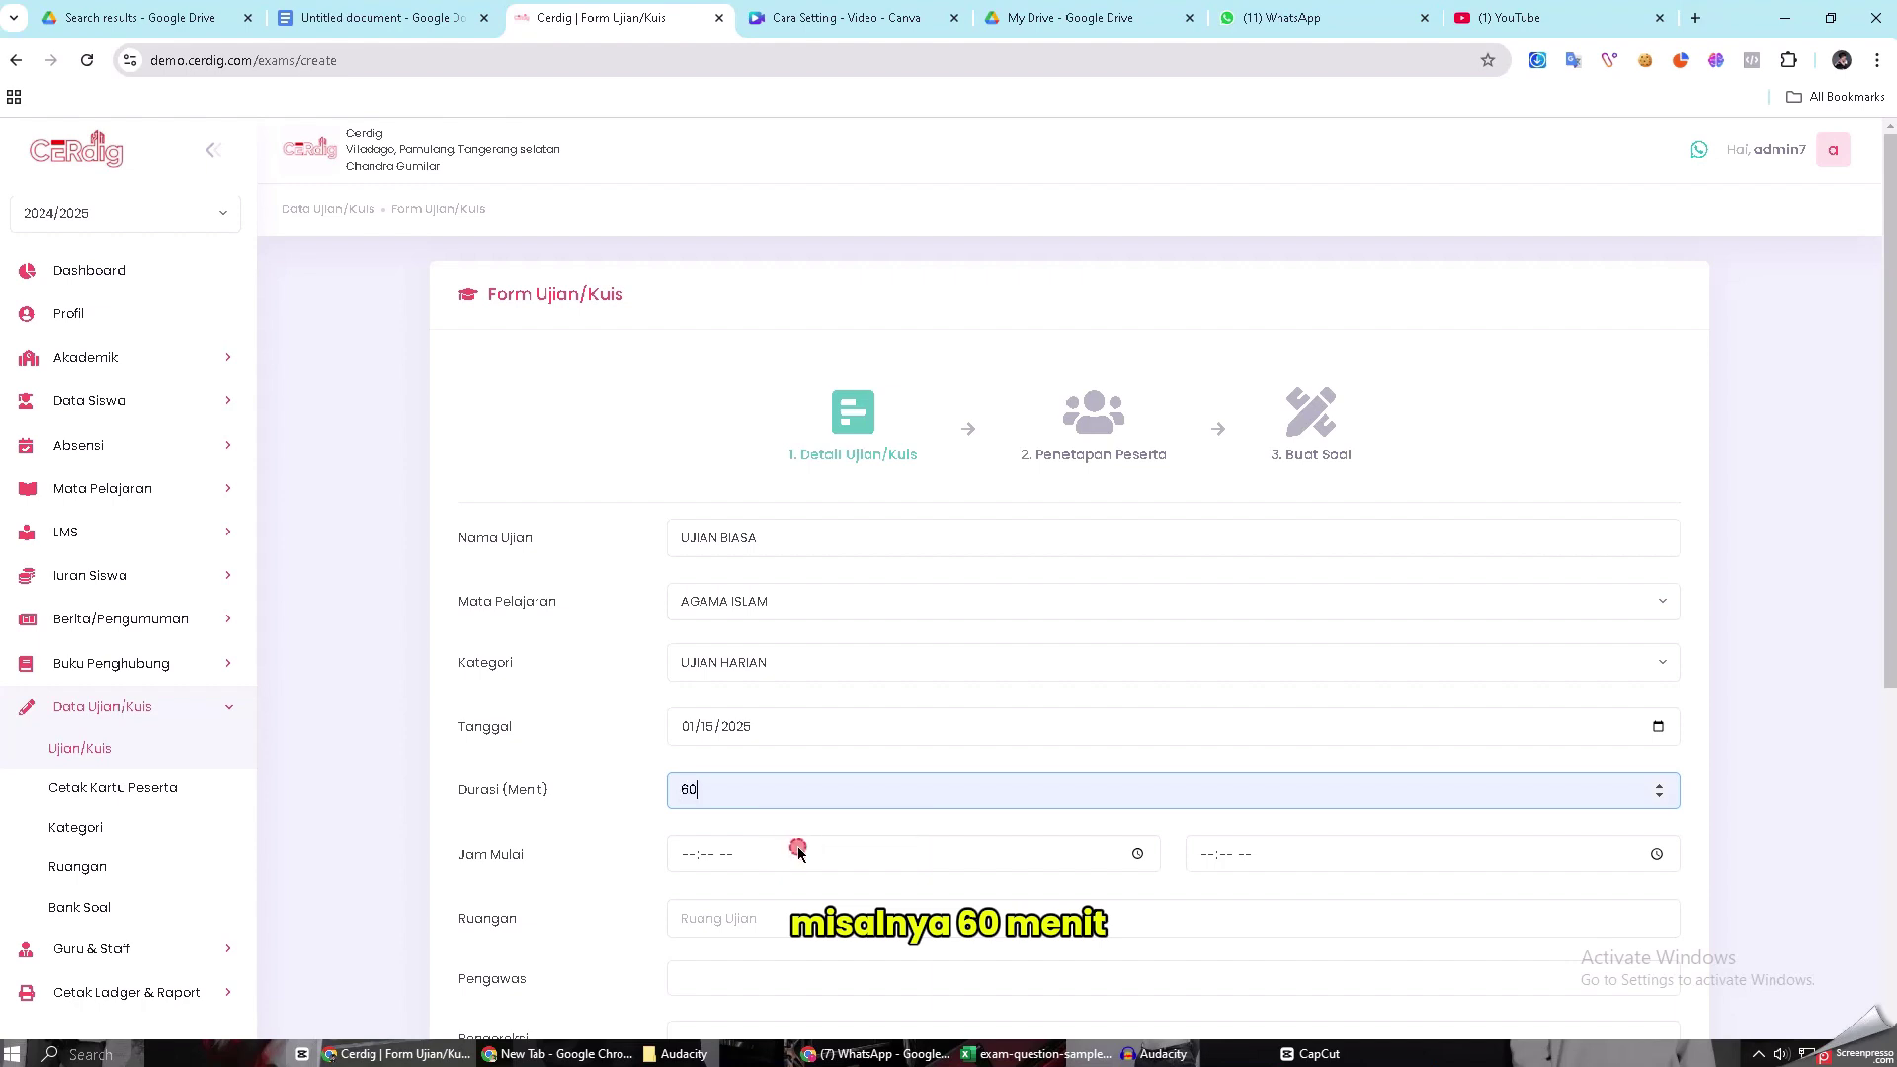
pyautogui.scroll(-2, 1127, 654)
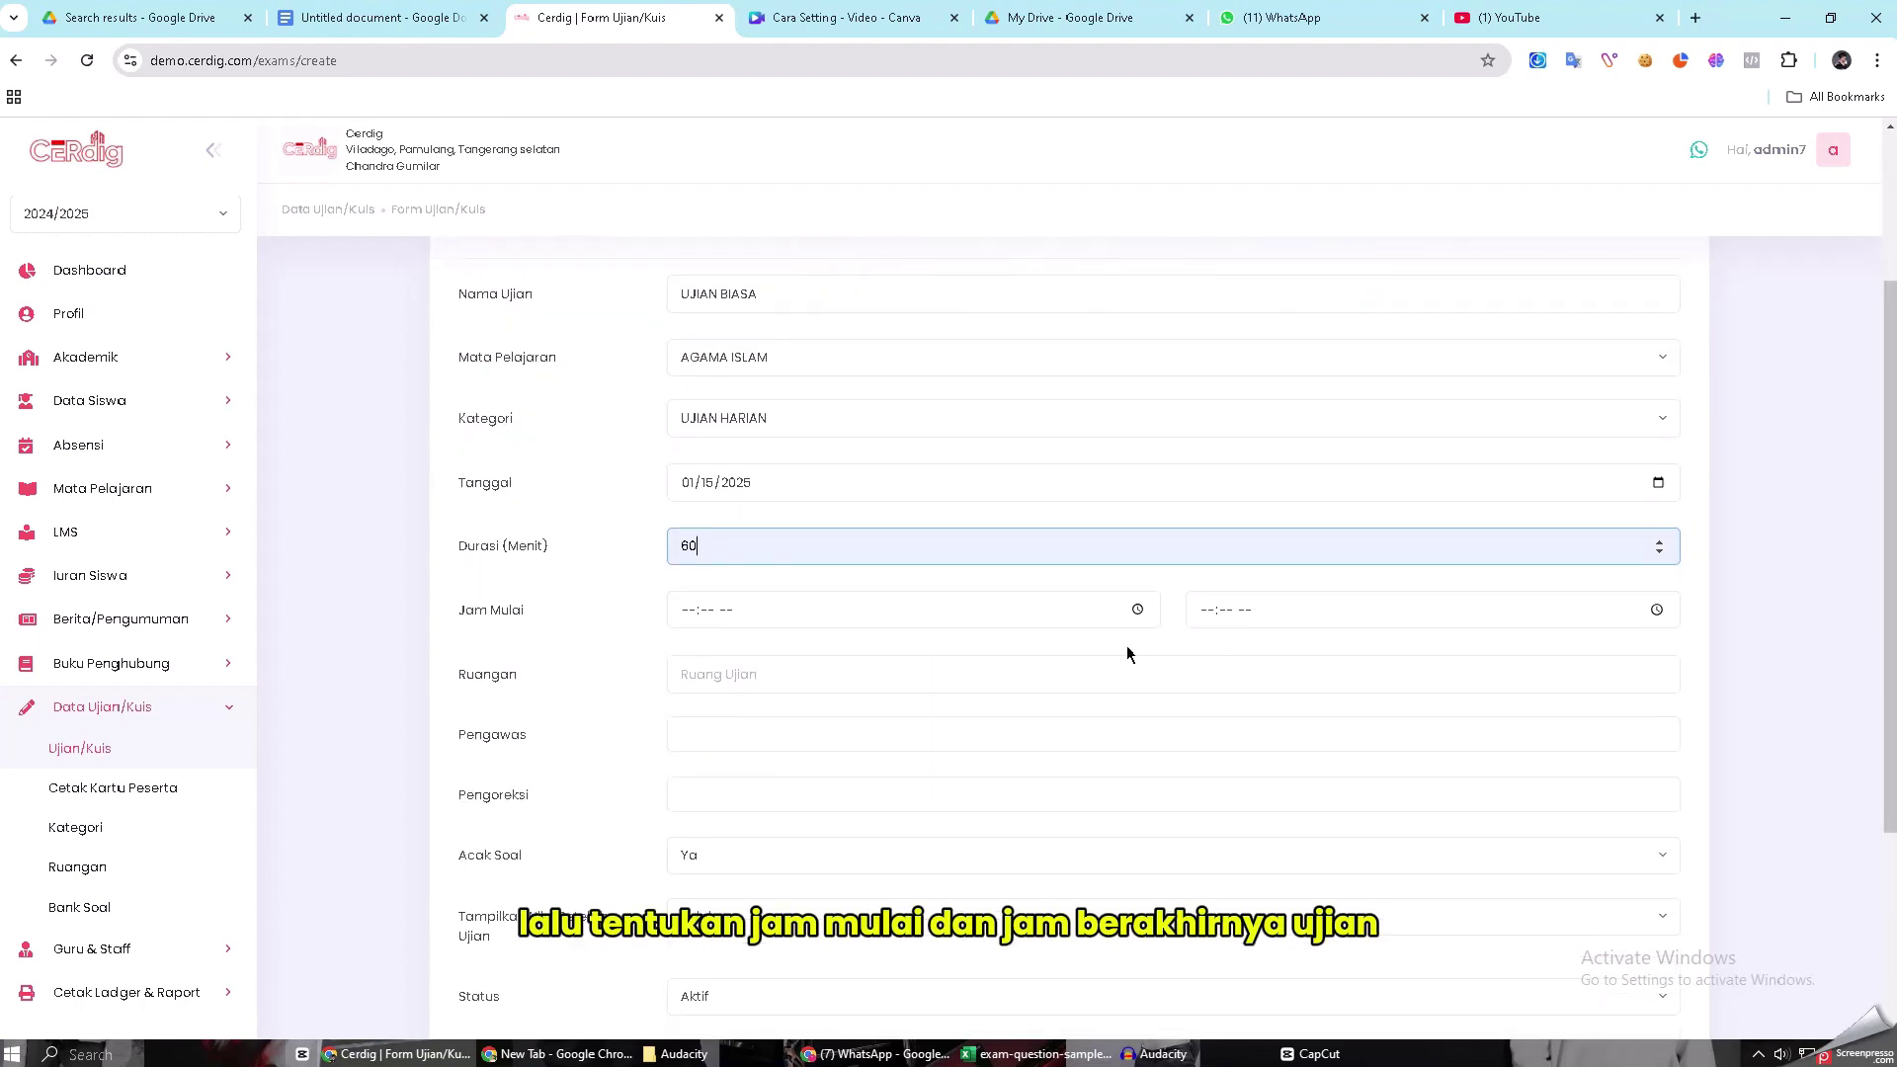
pyautogui.click(687, 615)
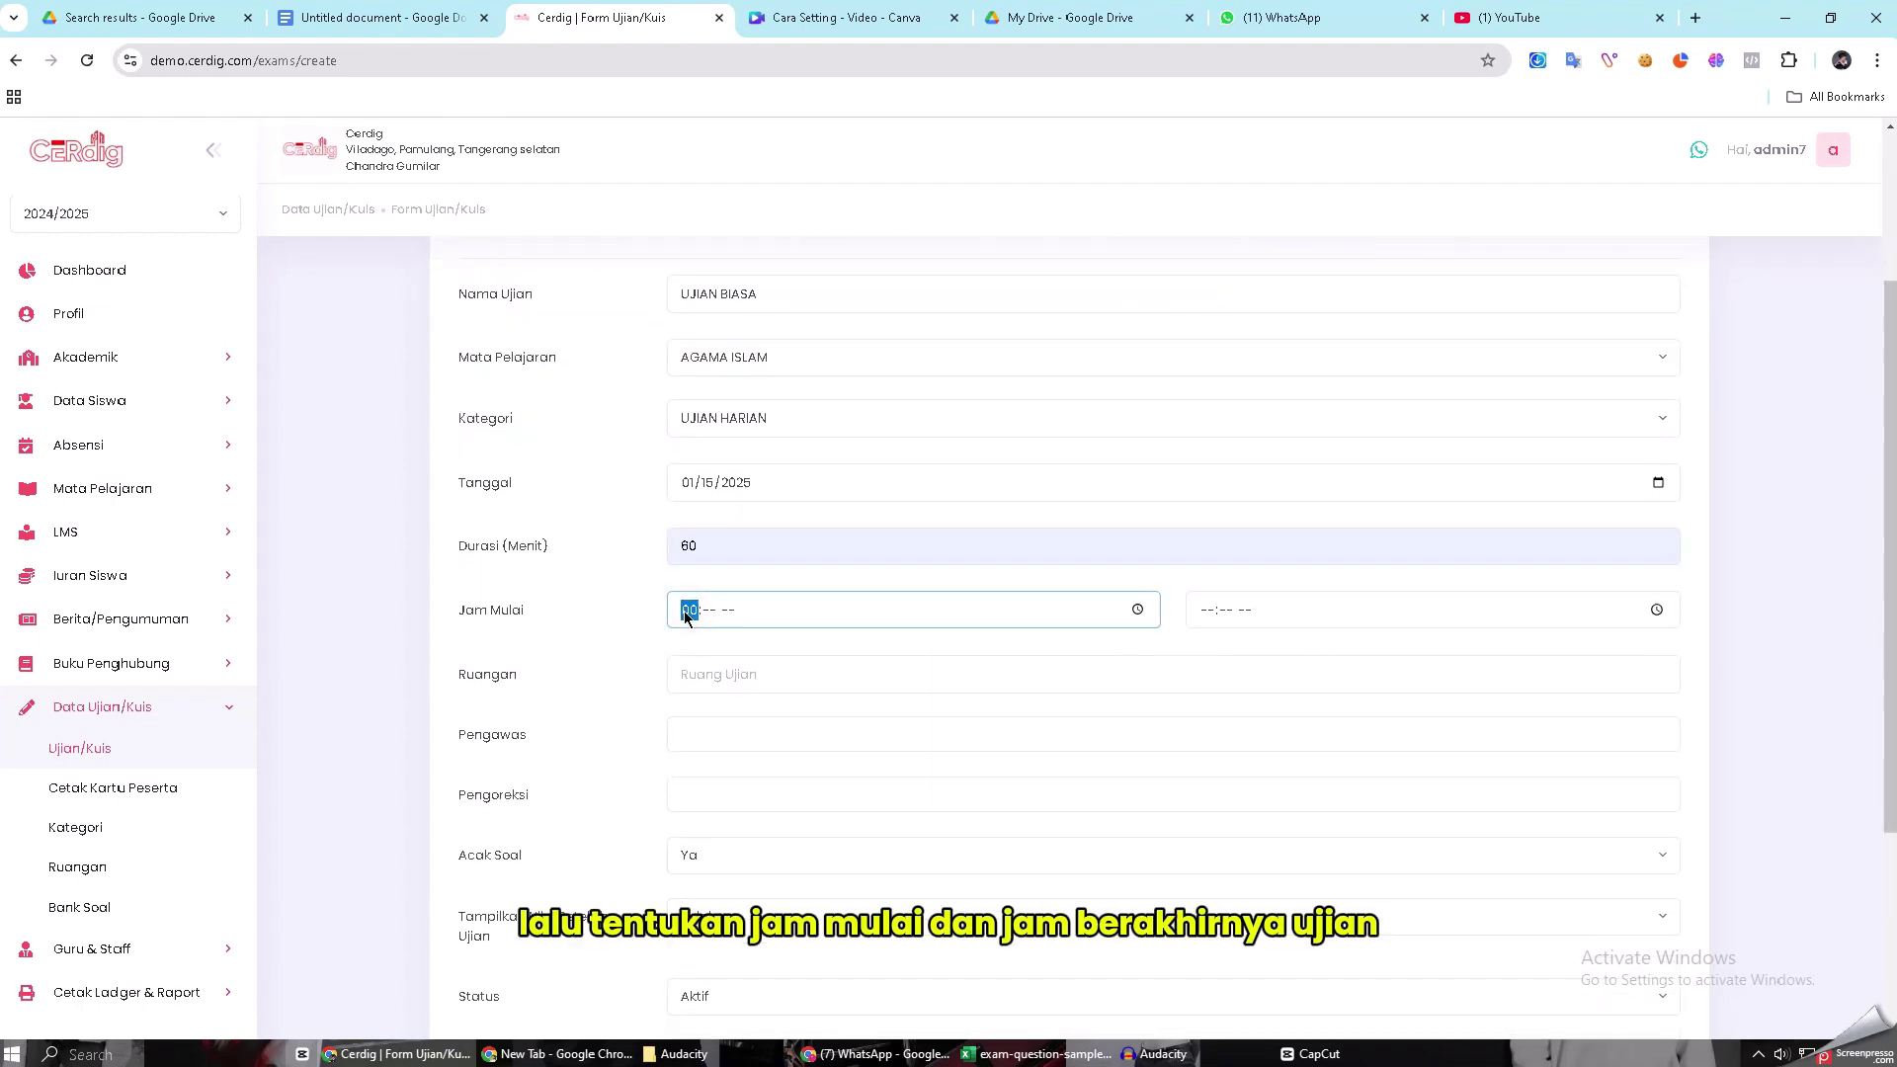
pyautogui.write('0800a')
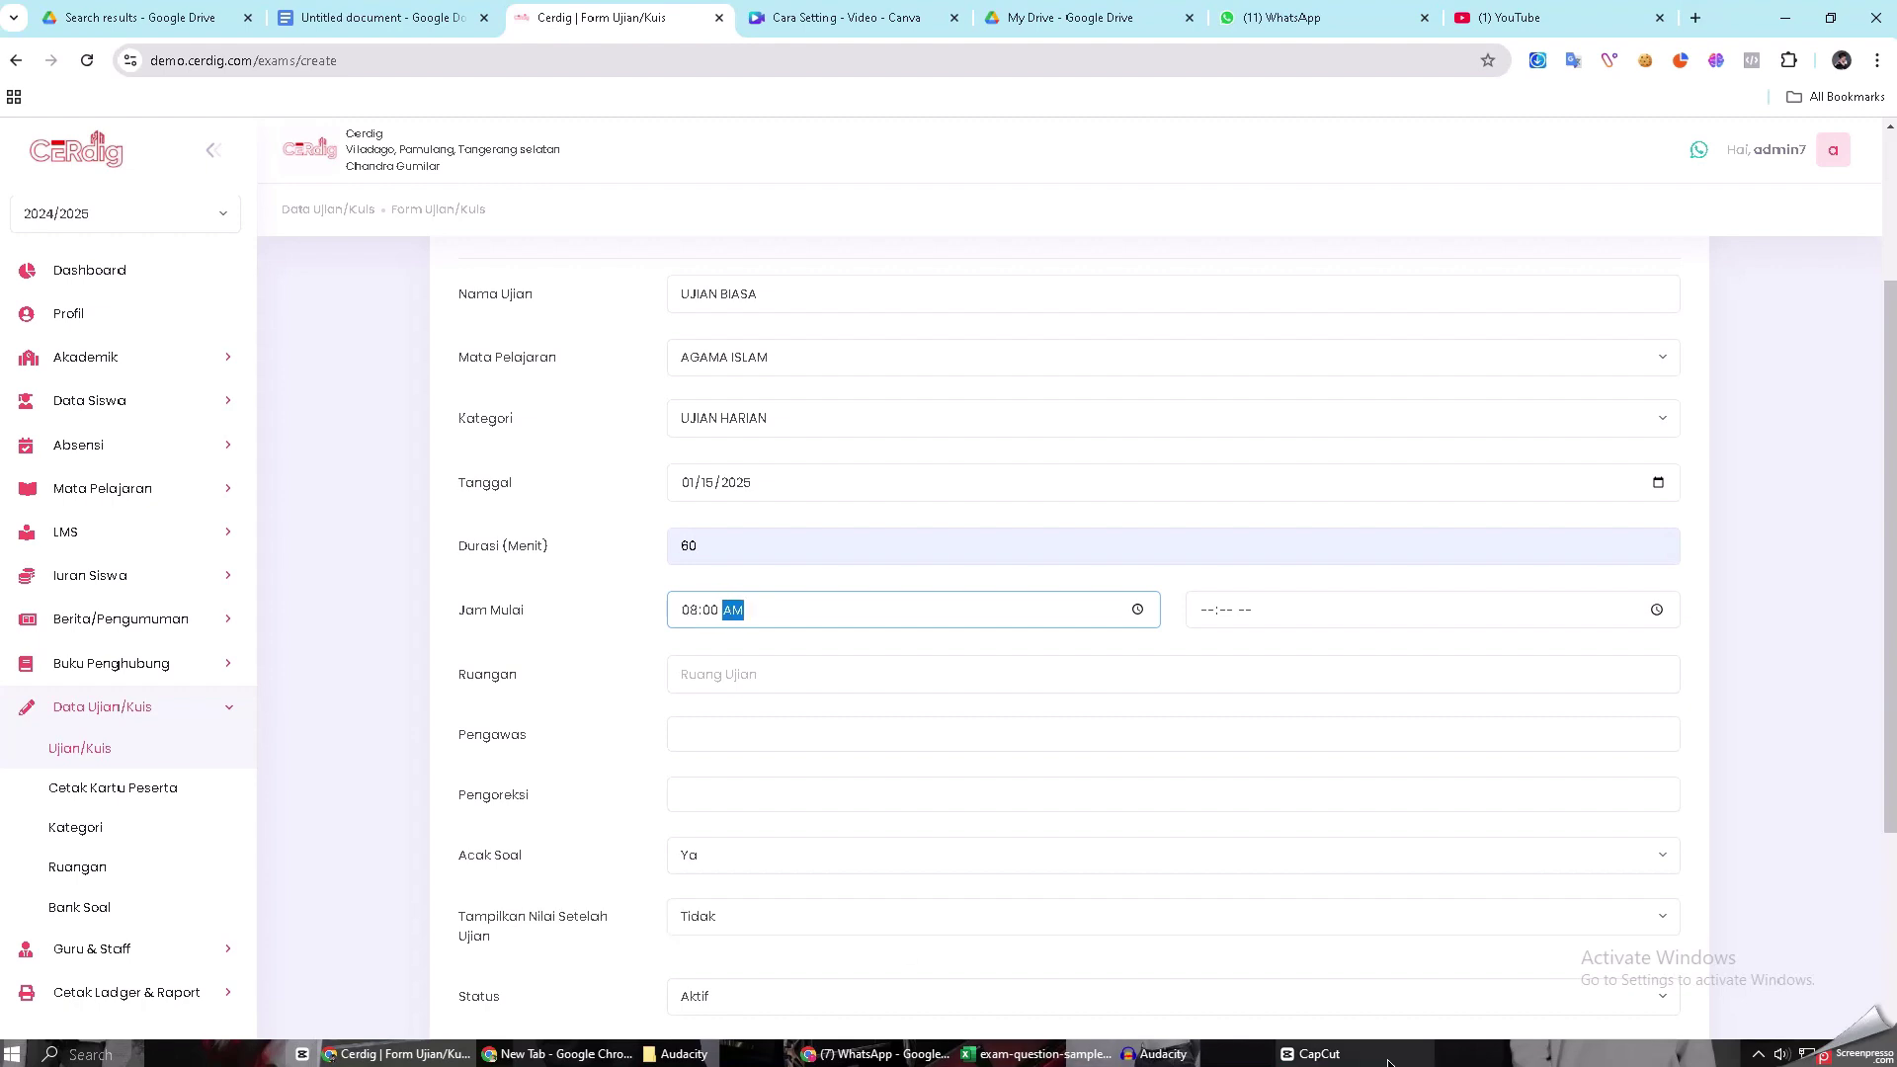
pyautogui.click(1214, 611)
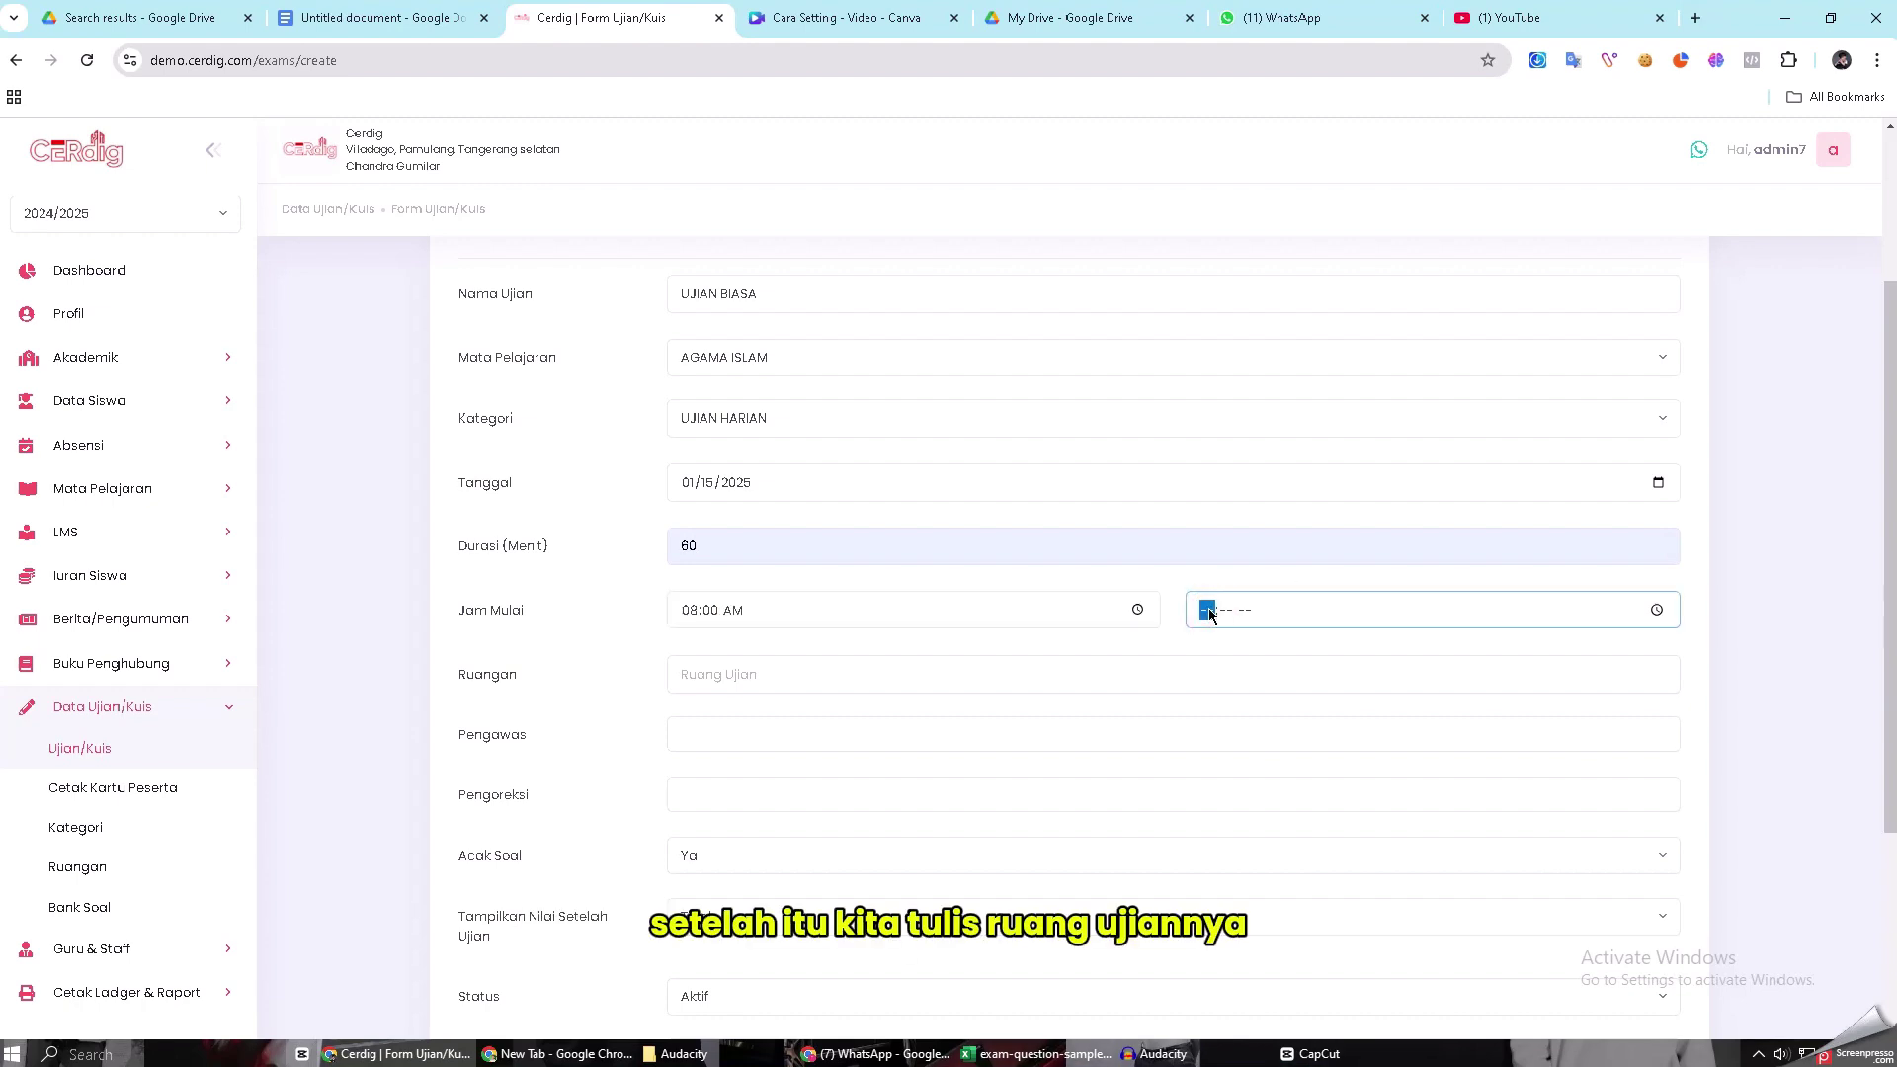
pyautogui.write('0900a')
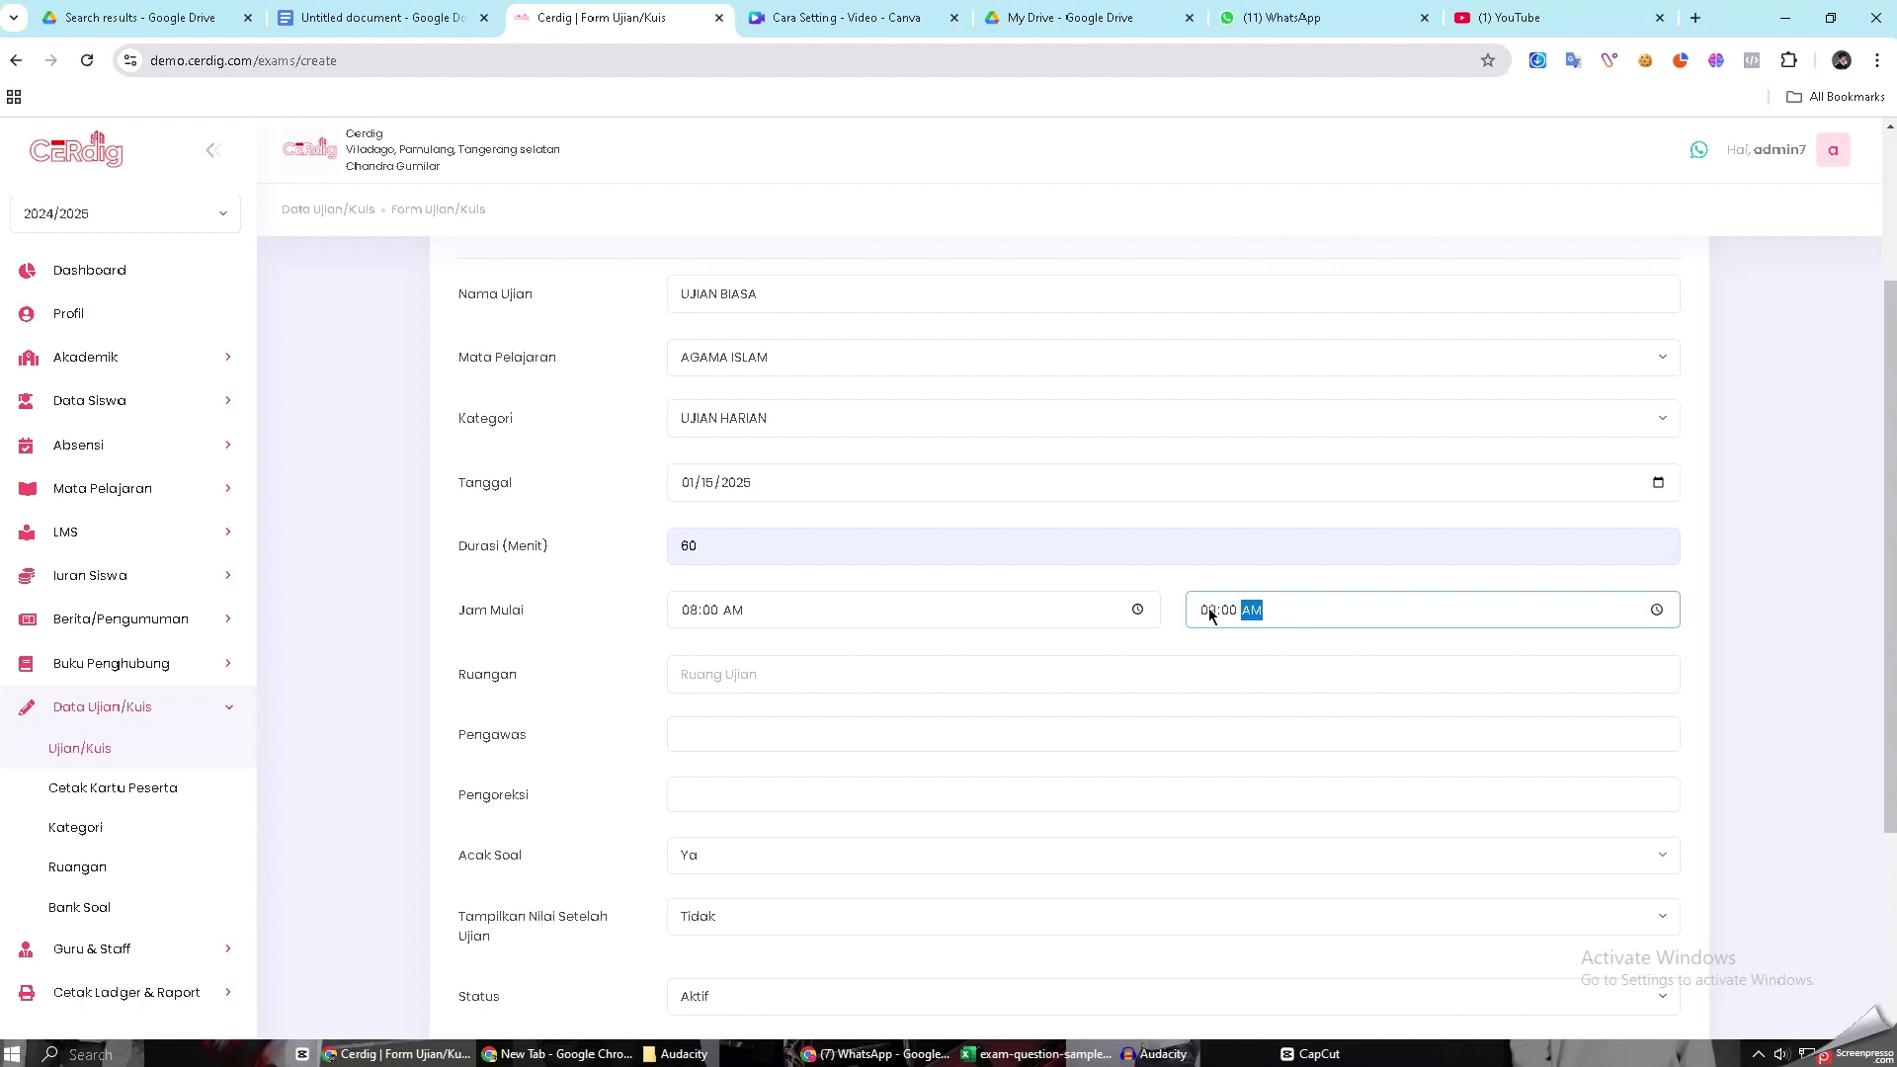
# Set the exam room to 1 and assign the first listed teacher as both supervisor (Pengawas) and corrector (Pengoreksi)
pyautogui.click(1175, 672)
pyautogui.write('1')
pyautogui.click(1109, 741)
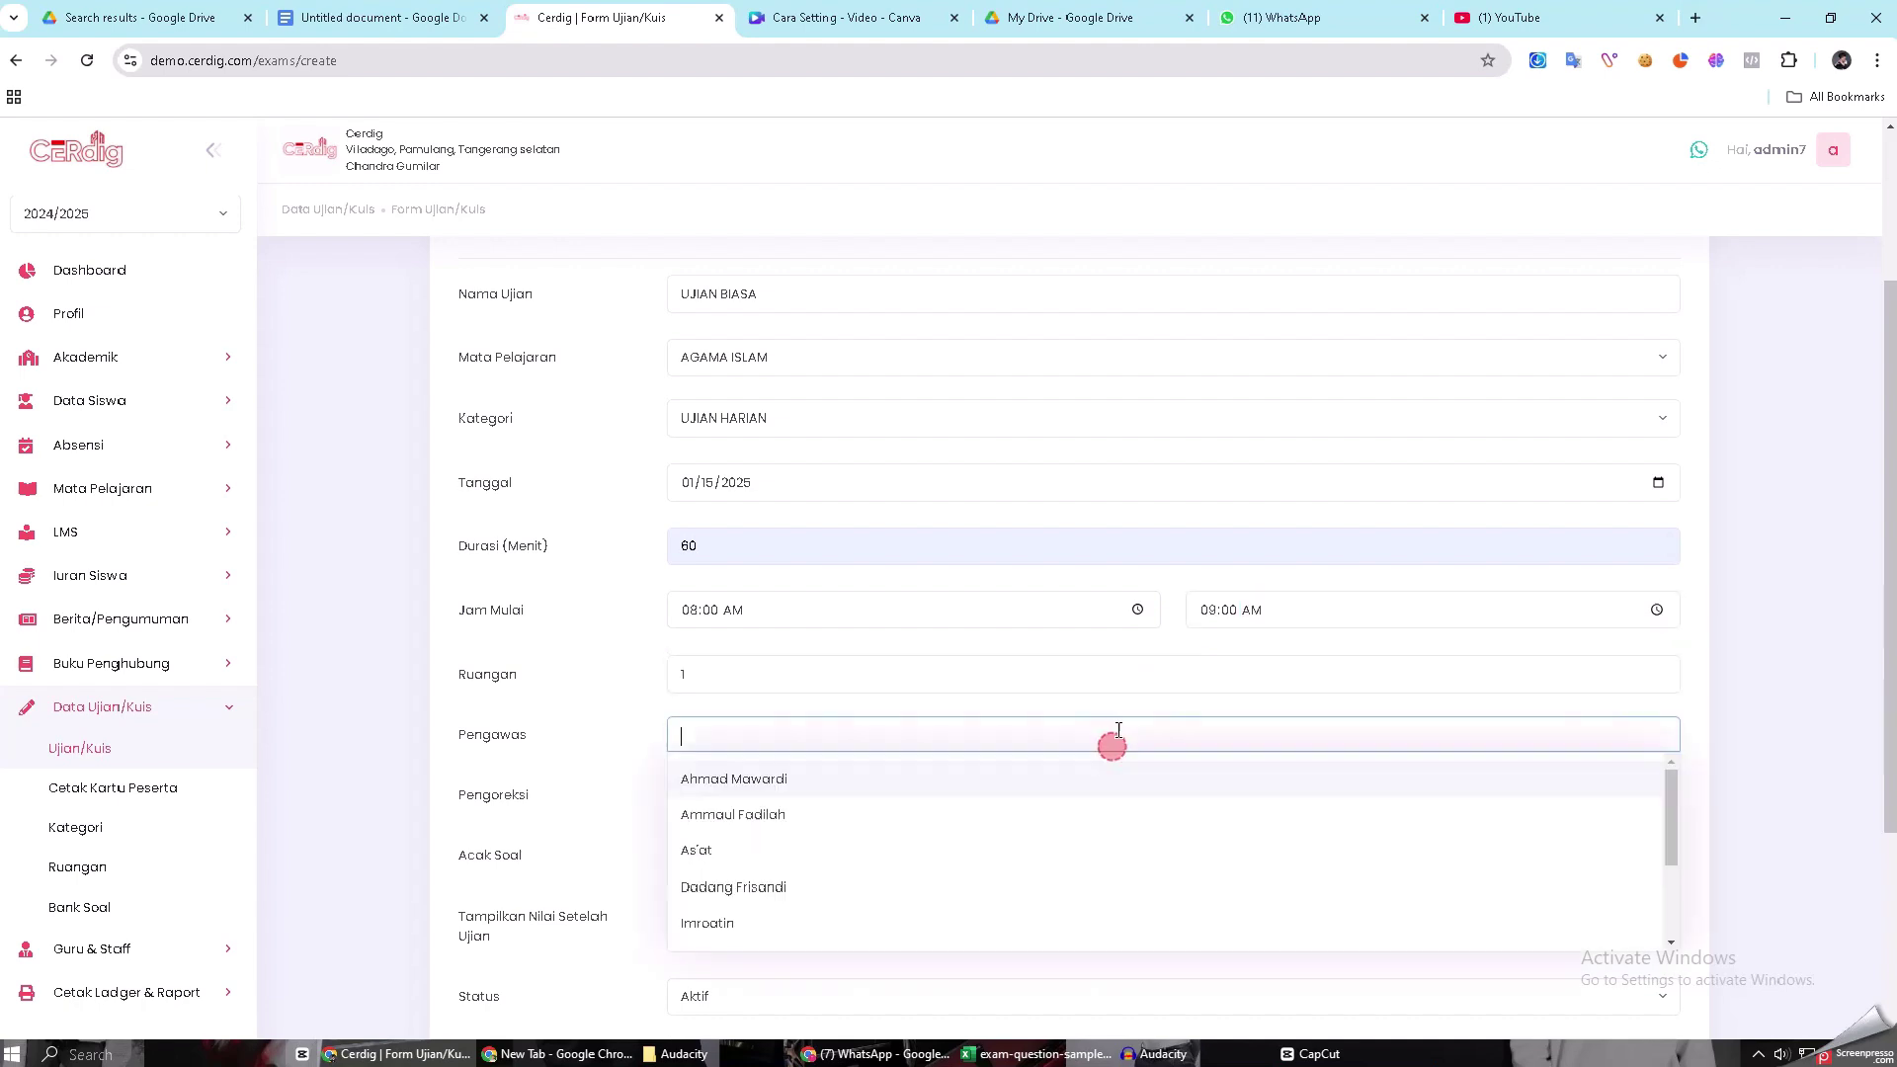
pyautogui.click(1074, 798)
pyautogui.click(1074, 798)
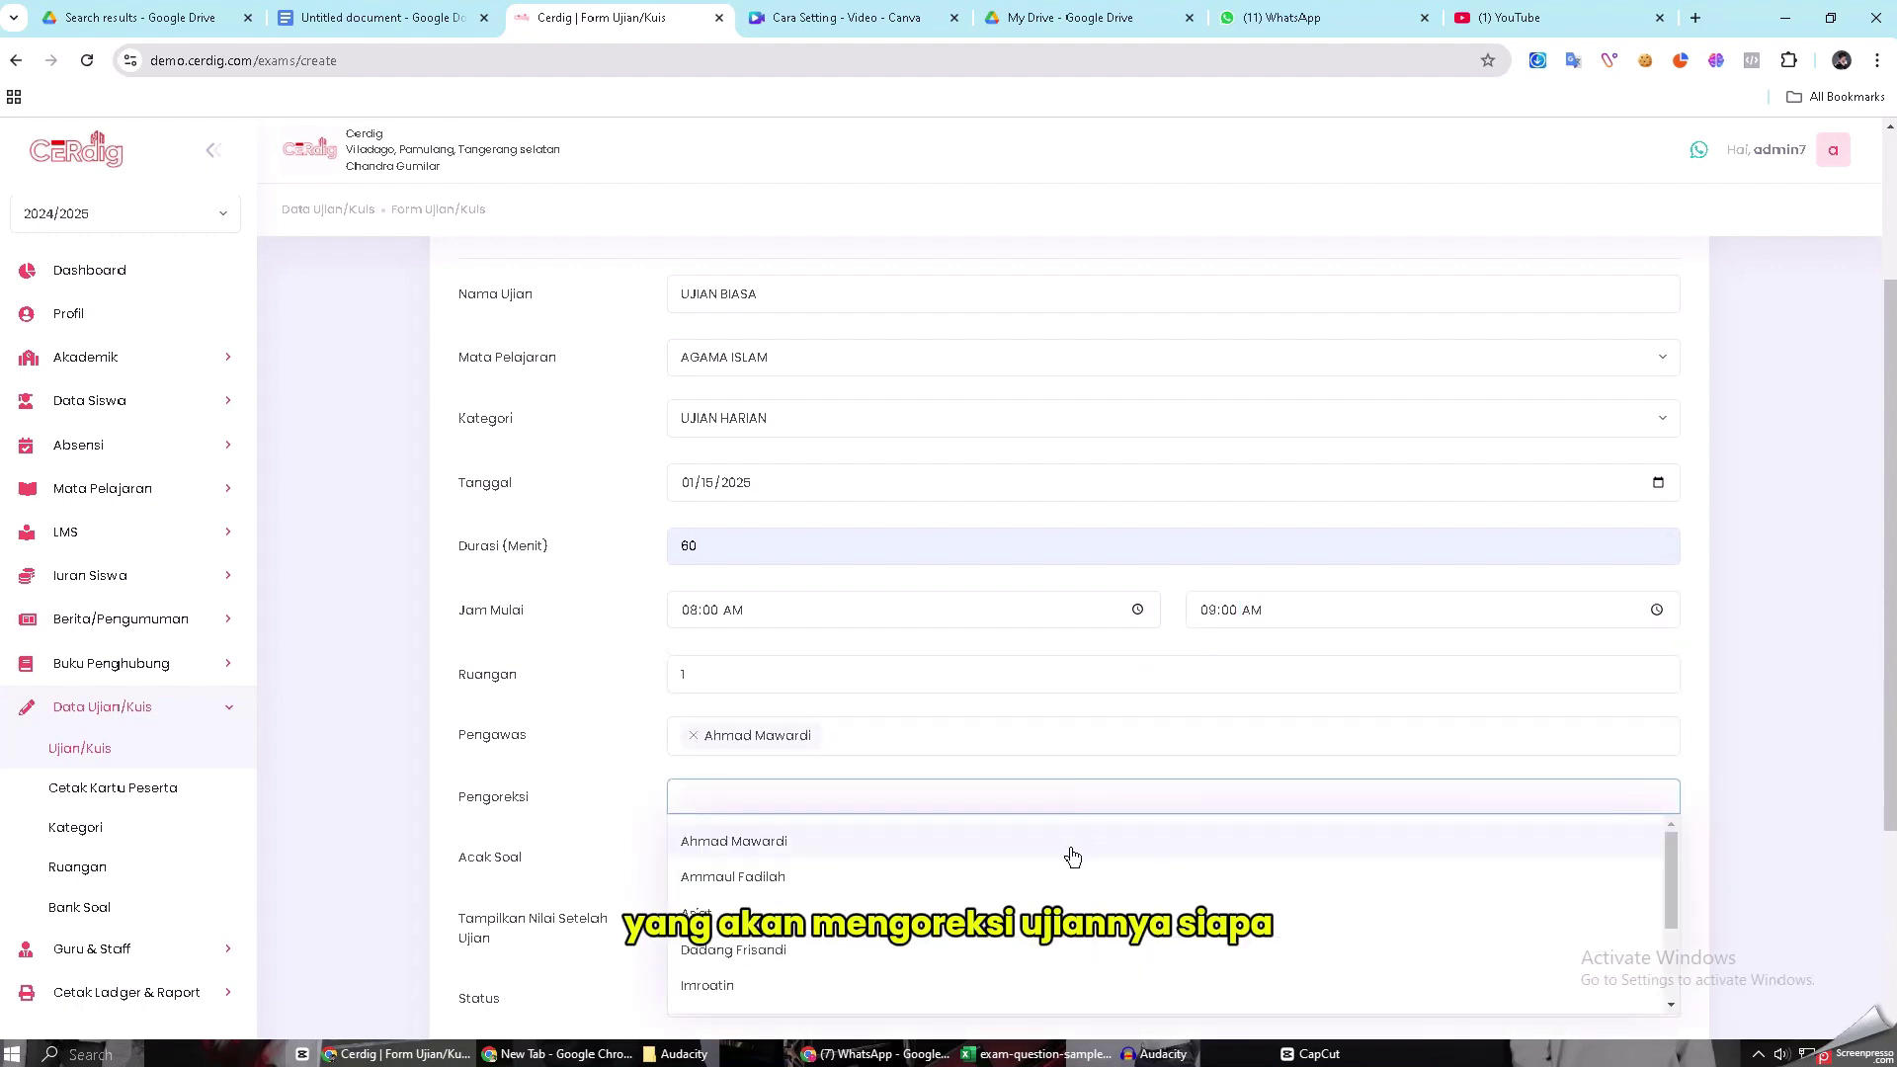
pyautogui.click(1073, 848)
# Set both question shuffling (Acak Soal) and score display after the exam to Ya
pyautogui.scroll(-3, 1185, 790)
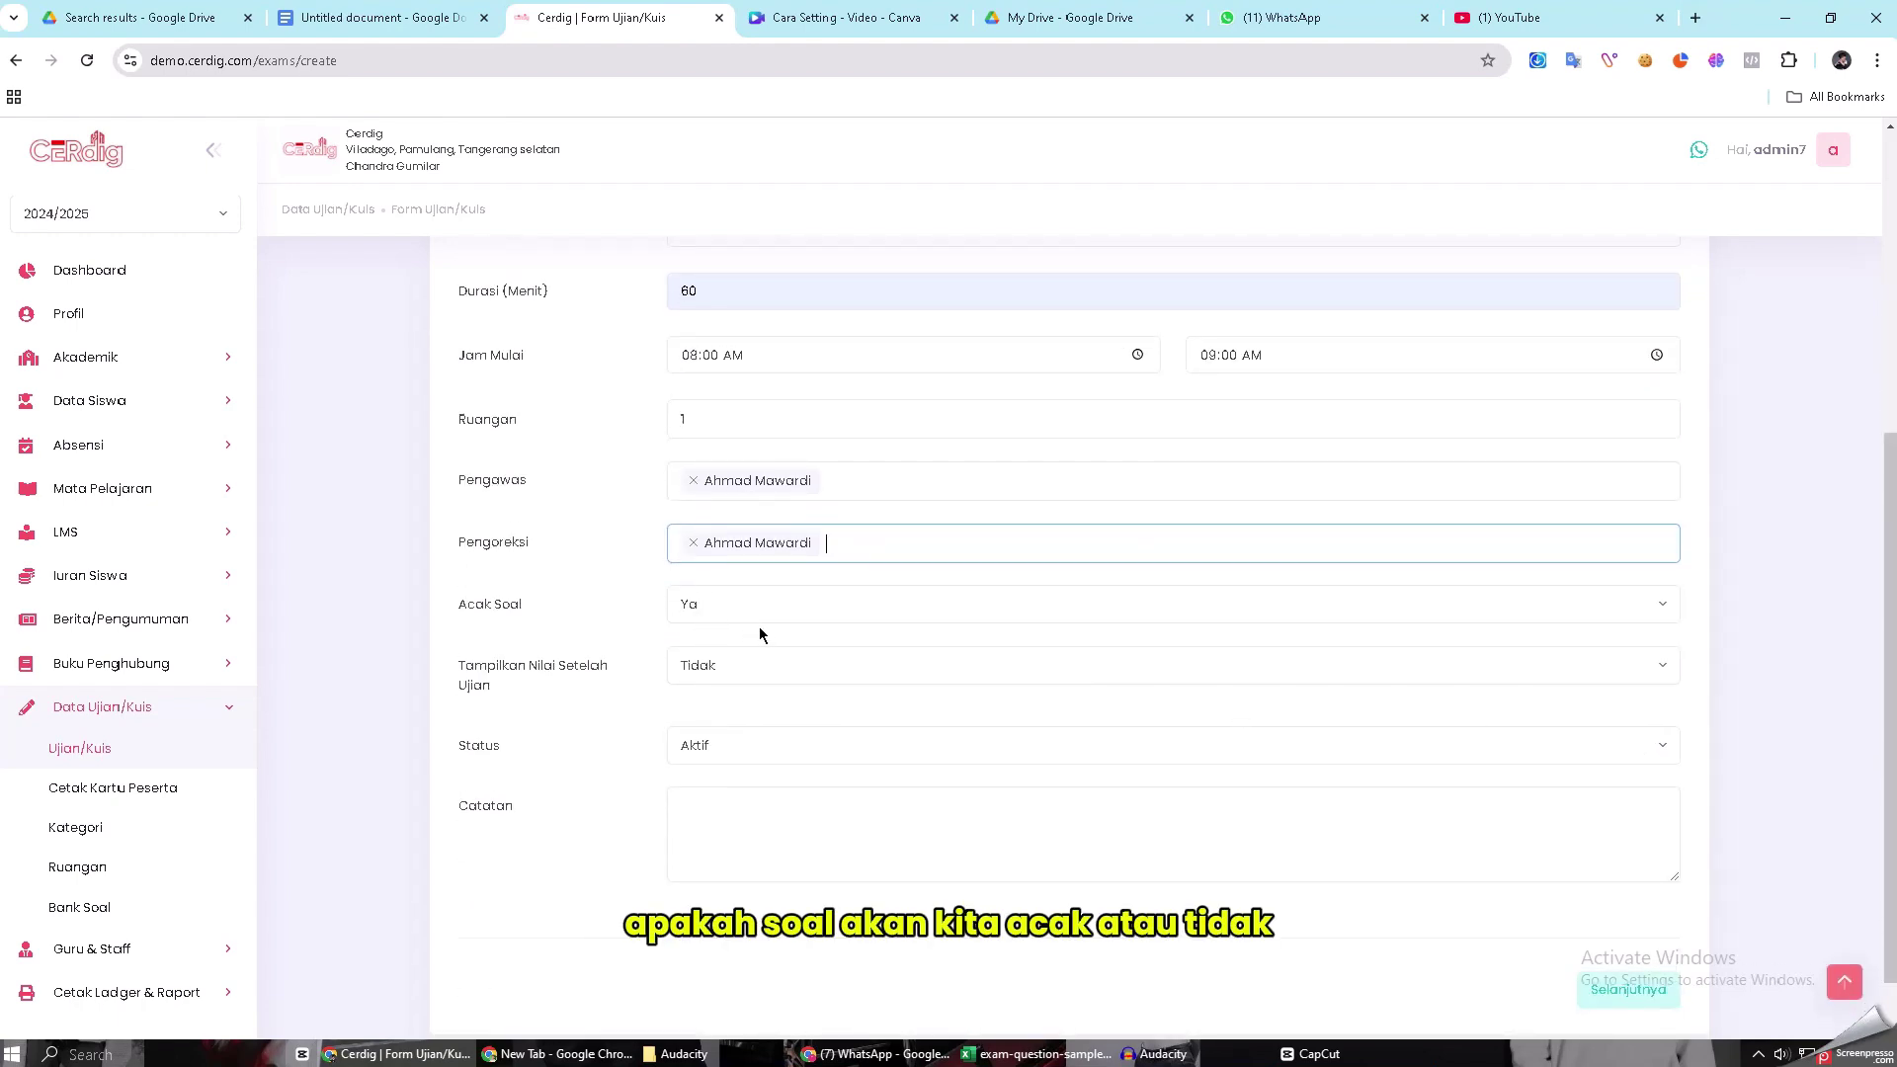
pyautogui.click(812, 620)
pyautogui.click(811, 618)
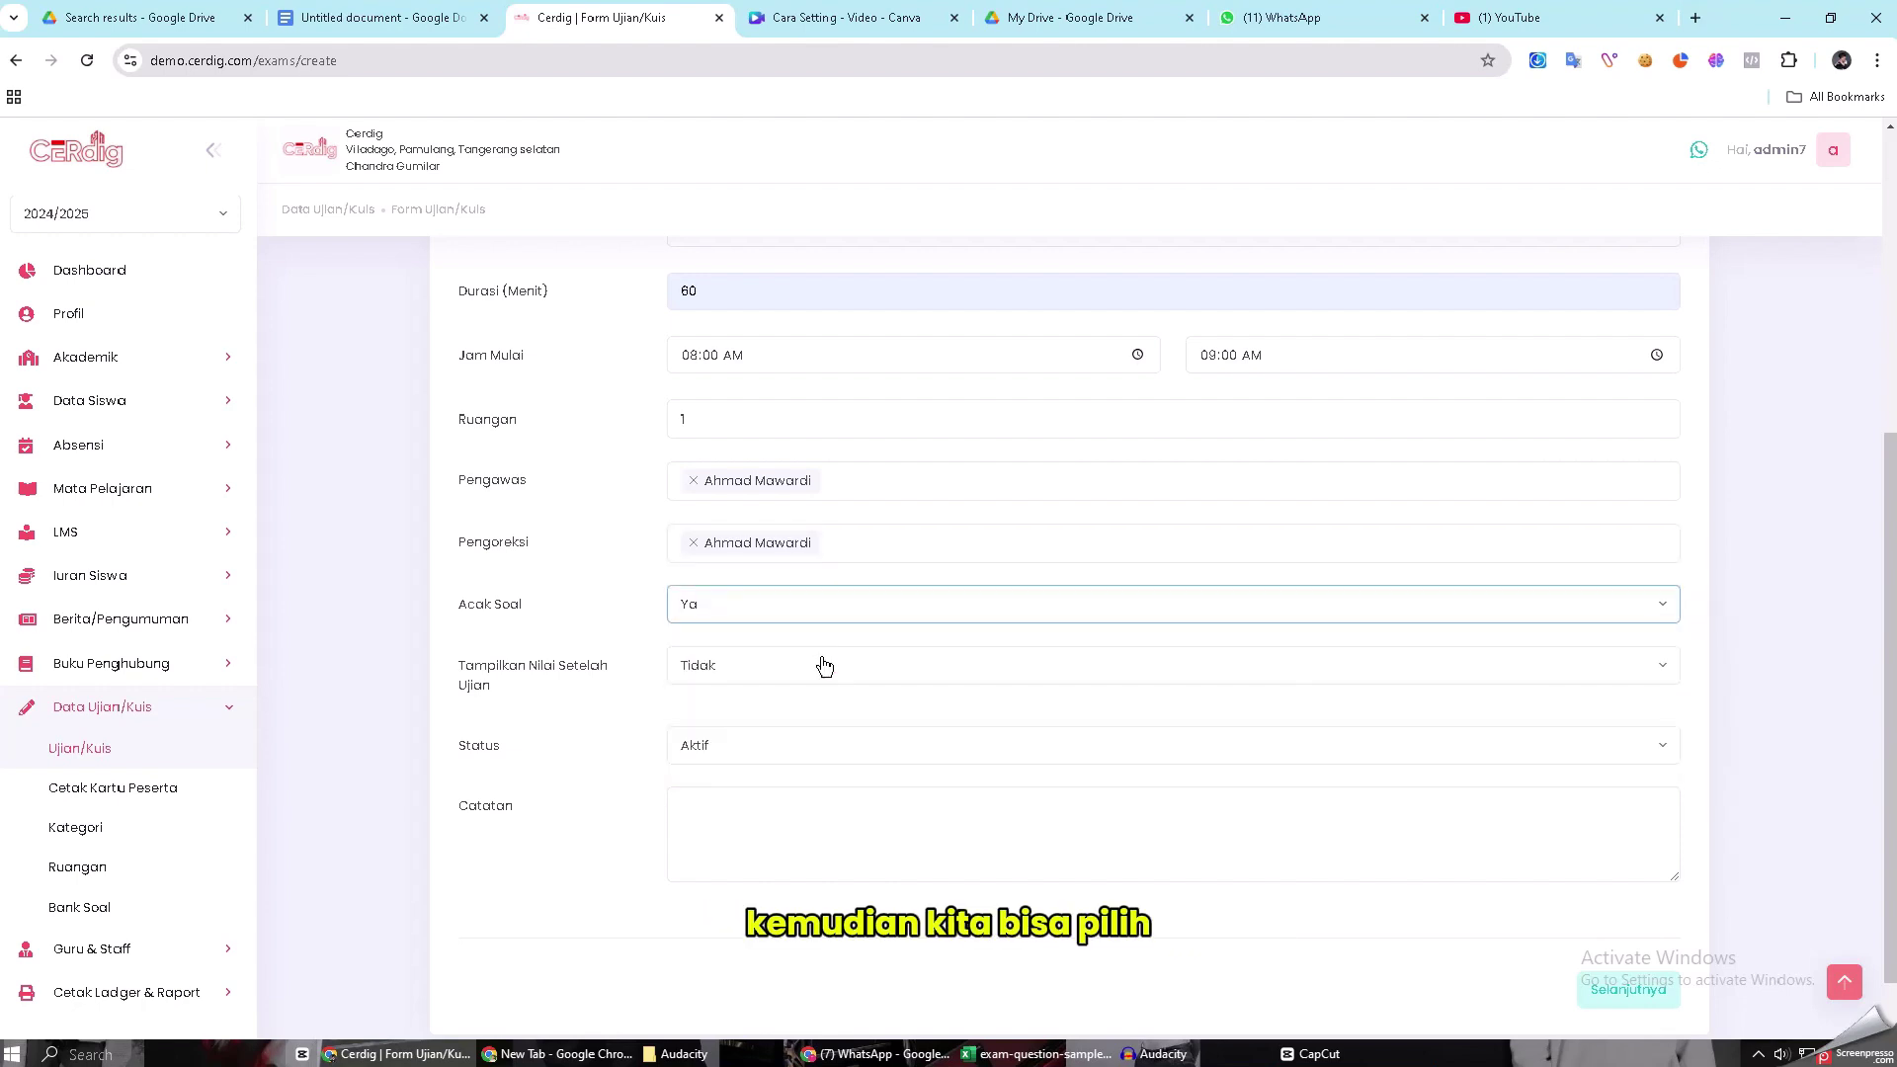
pyautogui.click(827, 672)
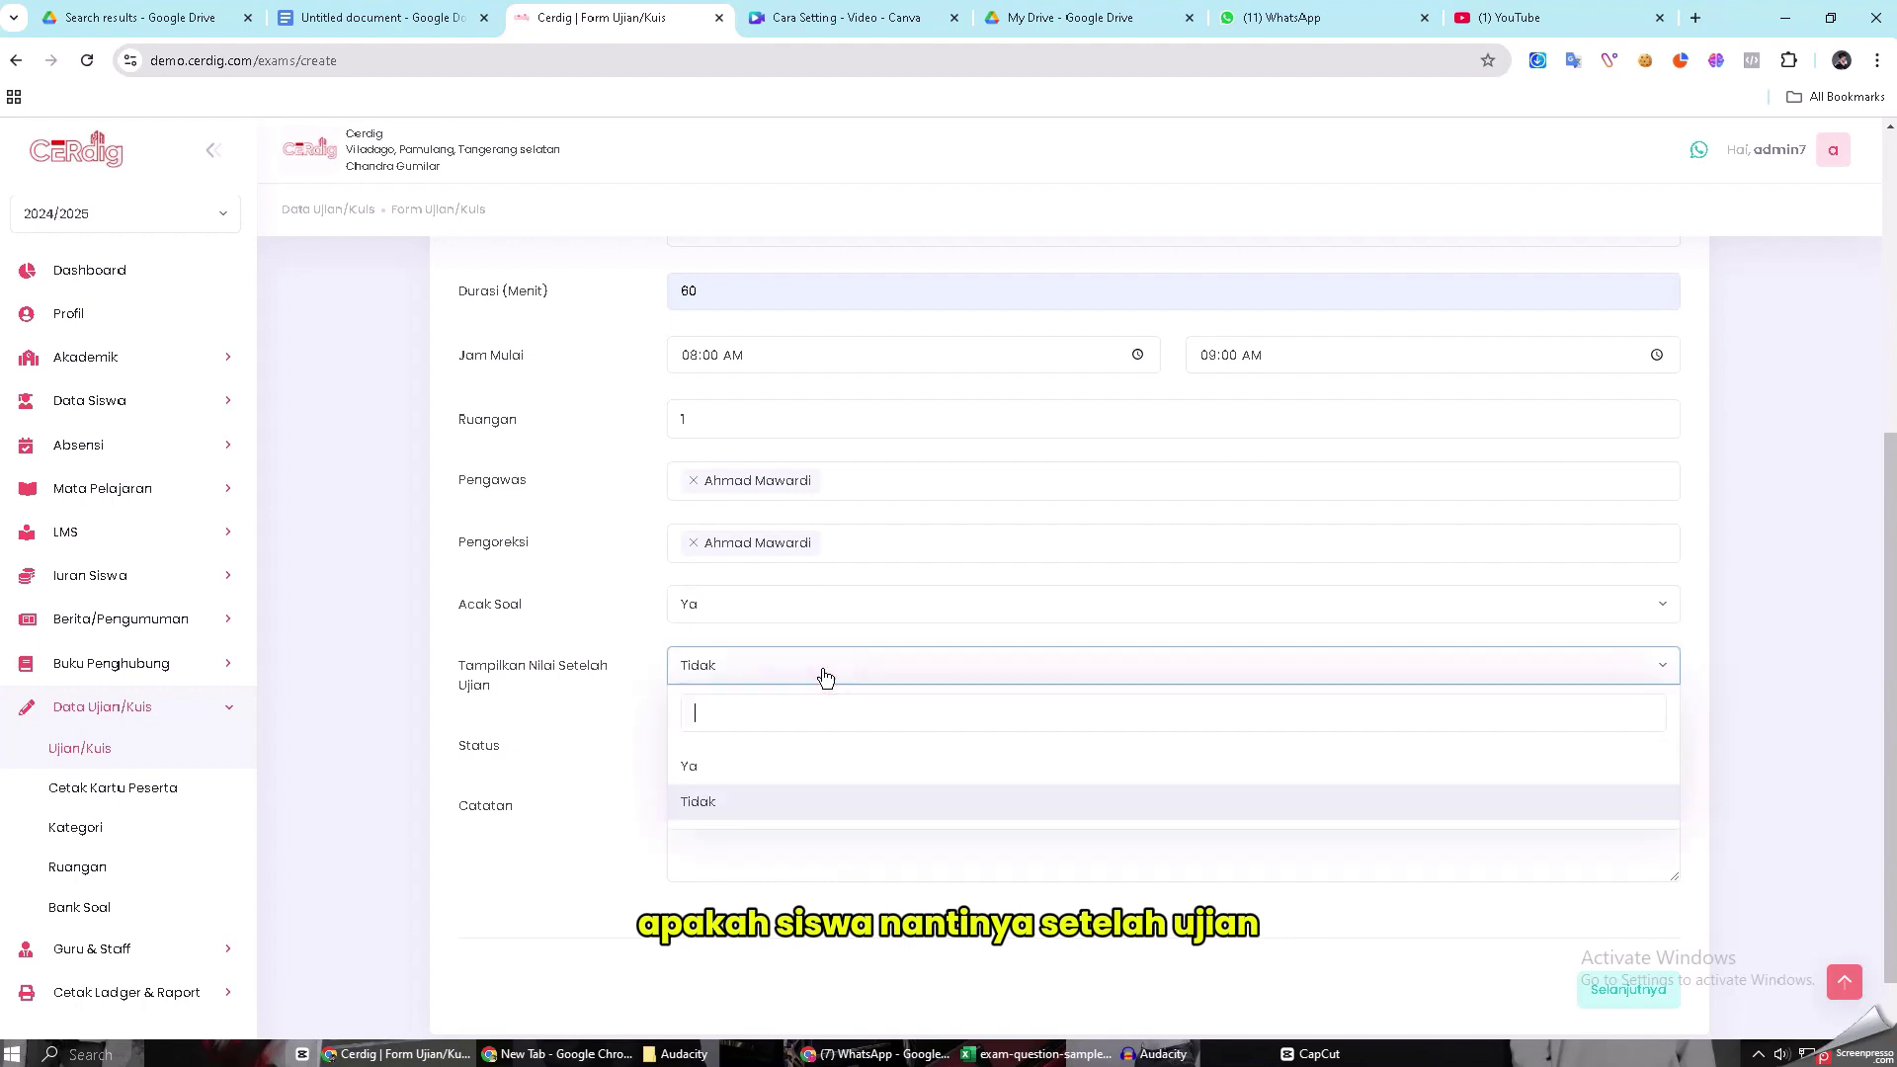
pyautogui.click(738, 775)
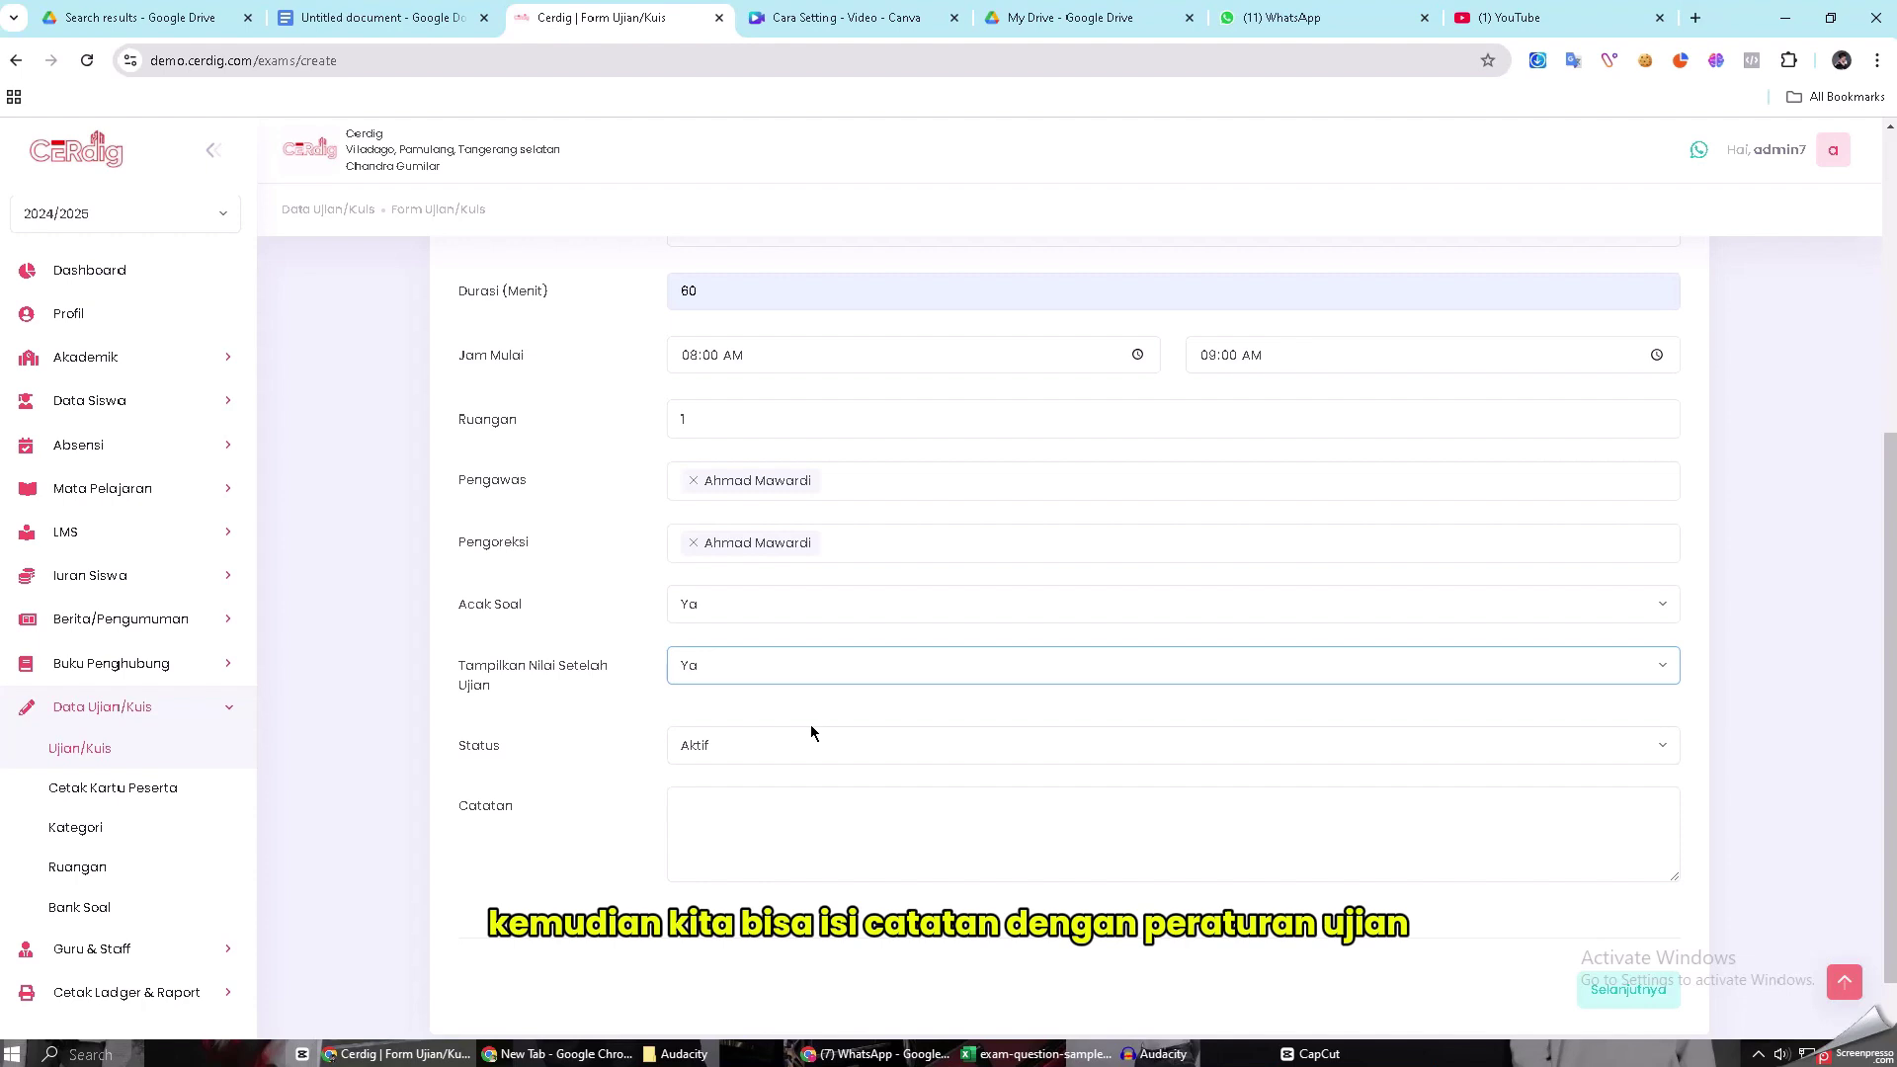
# Enter "tes" as the exam note and proceed to the participant assignment stage
pyautogui.click(763, 834)
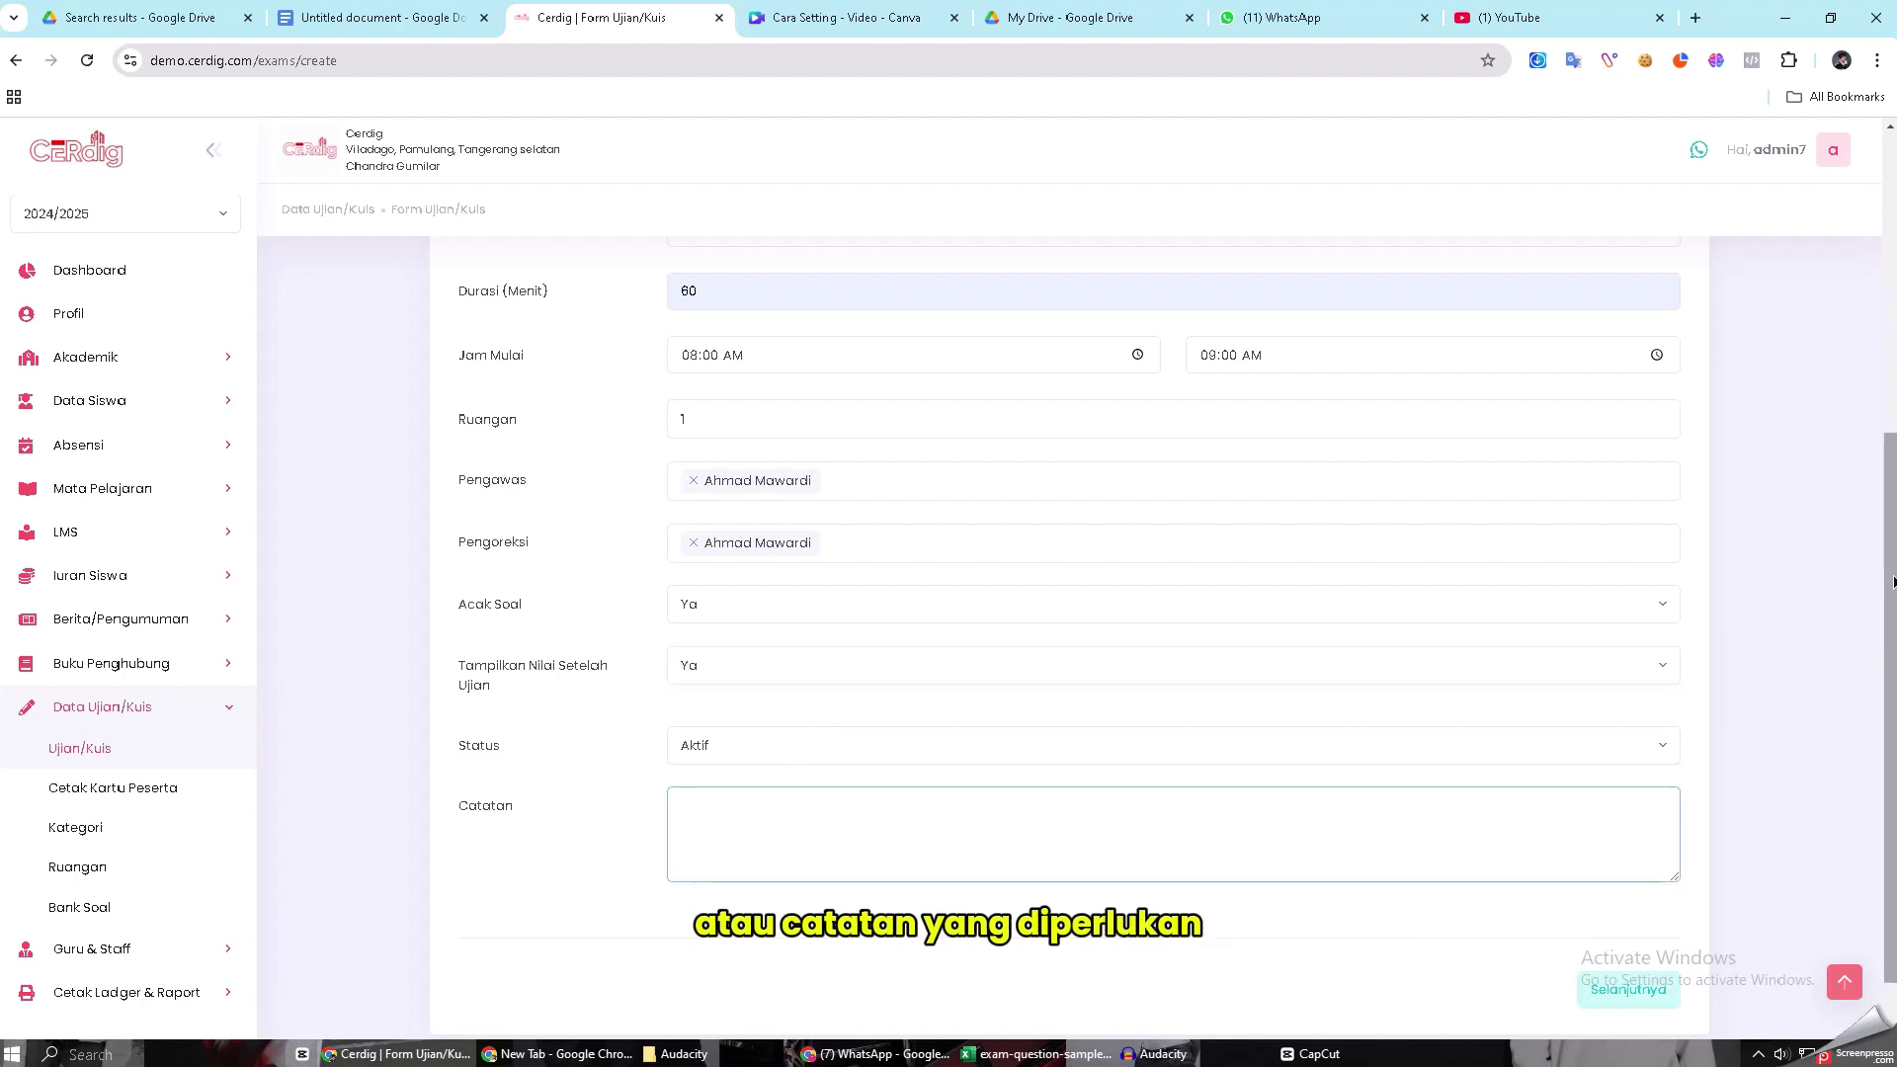
pyautogui.scroll(-1, 1172, 759)
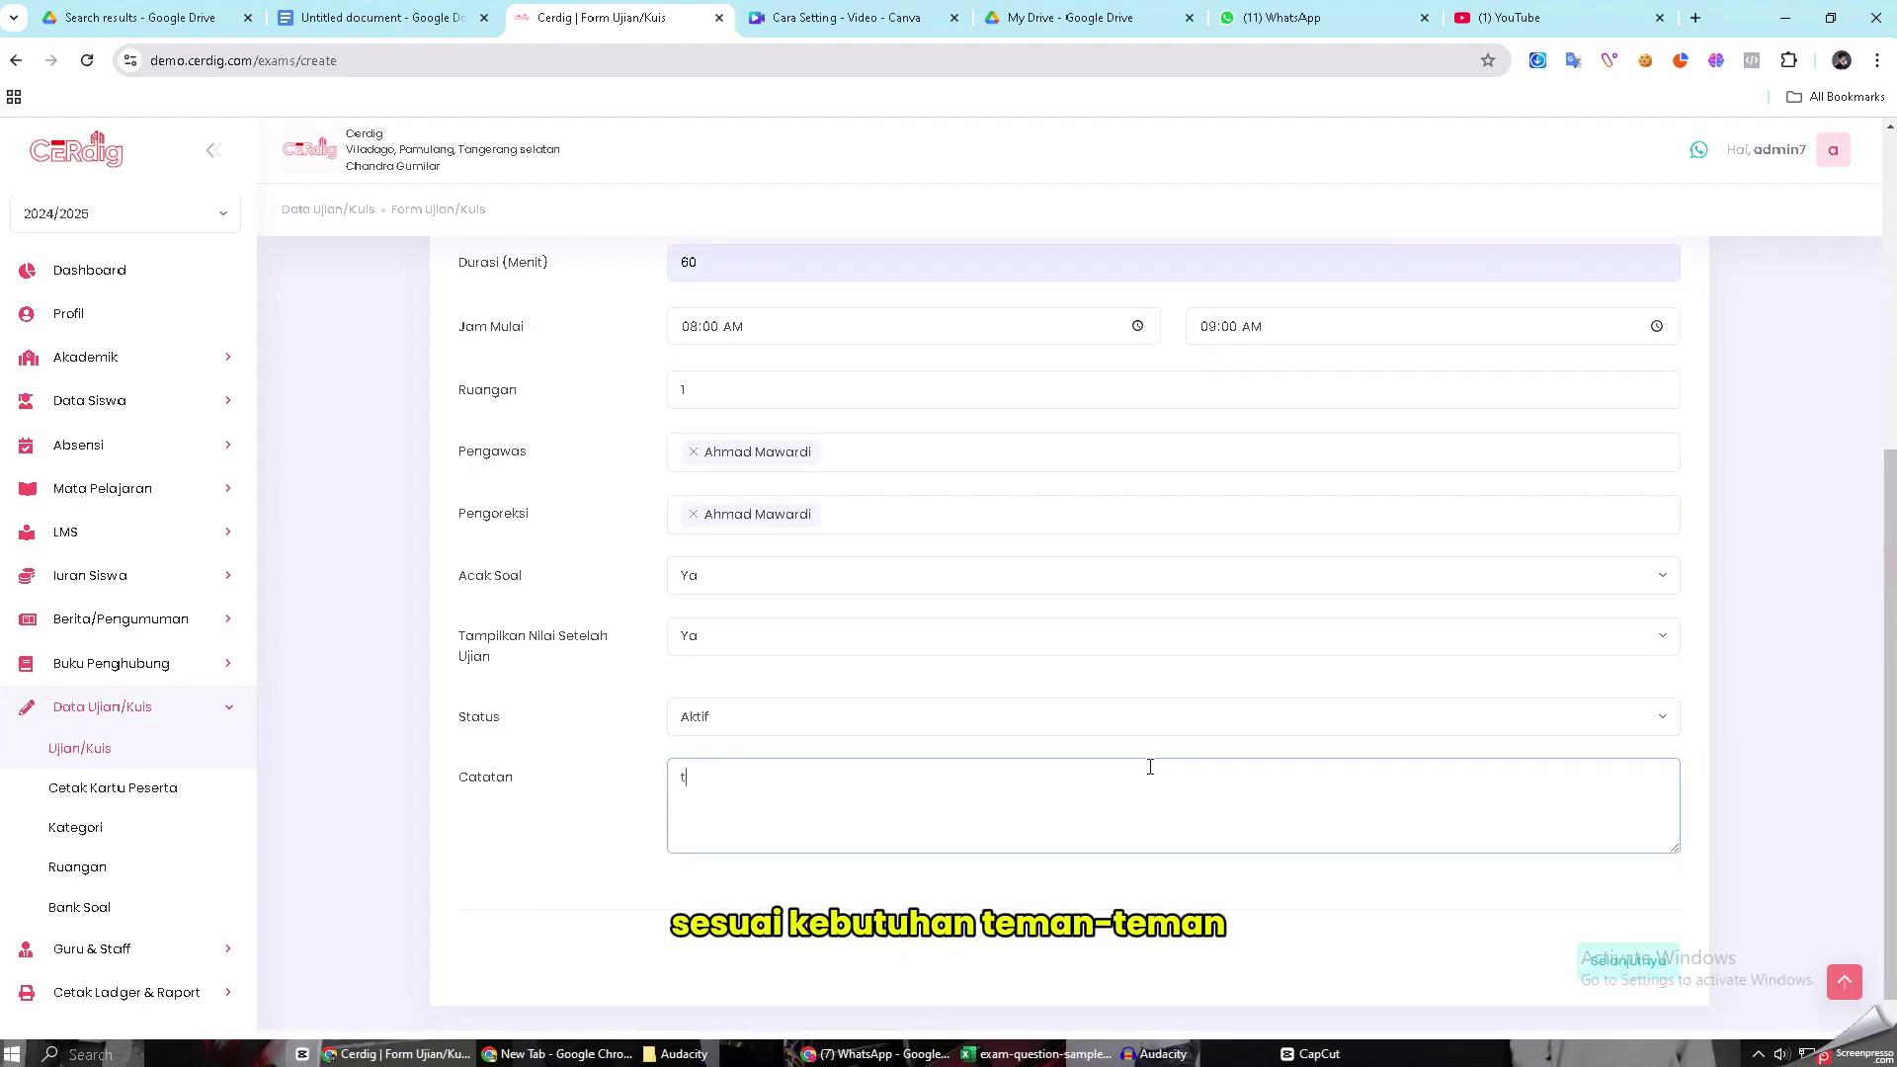
pyautogui.write('test')
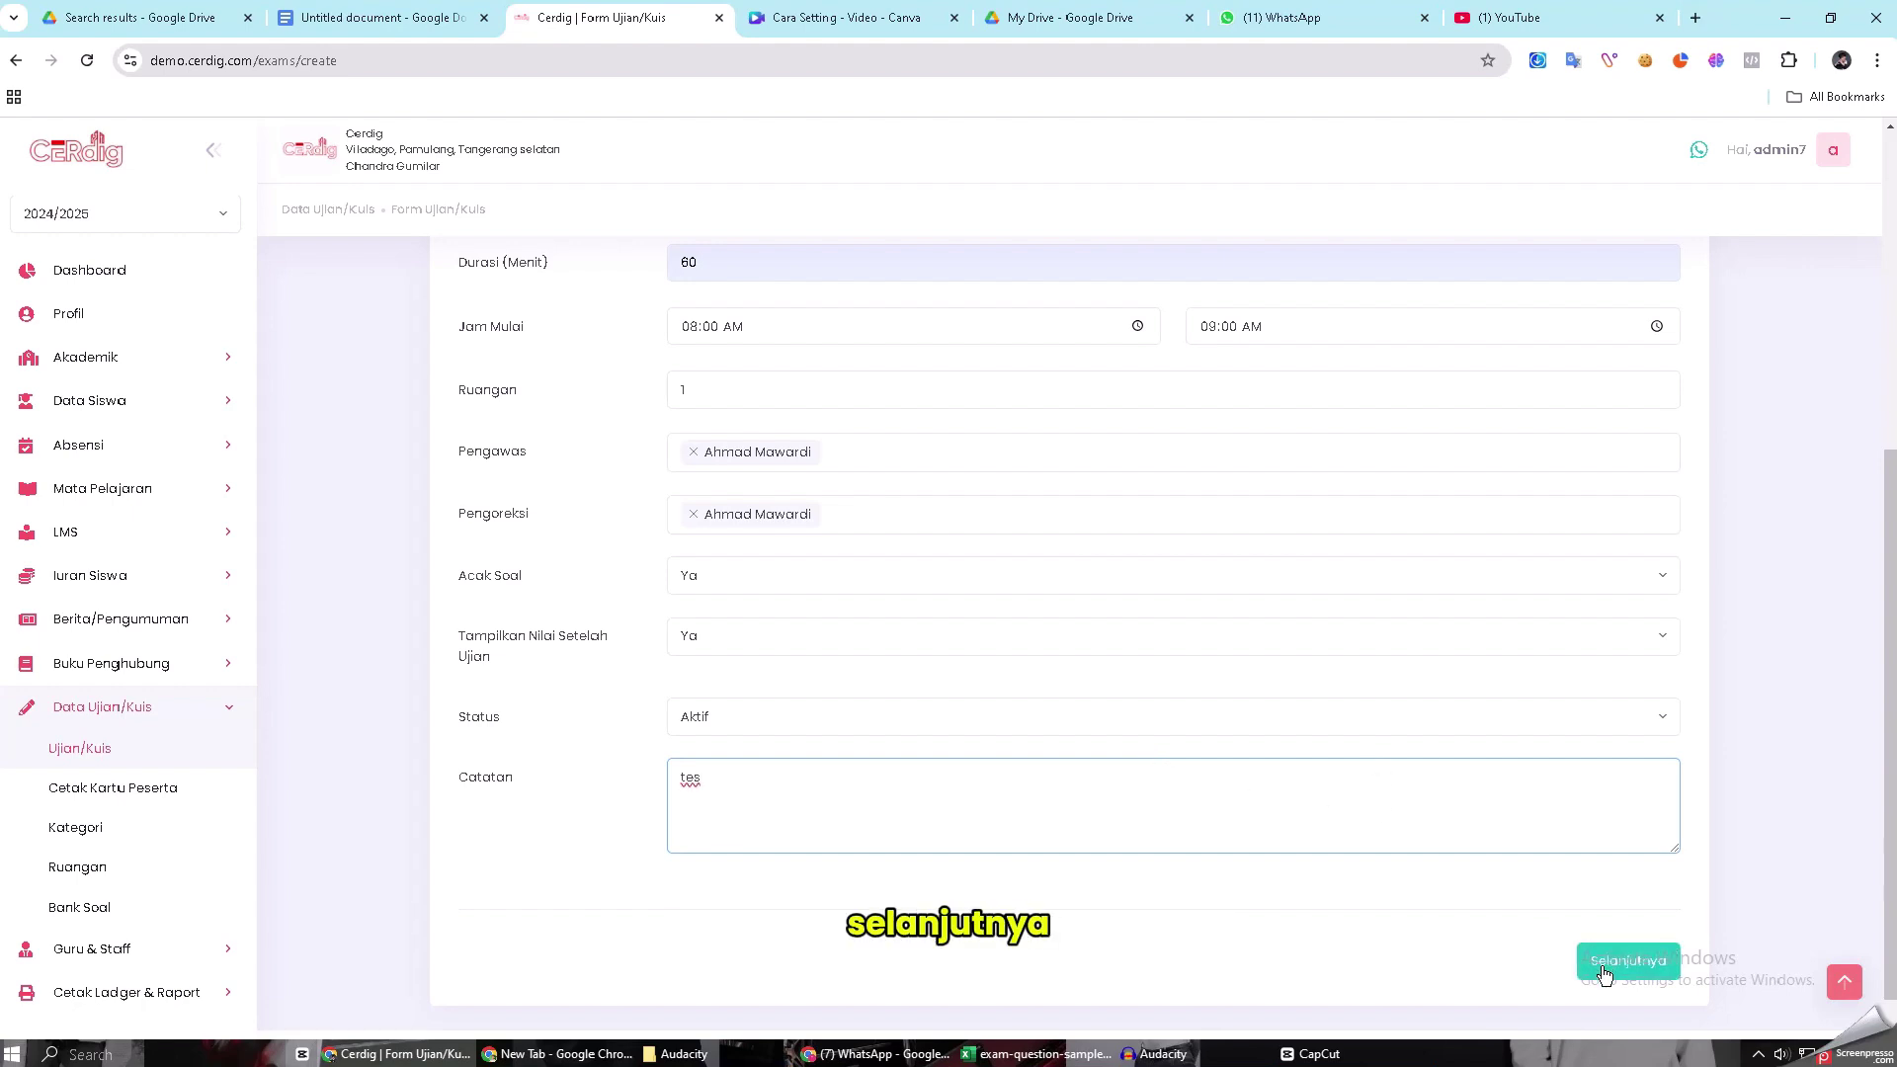
pyautogui.click(1627, 960)
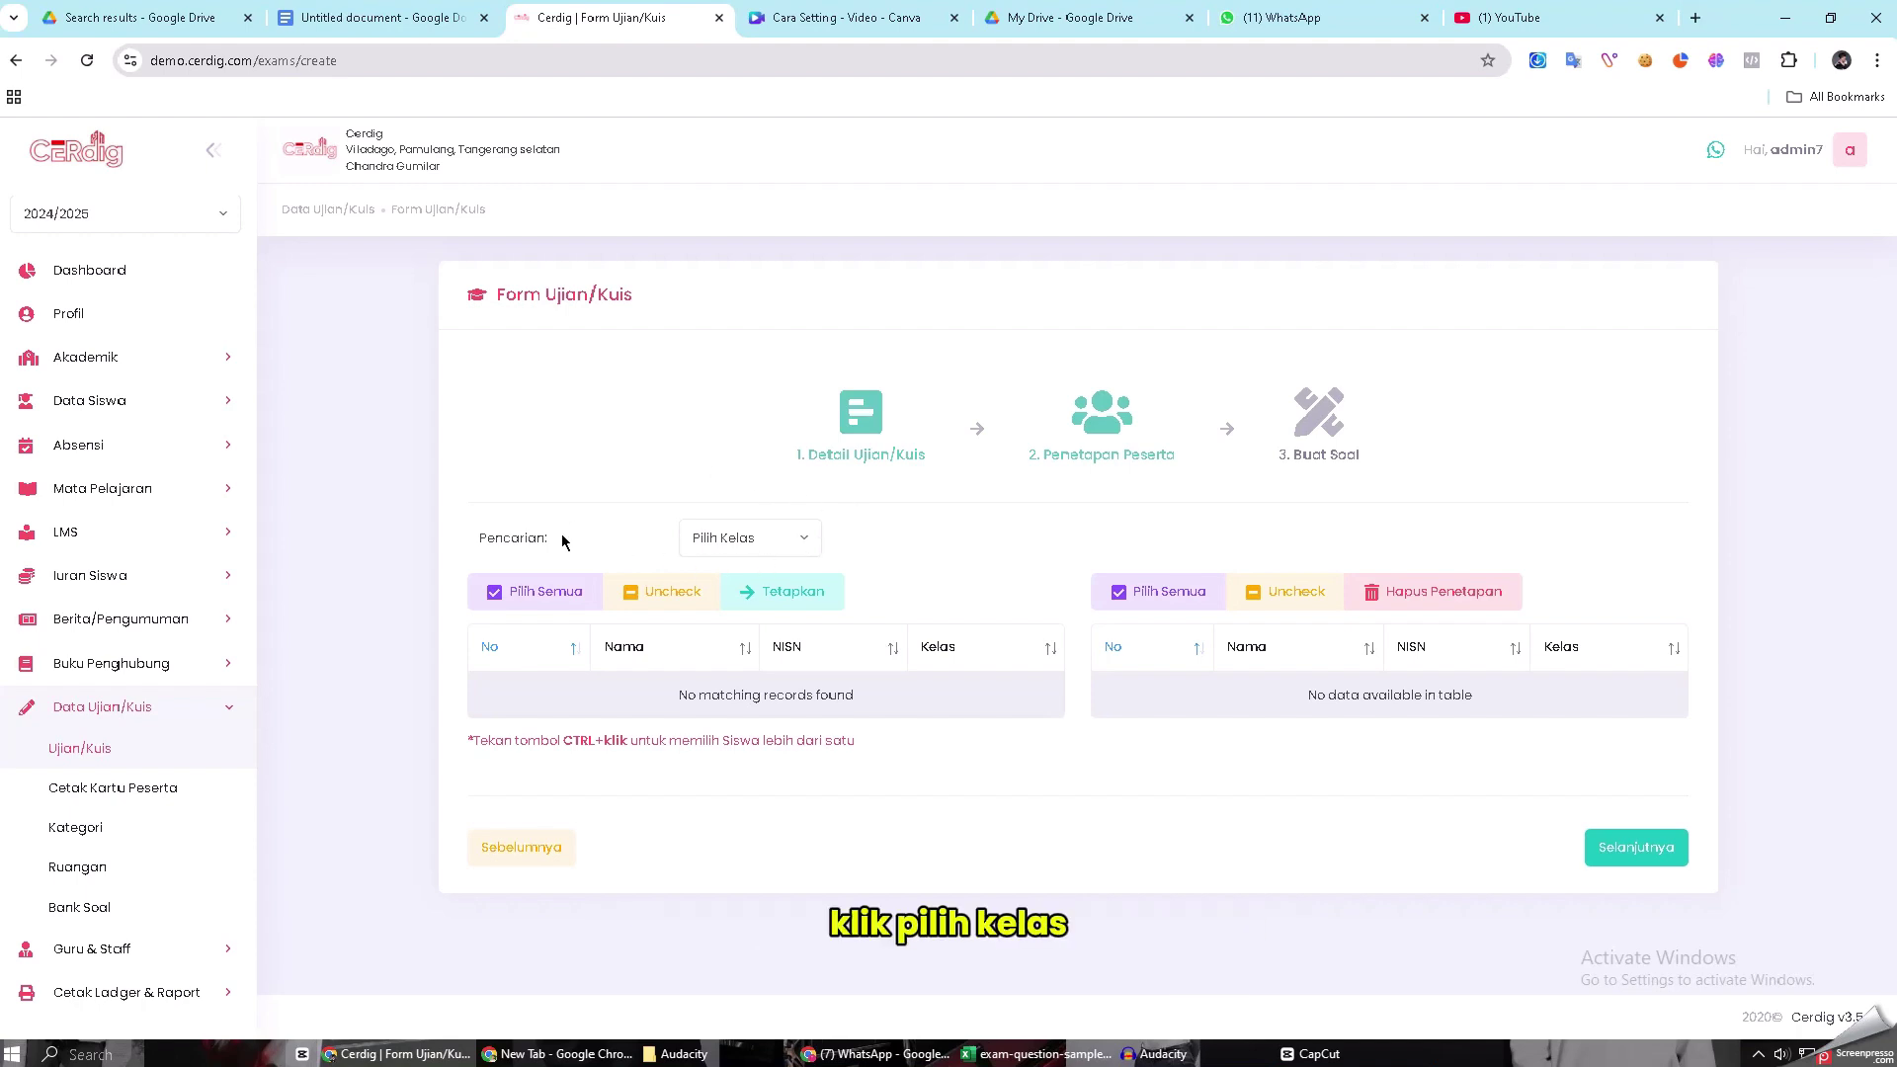
# Filter the available exam participants to the students of class 9 A
pyautogui.click(748, 545)
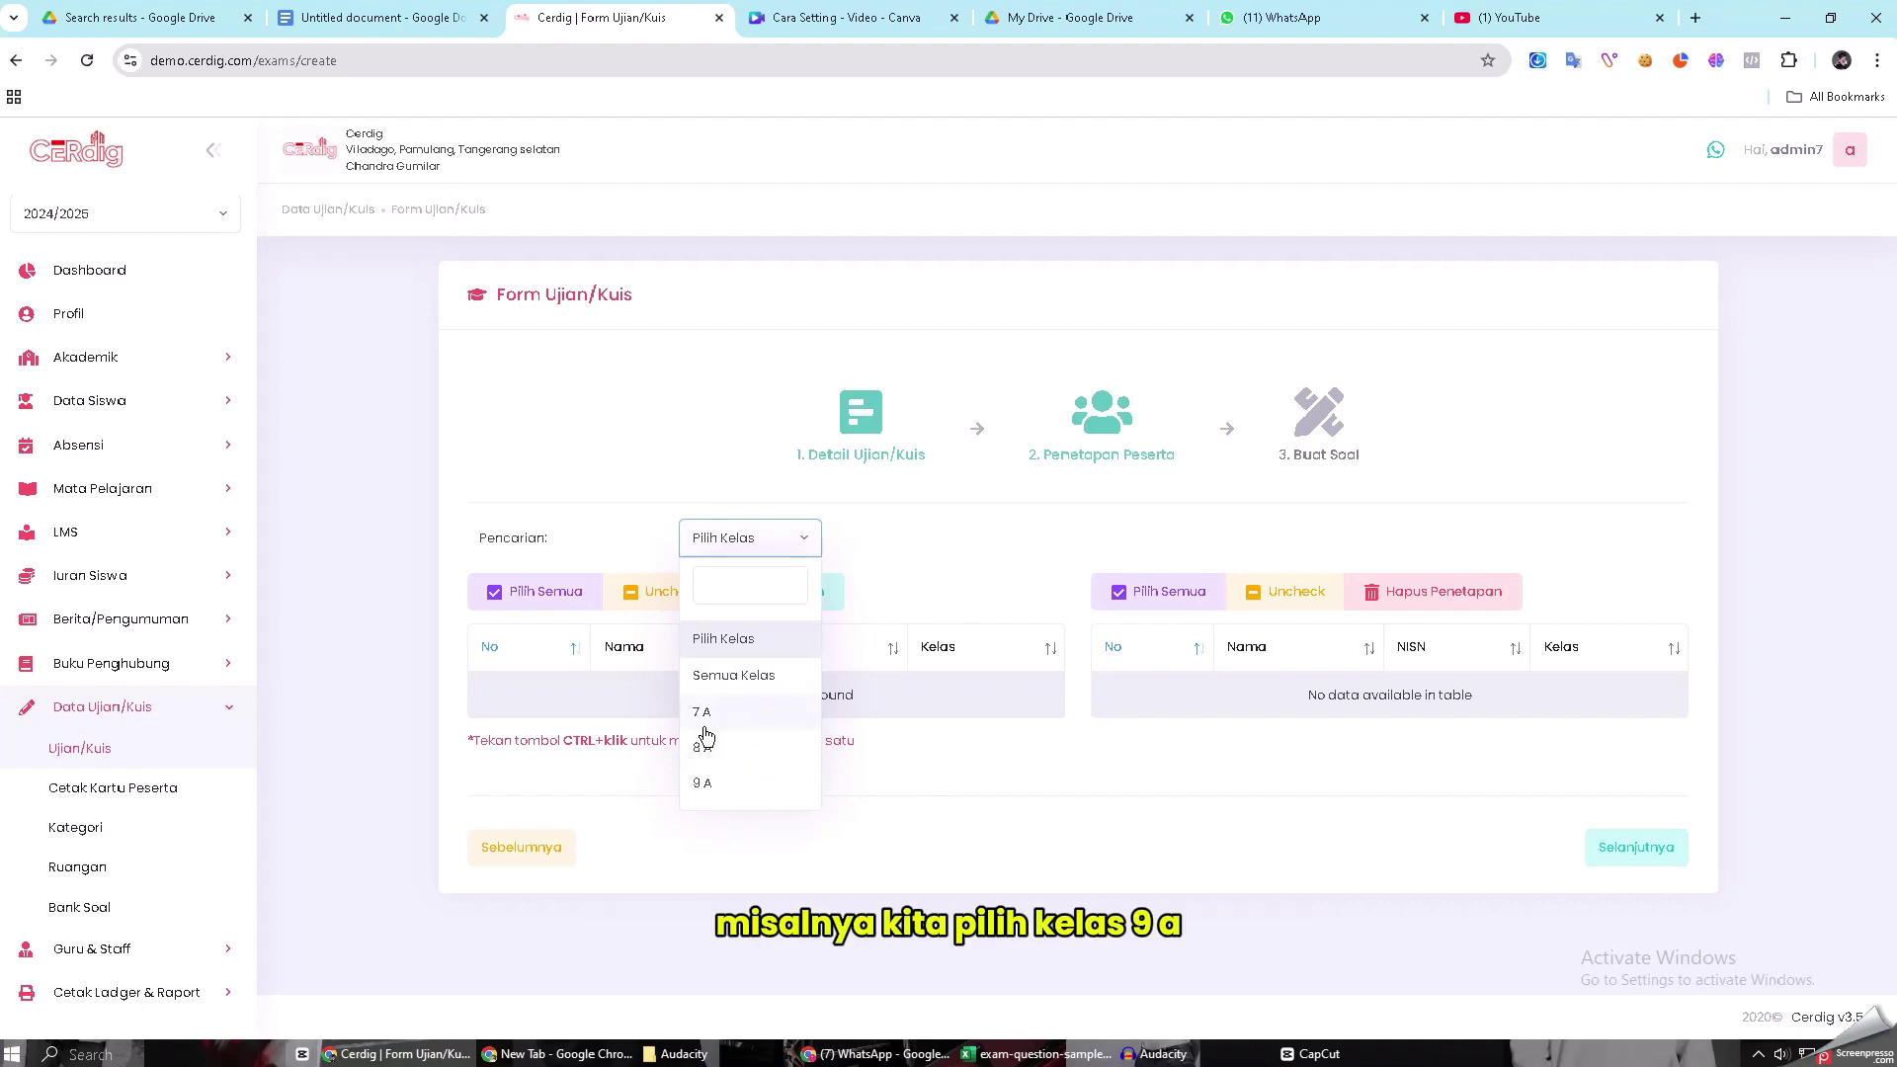
pyautogui.click(701, 785)
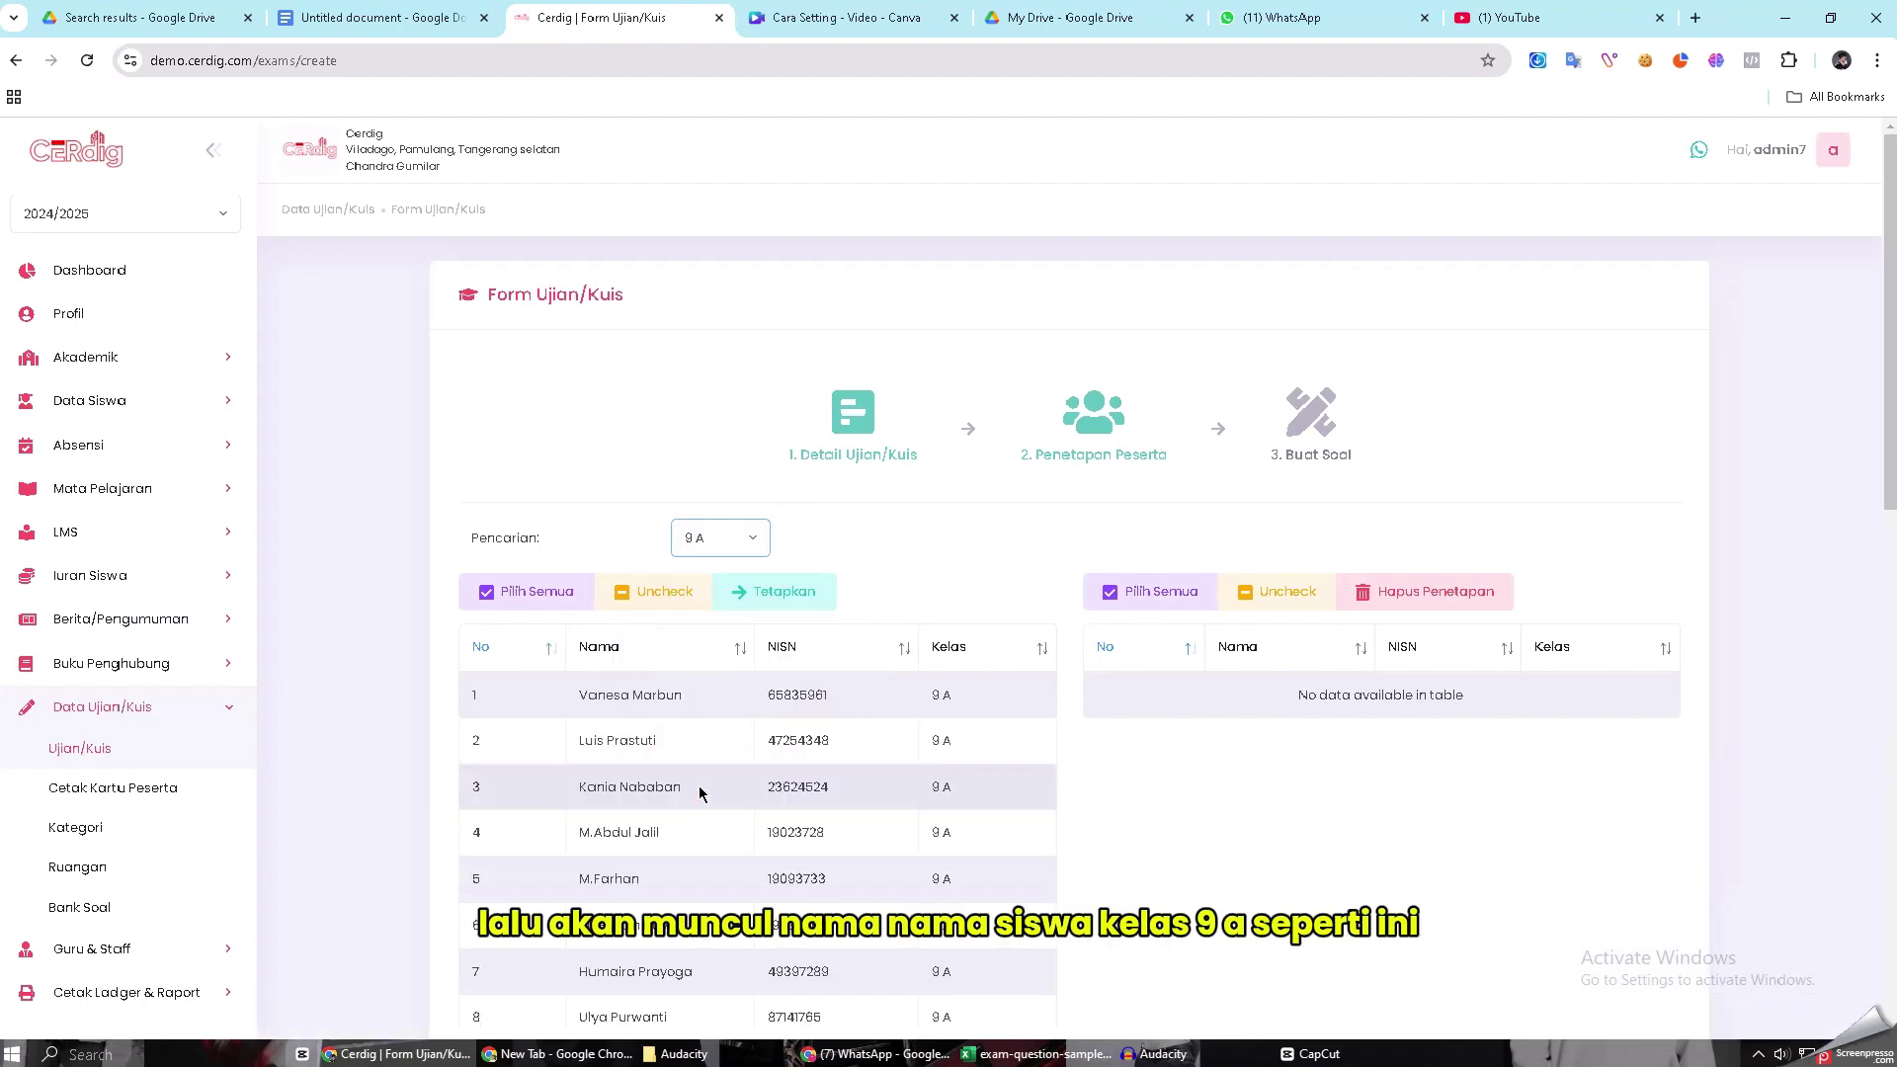
pyautogui.scroll(-3, 756, 750)
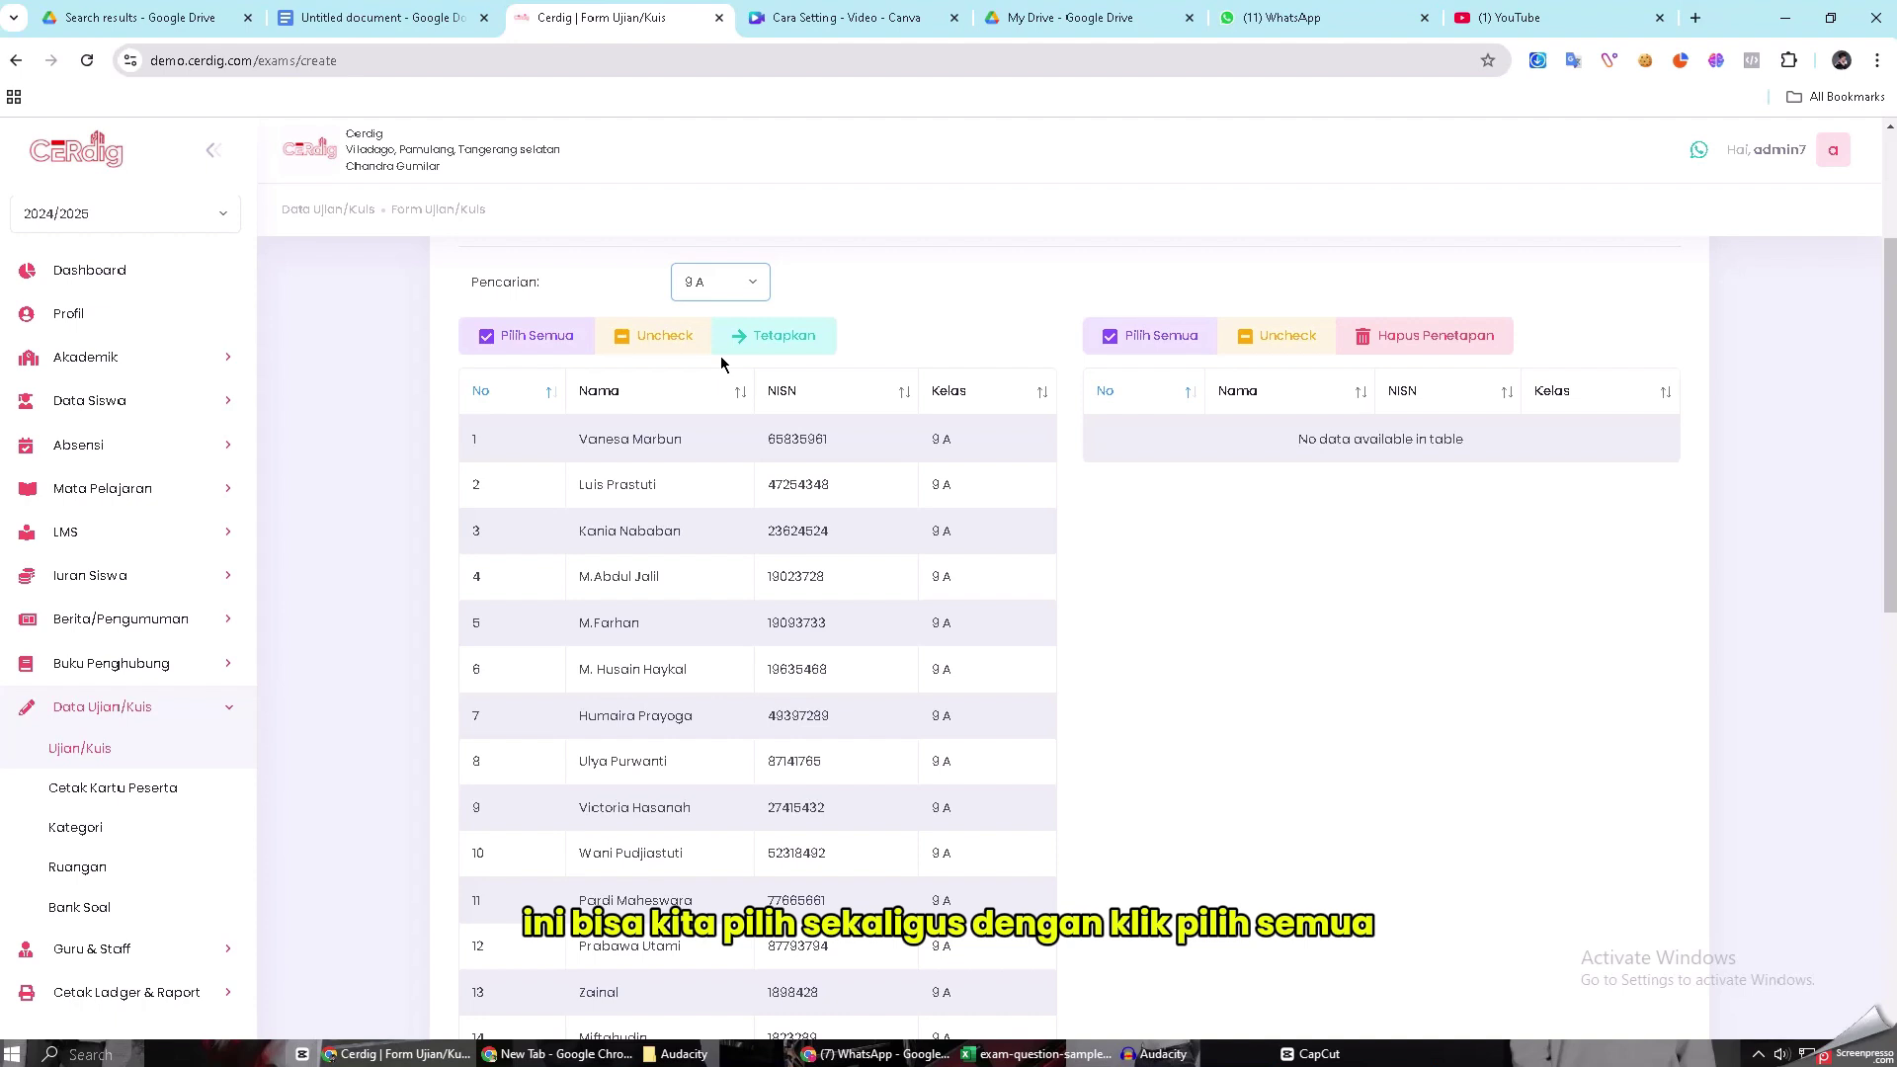
# Select all listed class 9 A students and assign them as exam participants
pyautogui.click(485, 343)
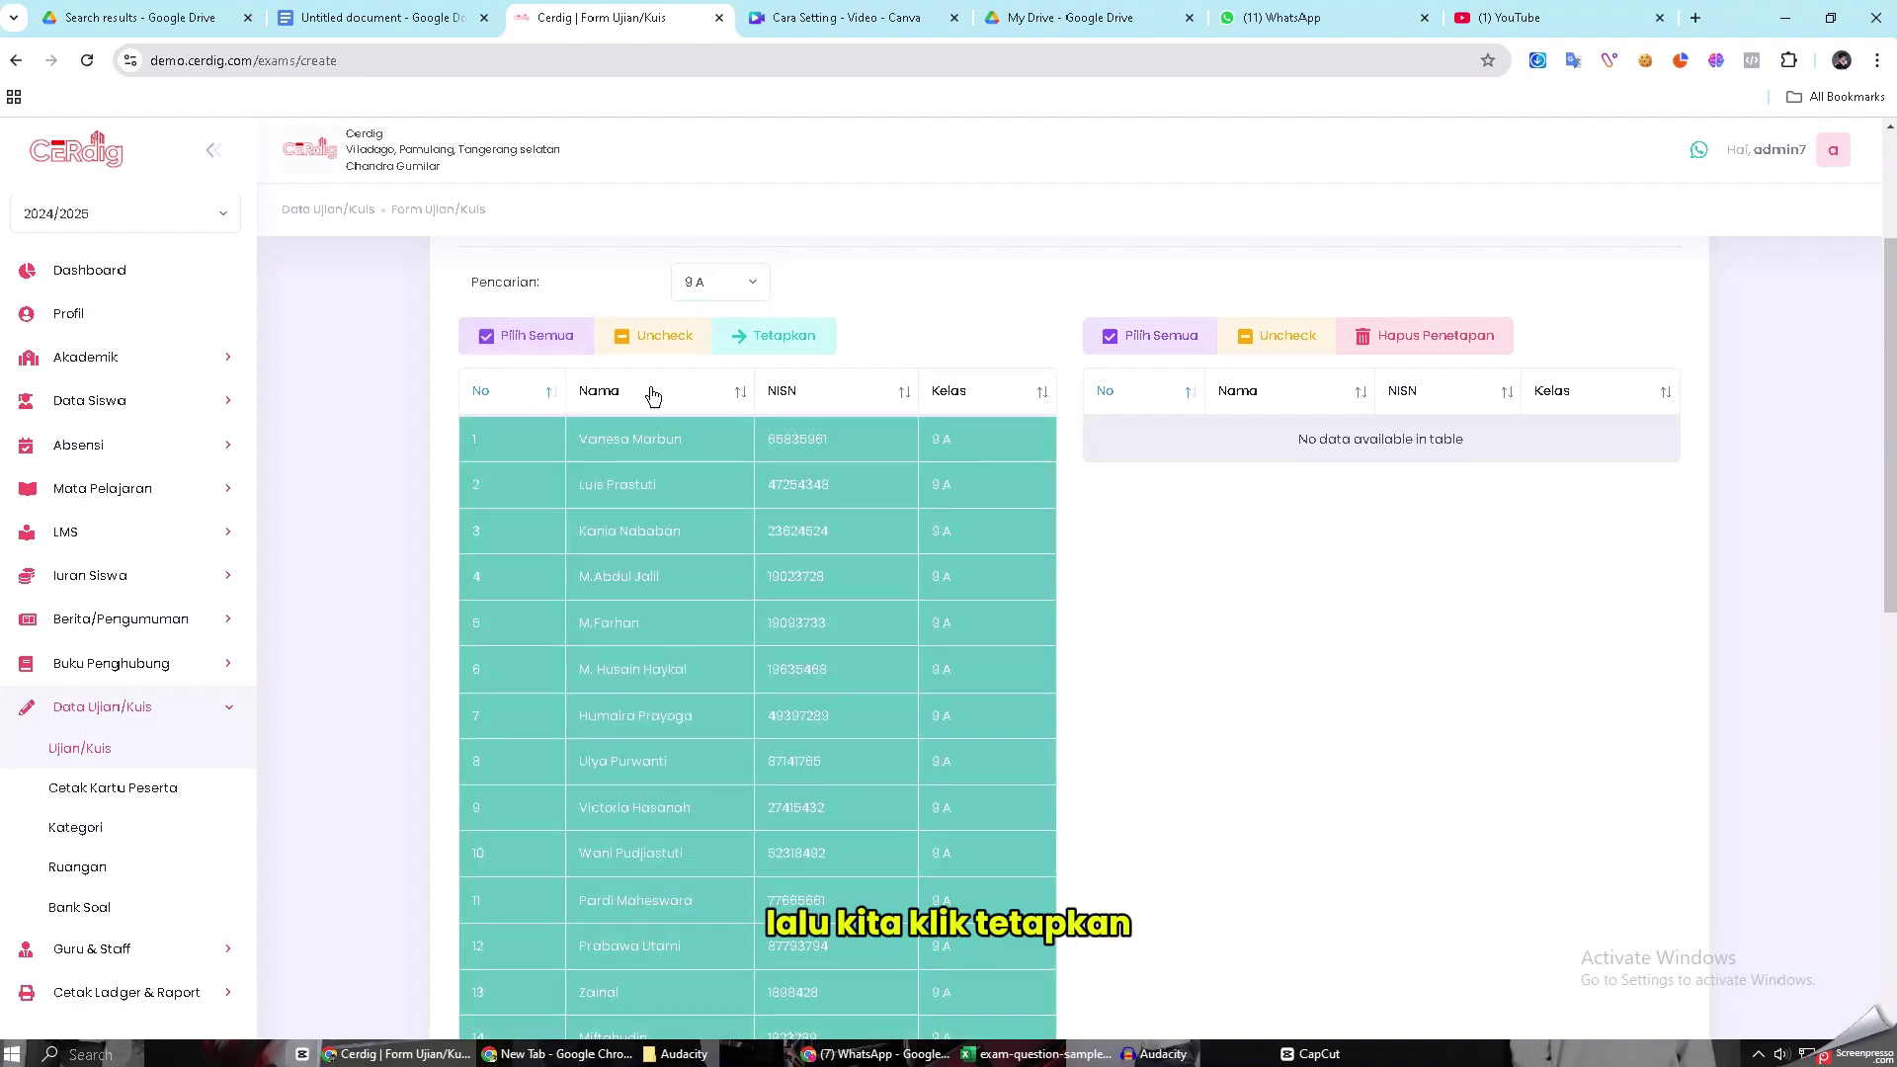
pyautogui.click(773, 343)
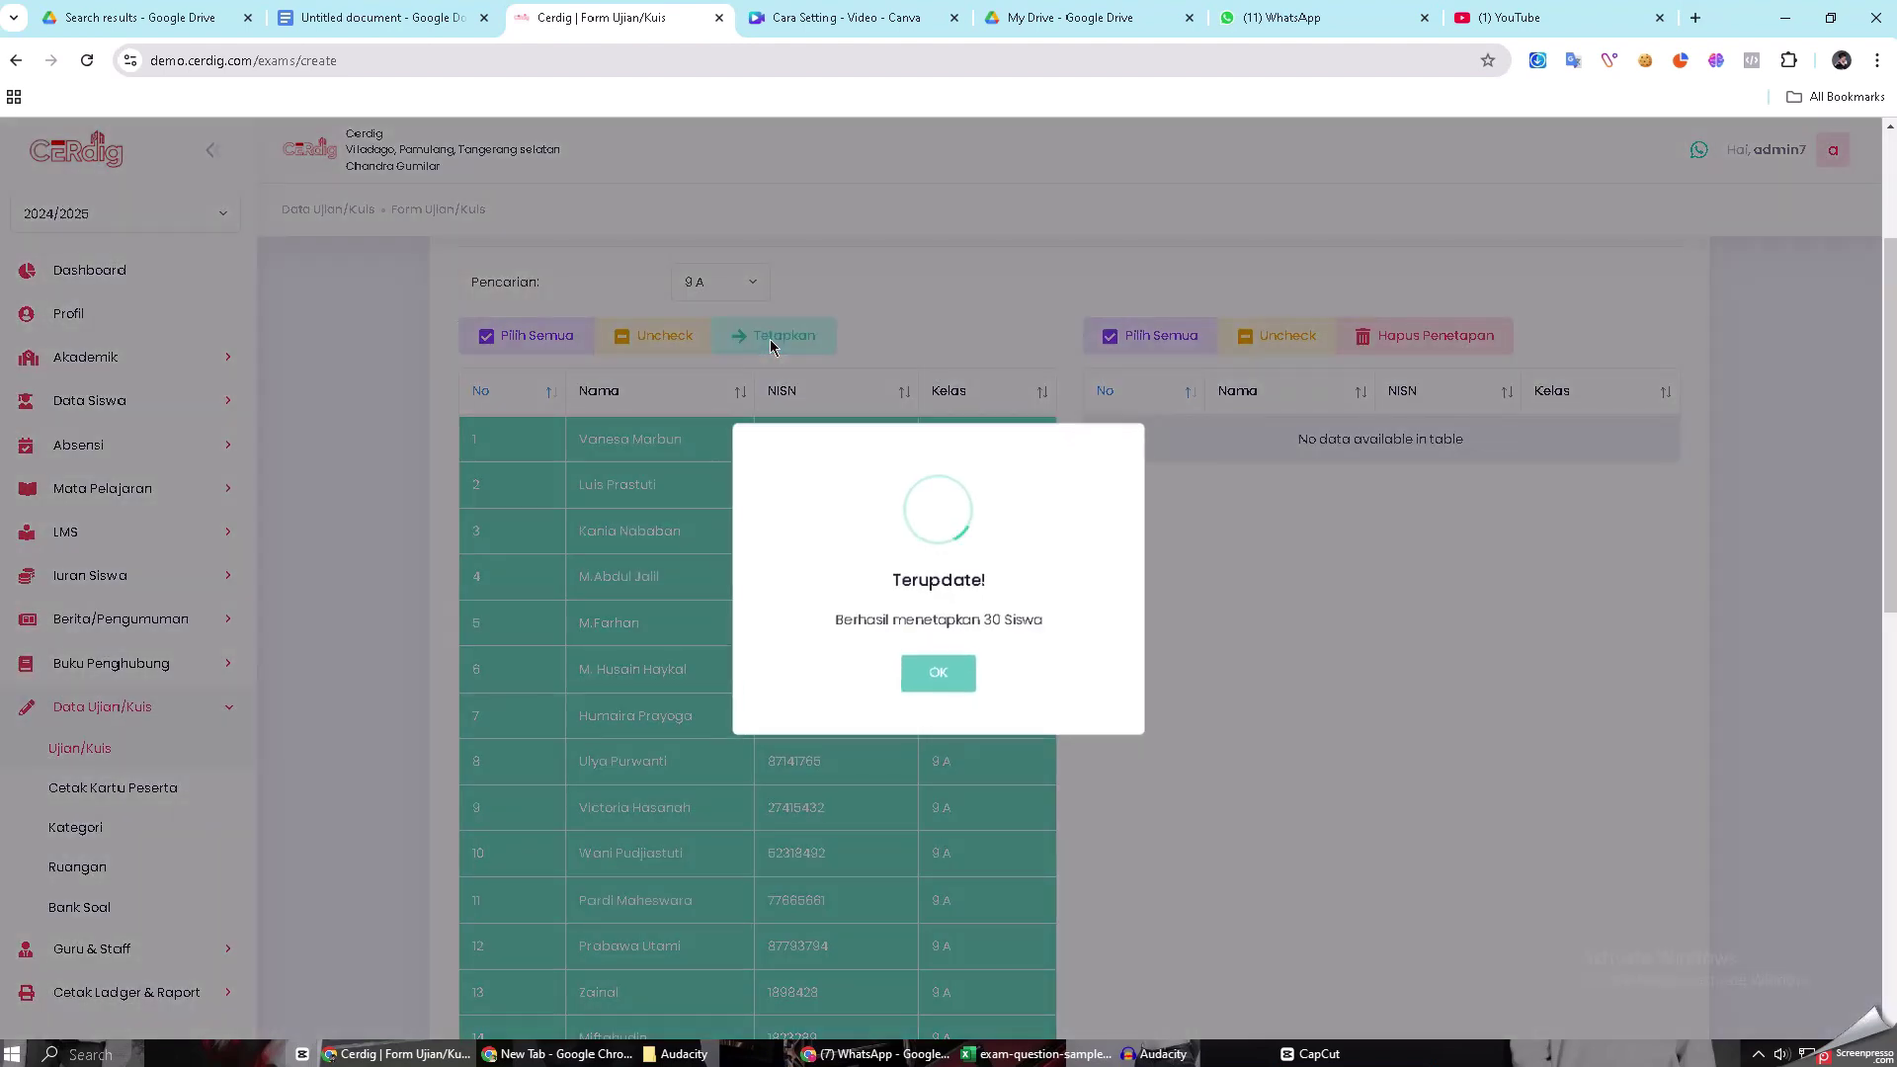
pyautogui.click(932, 681)
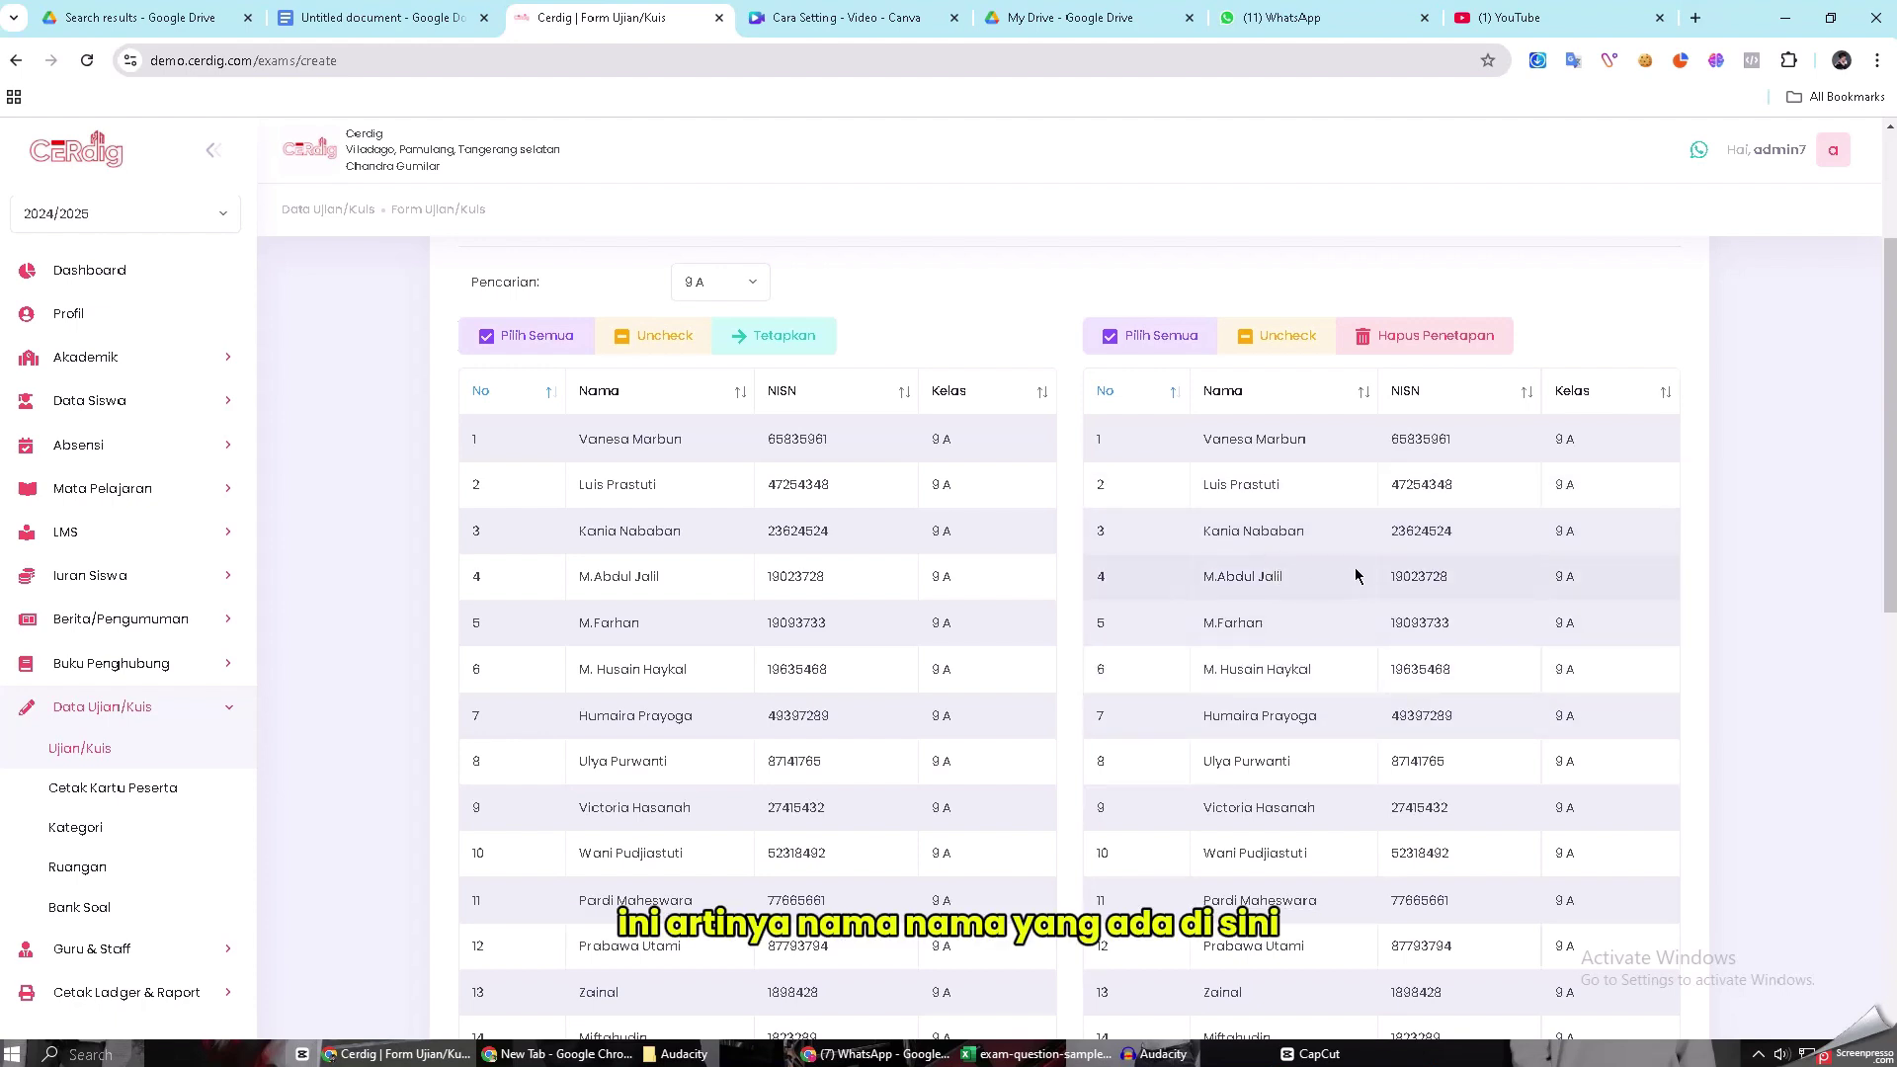
# Remove the fourth student from the list of assigned exam participants
pyautogui.moveTo(1890, 434); pyautogui.dragTo(1870, 381)
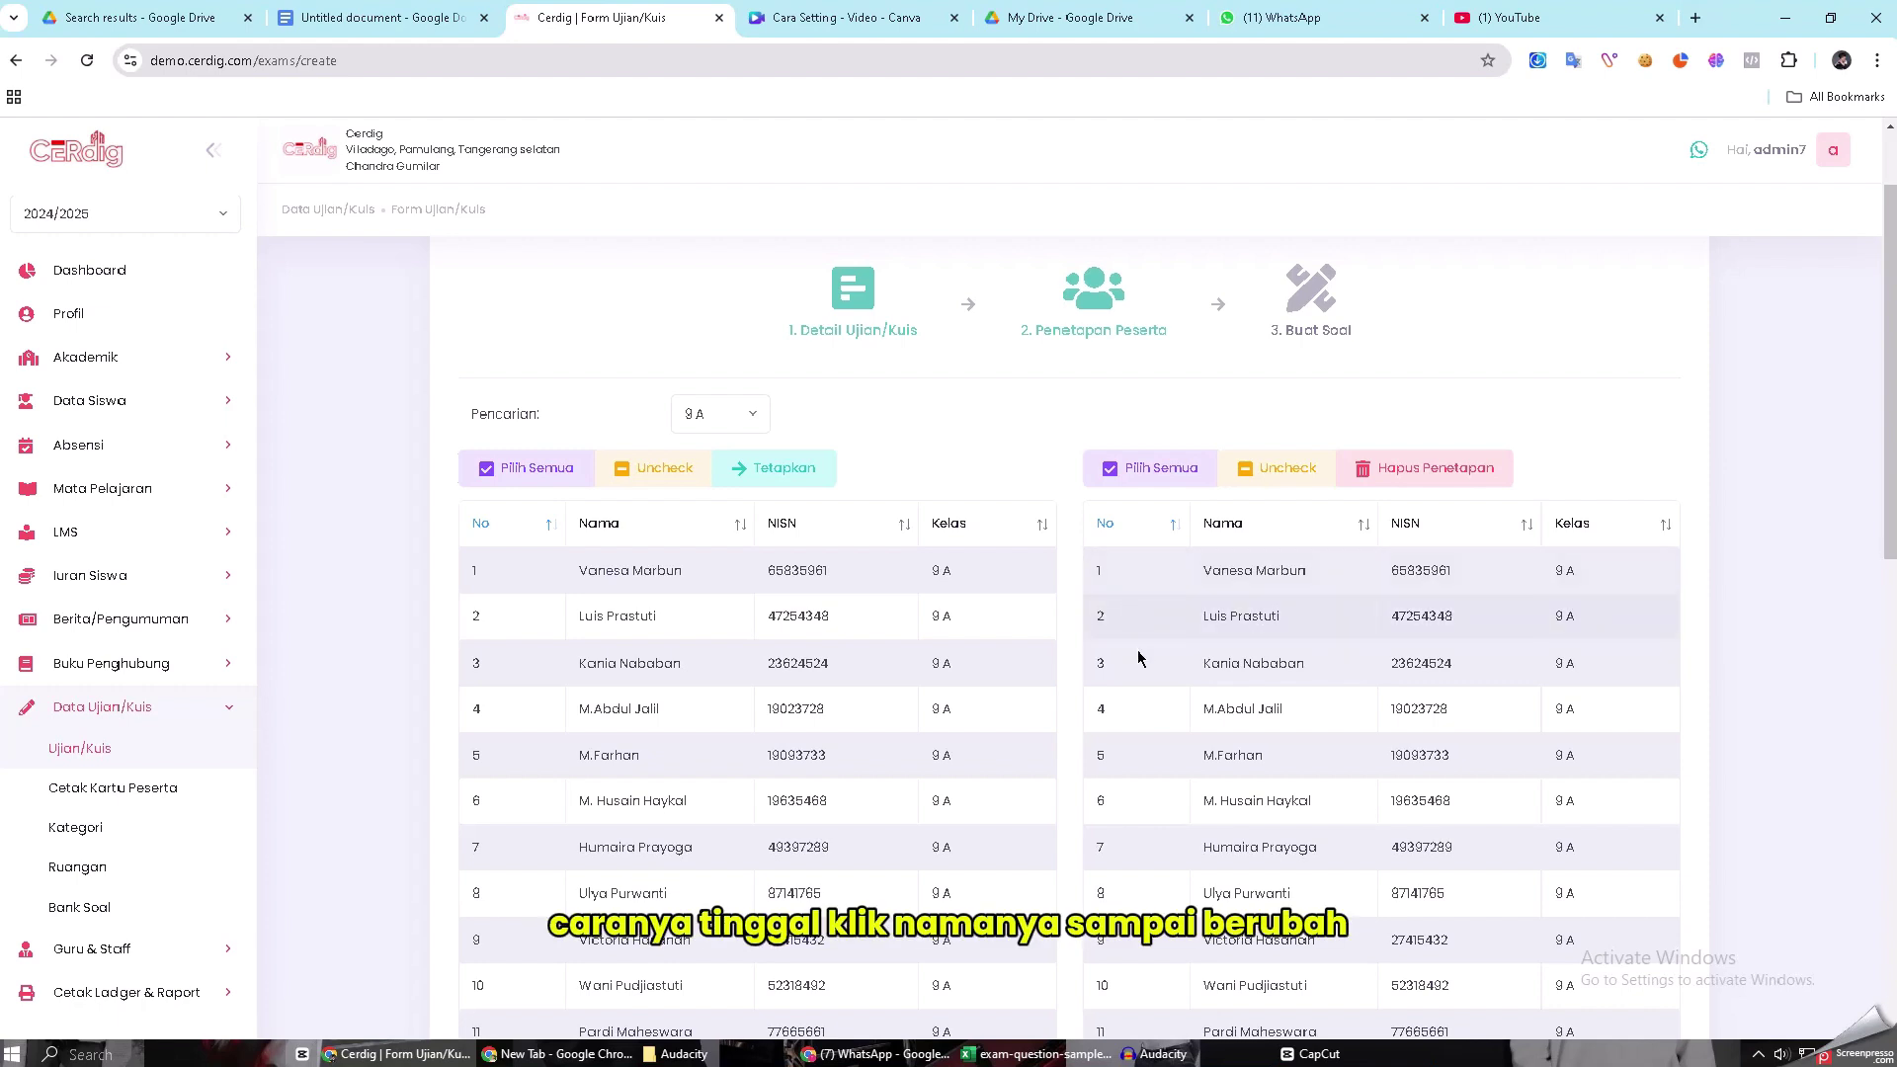
pyautogui.click(1257, 724)
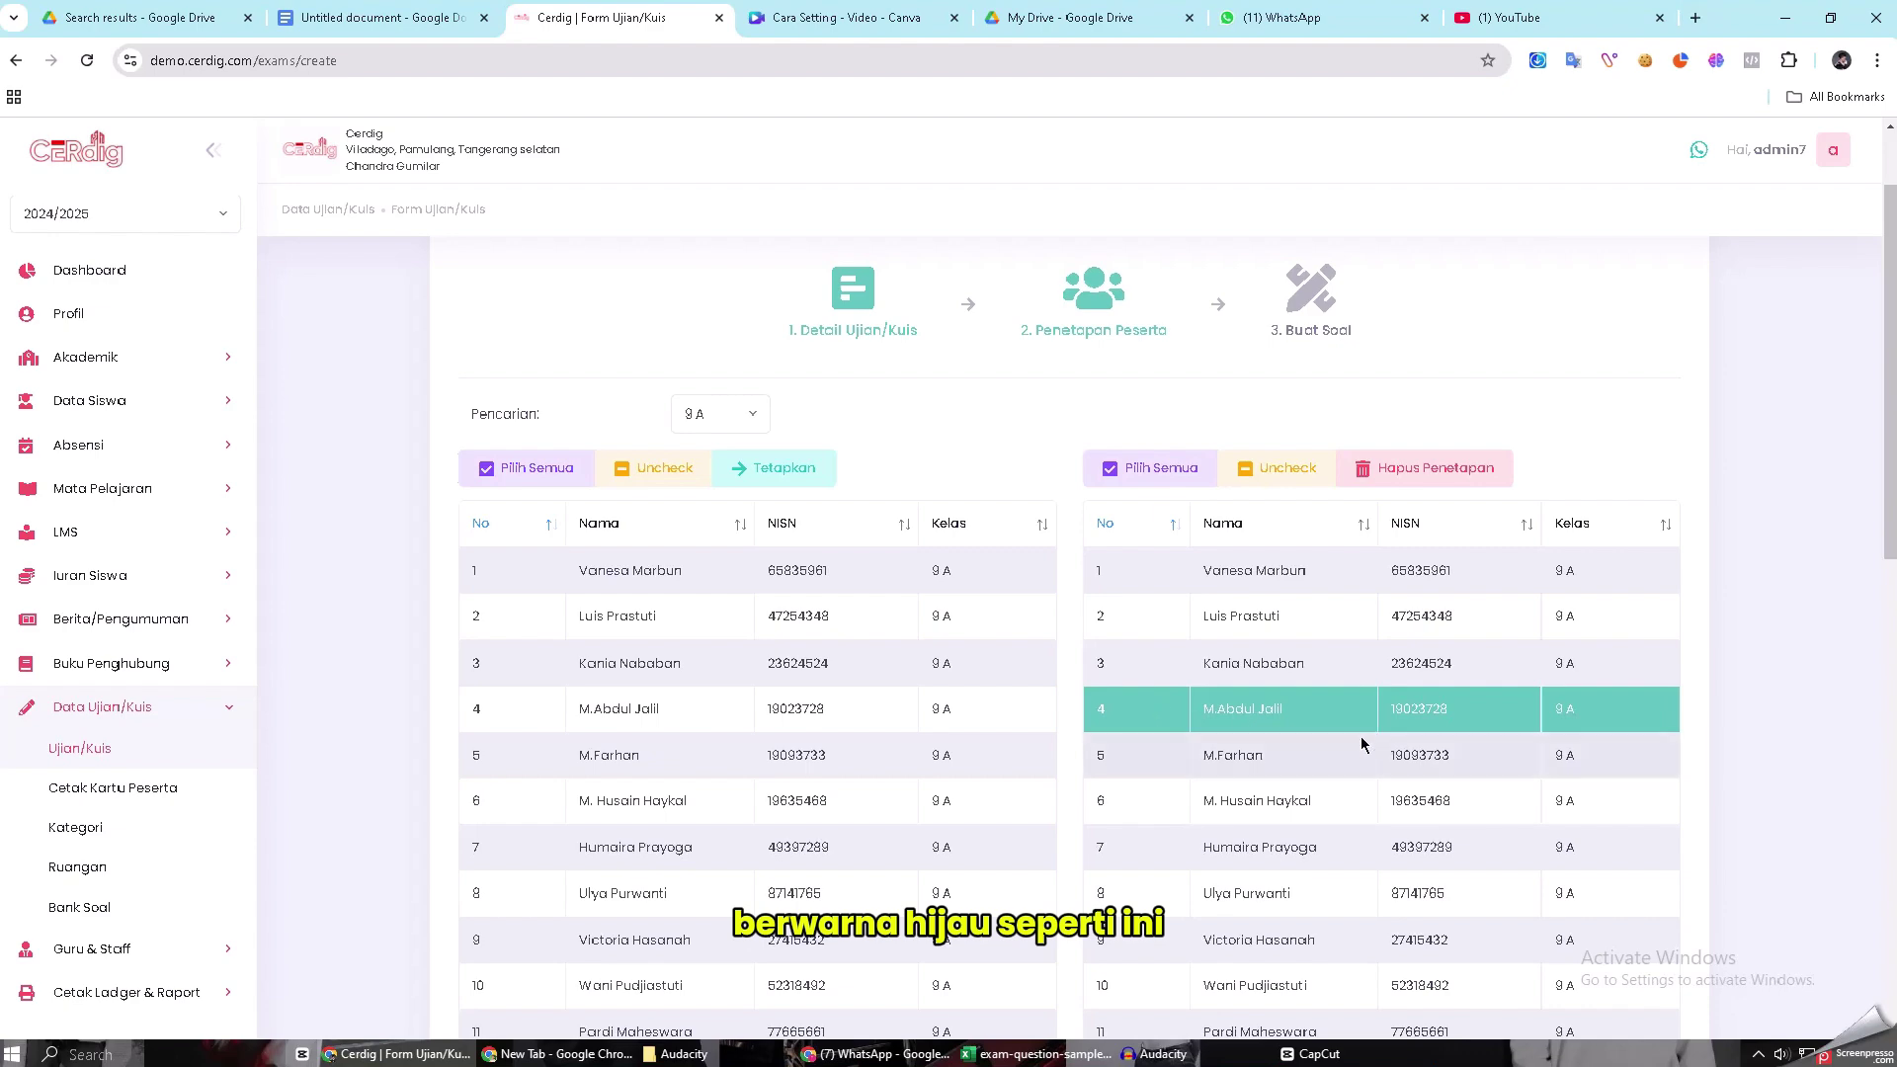
pyautogui.click(1423, 476)
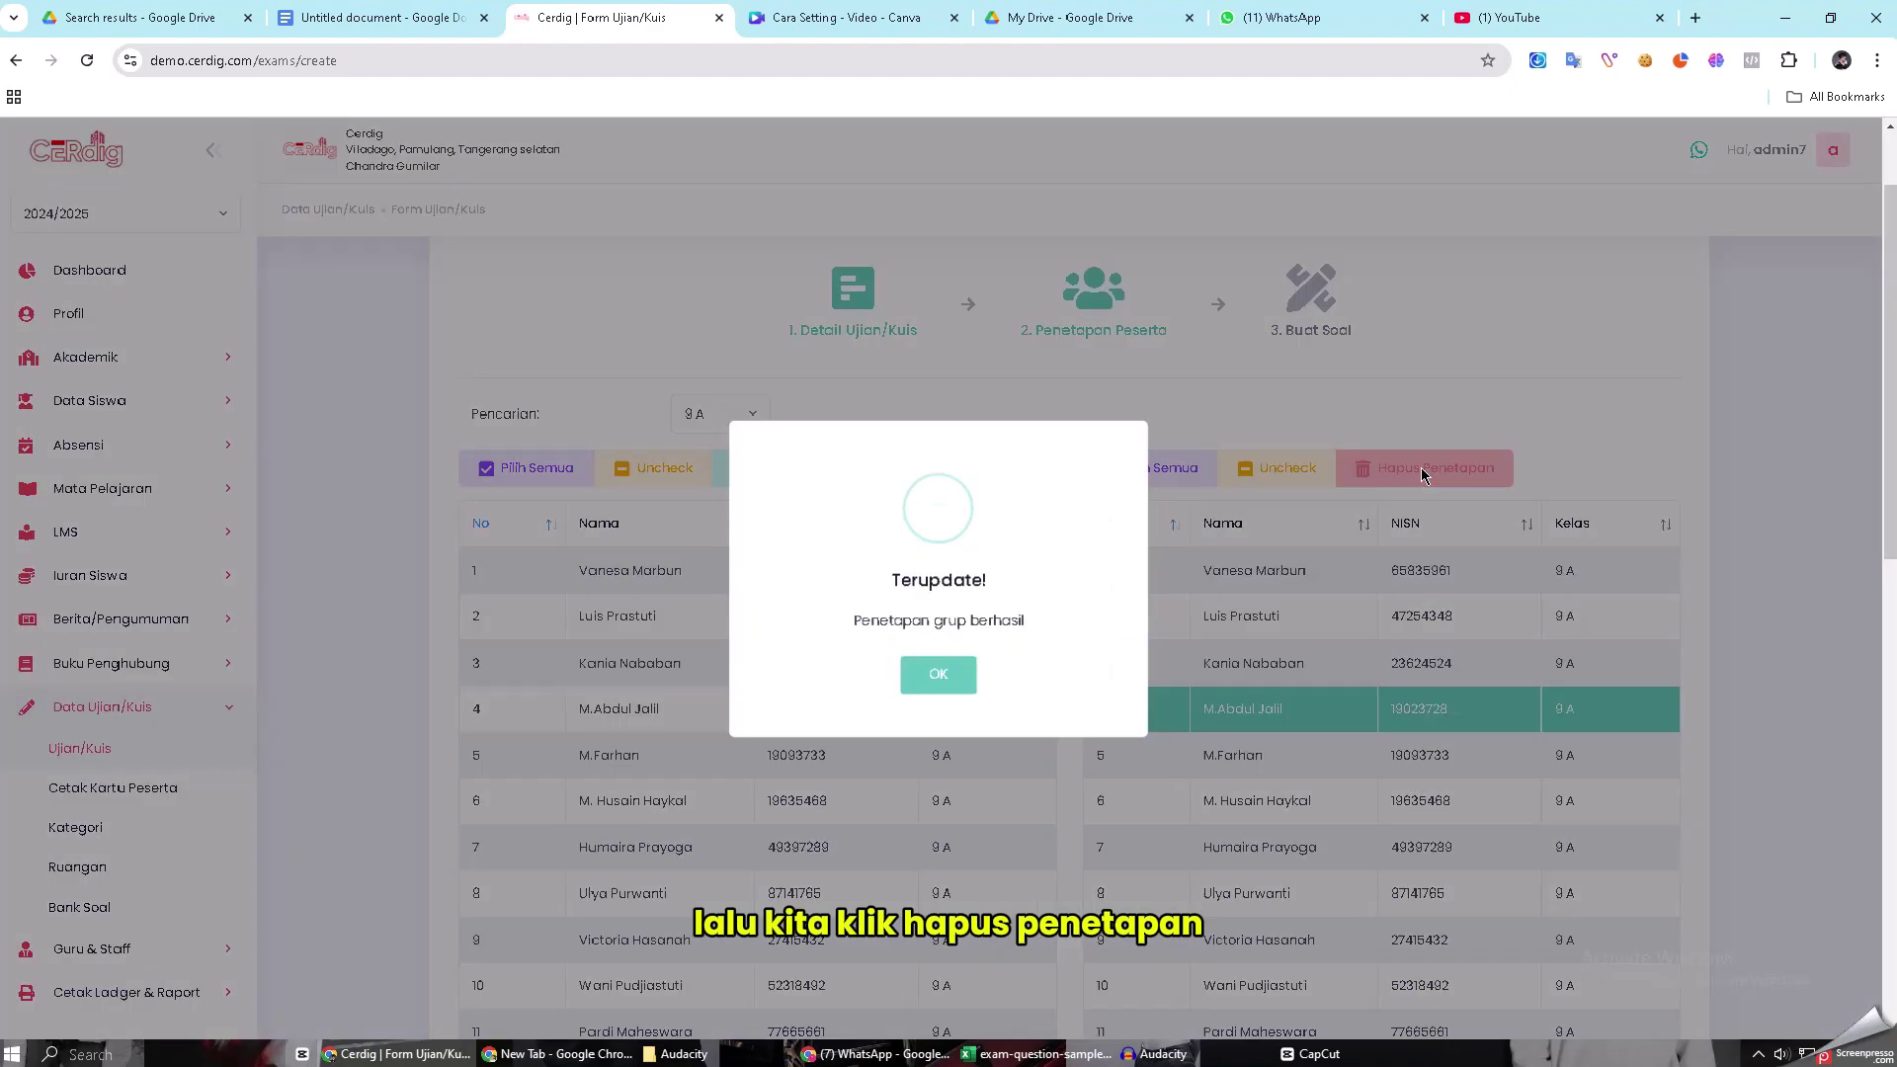
pyautogui.click(941, 662)
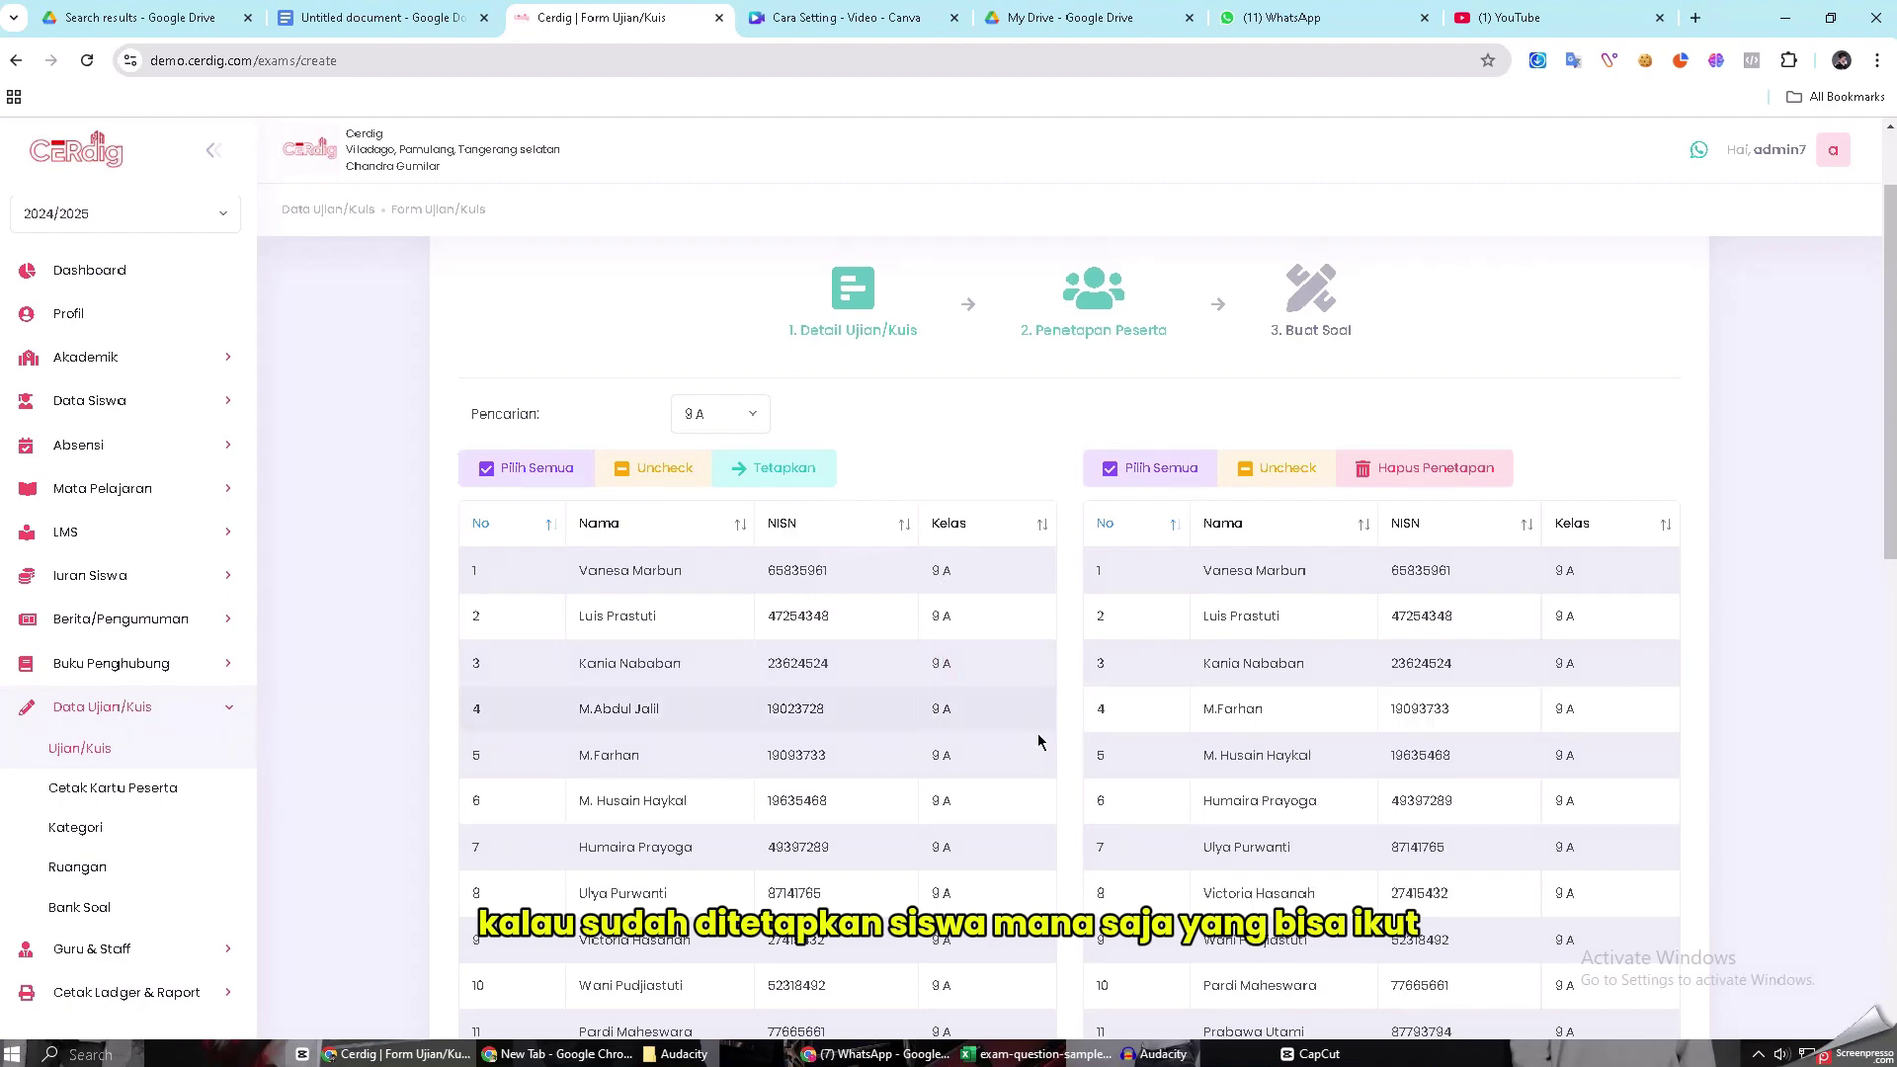
# Proceed to the question creation stage and download the sample Excel file for importing questions
pyautogui.moveTo(1886, 392); pyautogui.dragTo(1881, 841)
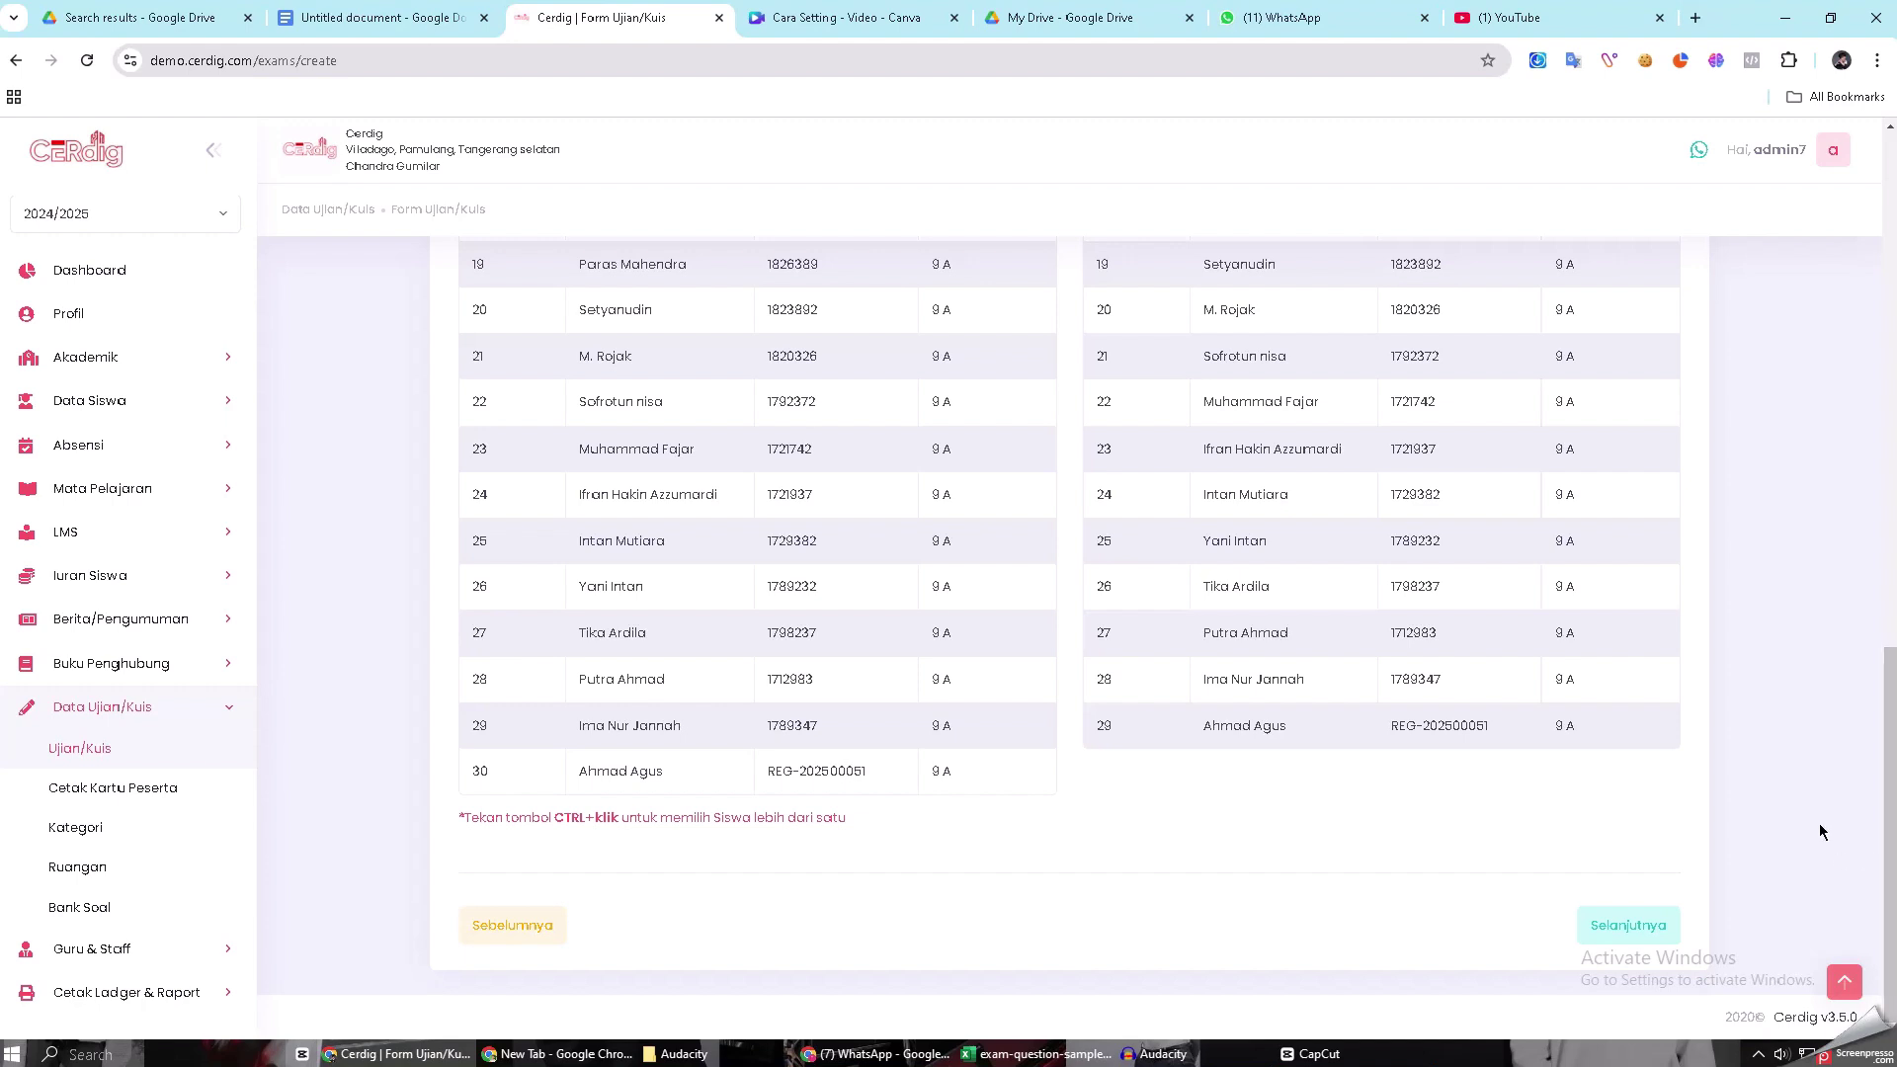
pyautogui.click(1630, 926)
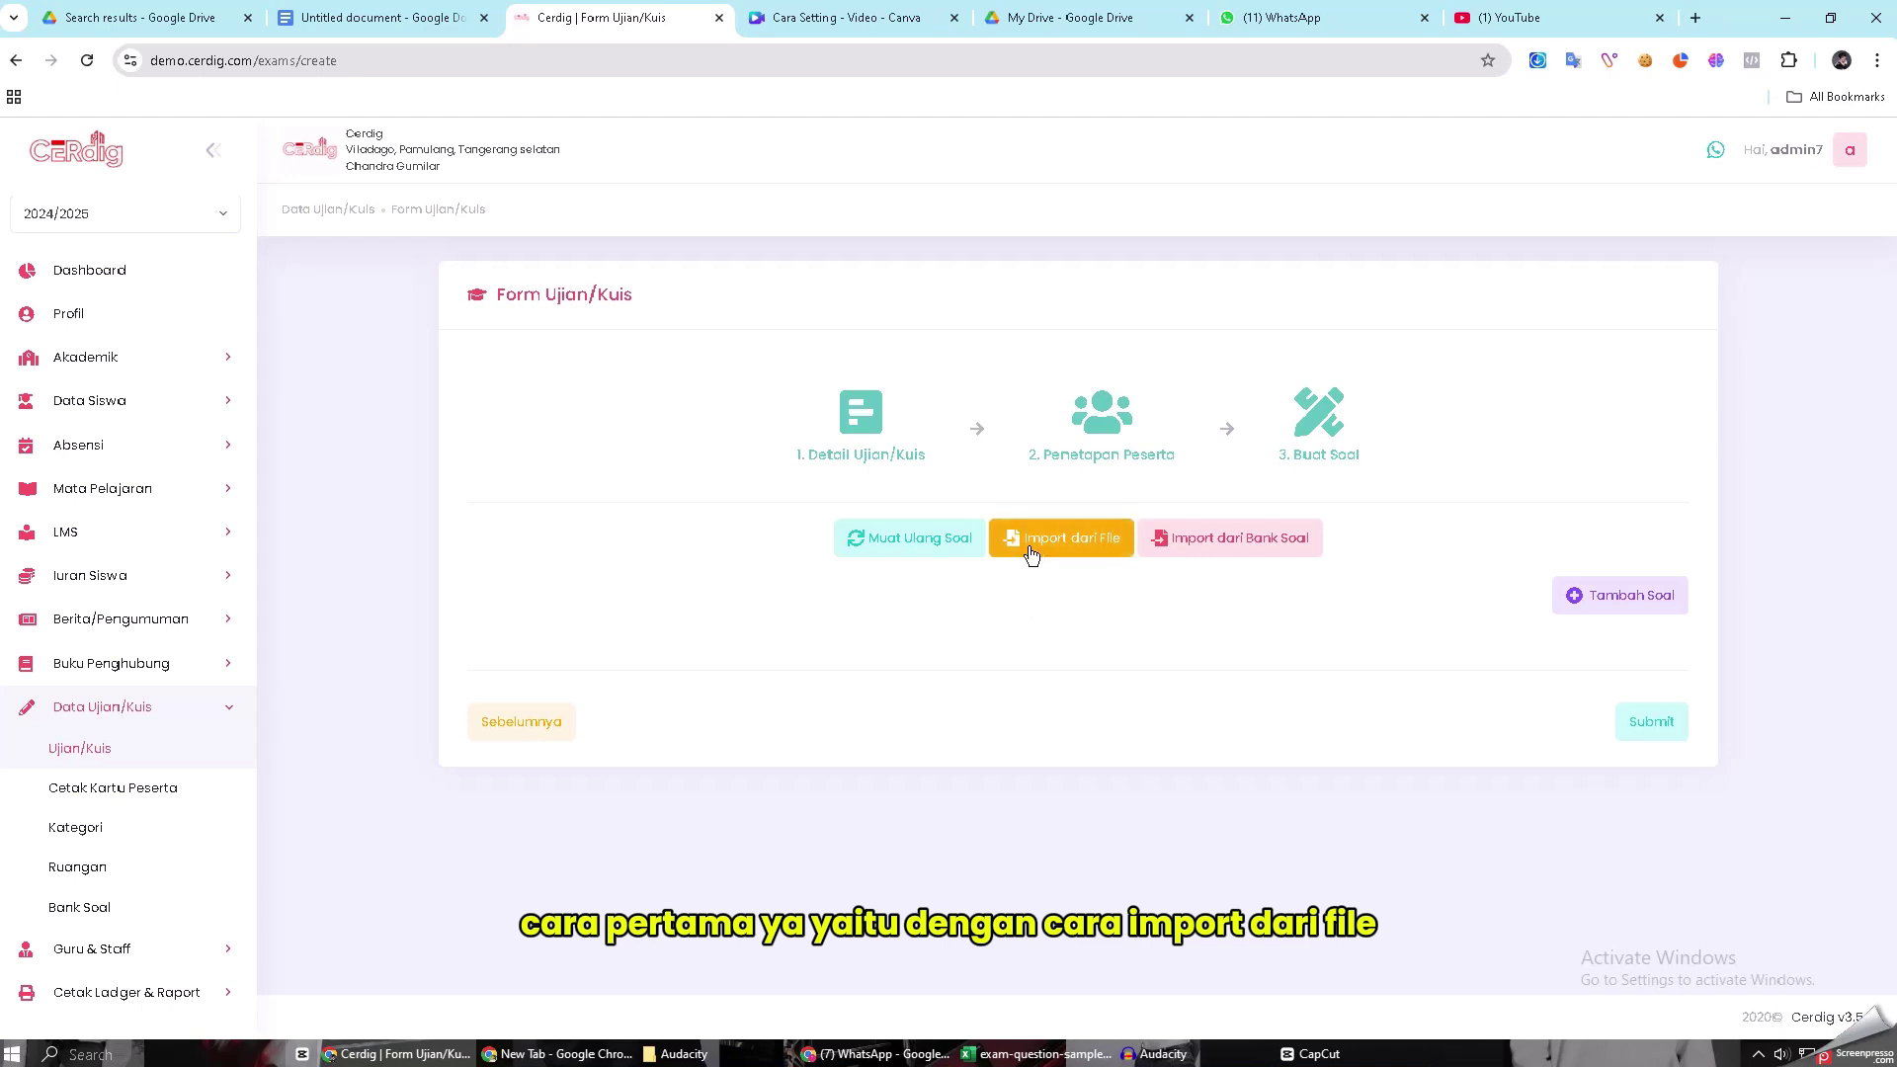
pyautogui.click(1098, 548)
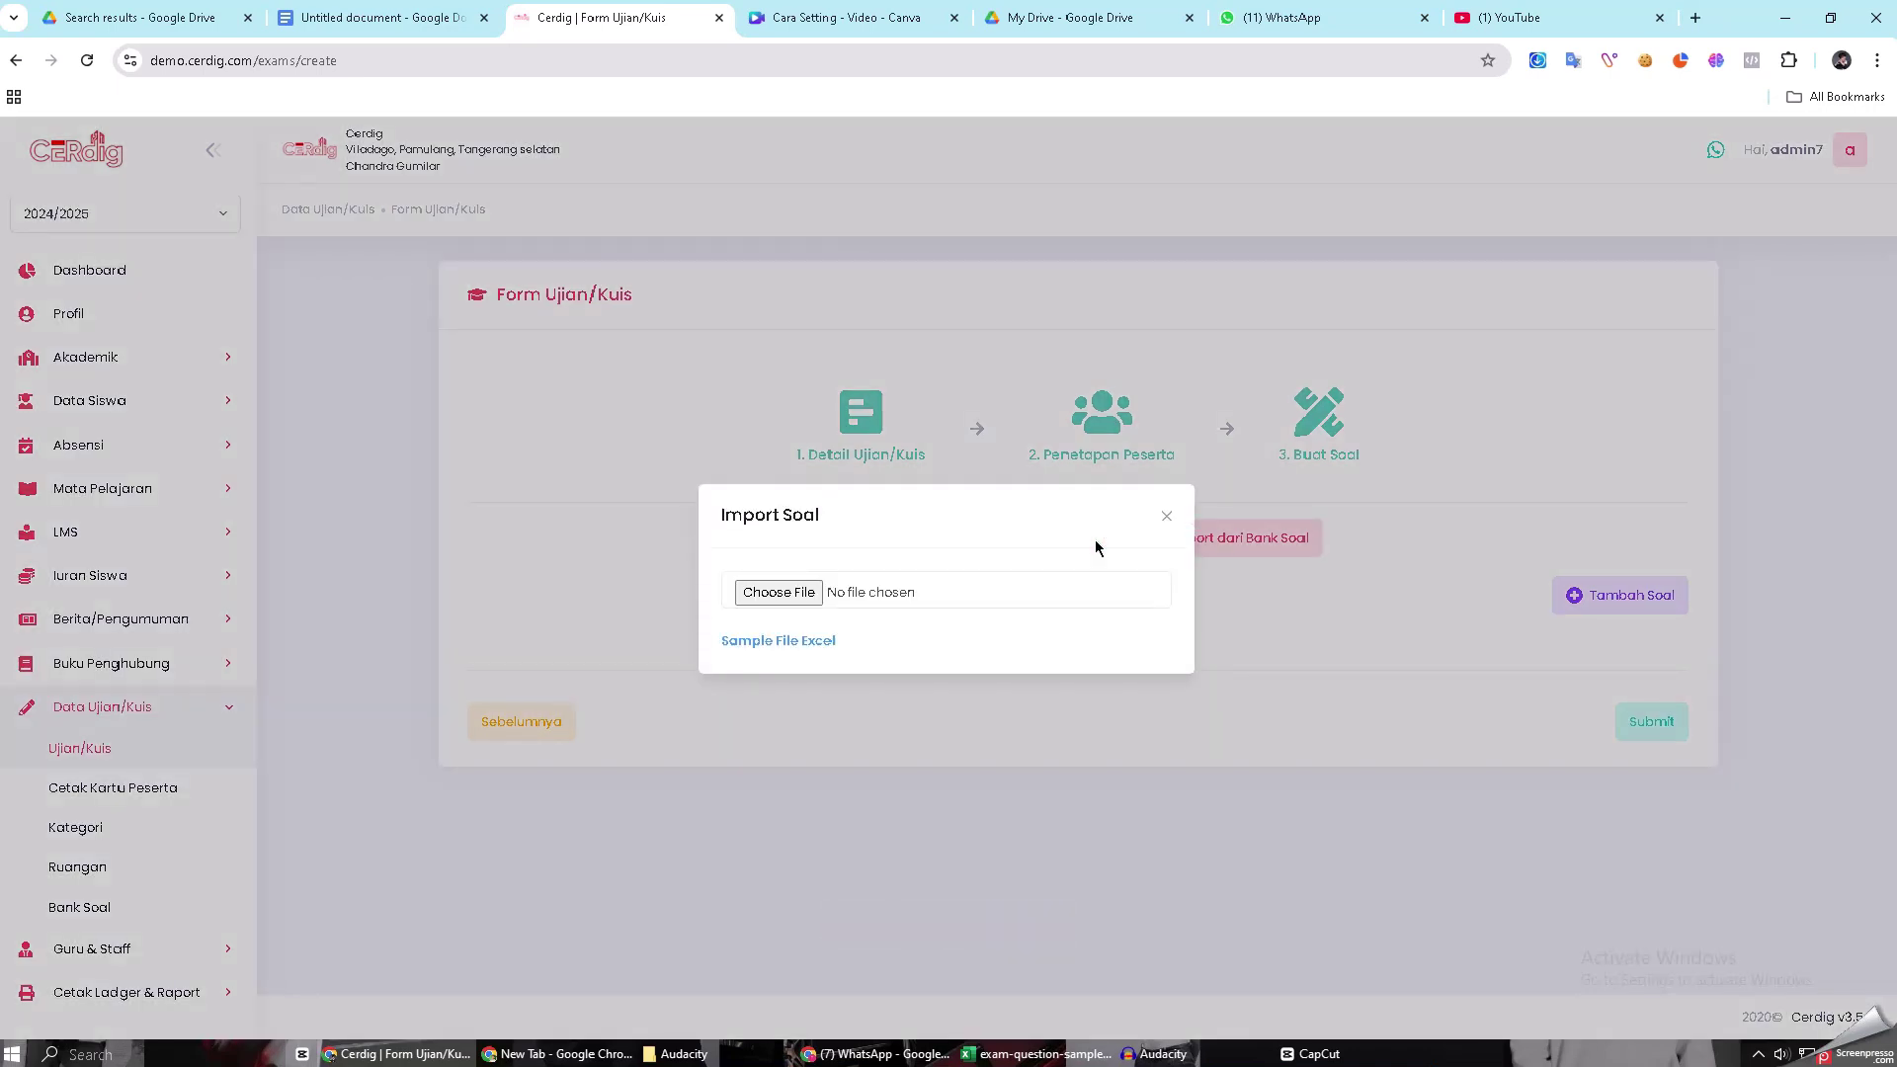
pyautogui.click(796, 645)
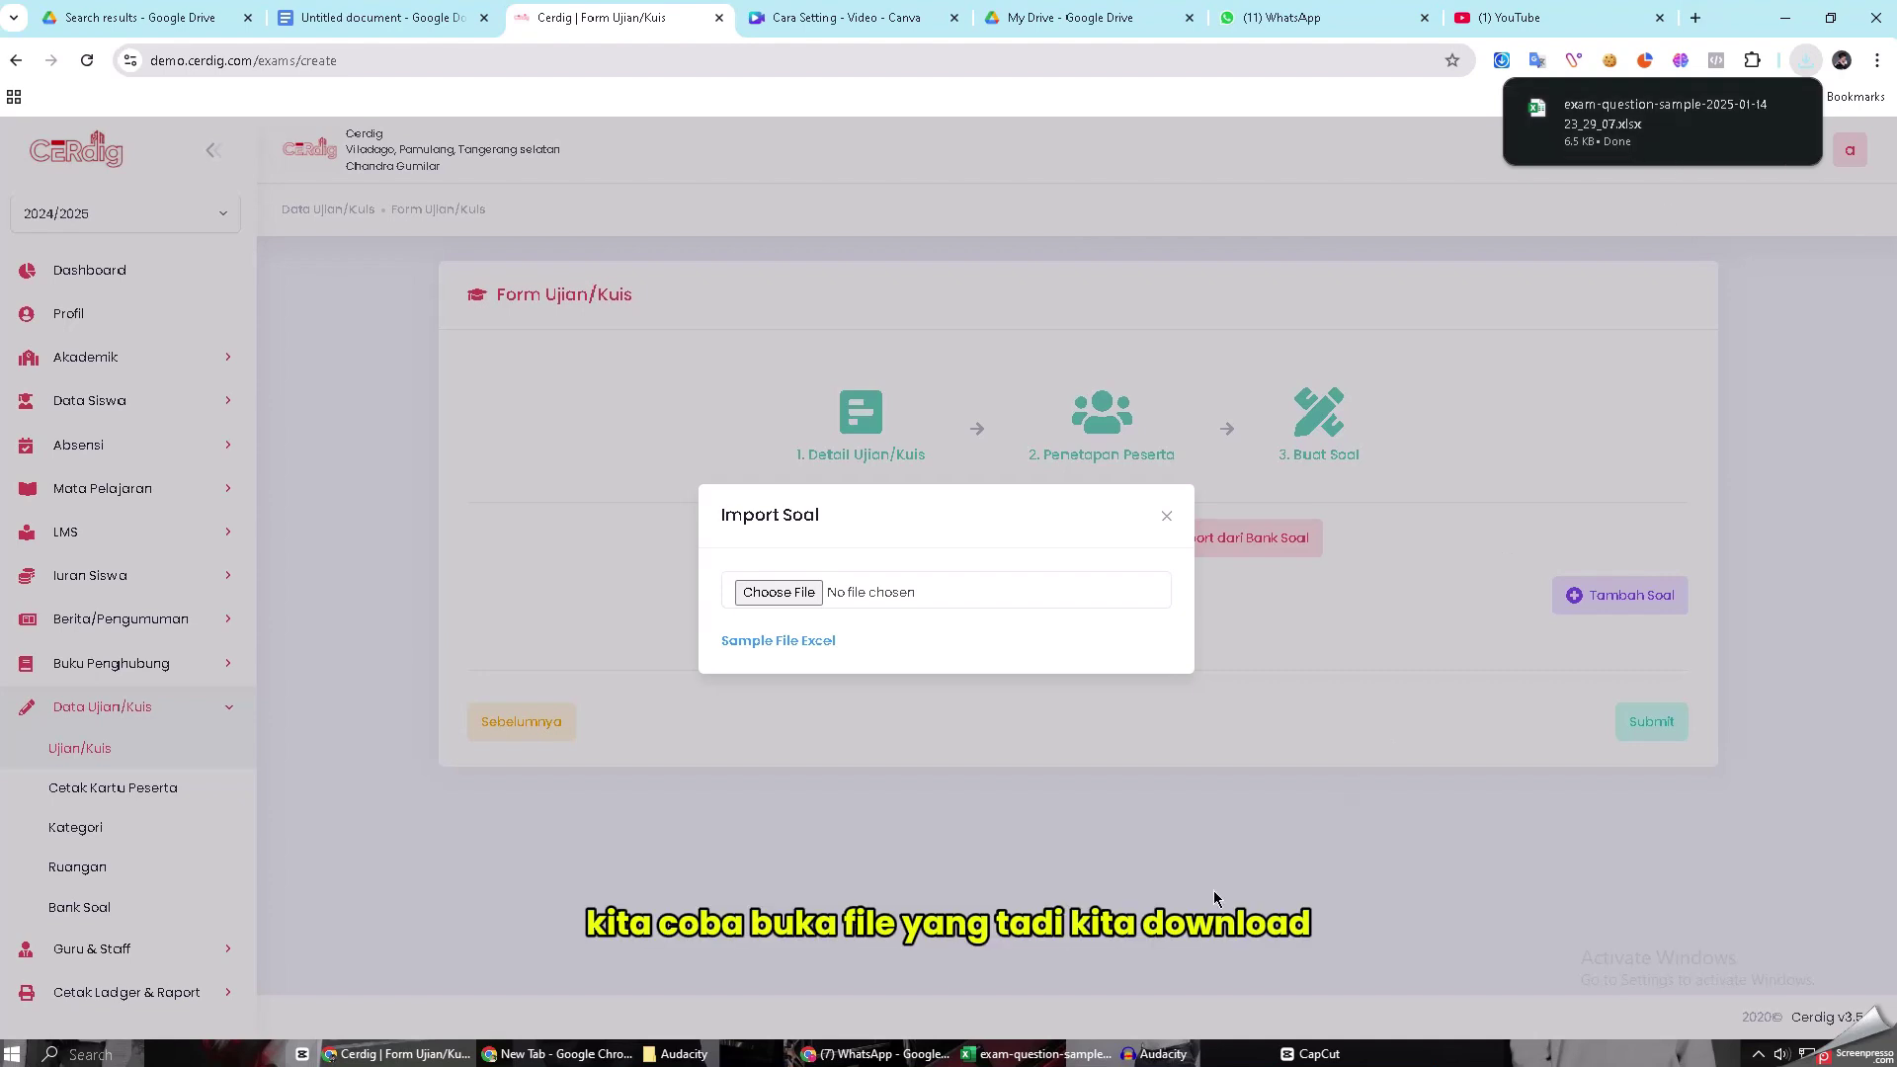
# Switch to the exam-question-sample workbook in Excel and examine how question types (pg, essay) and question texts are filled in
pyautogui.click(1037, 1053)
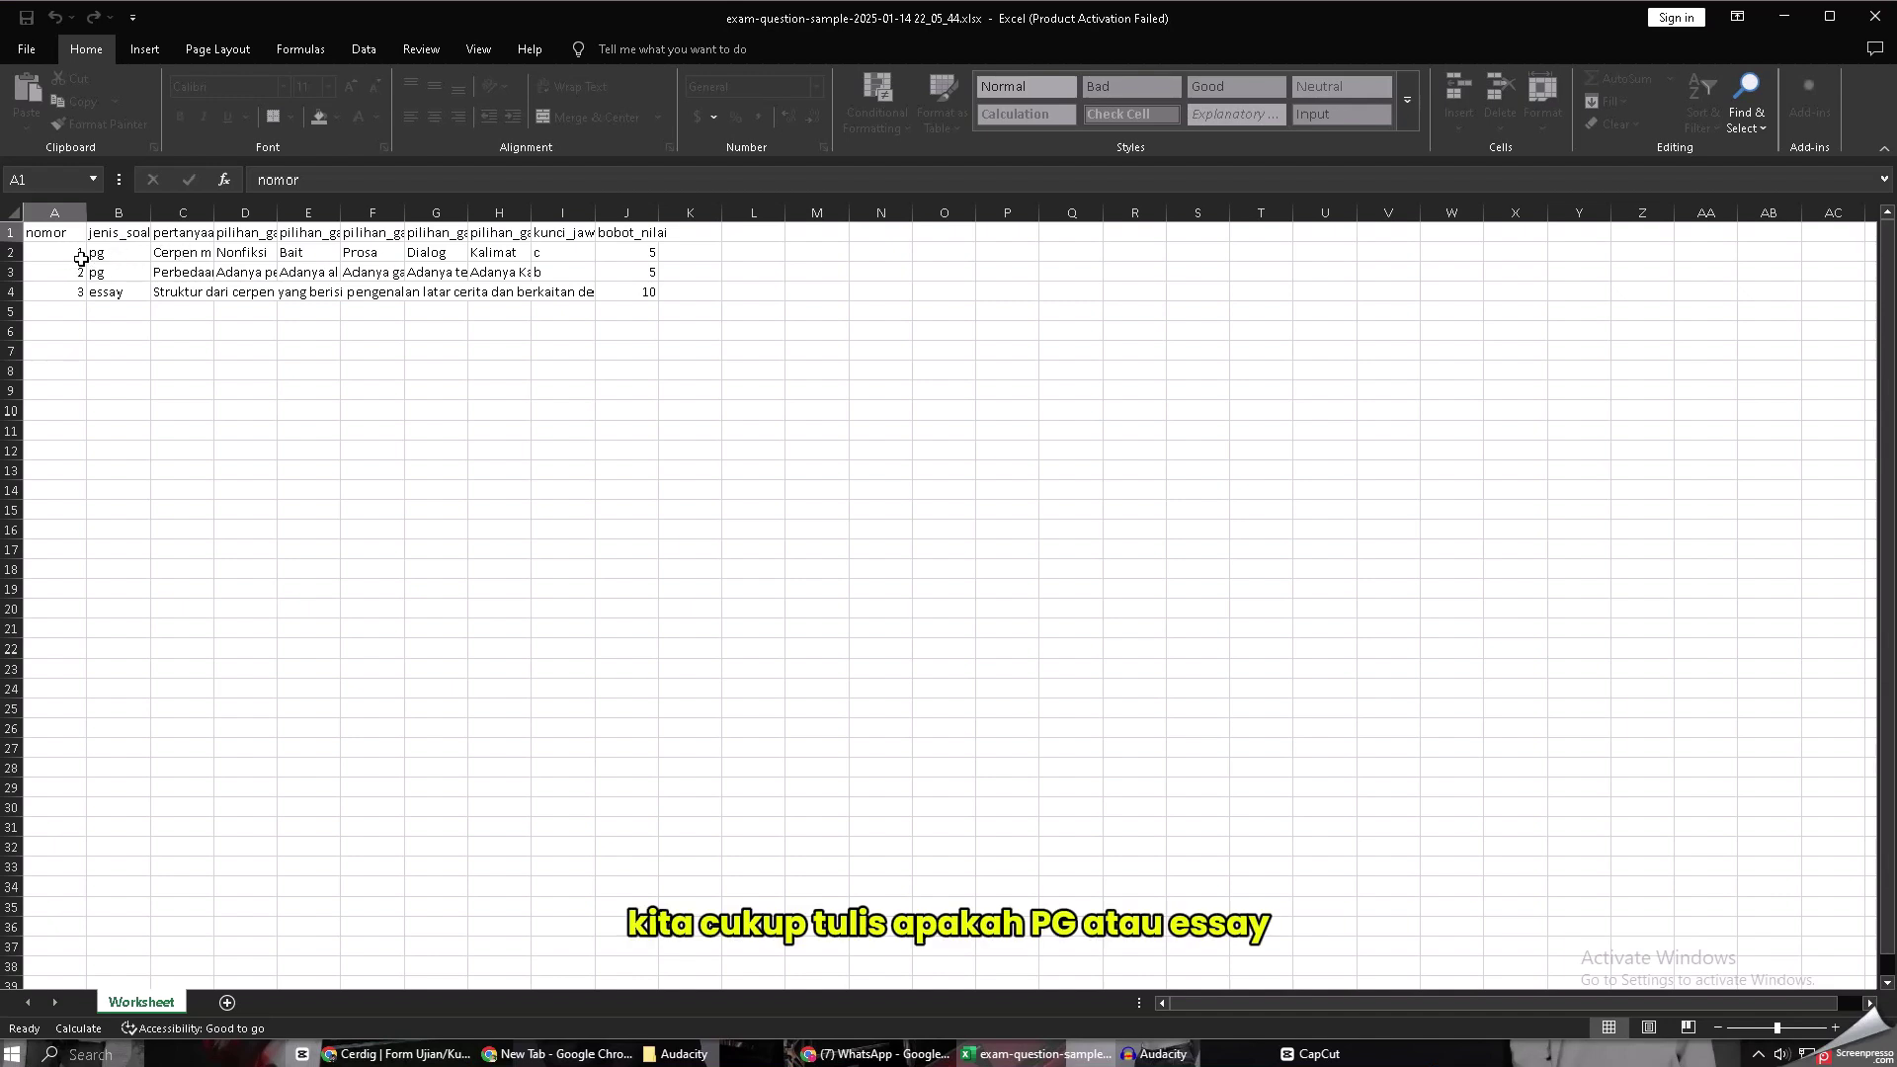
pyautogui.click(130, 253)
pyautogui.click(135, 292)
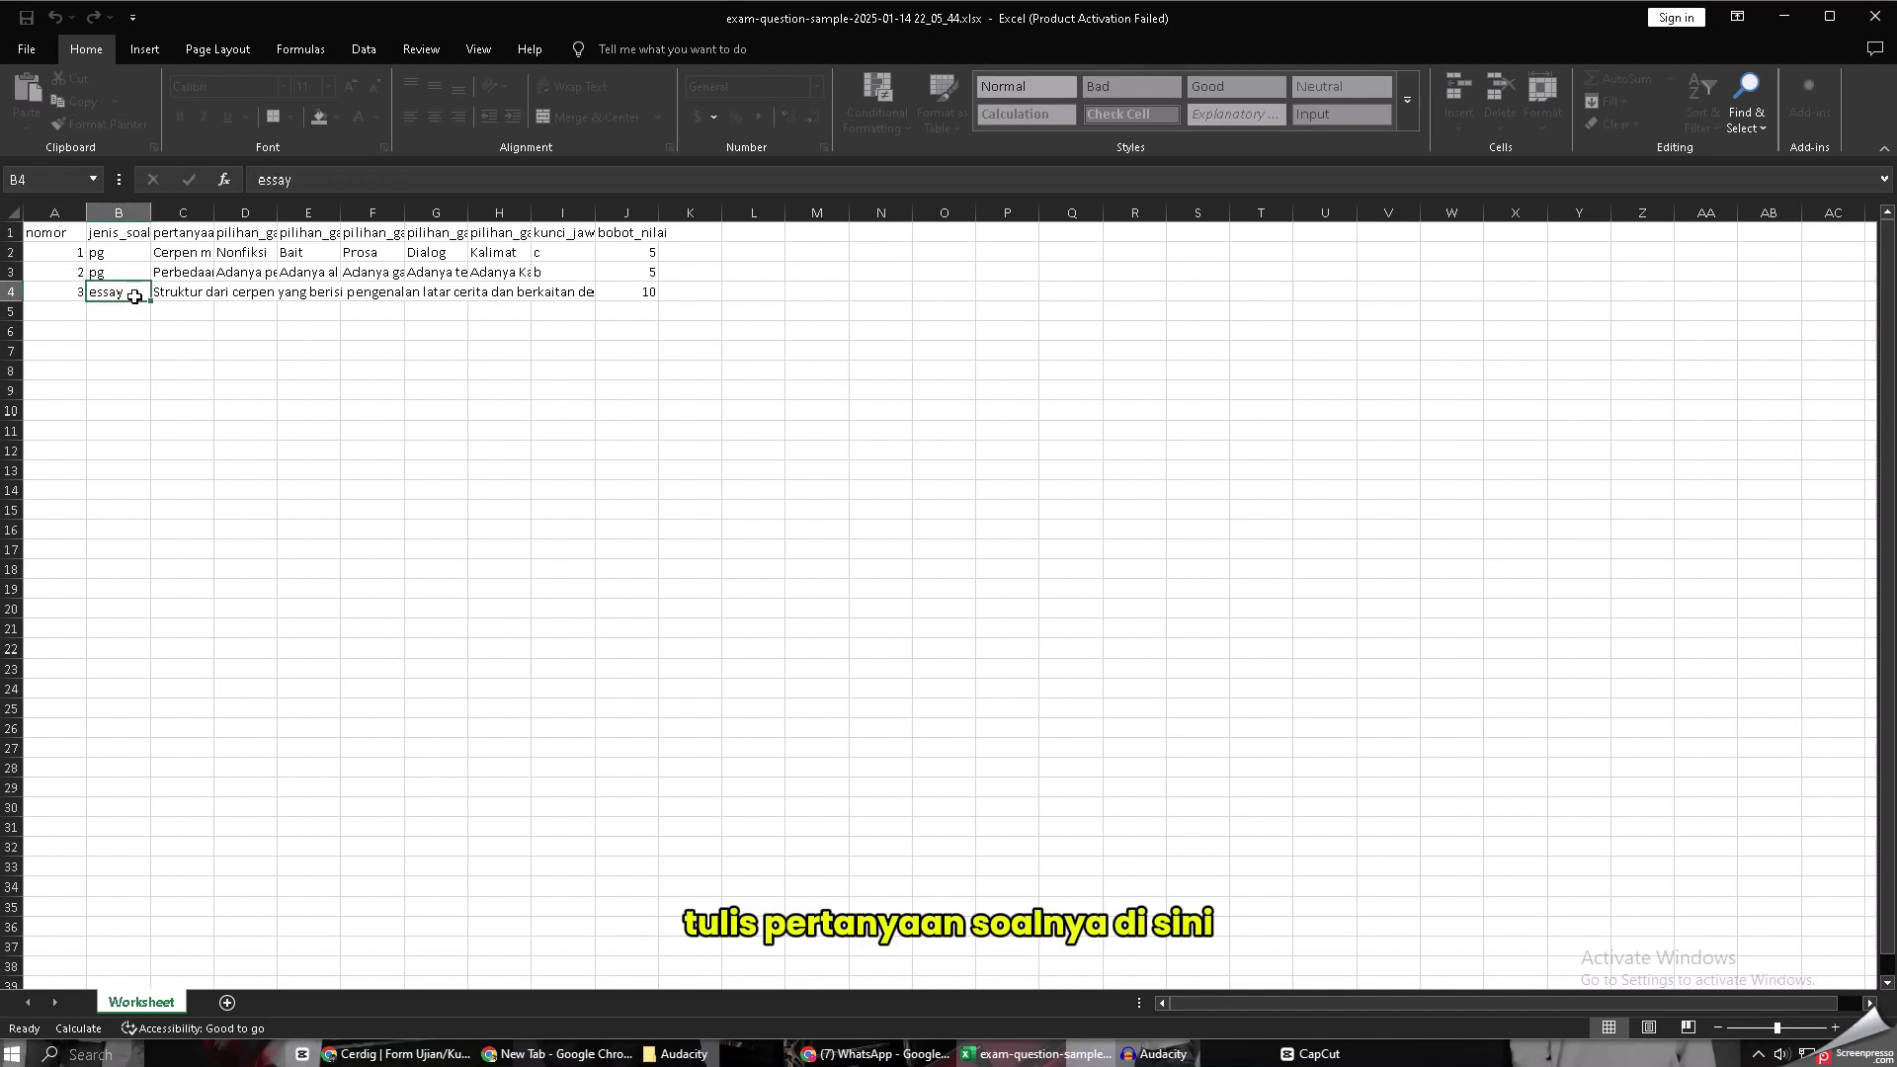
pyautogui.click(189, 252)
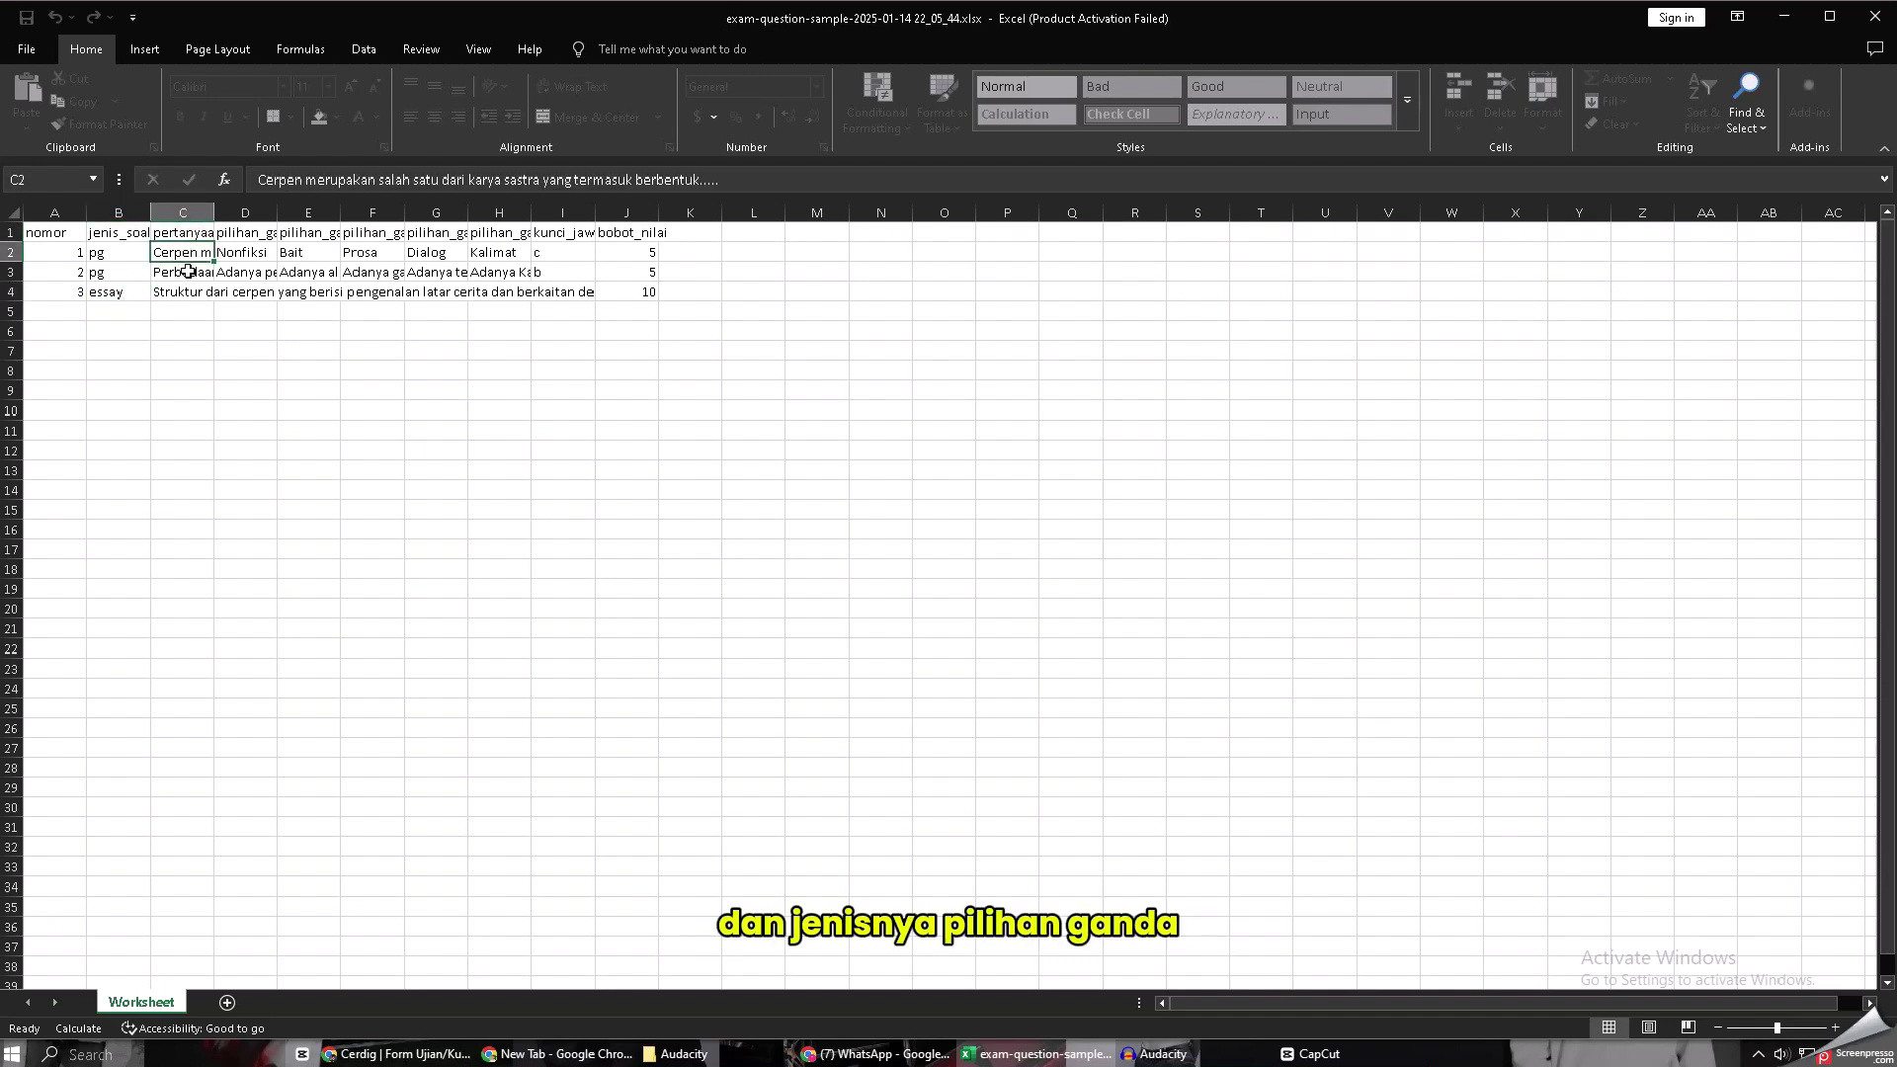
pyautogui.click(110, 254)
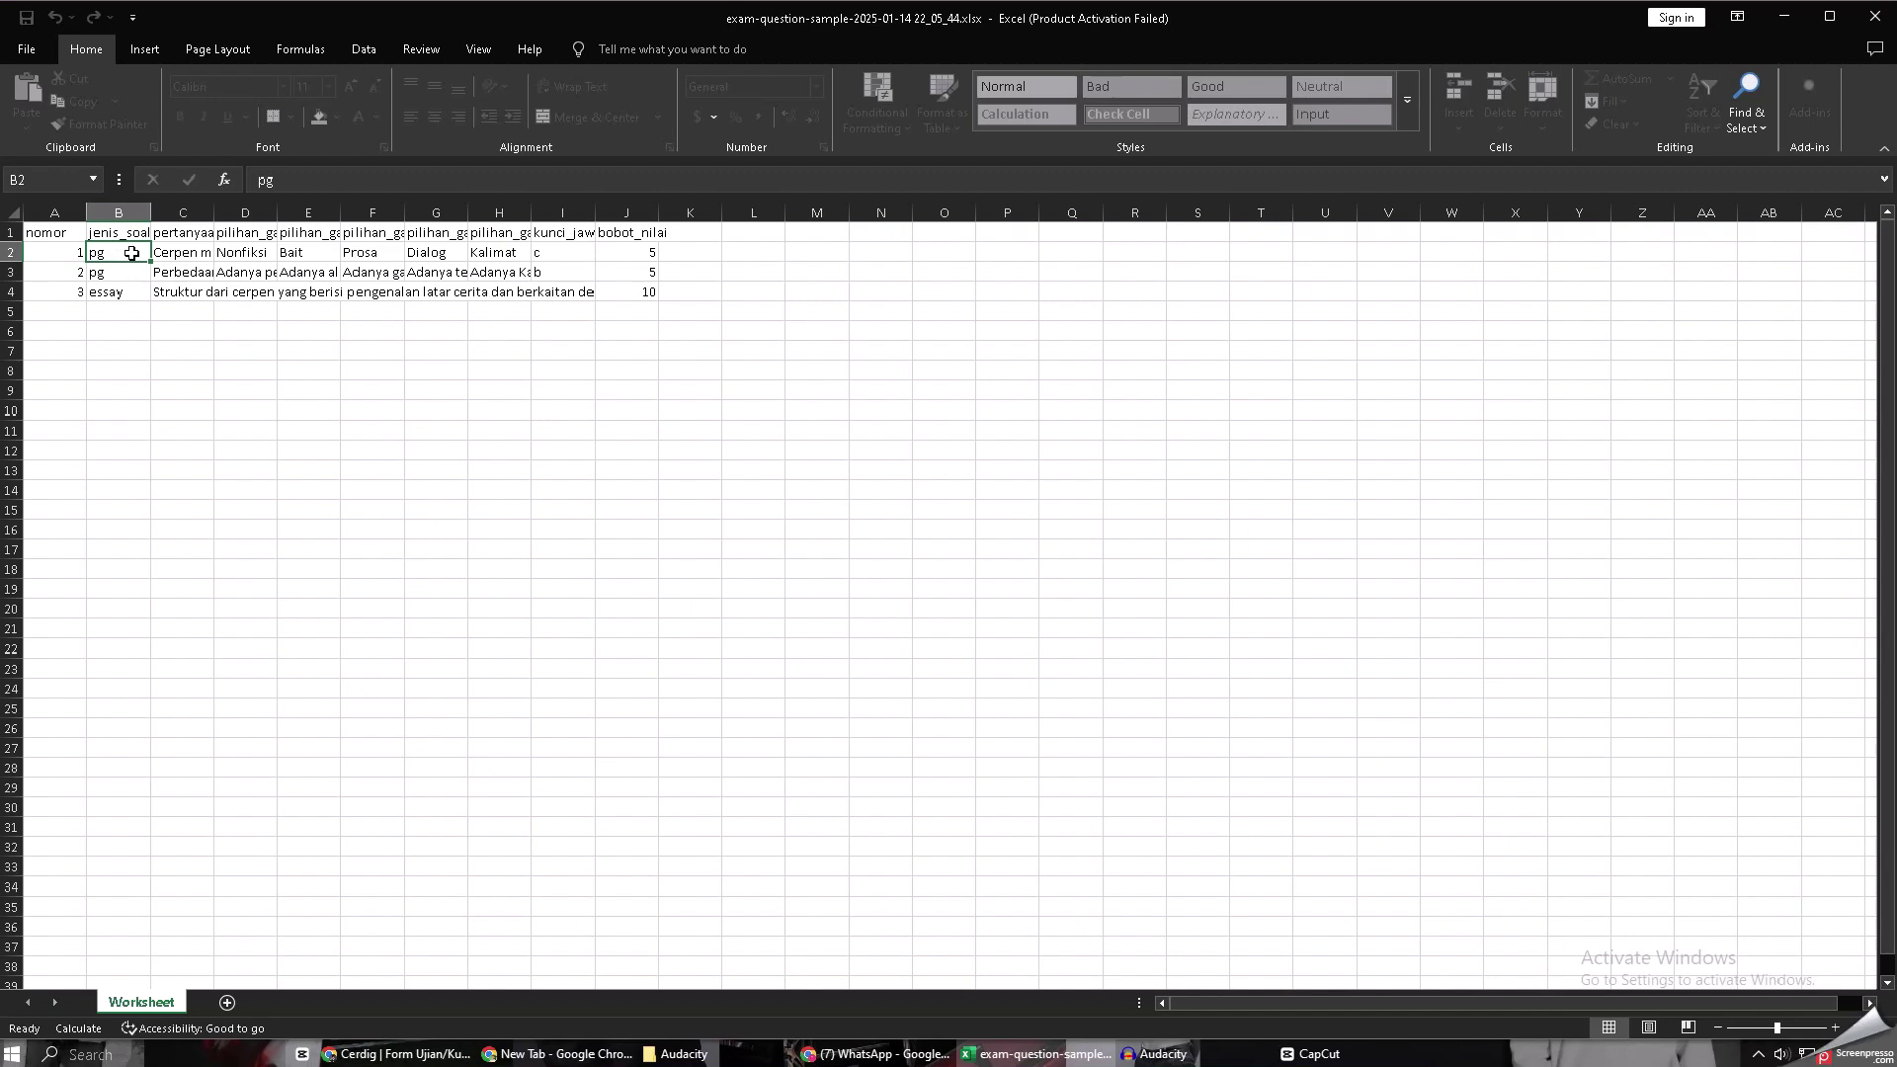
# Examine the answer options and answer key of the first multiple-choice question, and the score weights (bobot_nilai) of the questions
pyautogui.click(219, 254)
pyautogui.click(297, 253)
pyautogui.click(374, 253)
pyautogui.click(430, 253)
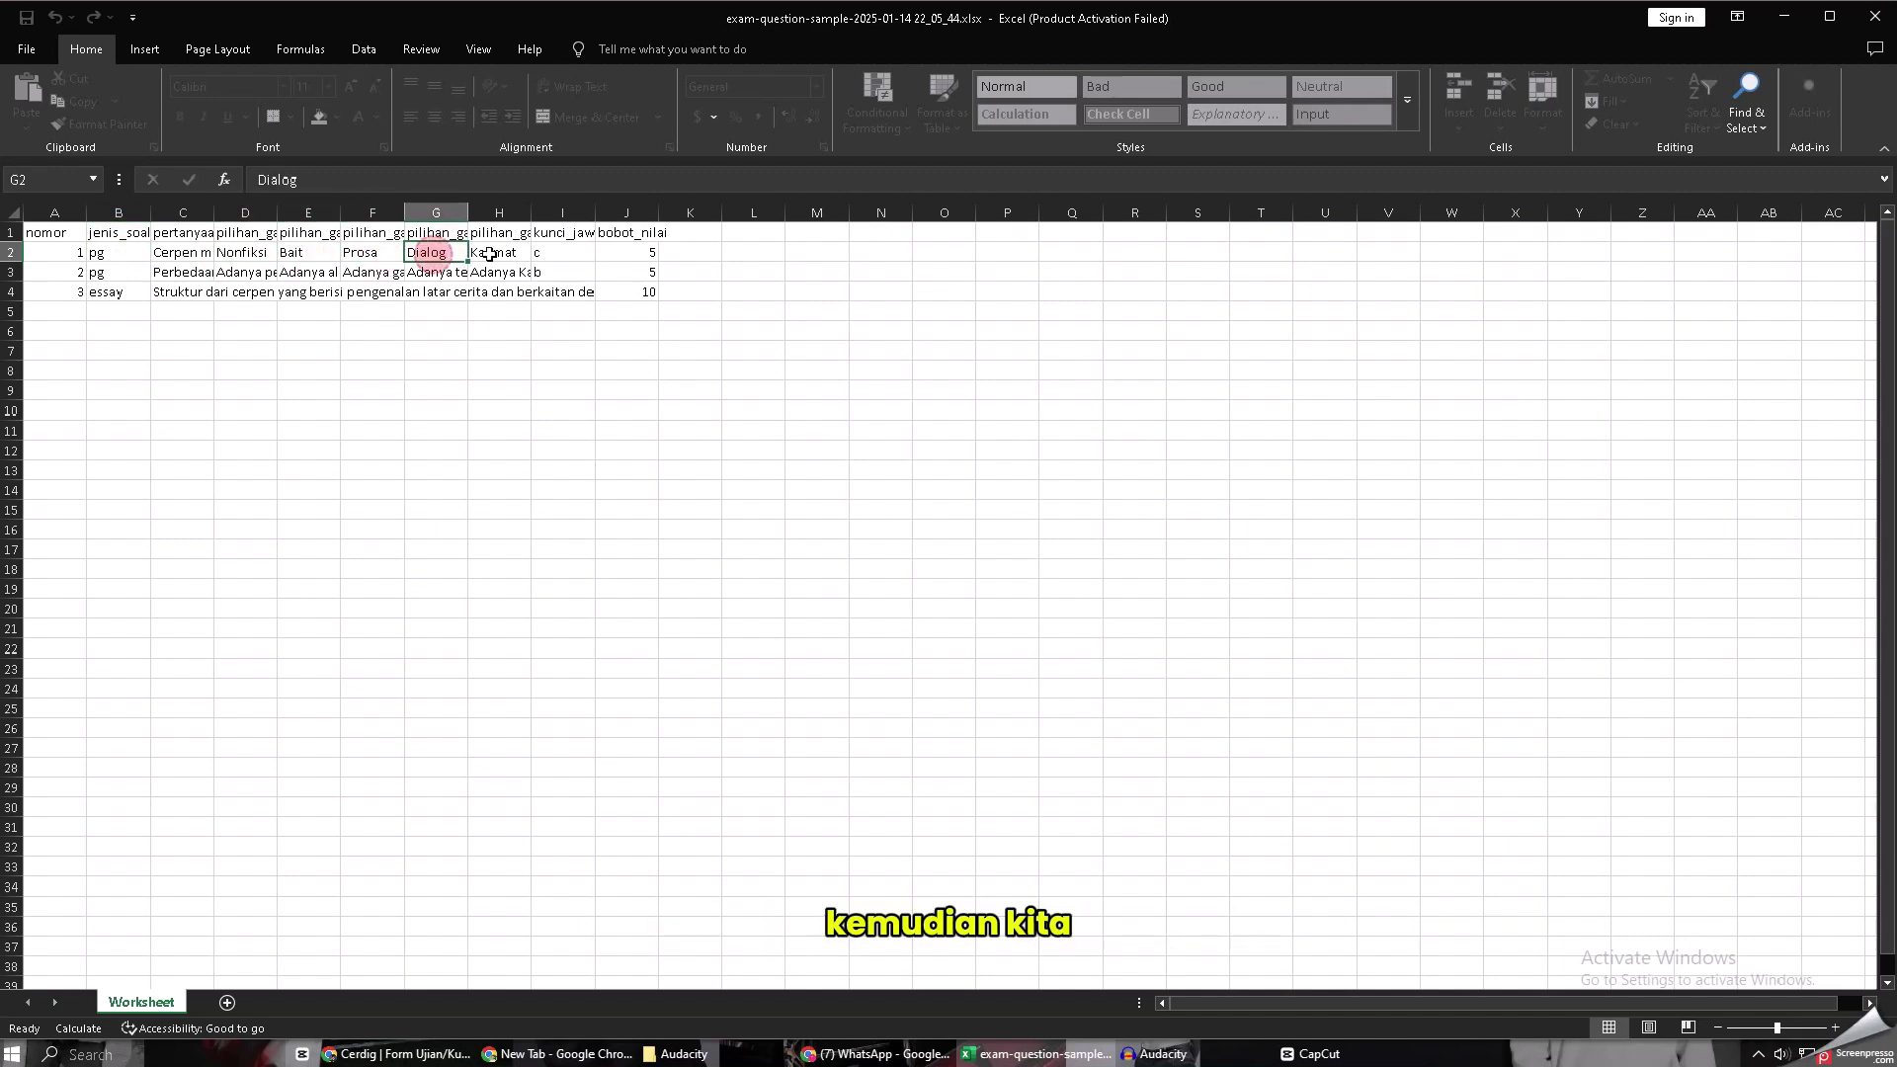
pyautogui.click(489, 254)
pyautogui.click(540, 253)
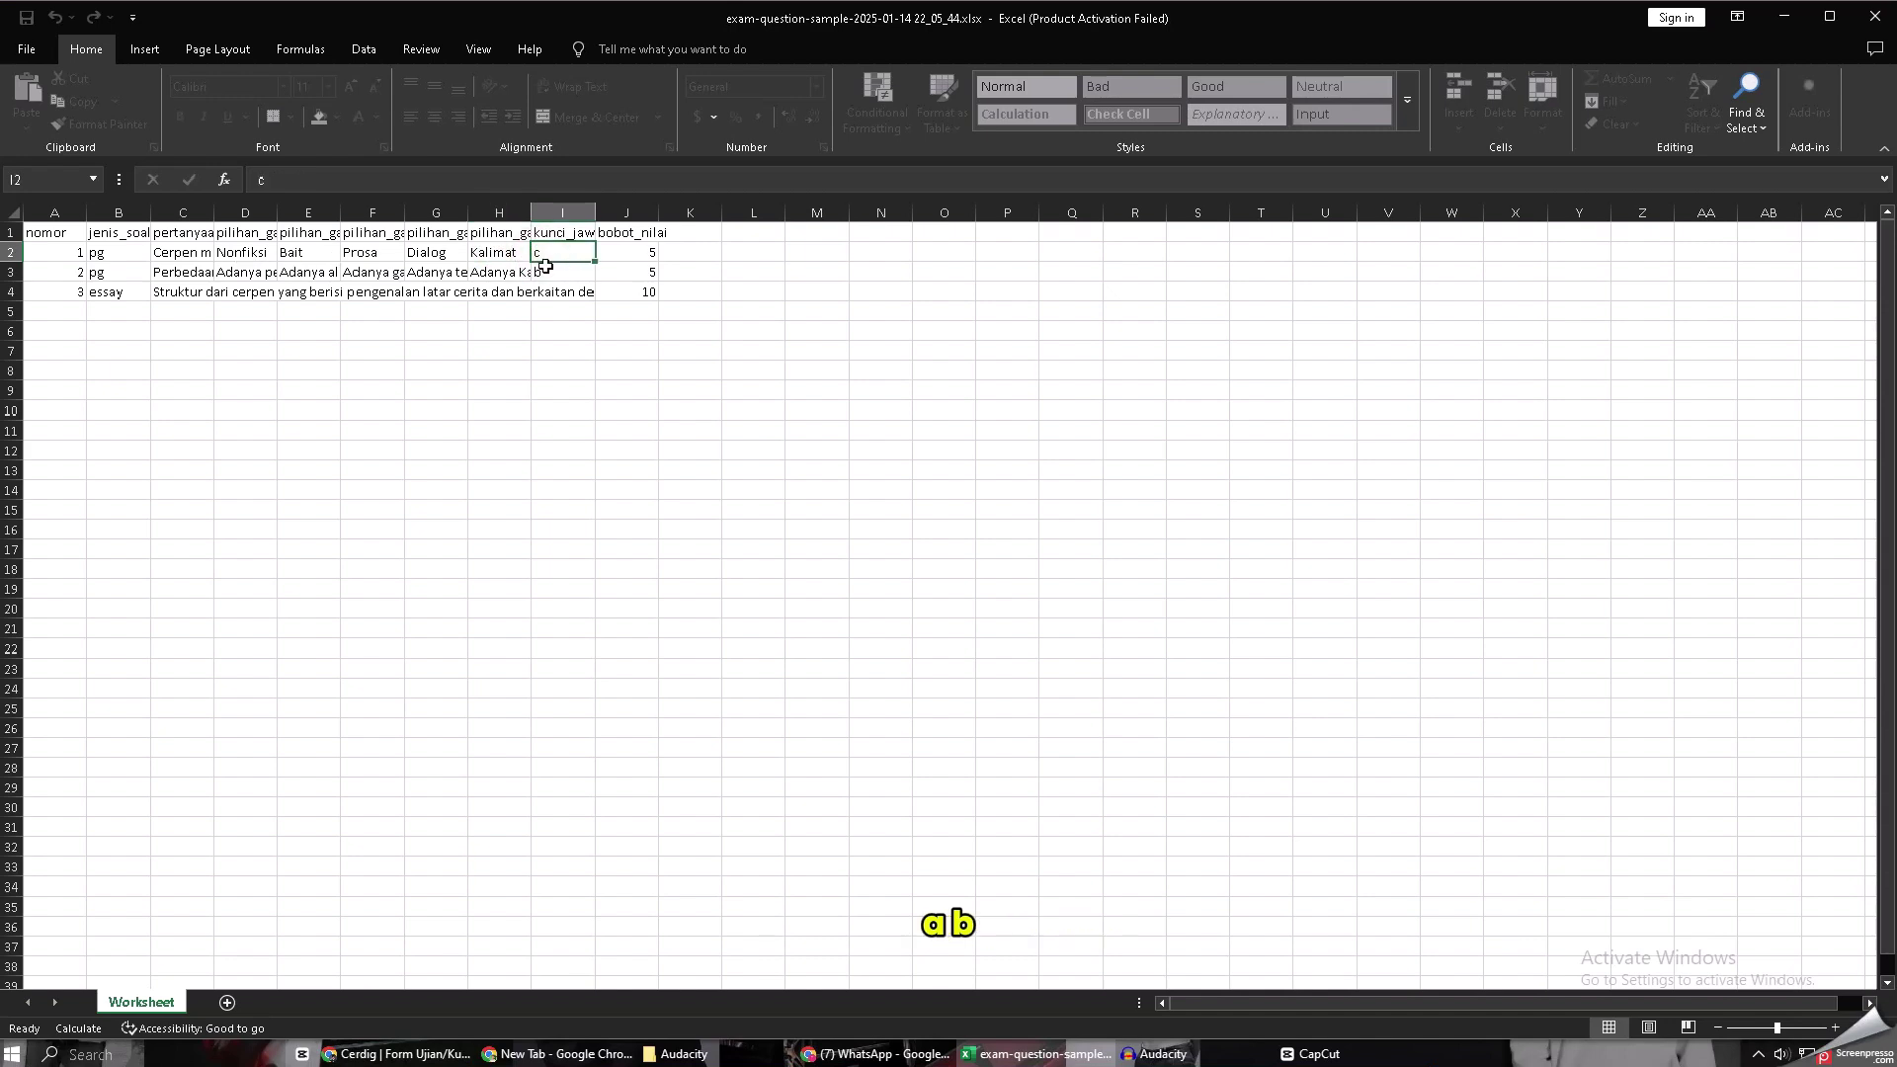
pyautogui.write('c')
pyautogui.press('Return')
pyautogui.click(567, 253)
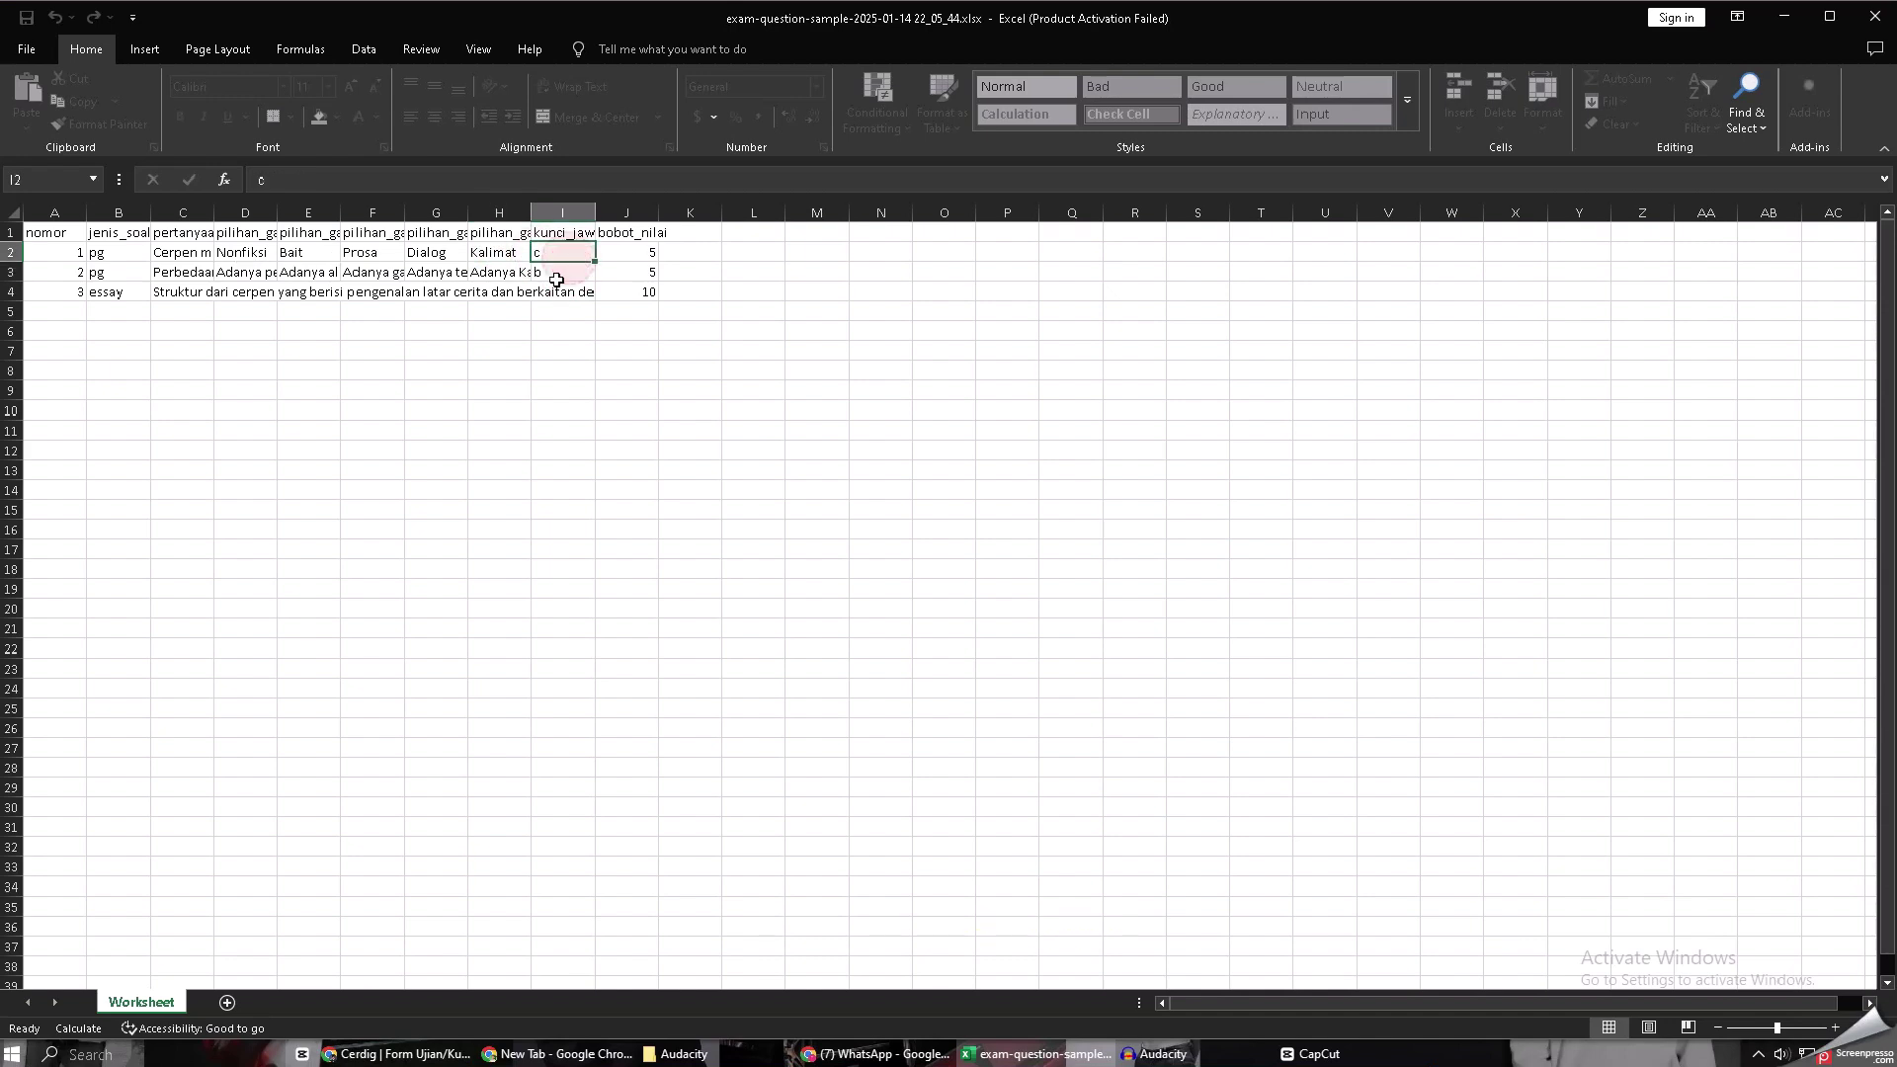
pyautogui.click(637, 258)
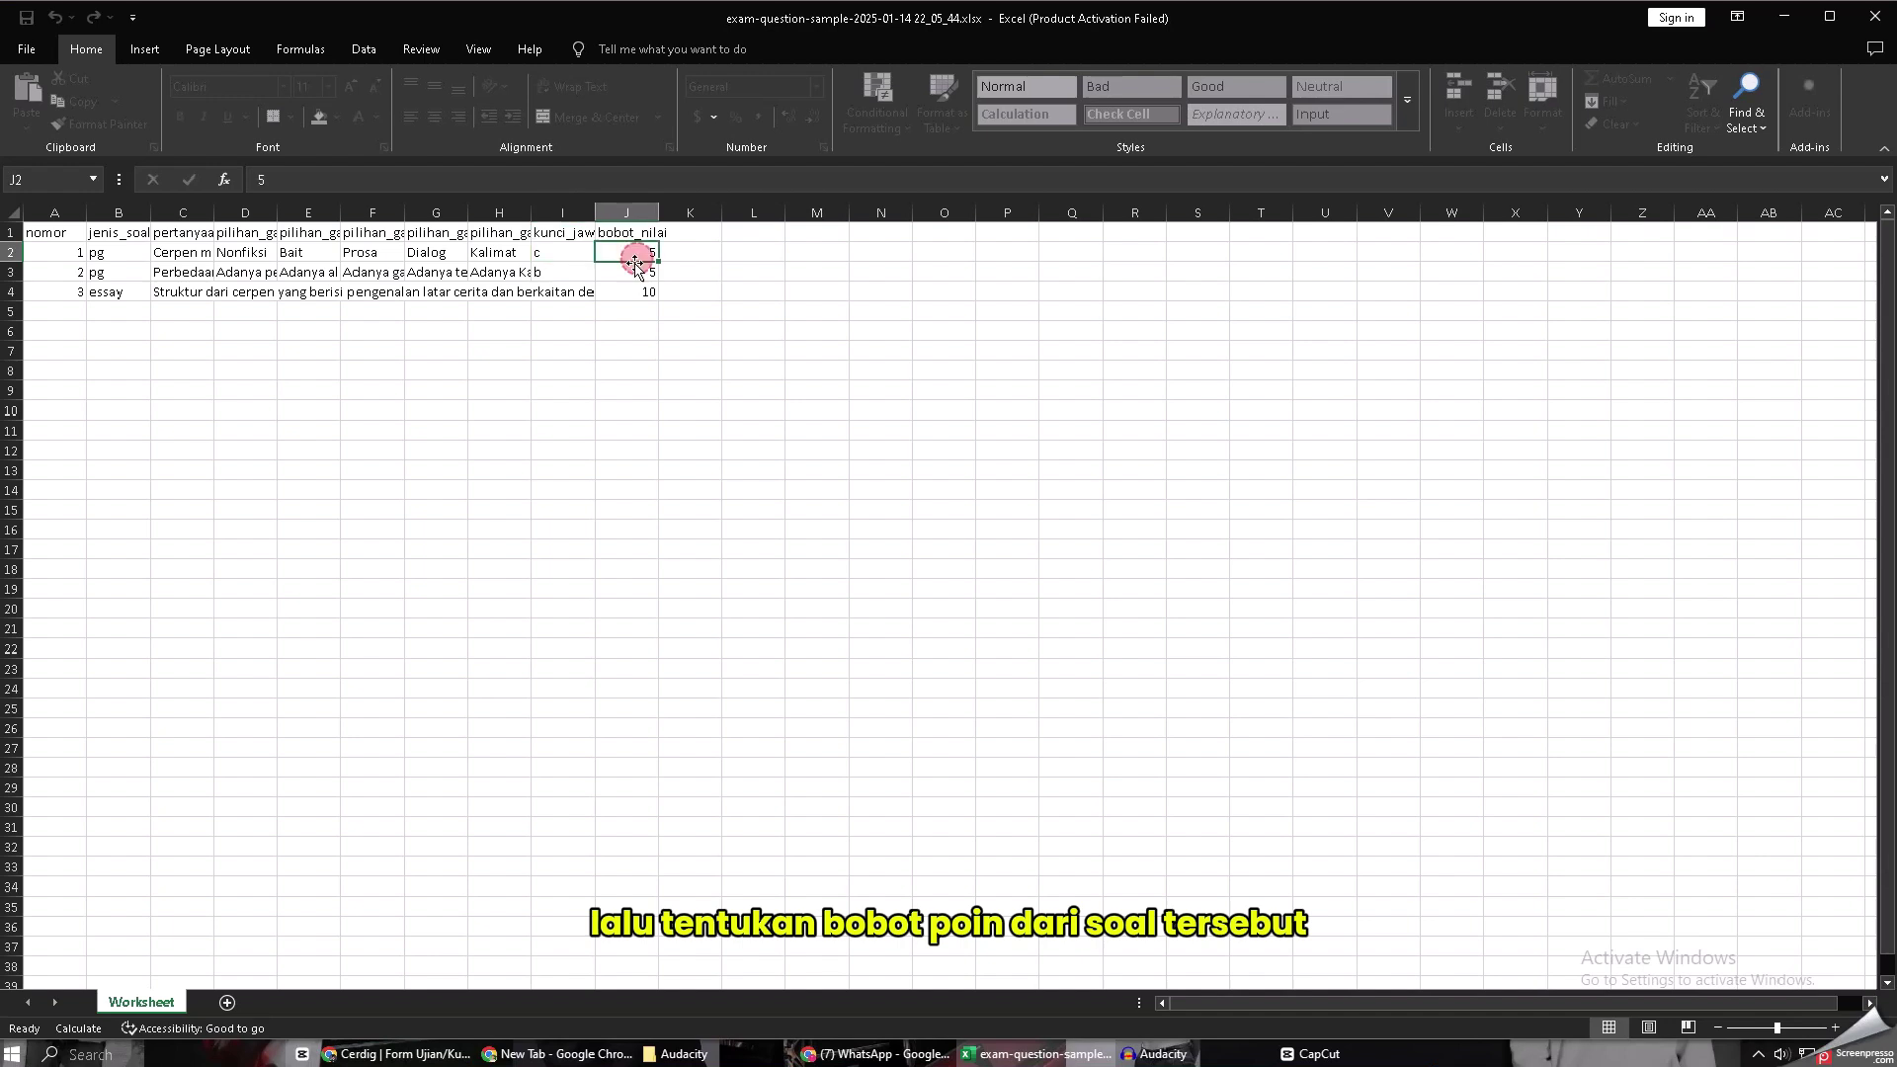
pyautogui.click(630, 272)
pyautogui.click(633, 288)
pyautogui.click(625, 268)
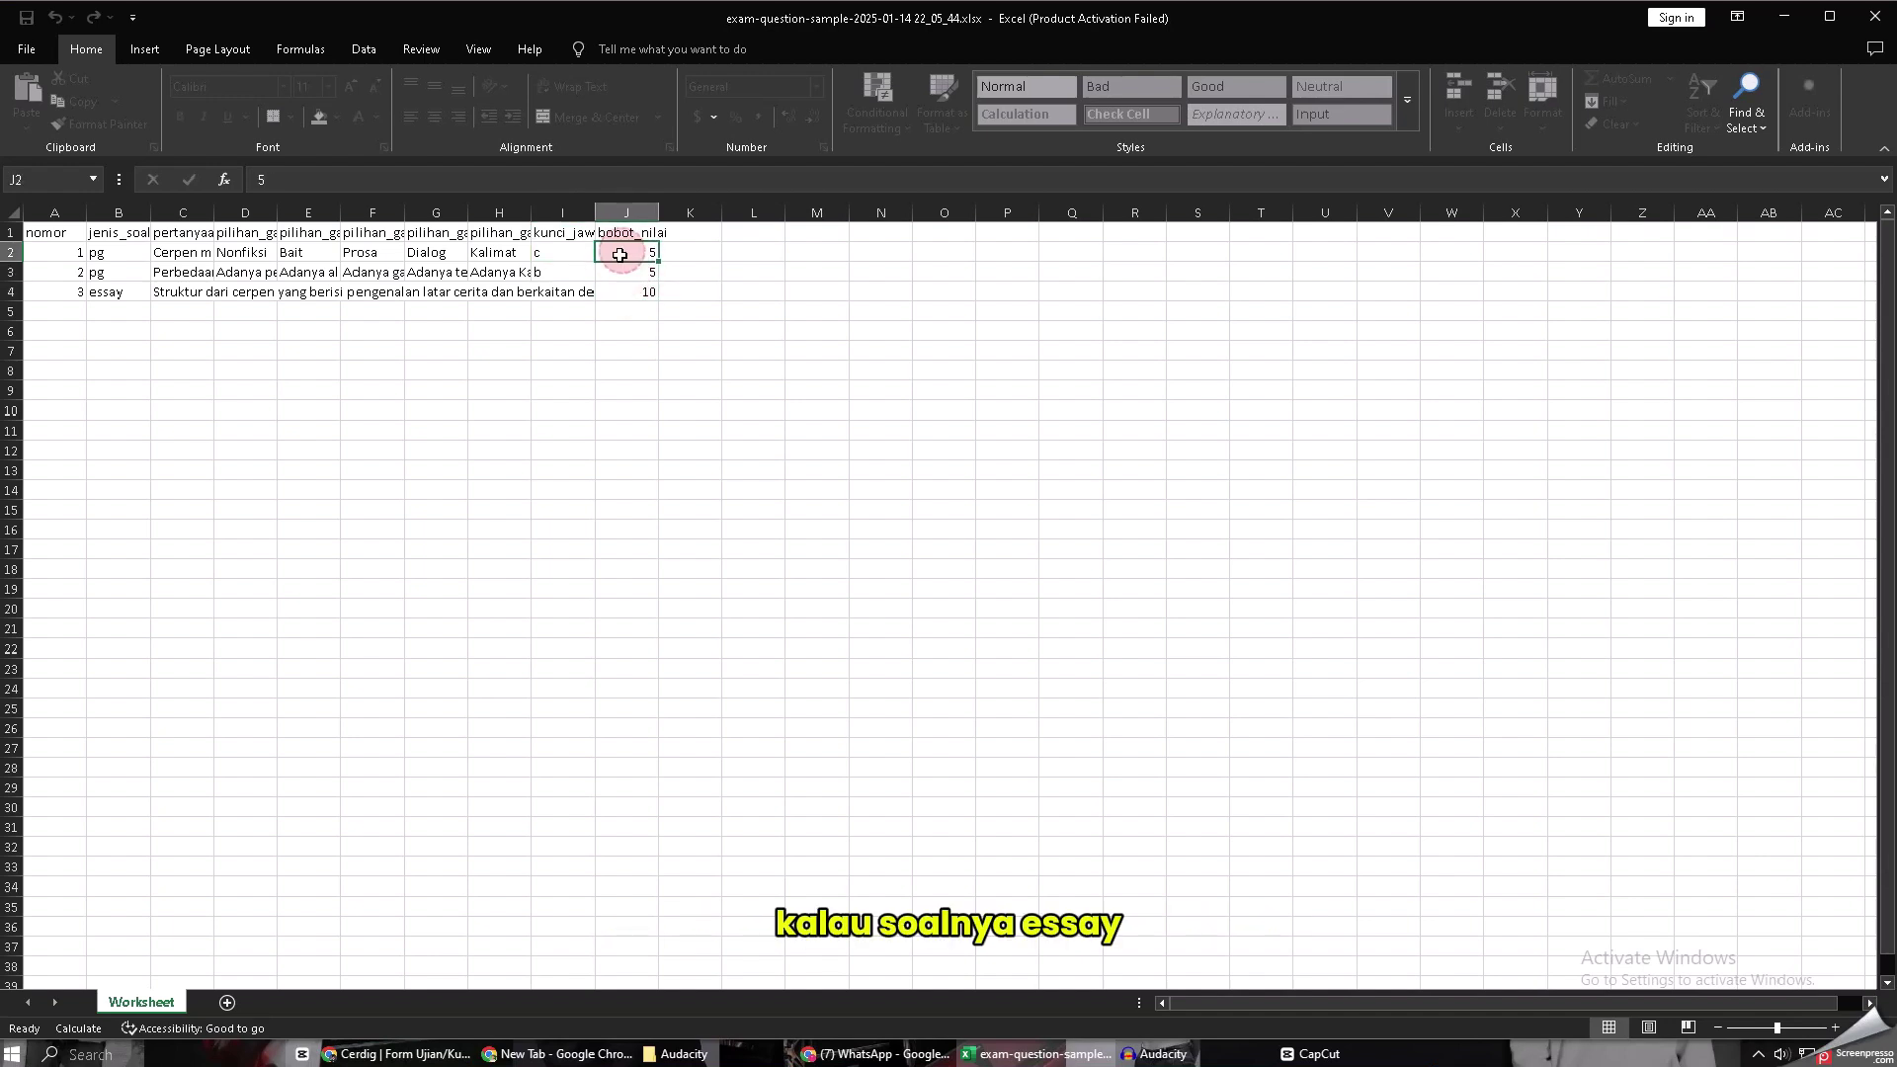
# Examine the essay question row cell by cell, from its number, type and question text through the answer columns to its score weight
pyautogui.click(129, 293)
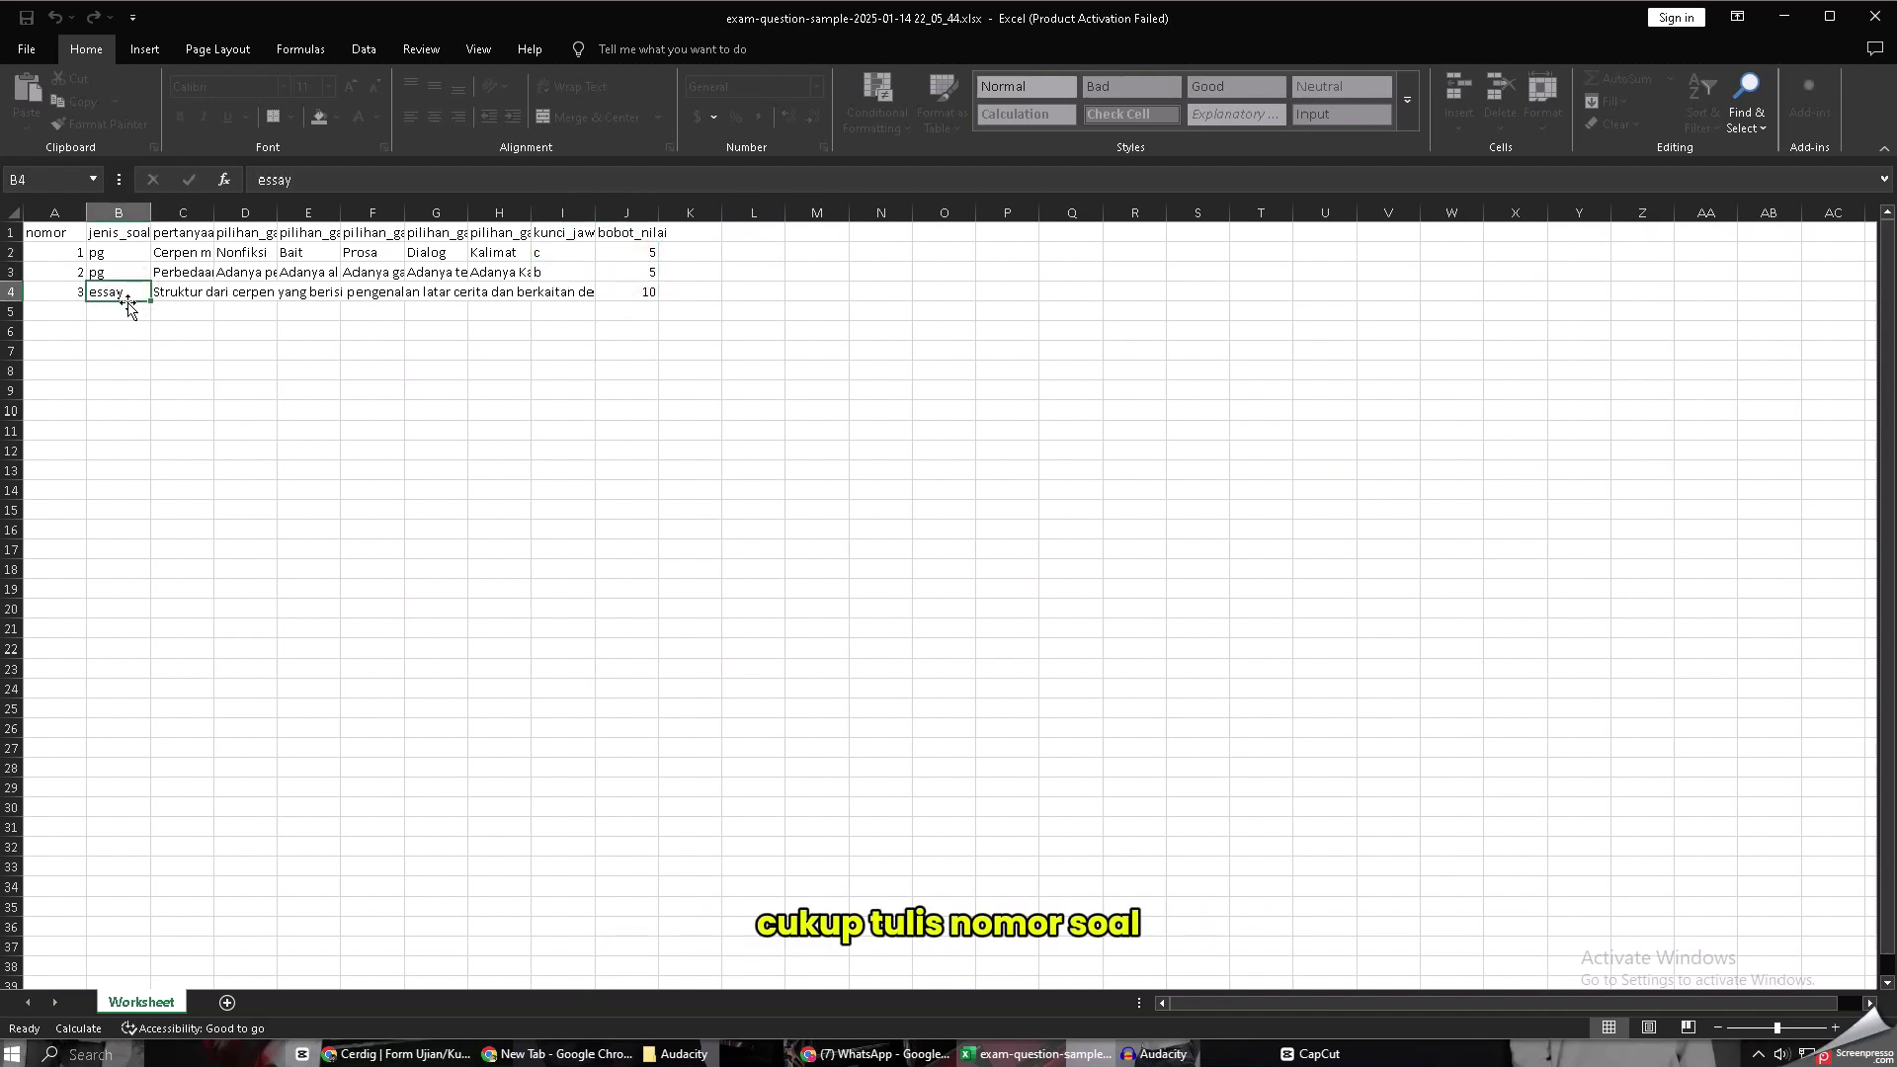
pyautogui.click(71, 296)
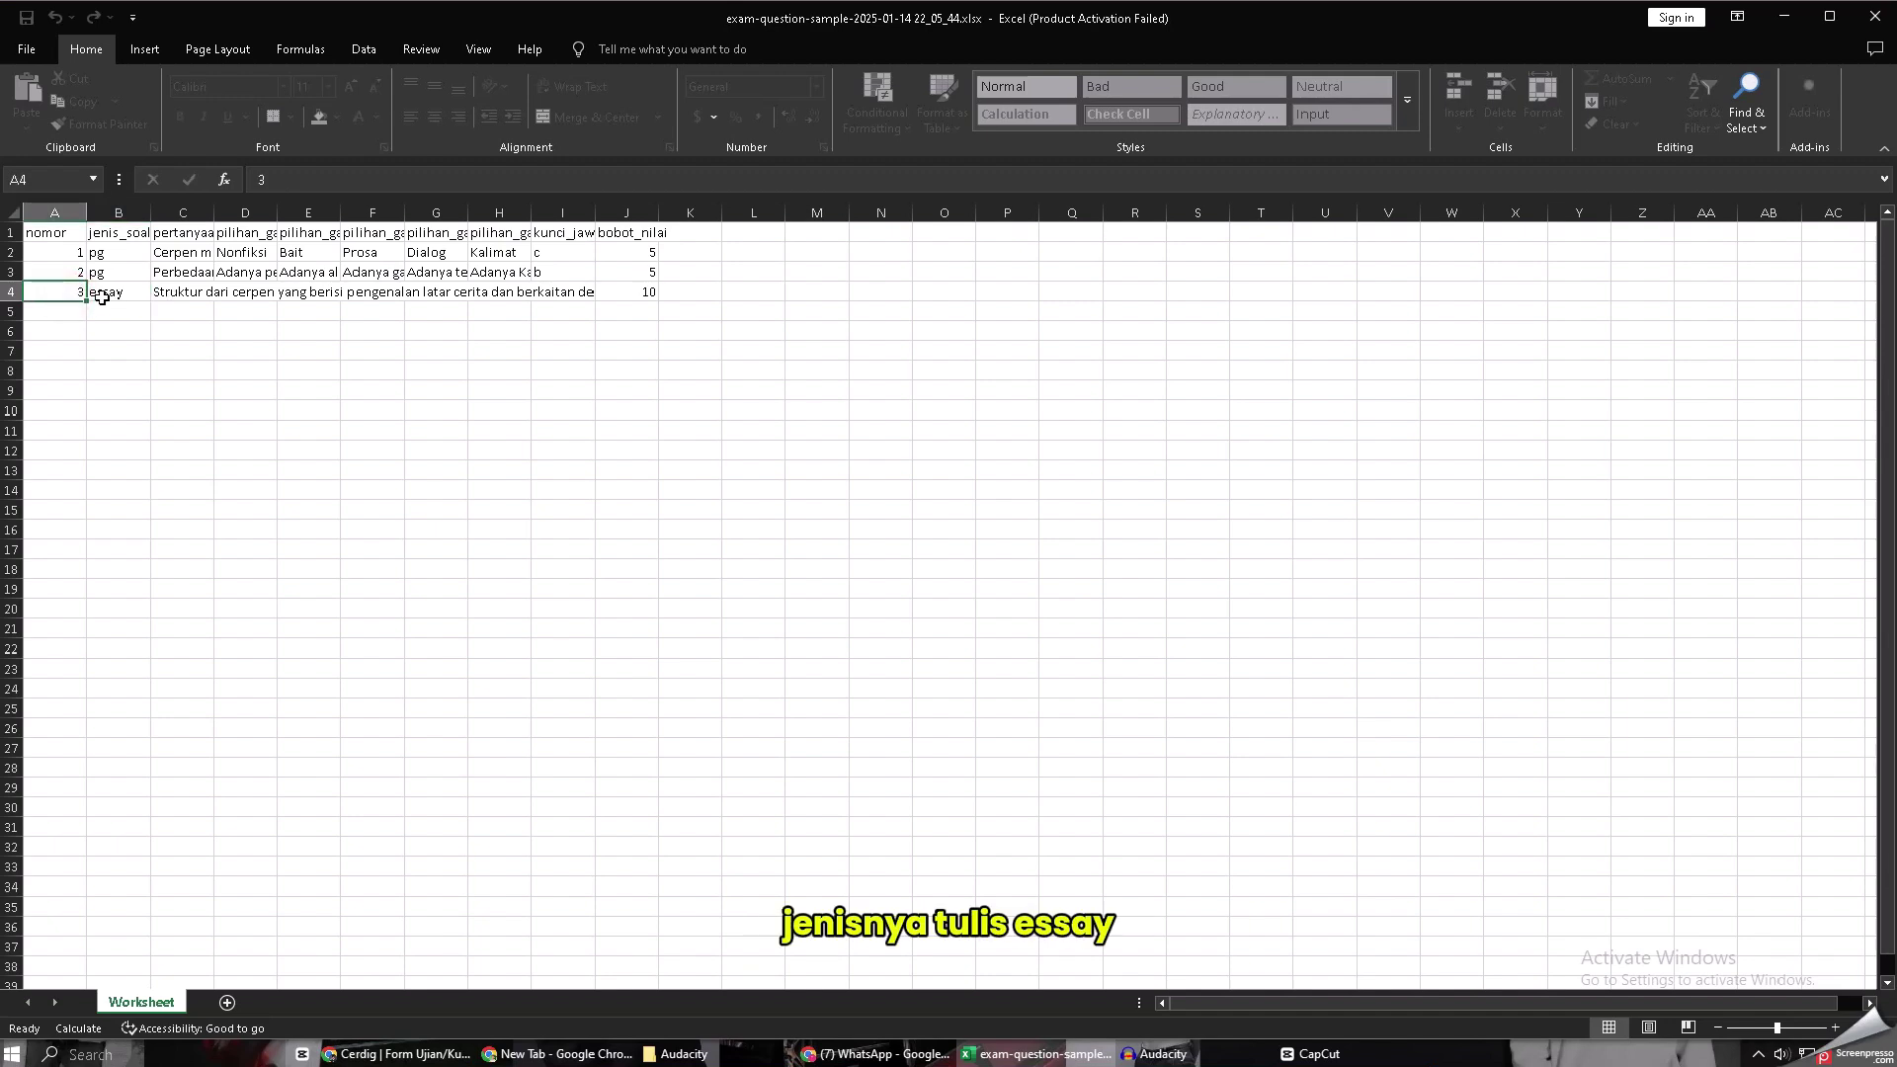
pyautogui.click(124, 294)
pyautogui.click(163, 294)
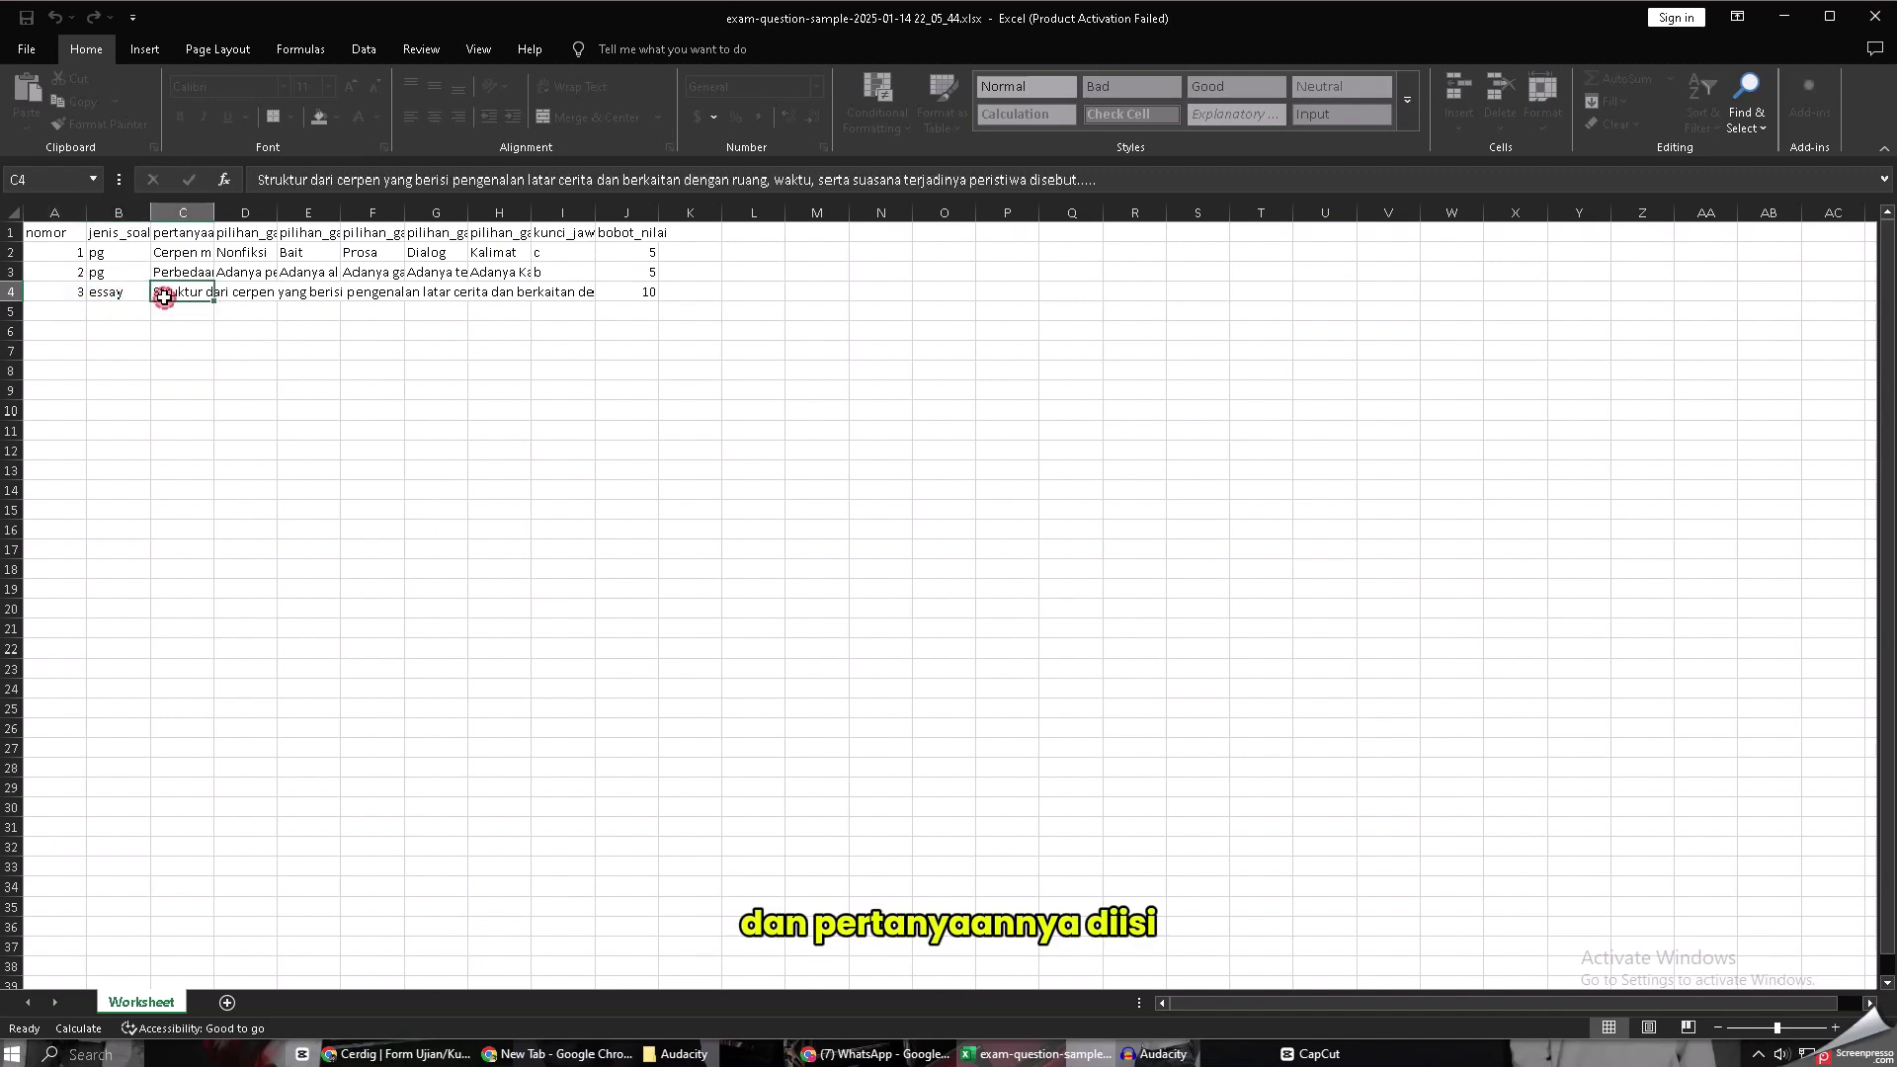
pyautogui.click(237, 294)
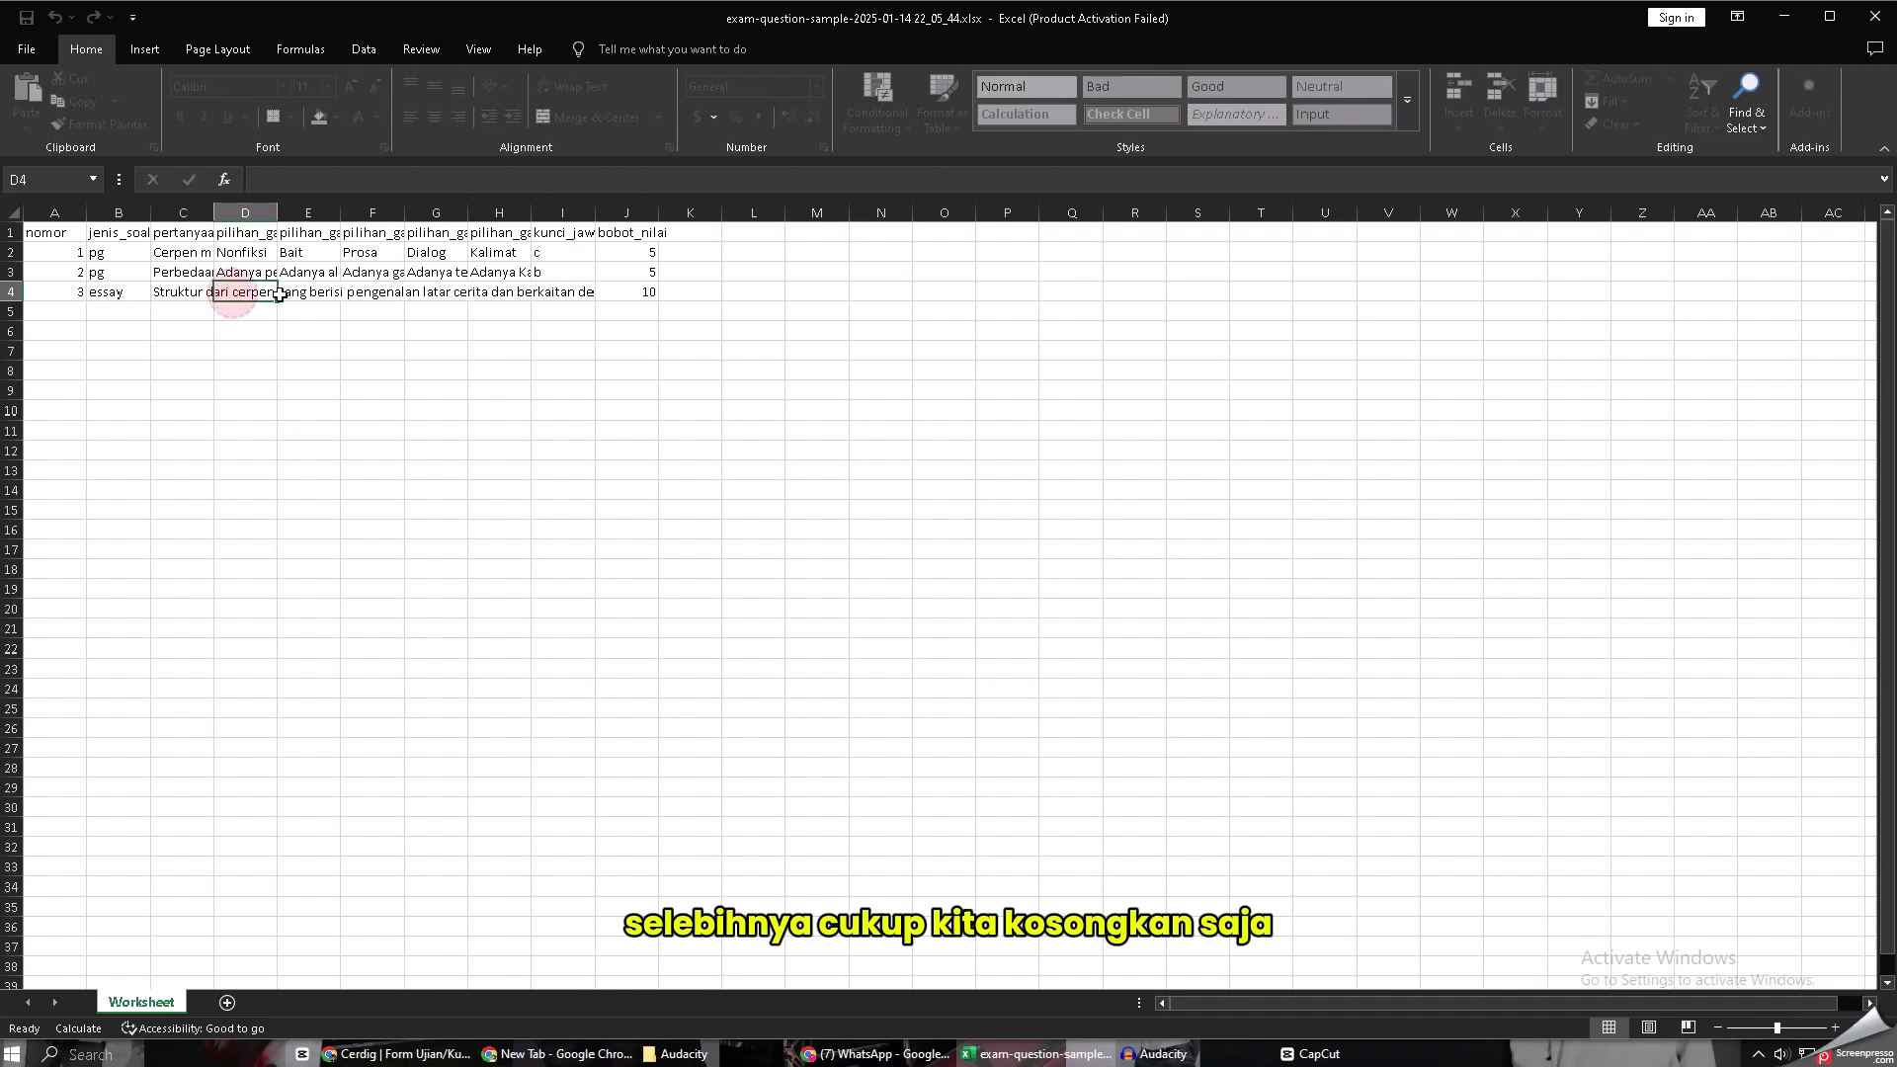
pyautogui.click(306, 293)
pyautogui.click(381, 293)
pyautogui.click(450, 293)
pyautogui.click(494, 293)
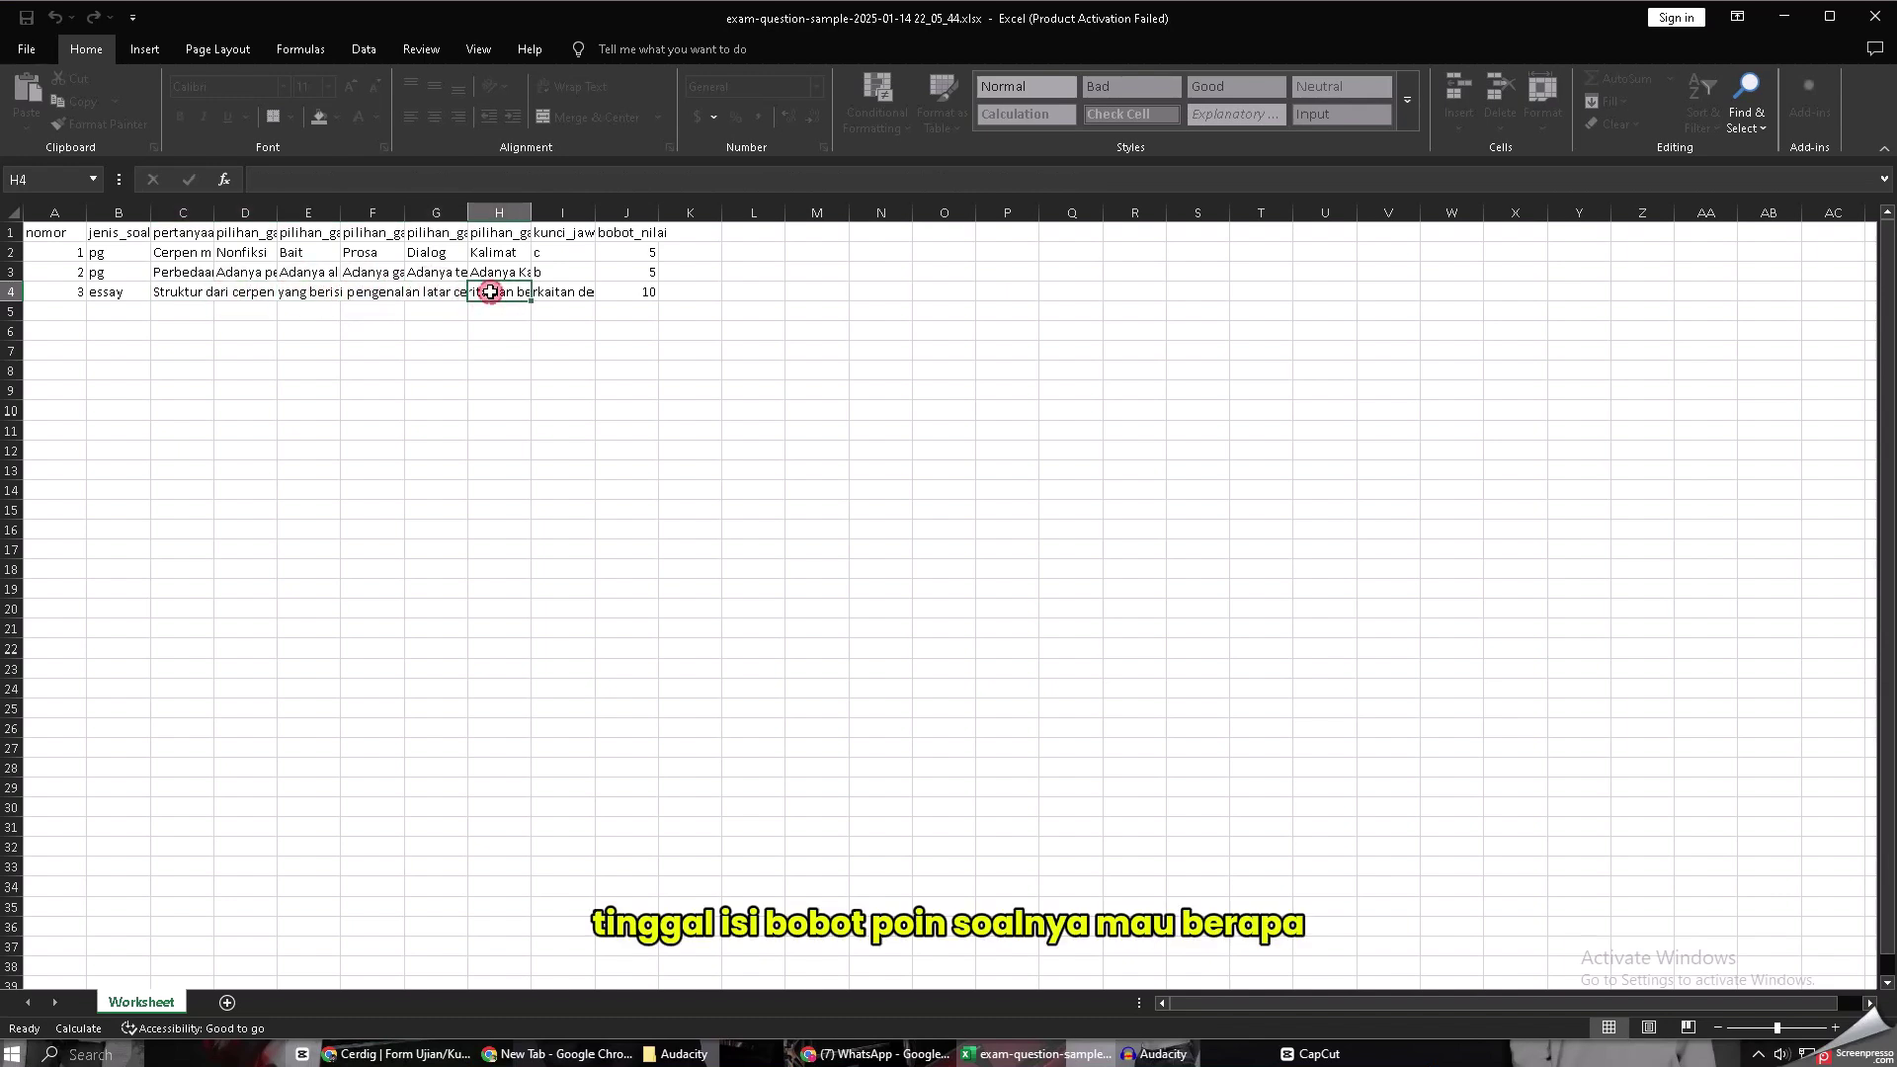
pyautogui.click(558, 295)
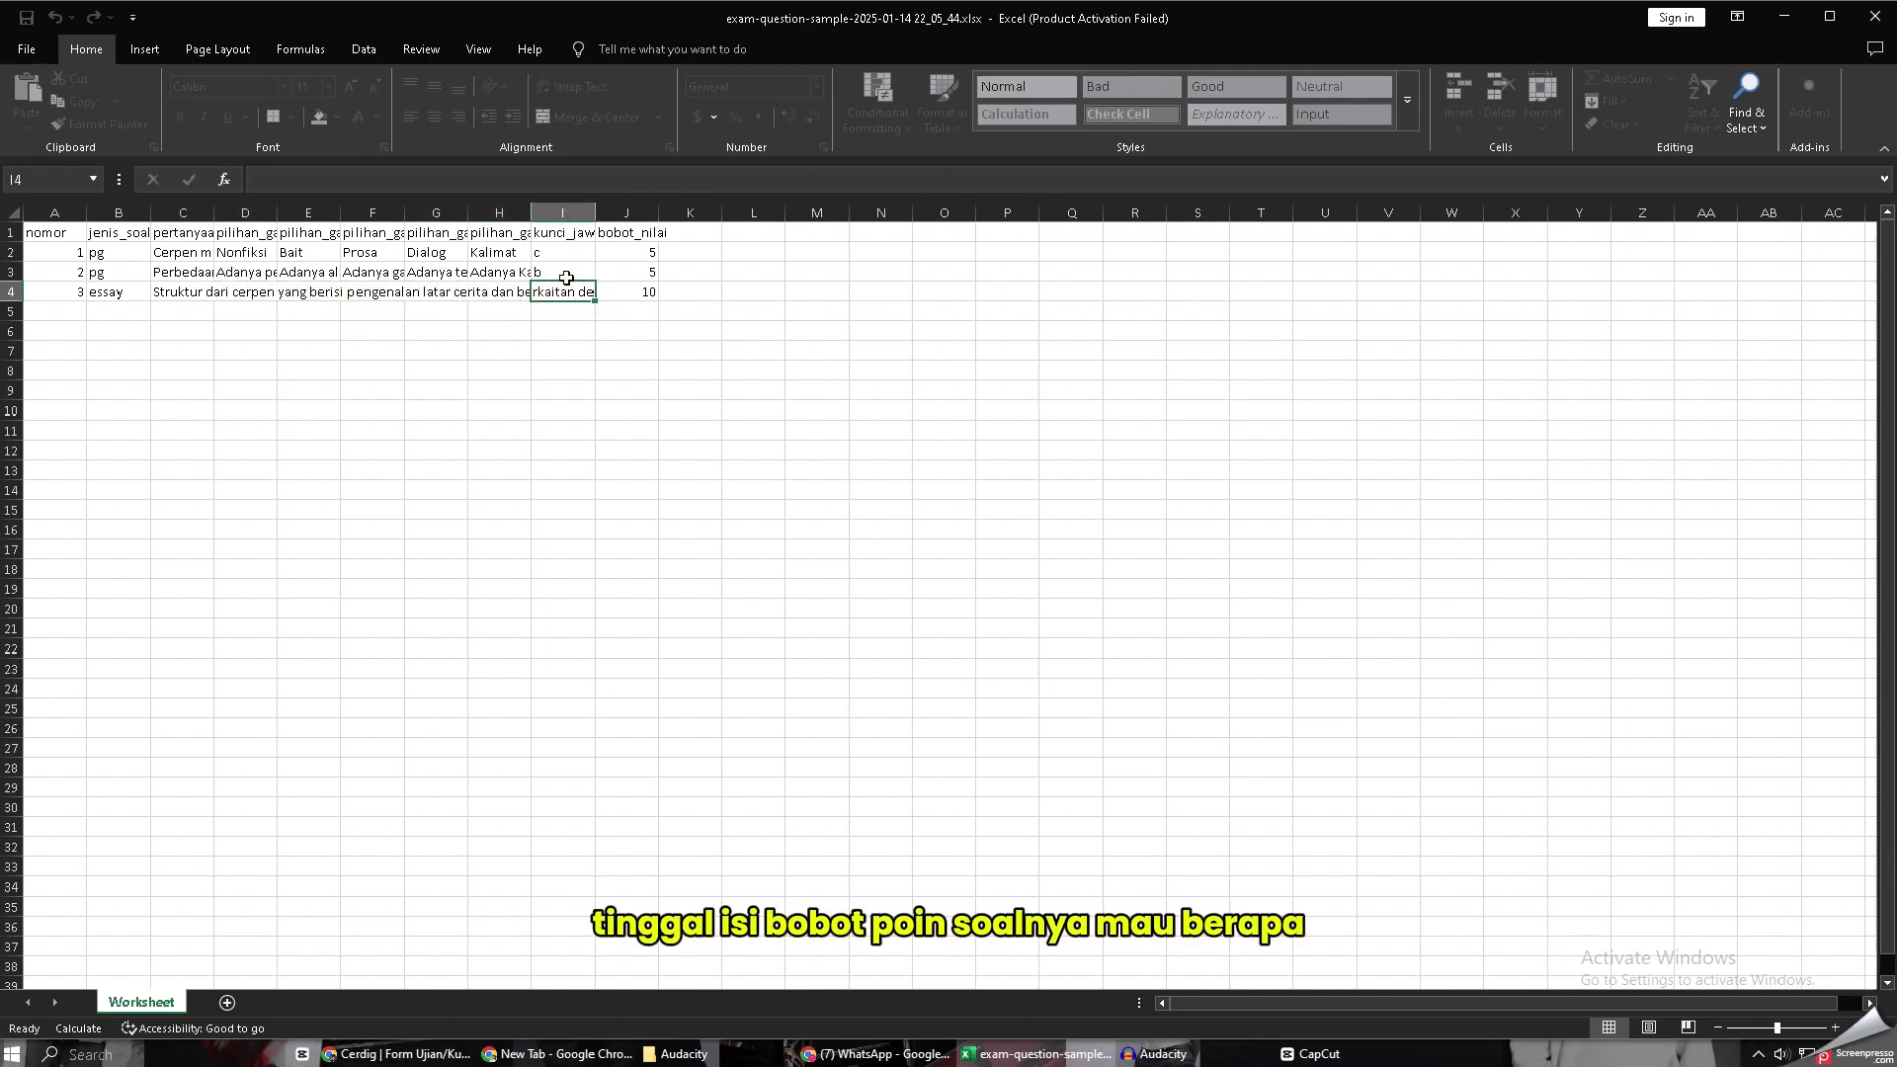
pyautogui.click(616, 293)
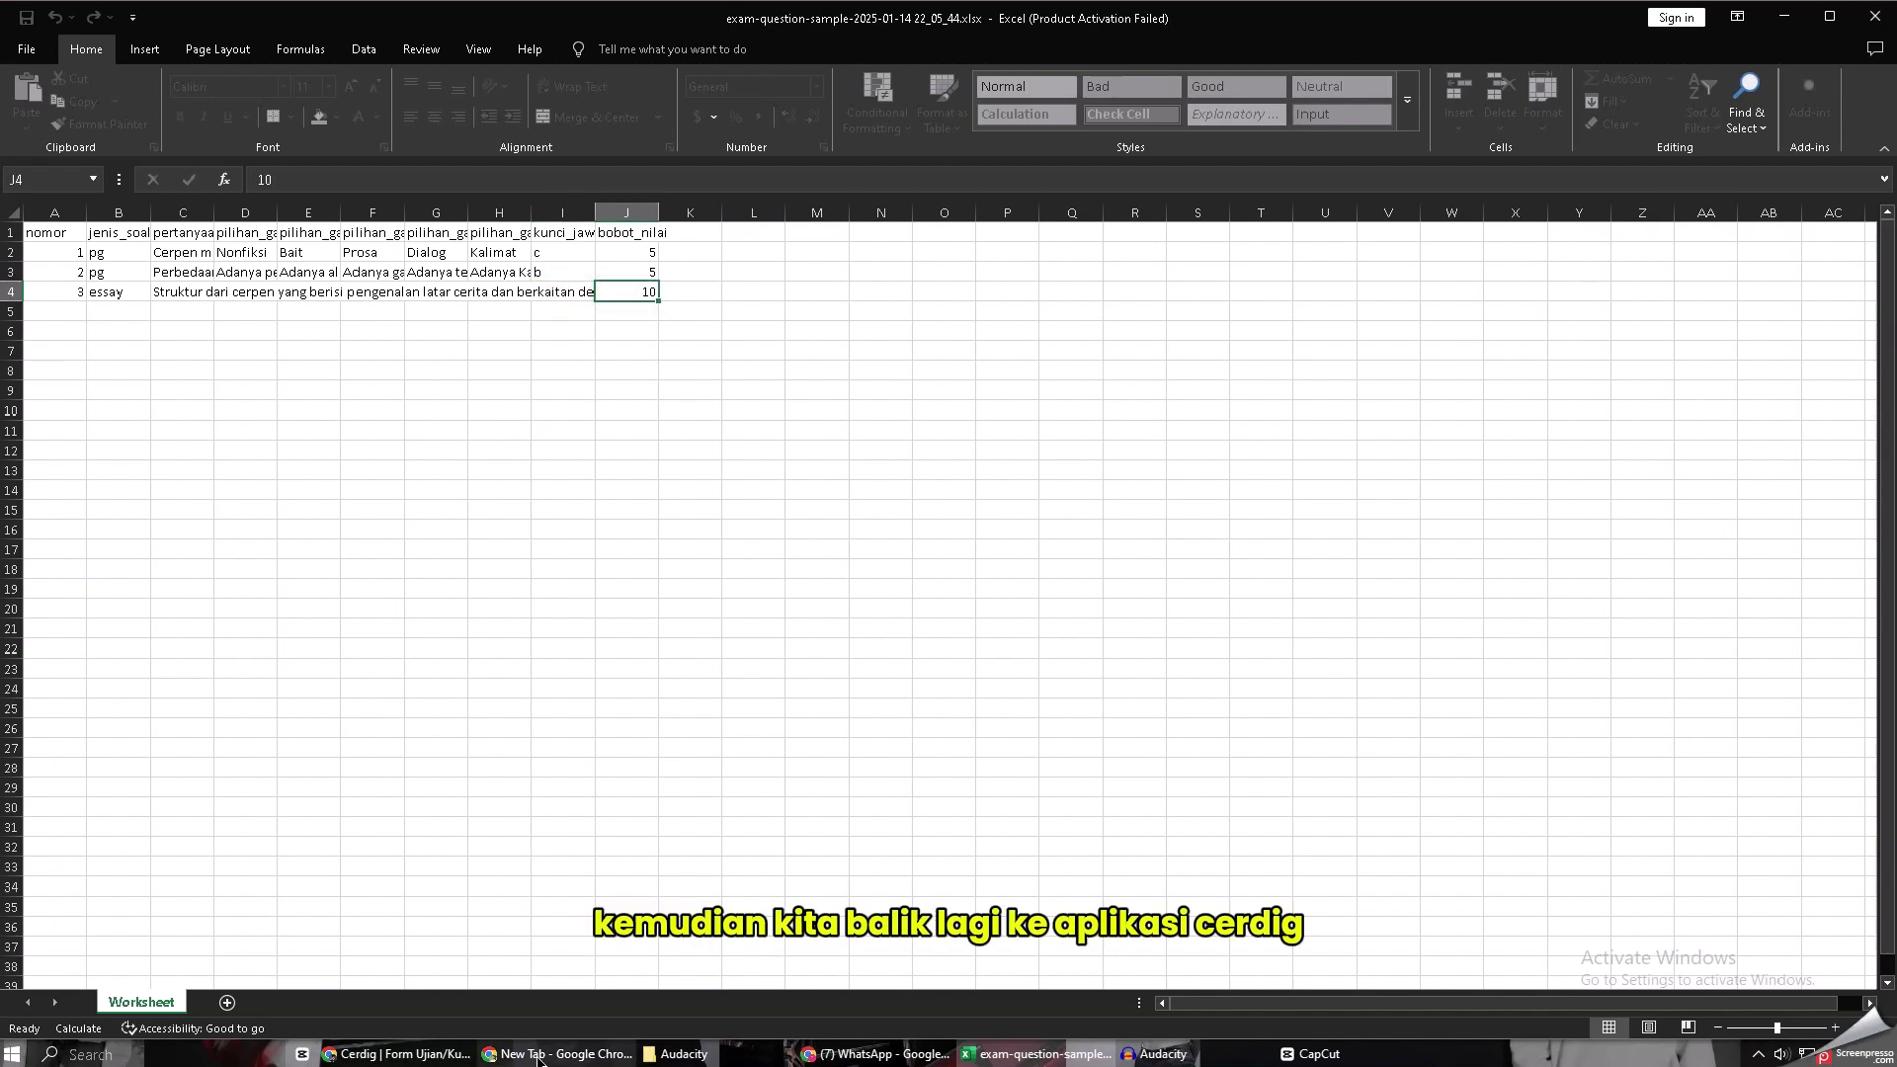
pyautogui.click(400, 1054)
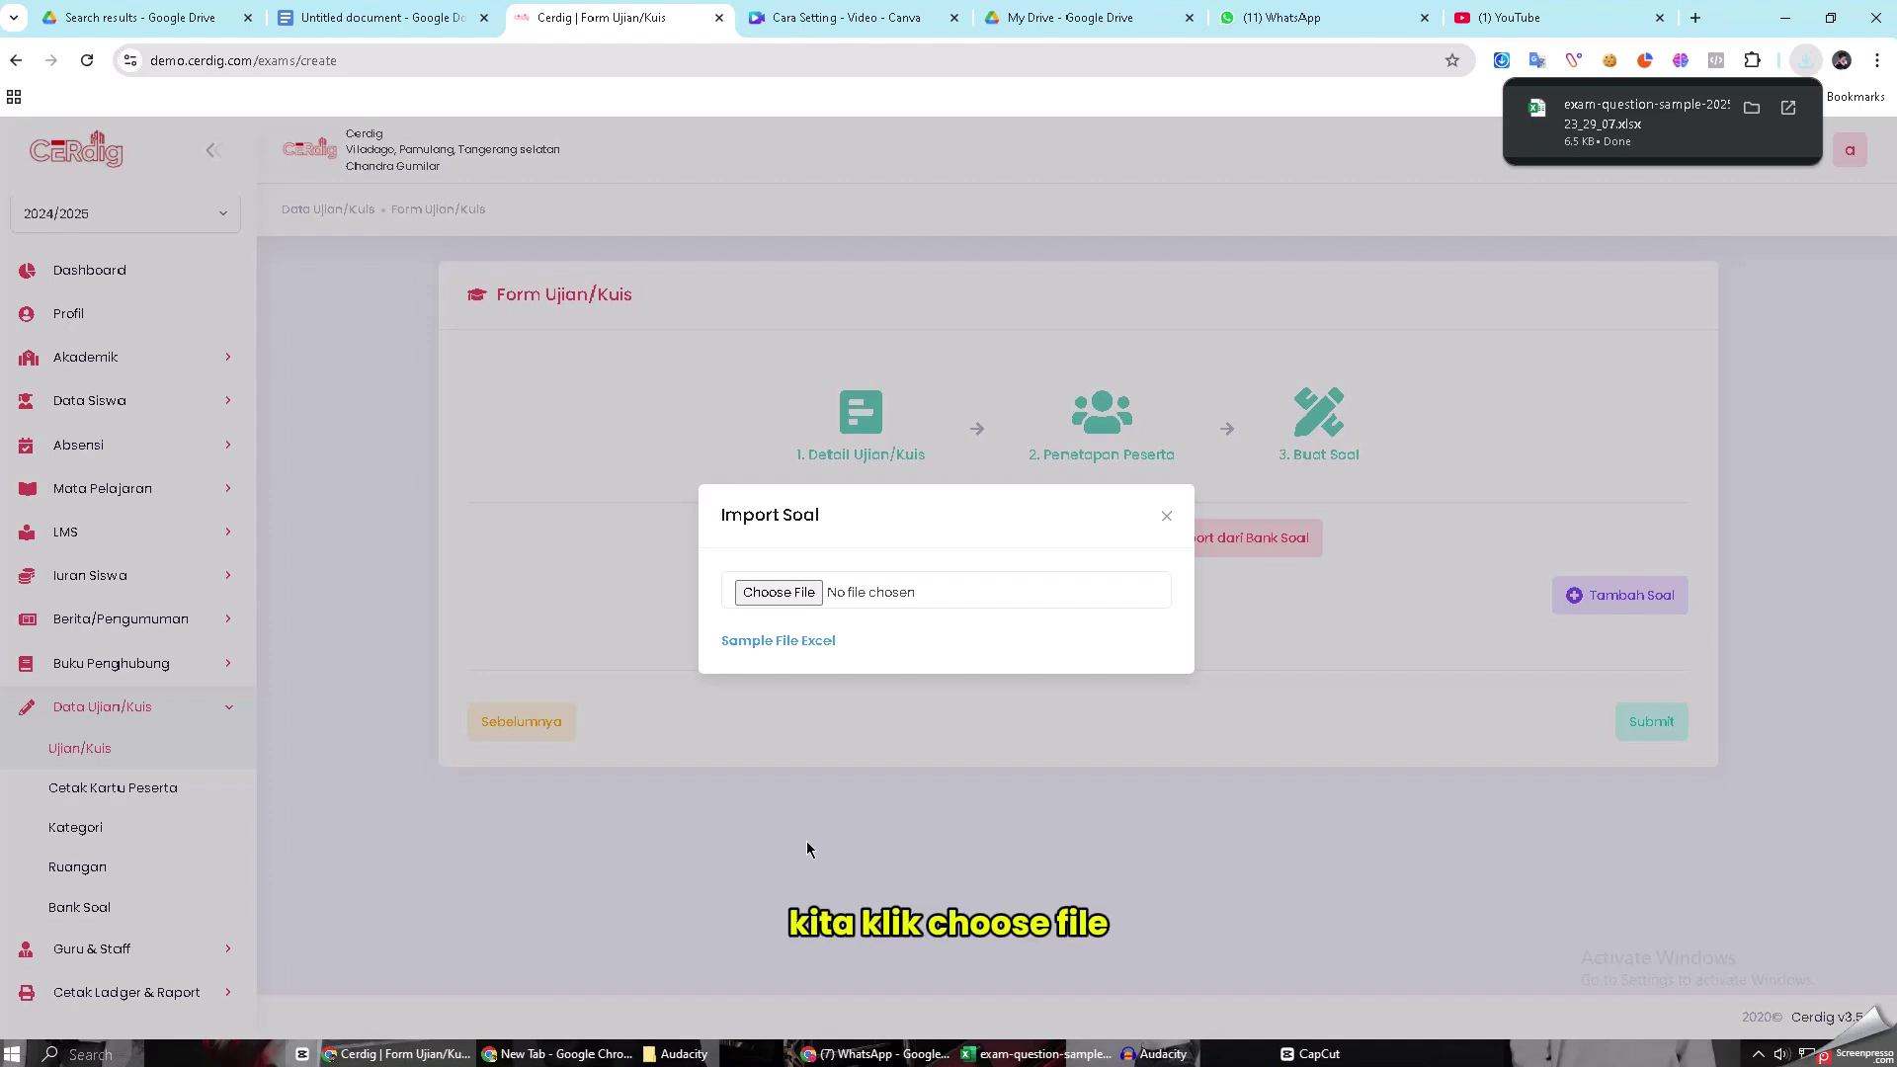
pyautogui.click(759, 593)
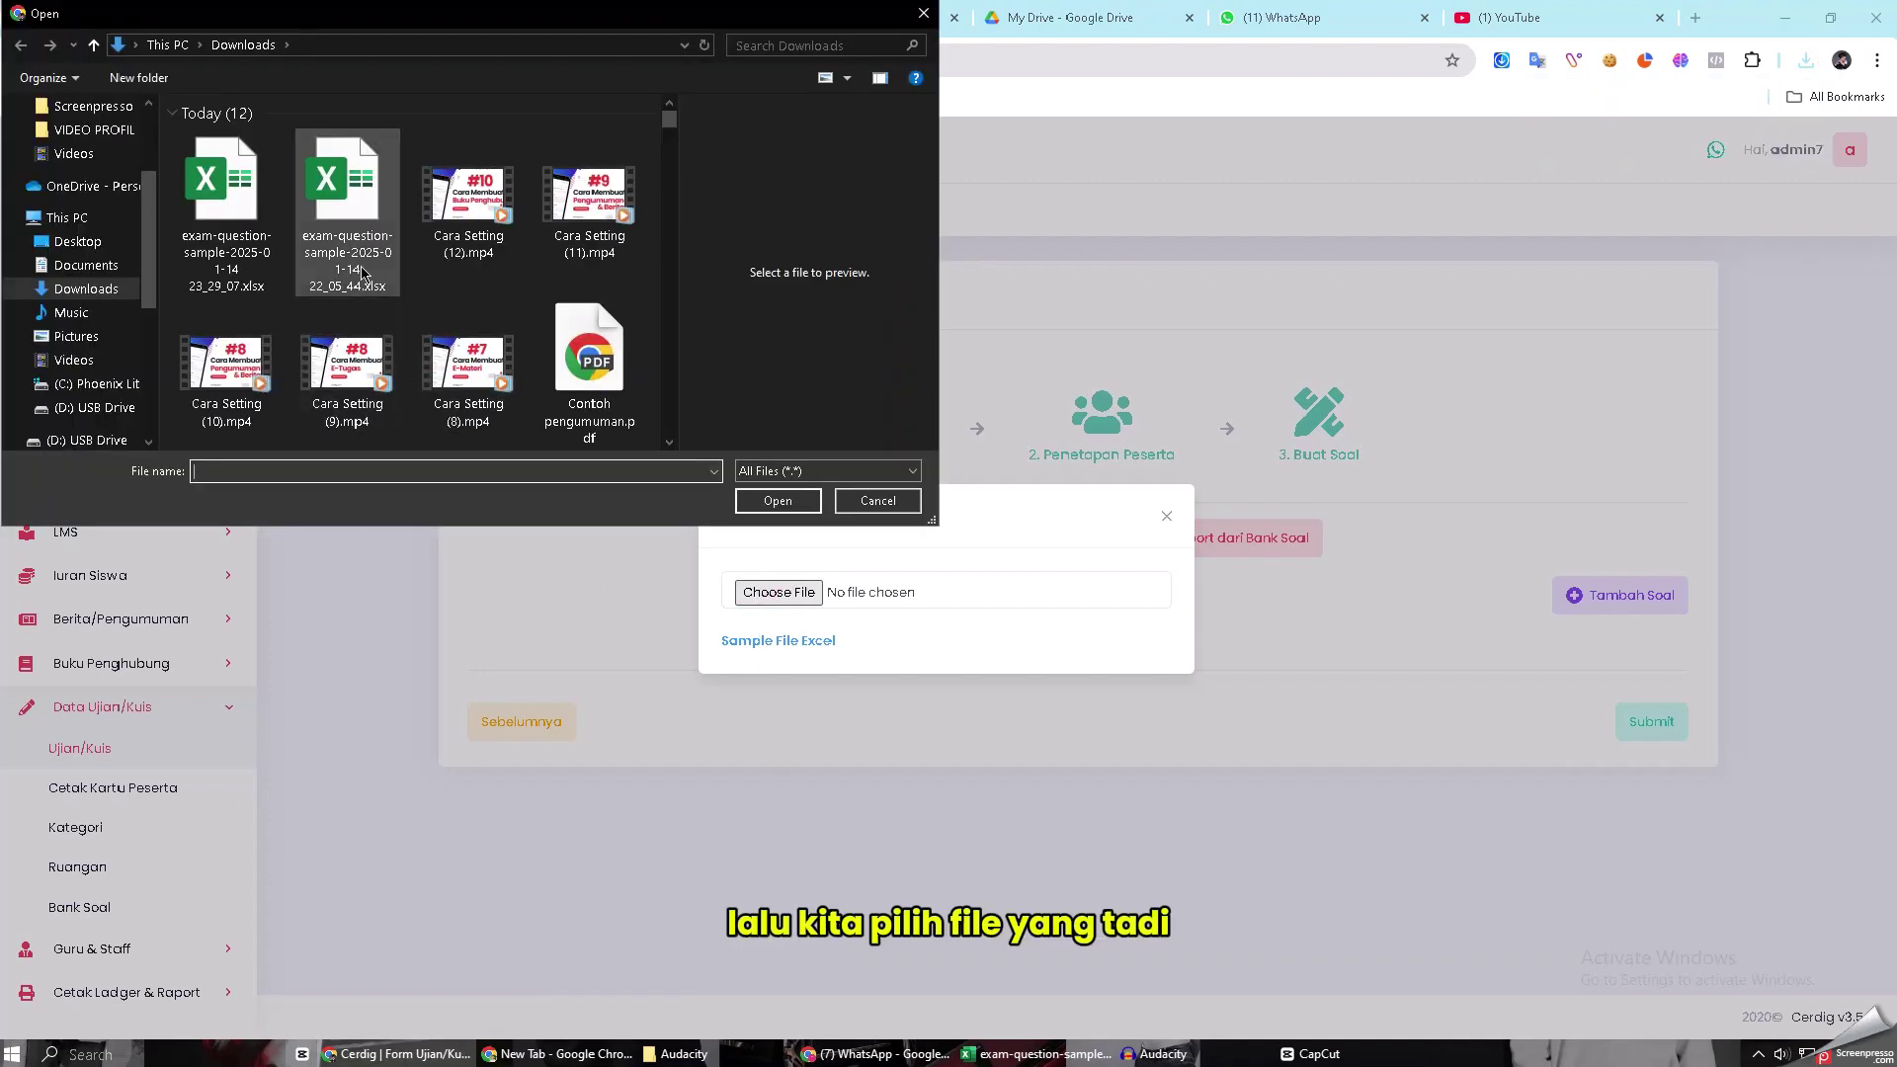
pyautogui.click(351, 219)
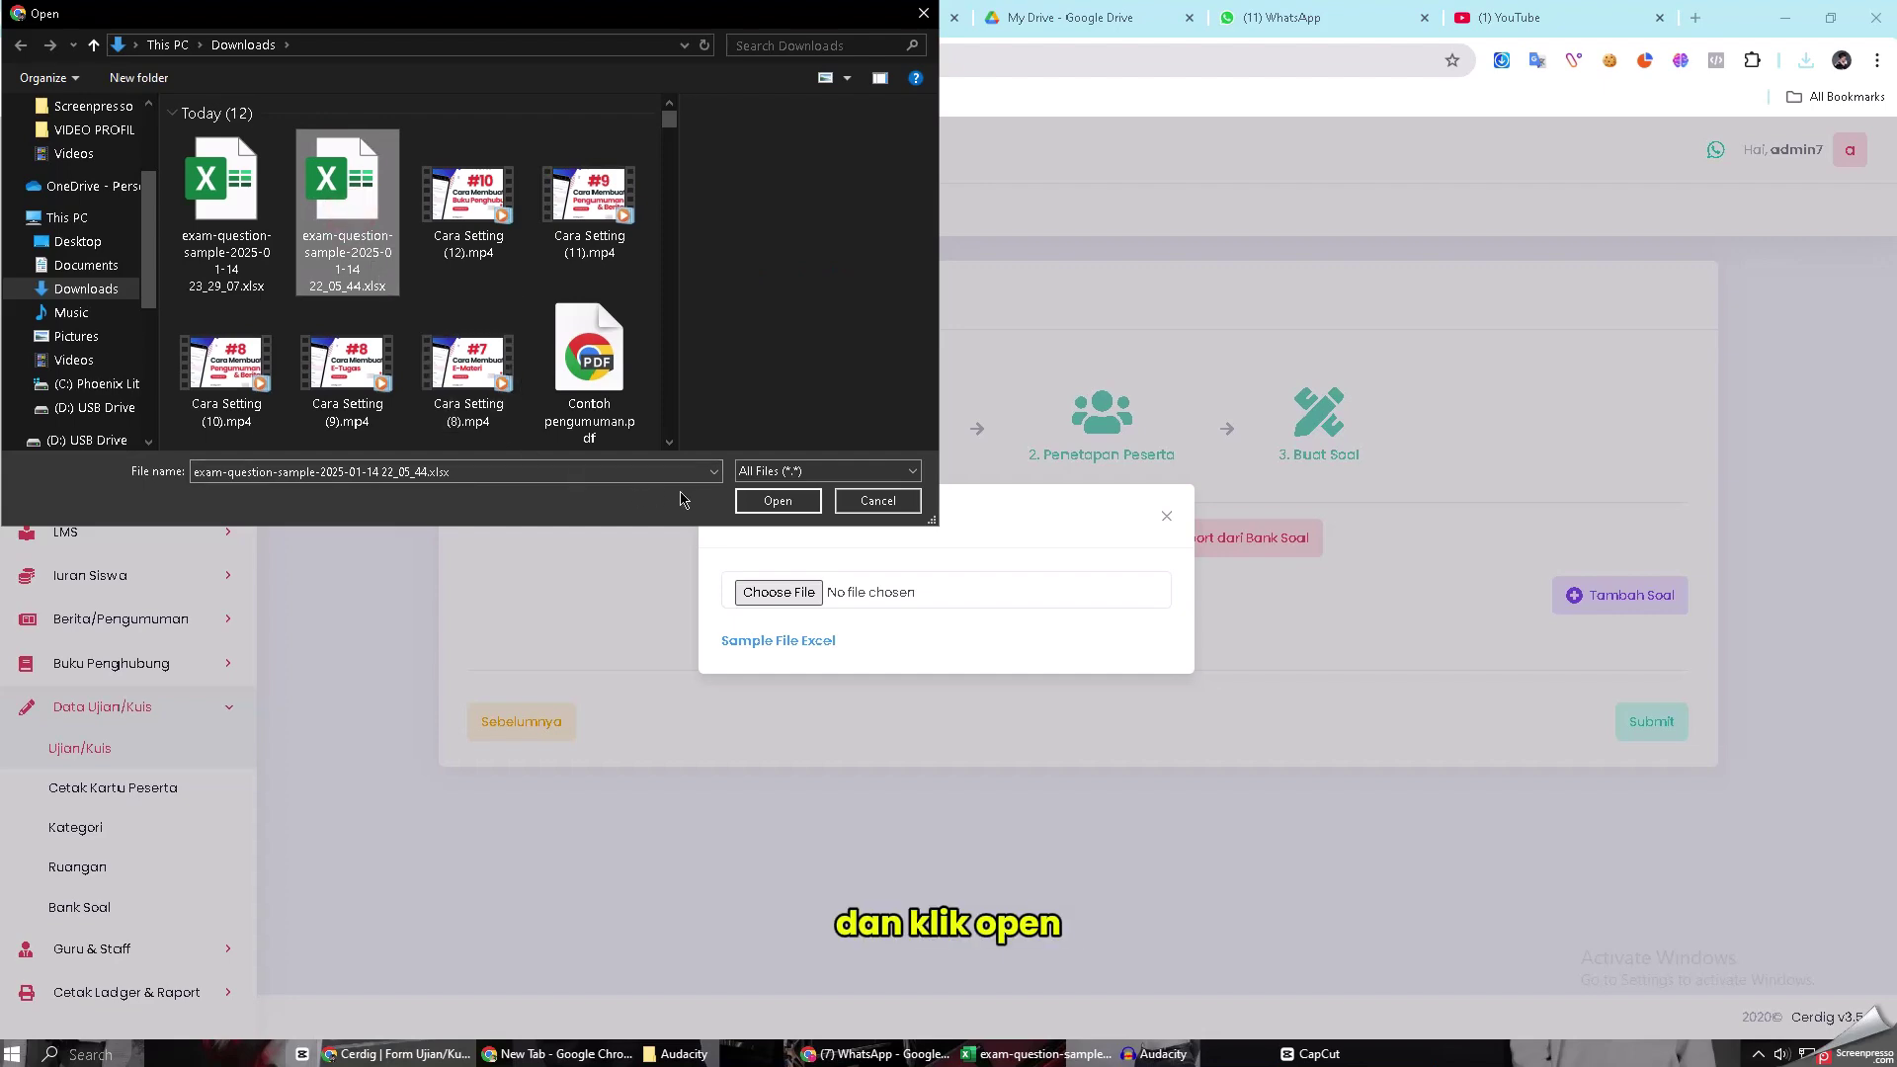
pyautogui.click(774, 500)
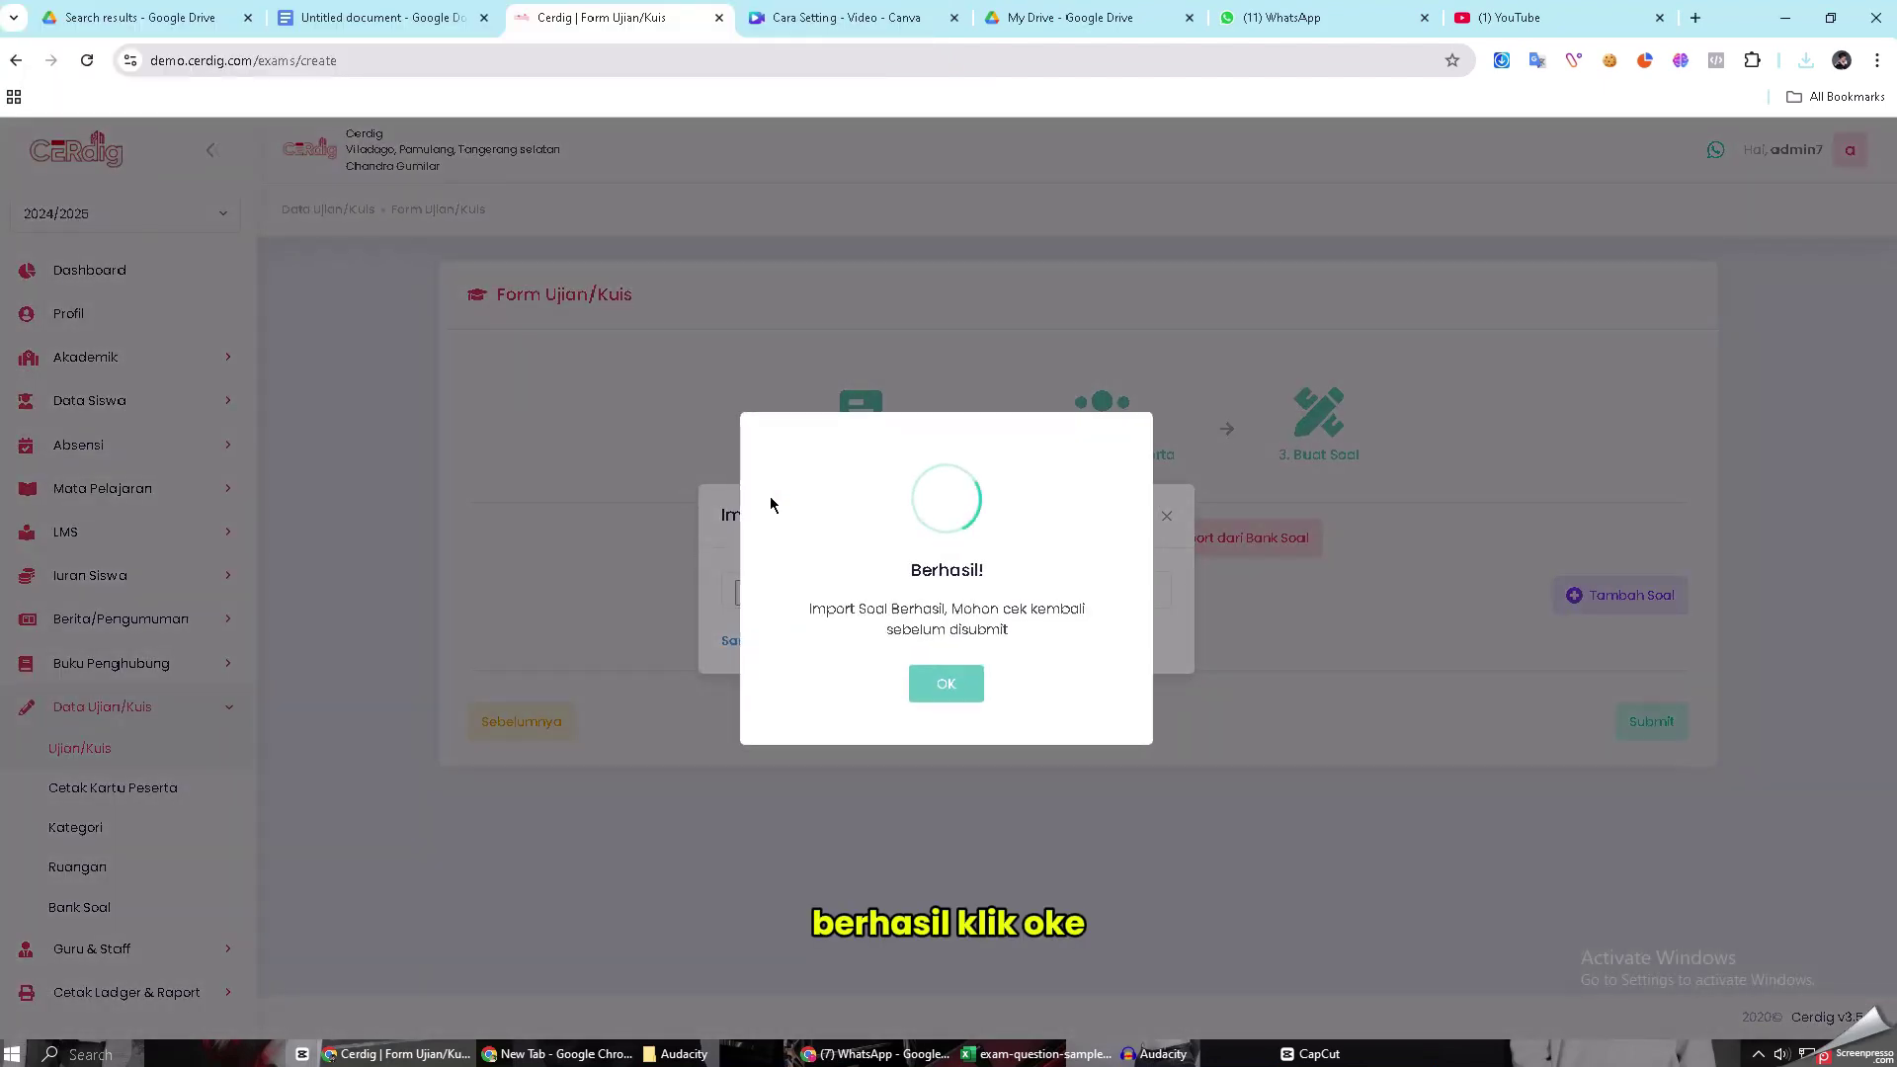
pyautogui.click(936, 686)
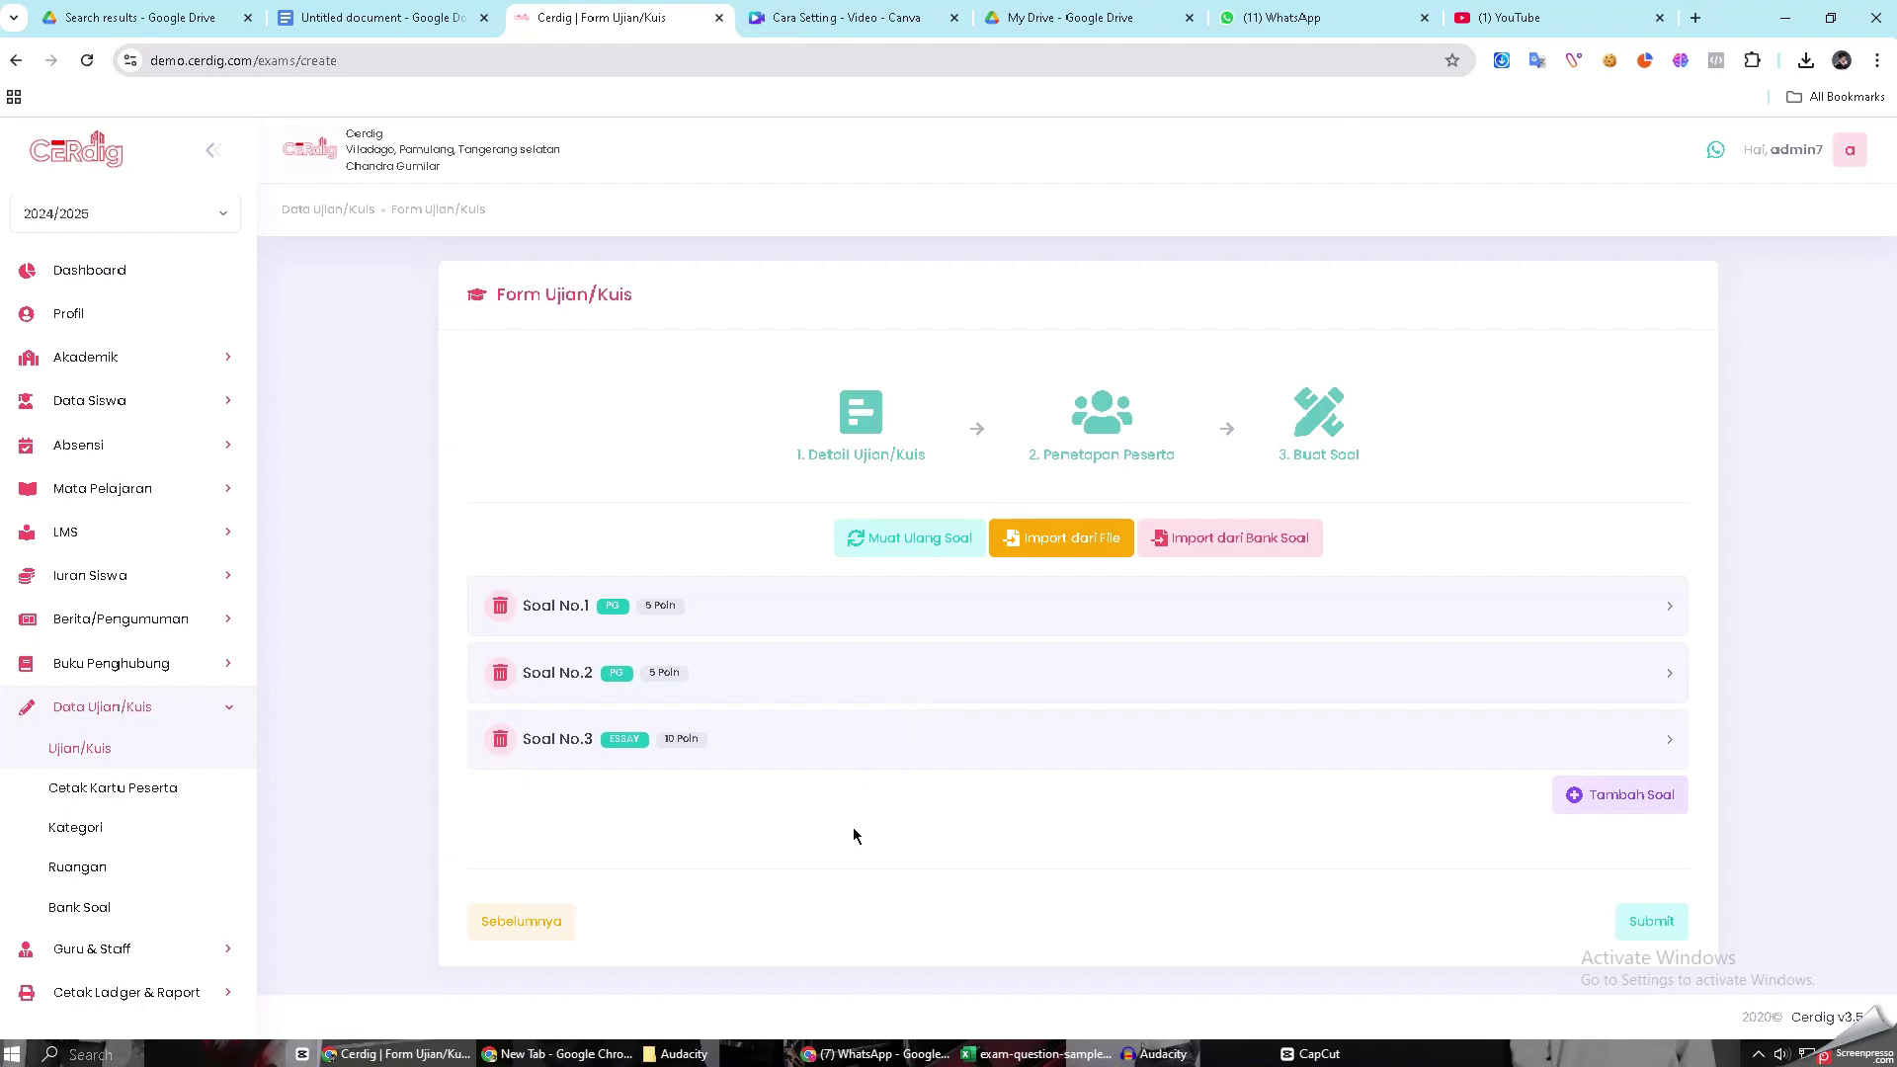
# Expand imported question 1 to review its content, then submit the exam and confirm the submission
pyautogui.click(1289, 634)
pyautogui.scroll(-2, 1198, 750)
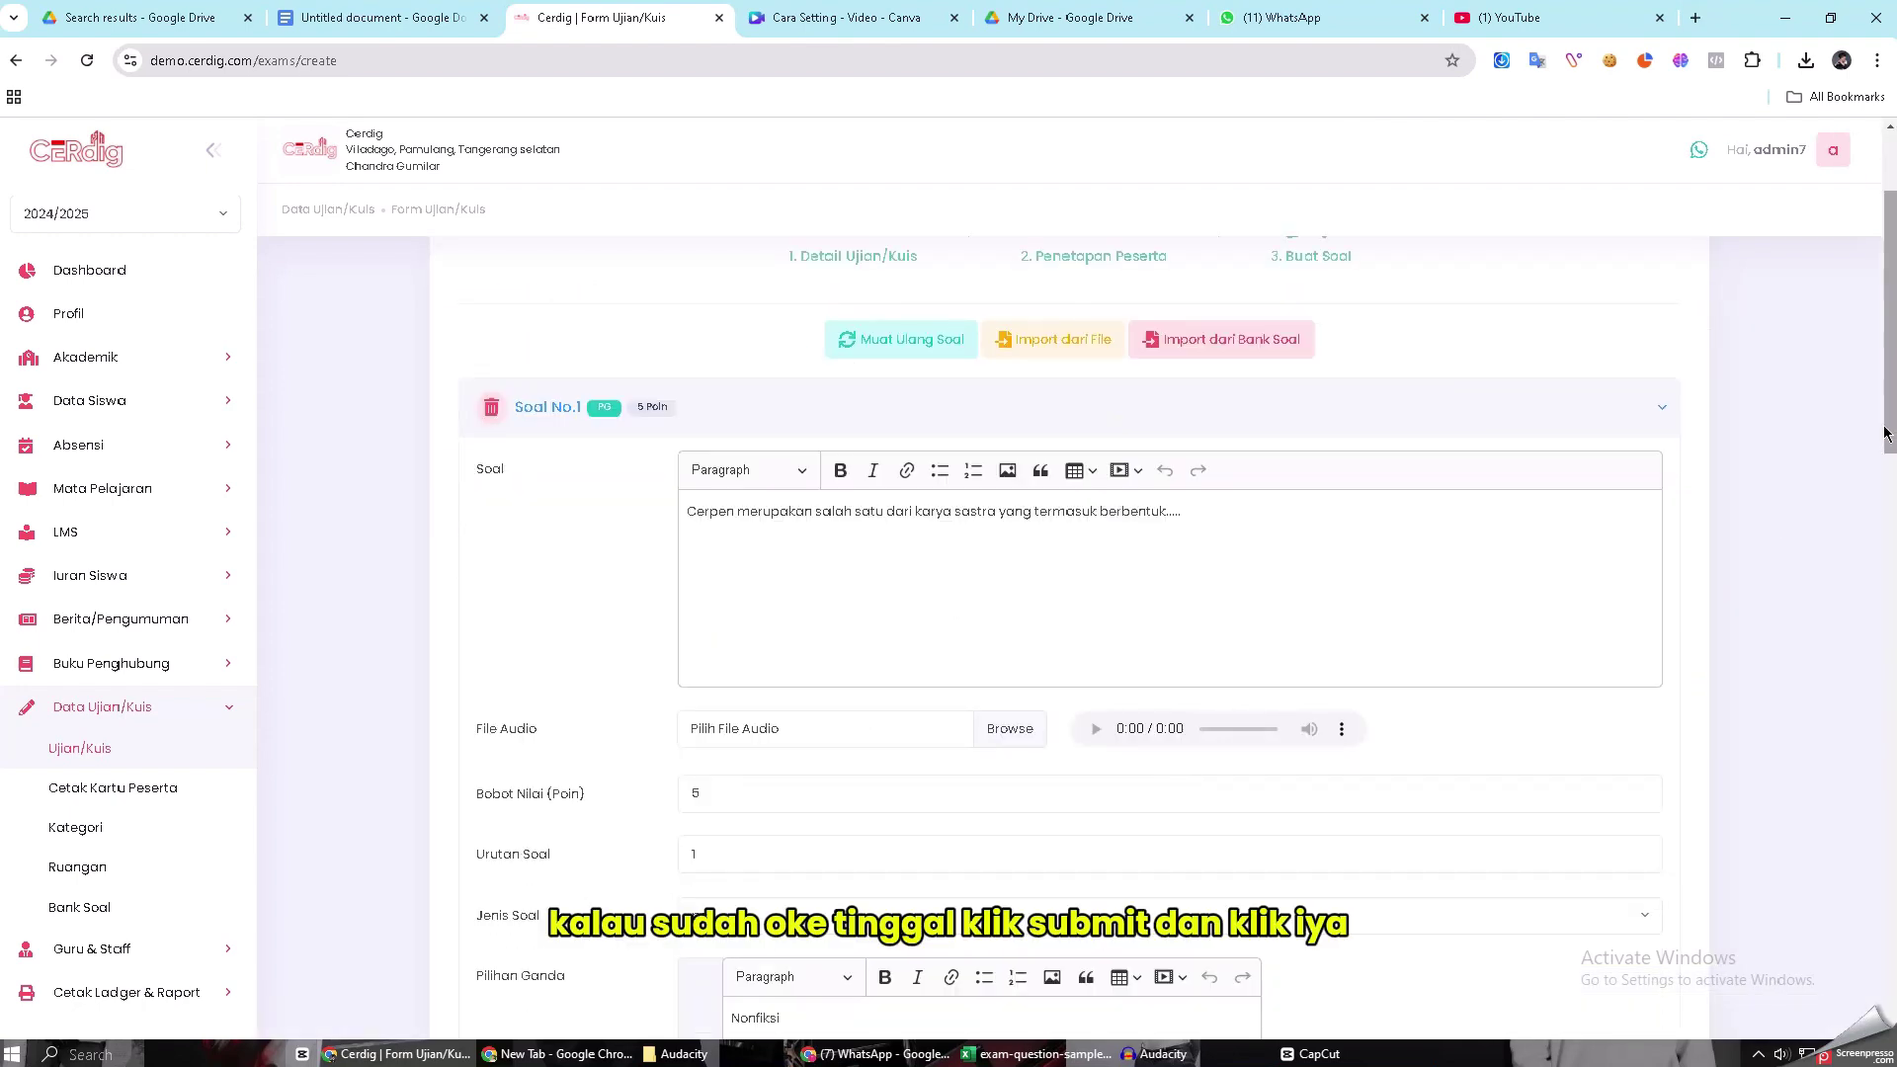
pyautogui.moveTo(1885, 435); pyautogui.dragTo(1884, 997)
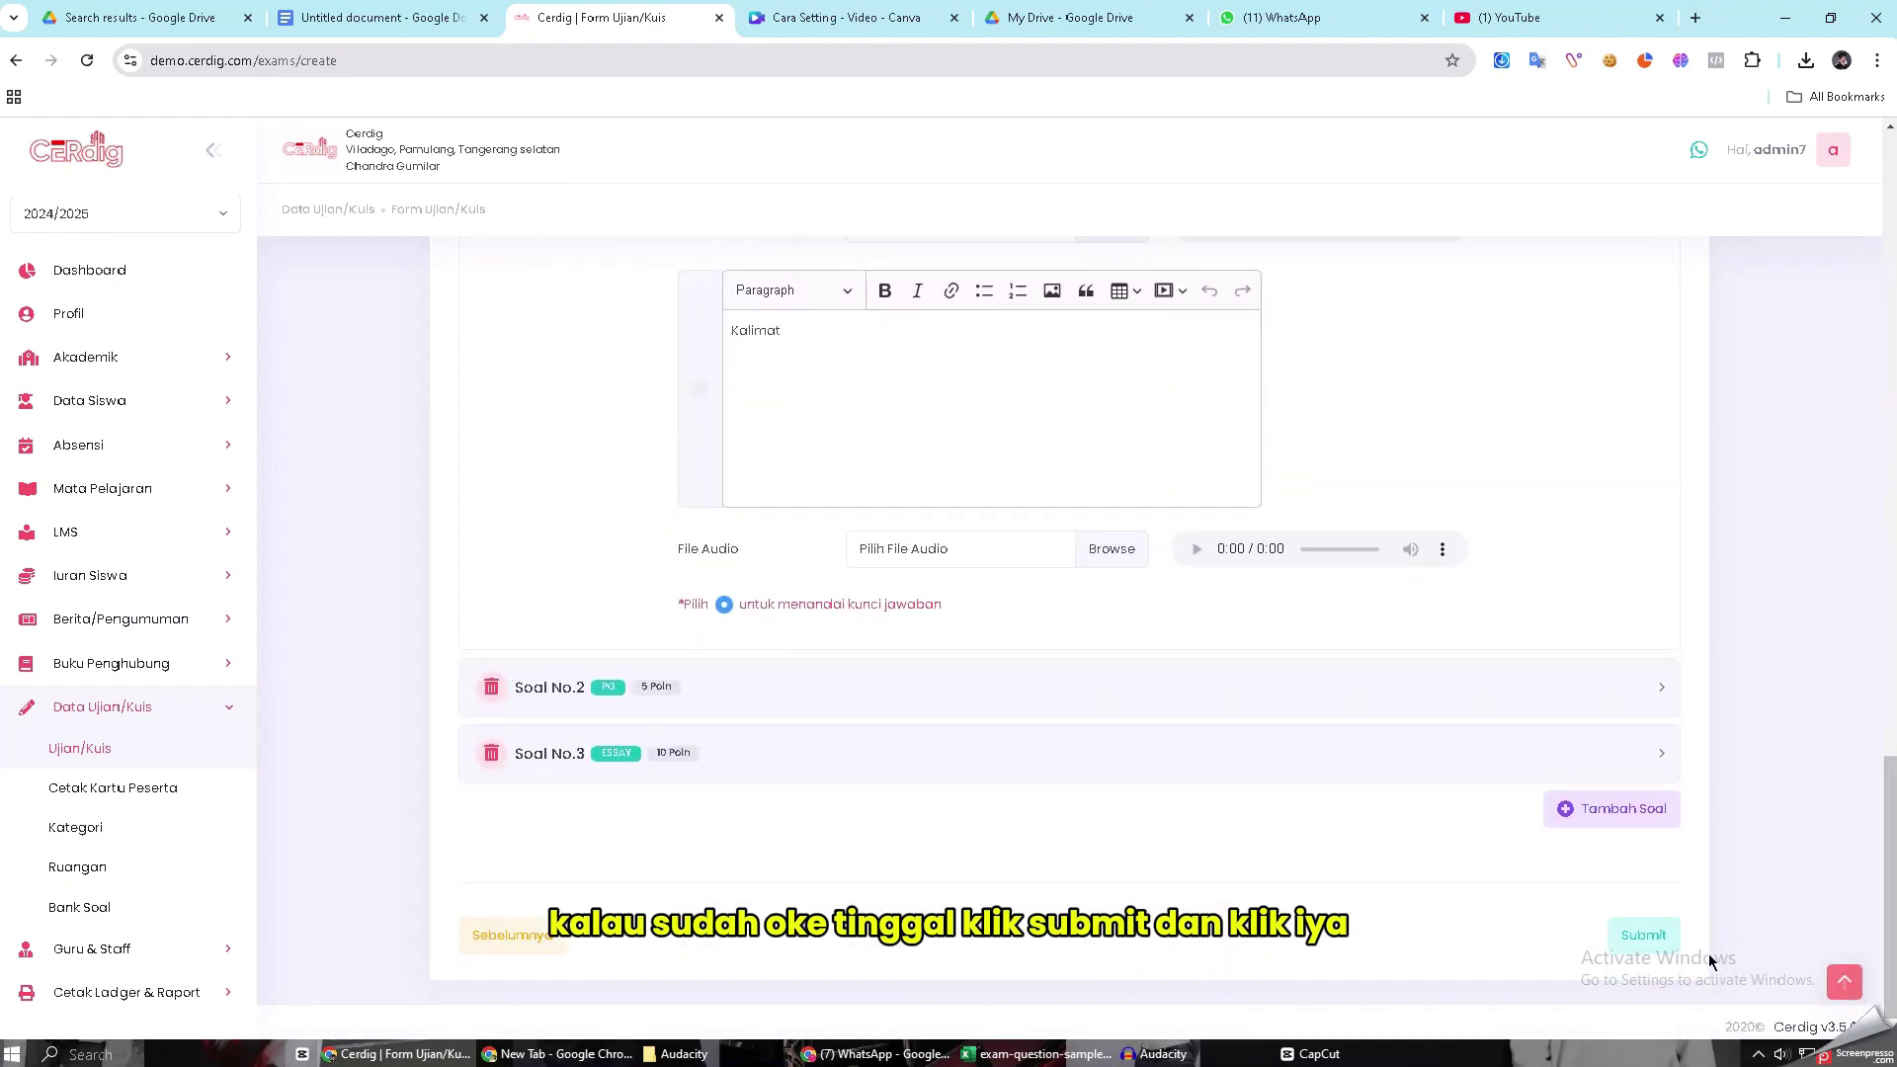
pyautogui.click(1639, 938)
pyautogui.click(874, 669)
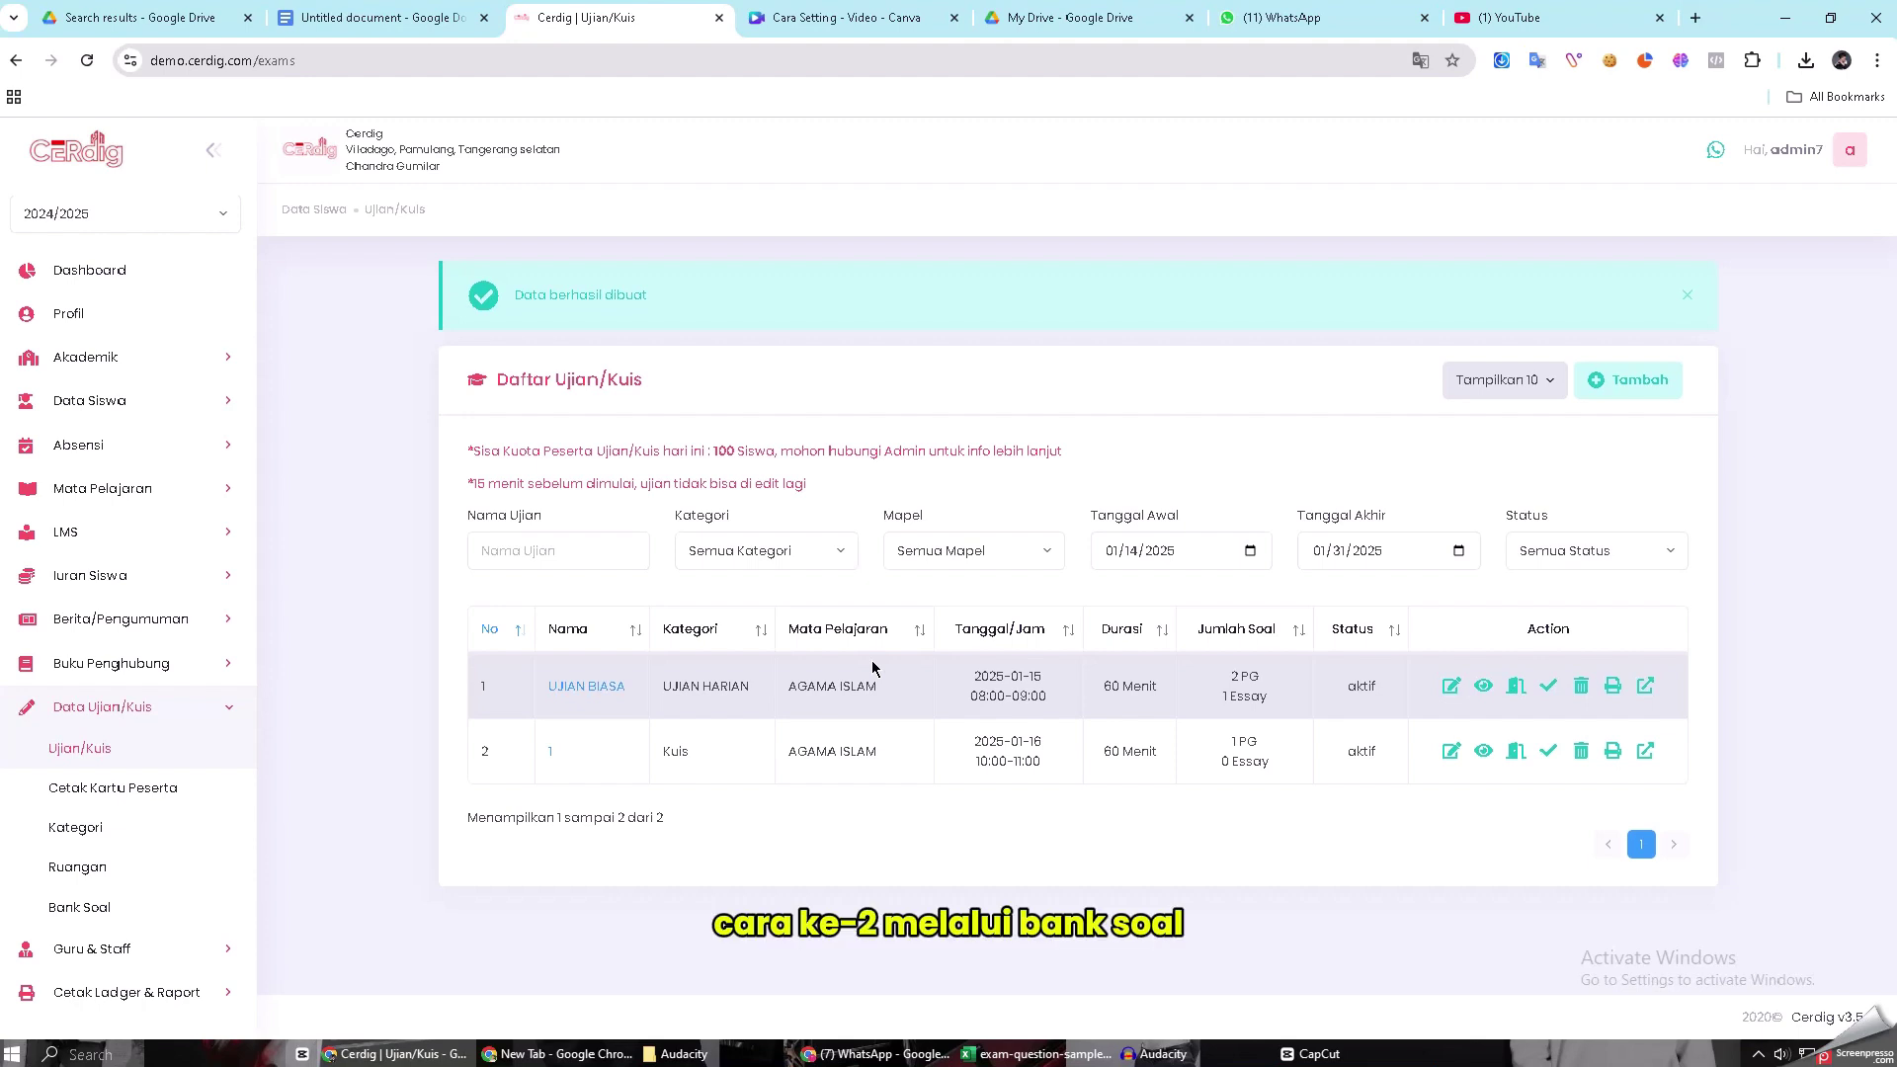
# Open the UJIAN BIASA exam for editing and select the first five multiple-choice questions (pg/20) in the question bank
pyautogui.click(1451, 686)
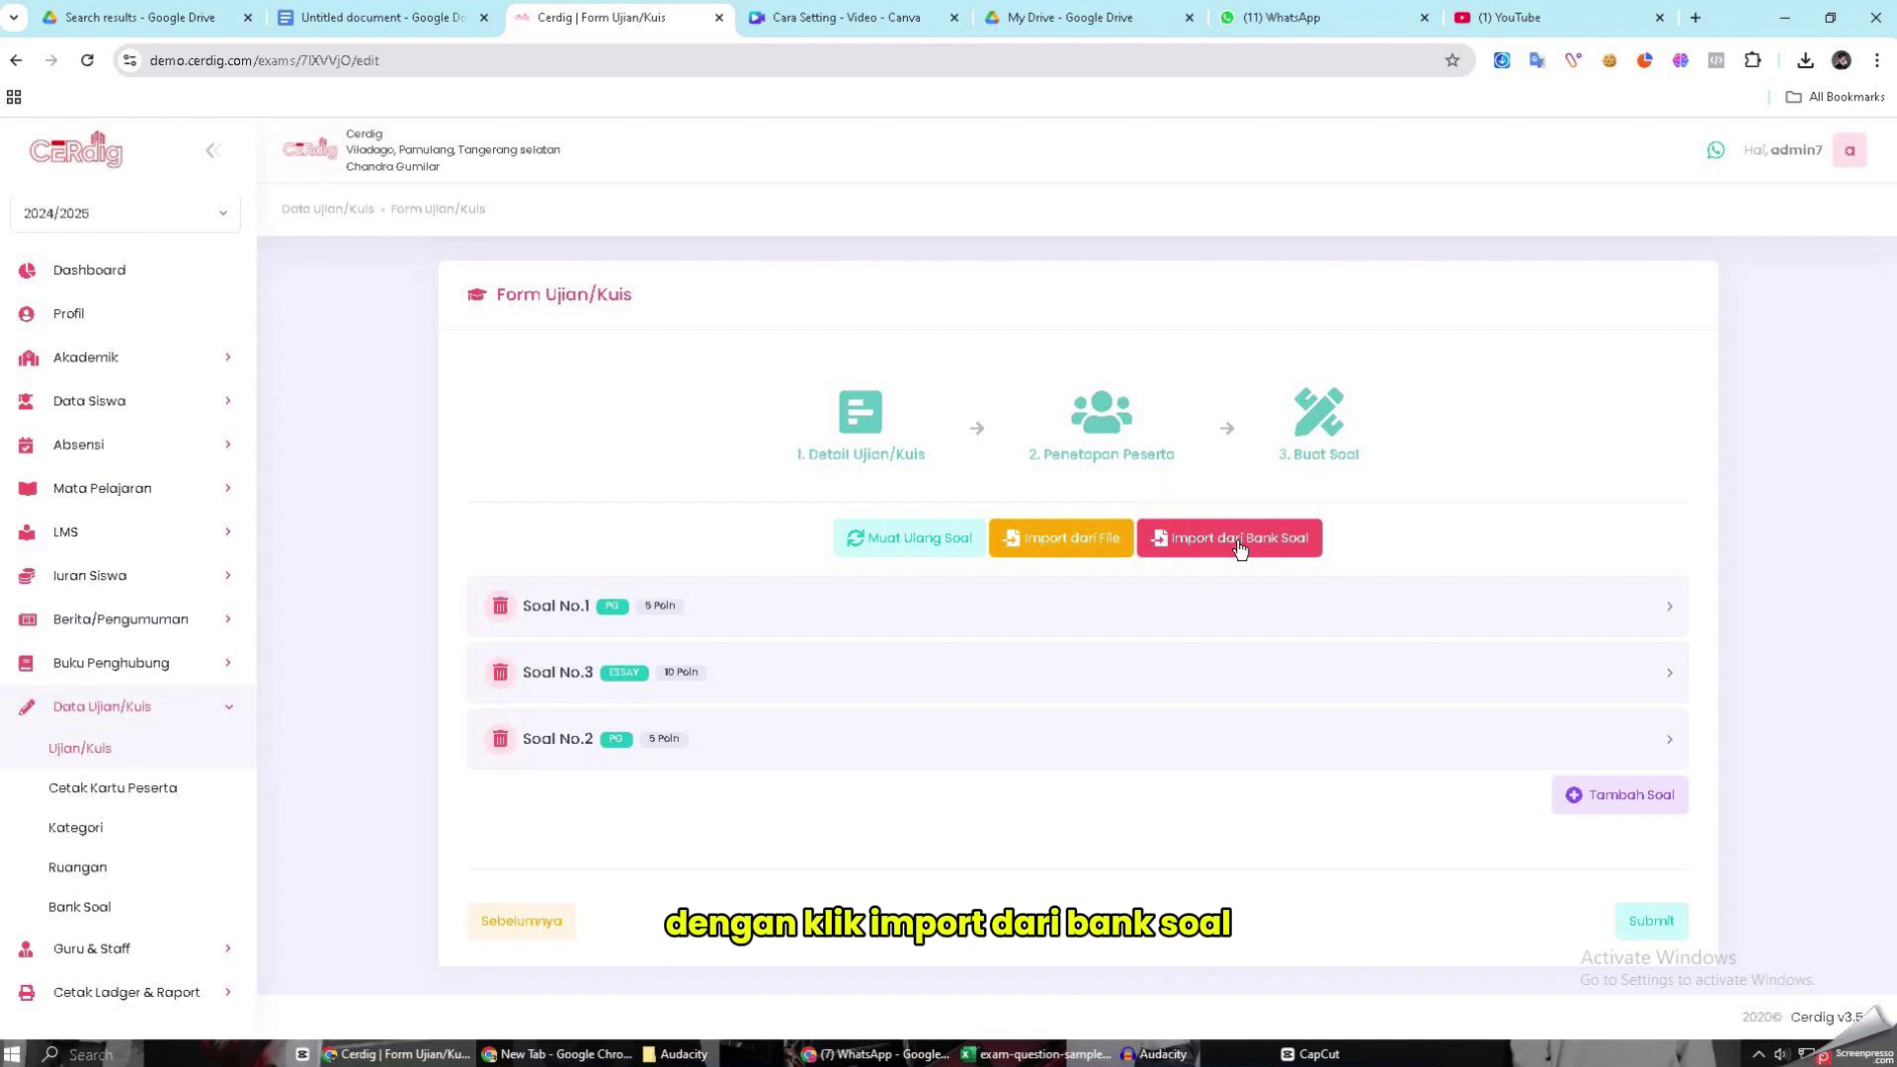
pyautogui.click(1240, 548)
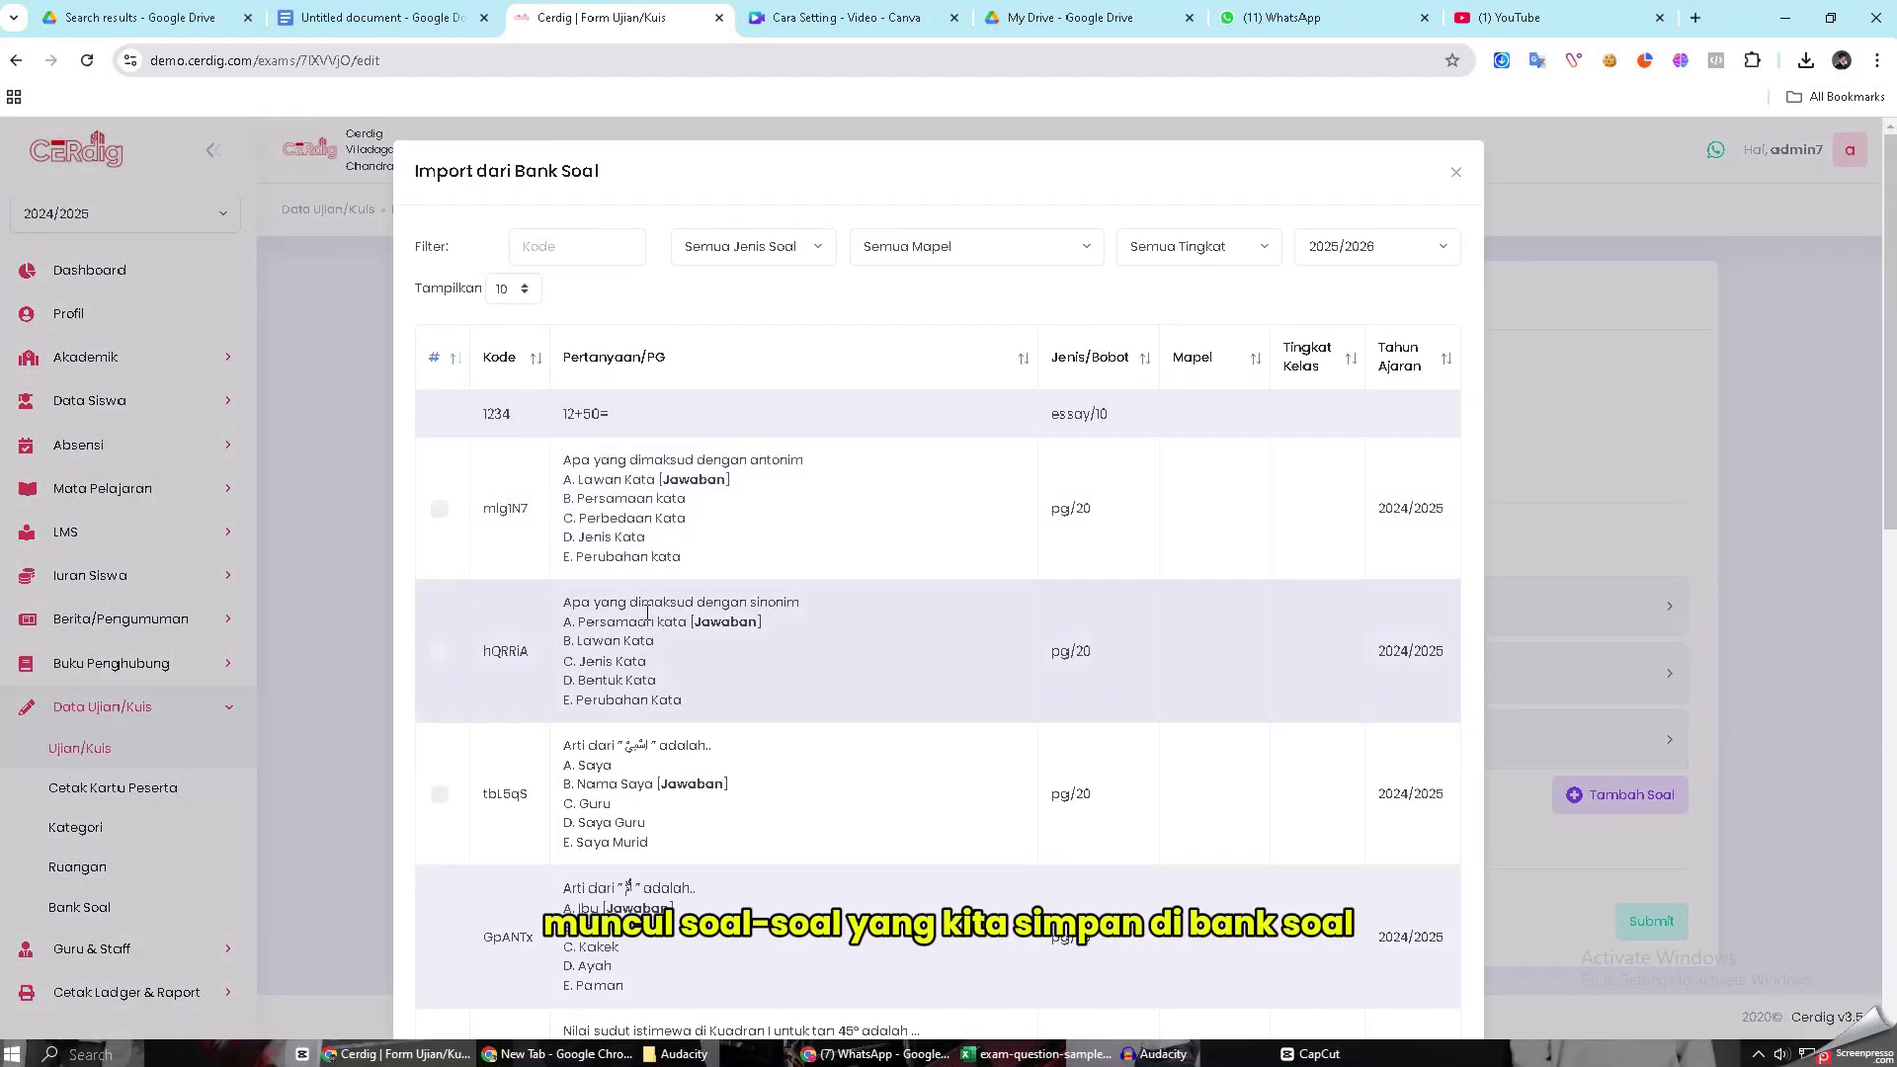
pyautogui.click(439, 508)
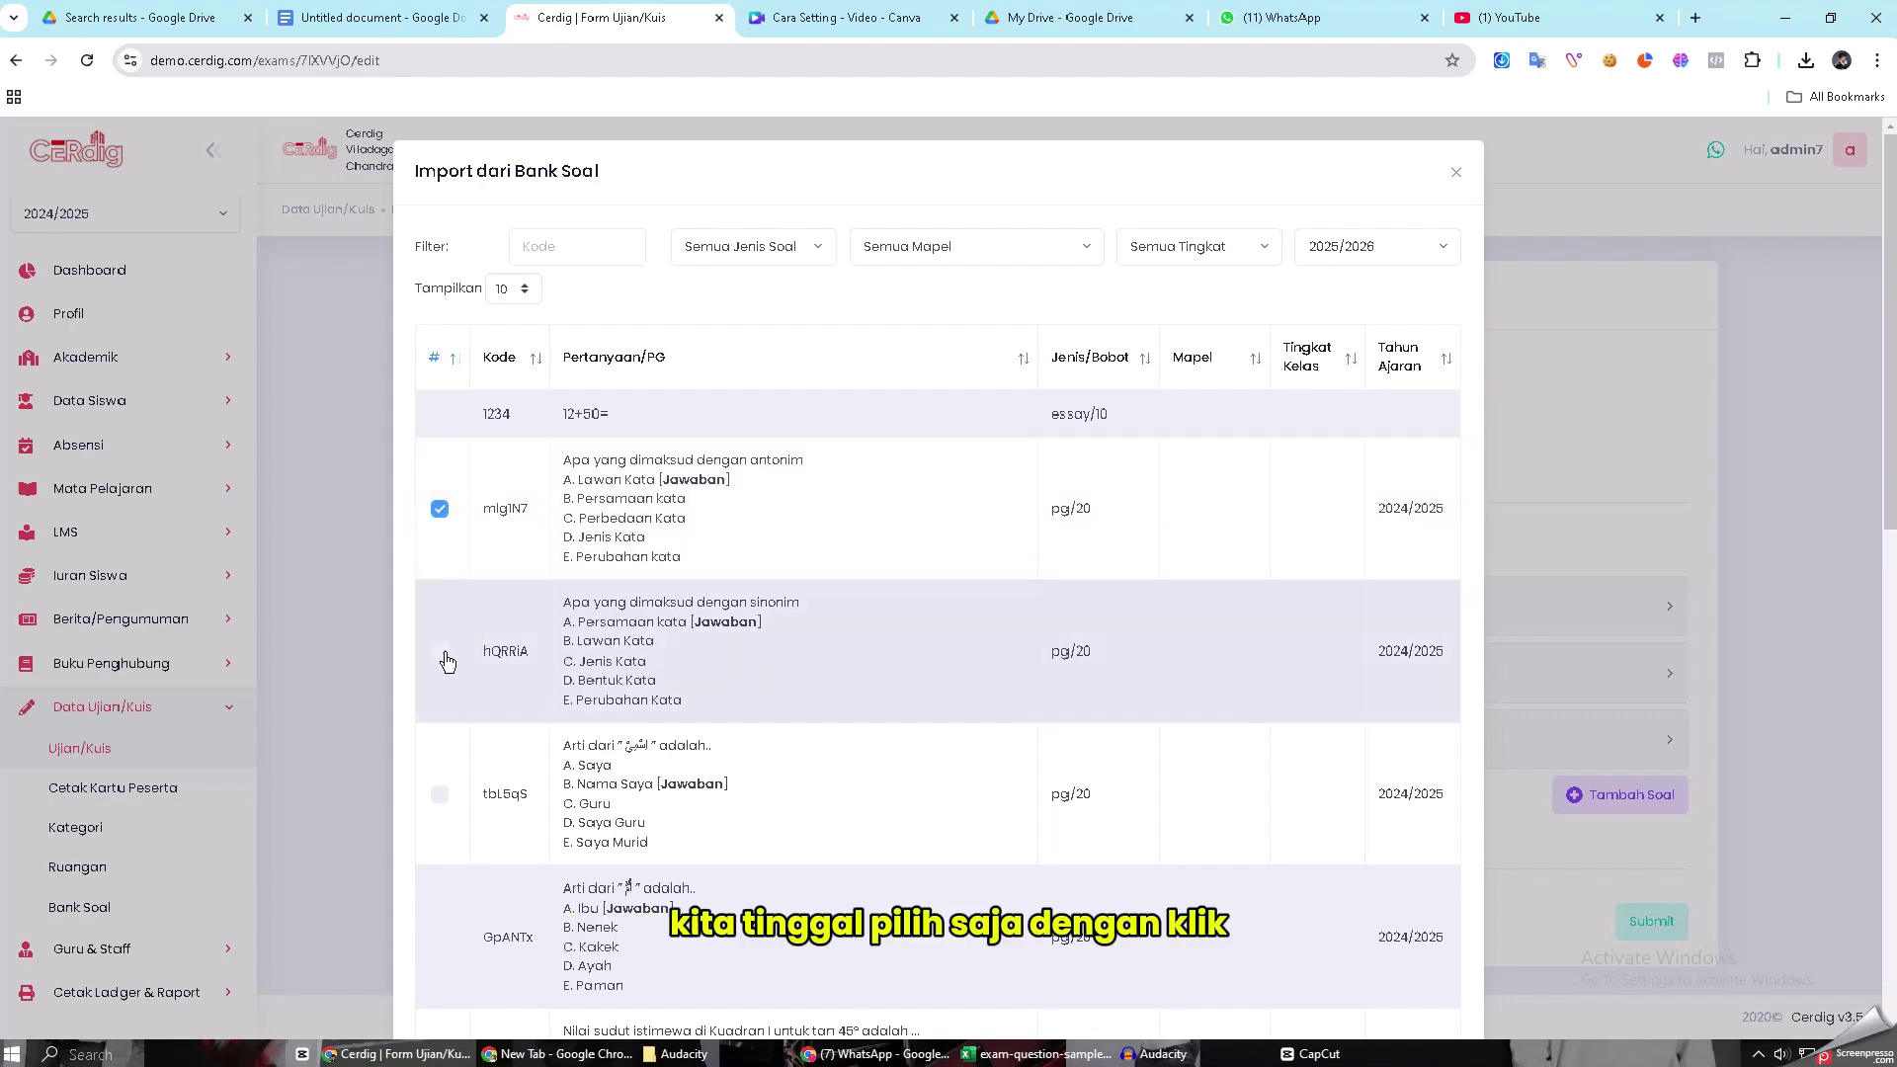
pyautogui.click(439, 651)
pyautogui.click(440, 794)
pyautogui.click(440, 935)
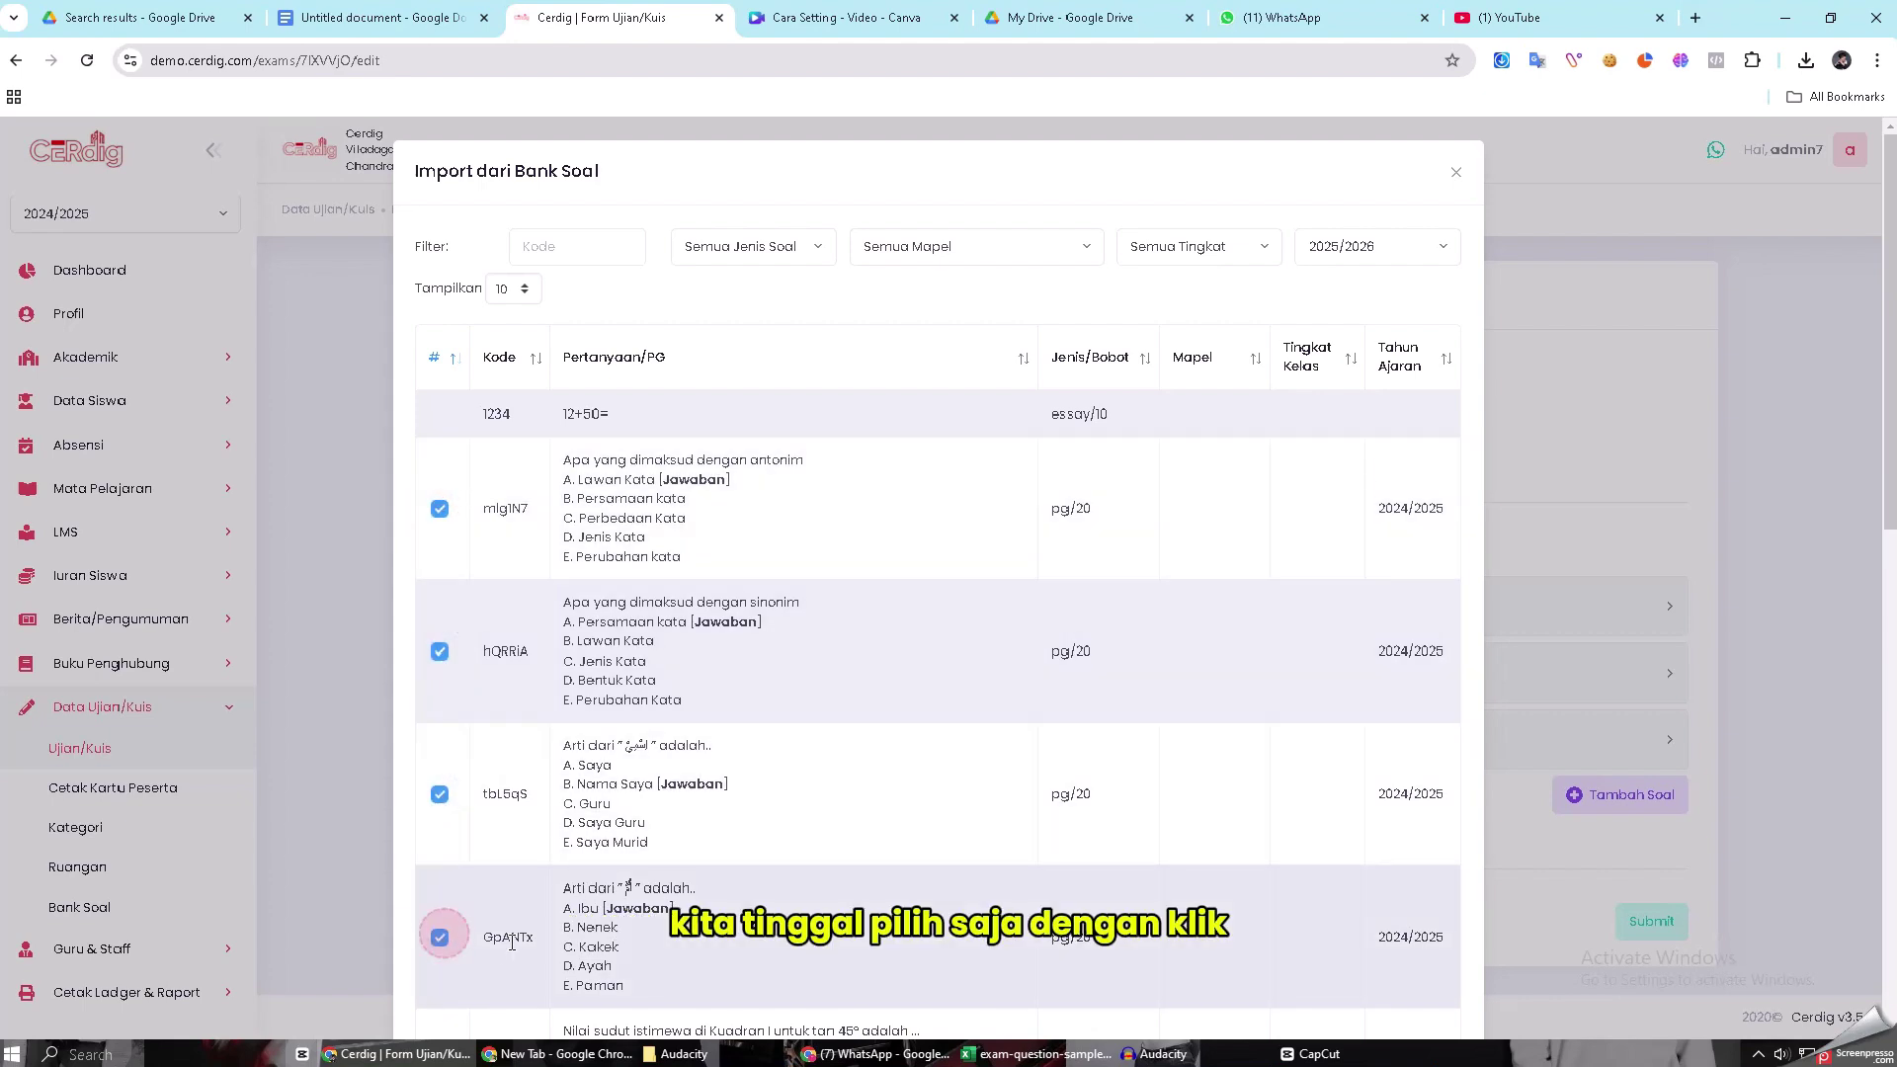
pyautogui.scroll(-2, 592, 800)
pyautogui.scroll(-1, 592, 805)
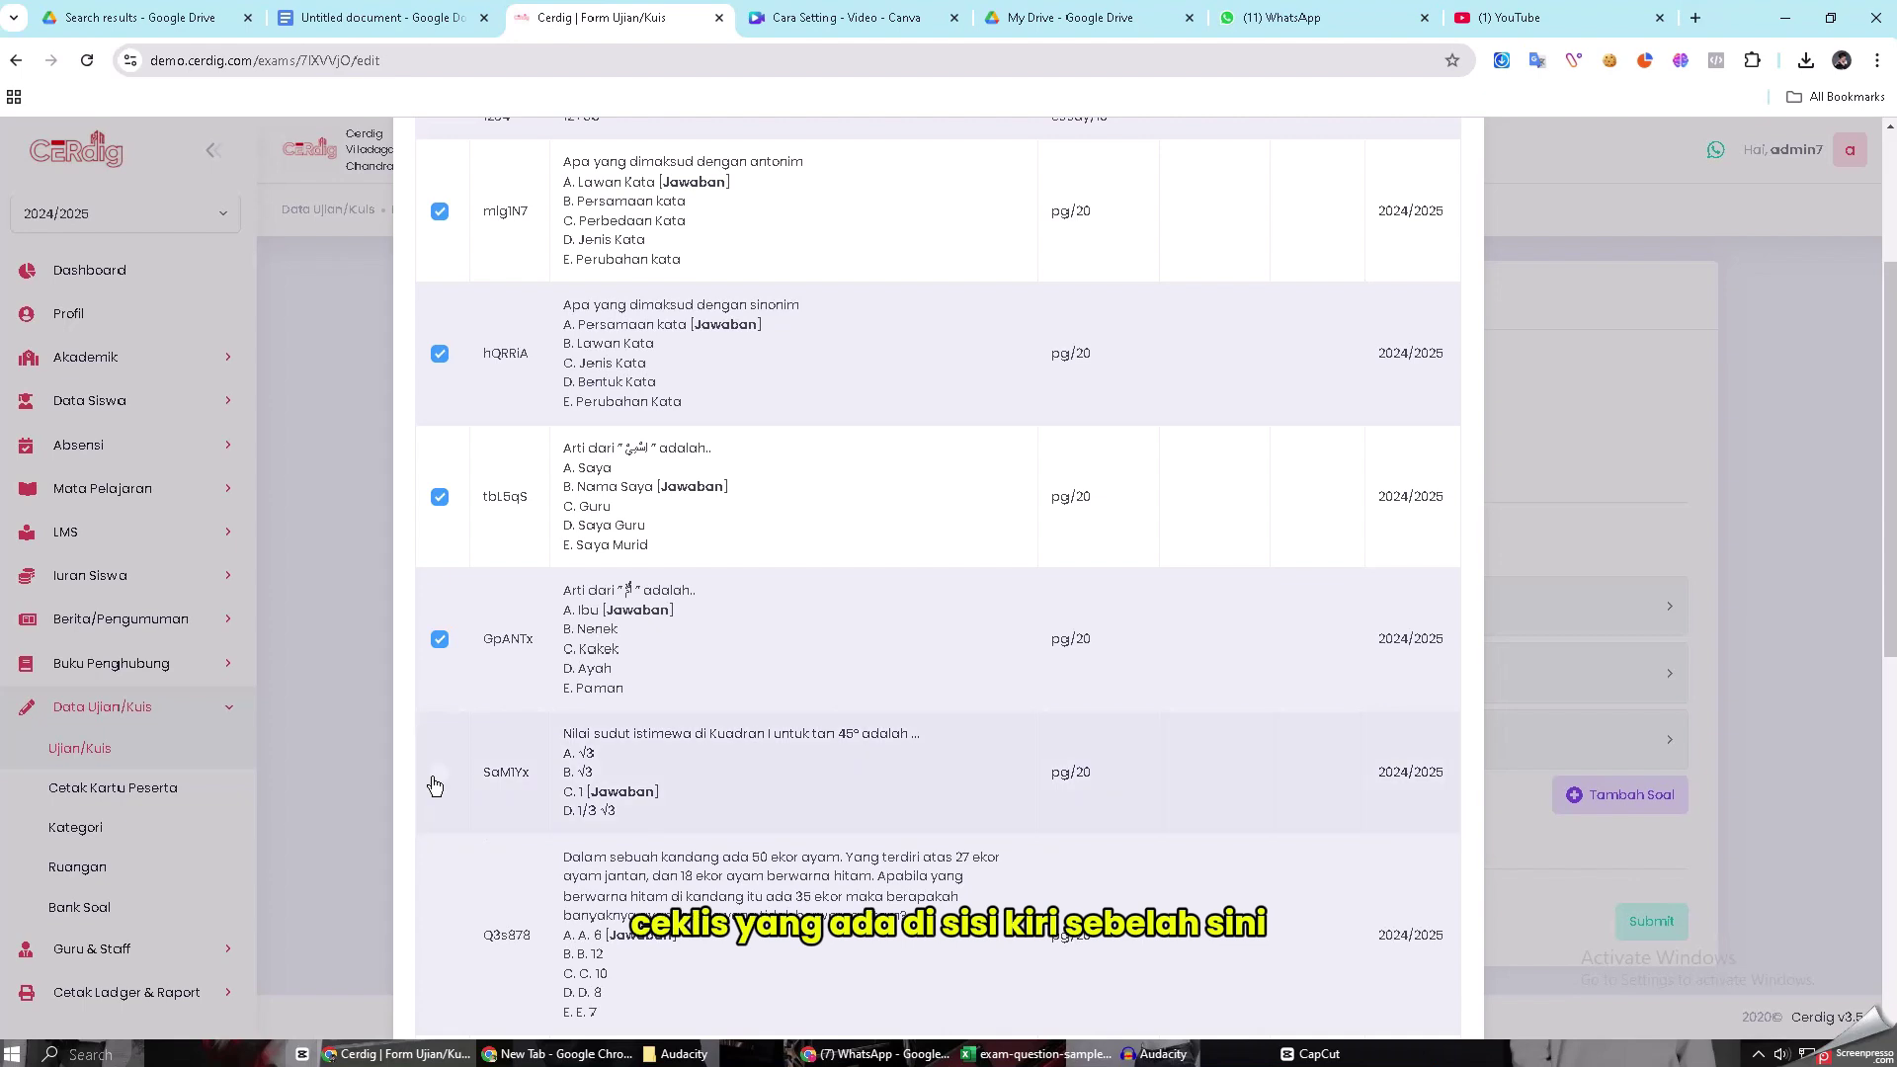
pyautogui.click(440, 773)
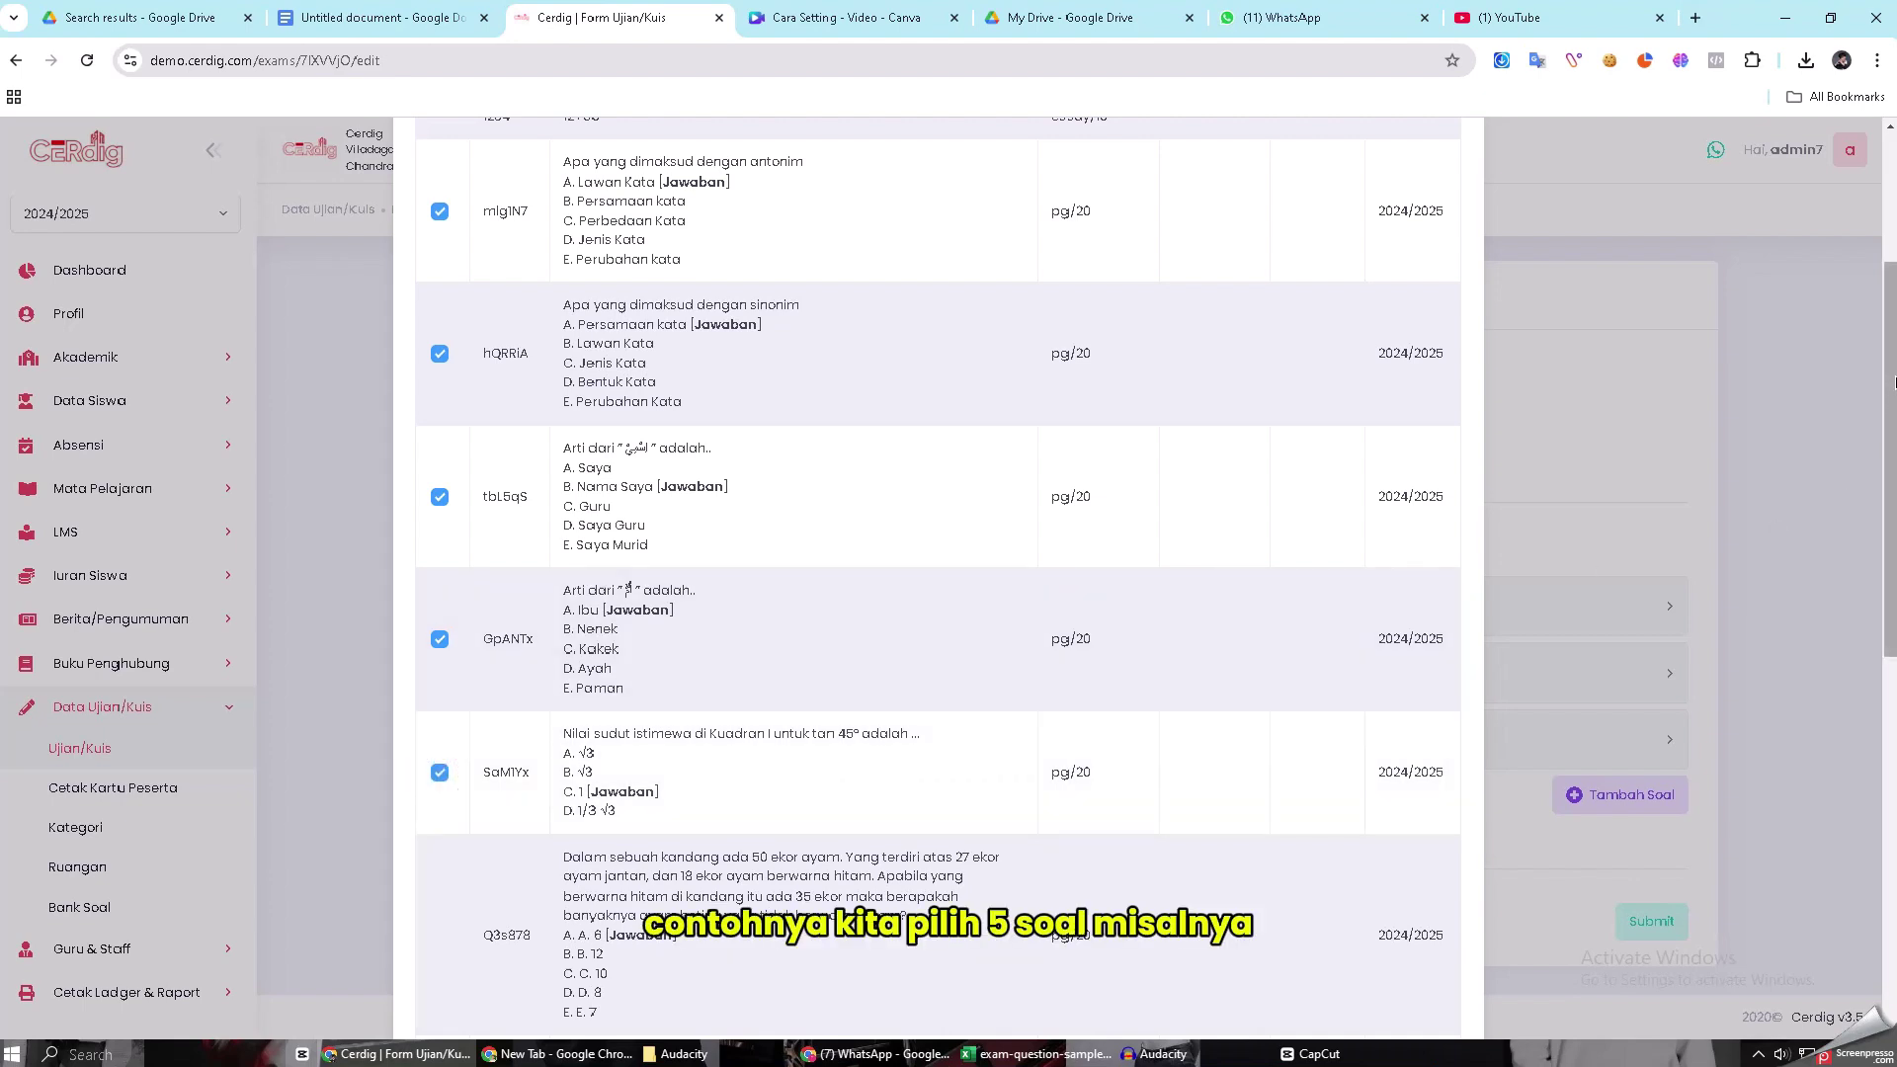
# Import the selected question bank items into the exam and close the question bank
pyautogui.moveTo(1892, 383); pyautogui.dragTo(1882, 823)
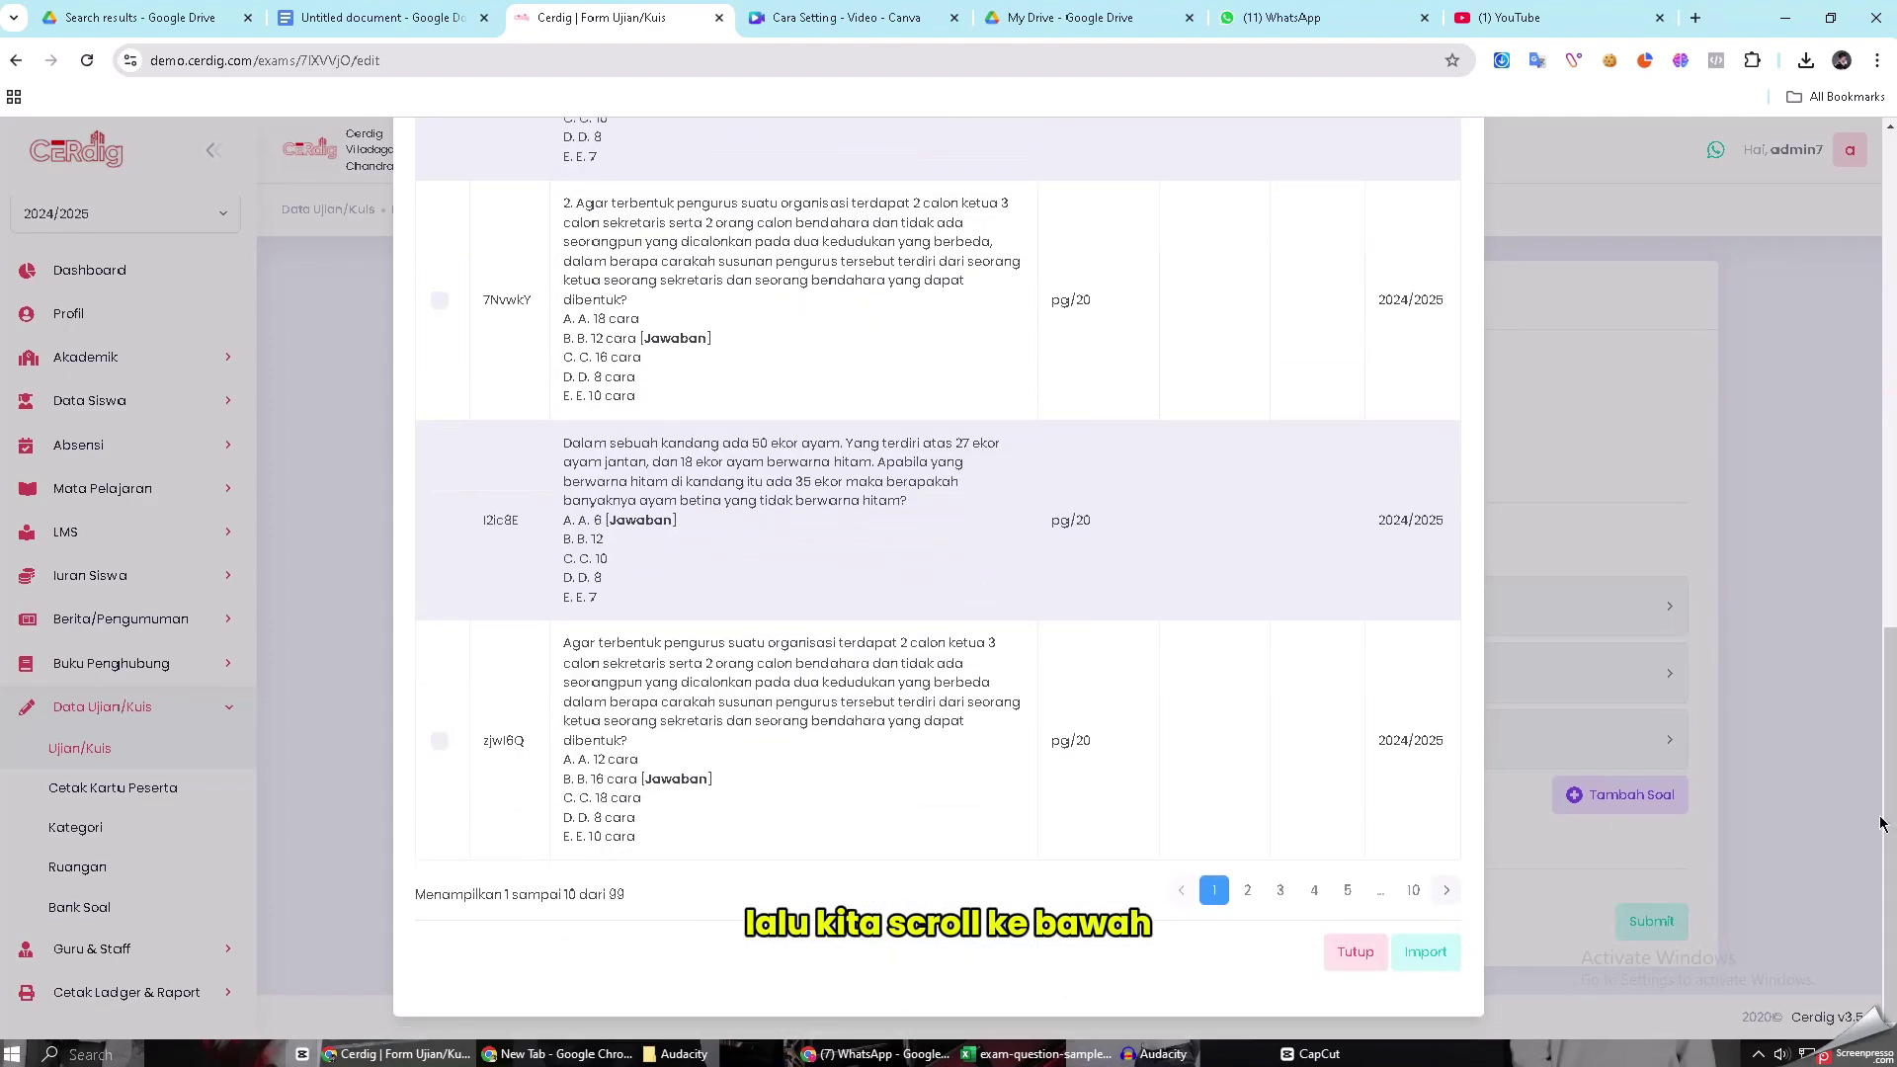
pyautogui.click(1420, 963)
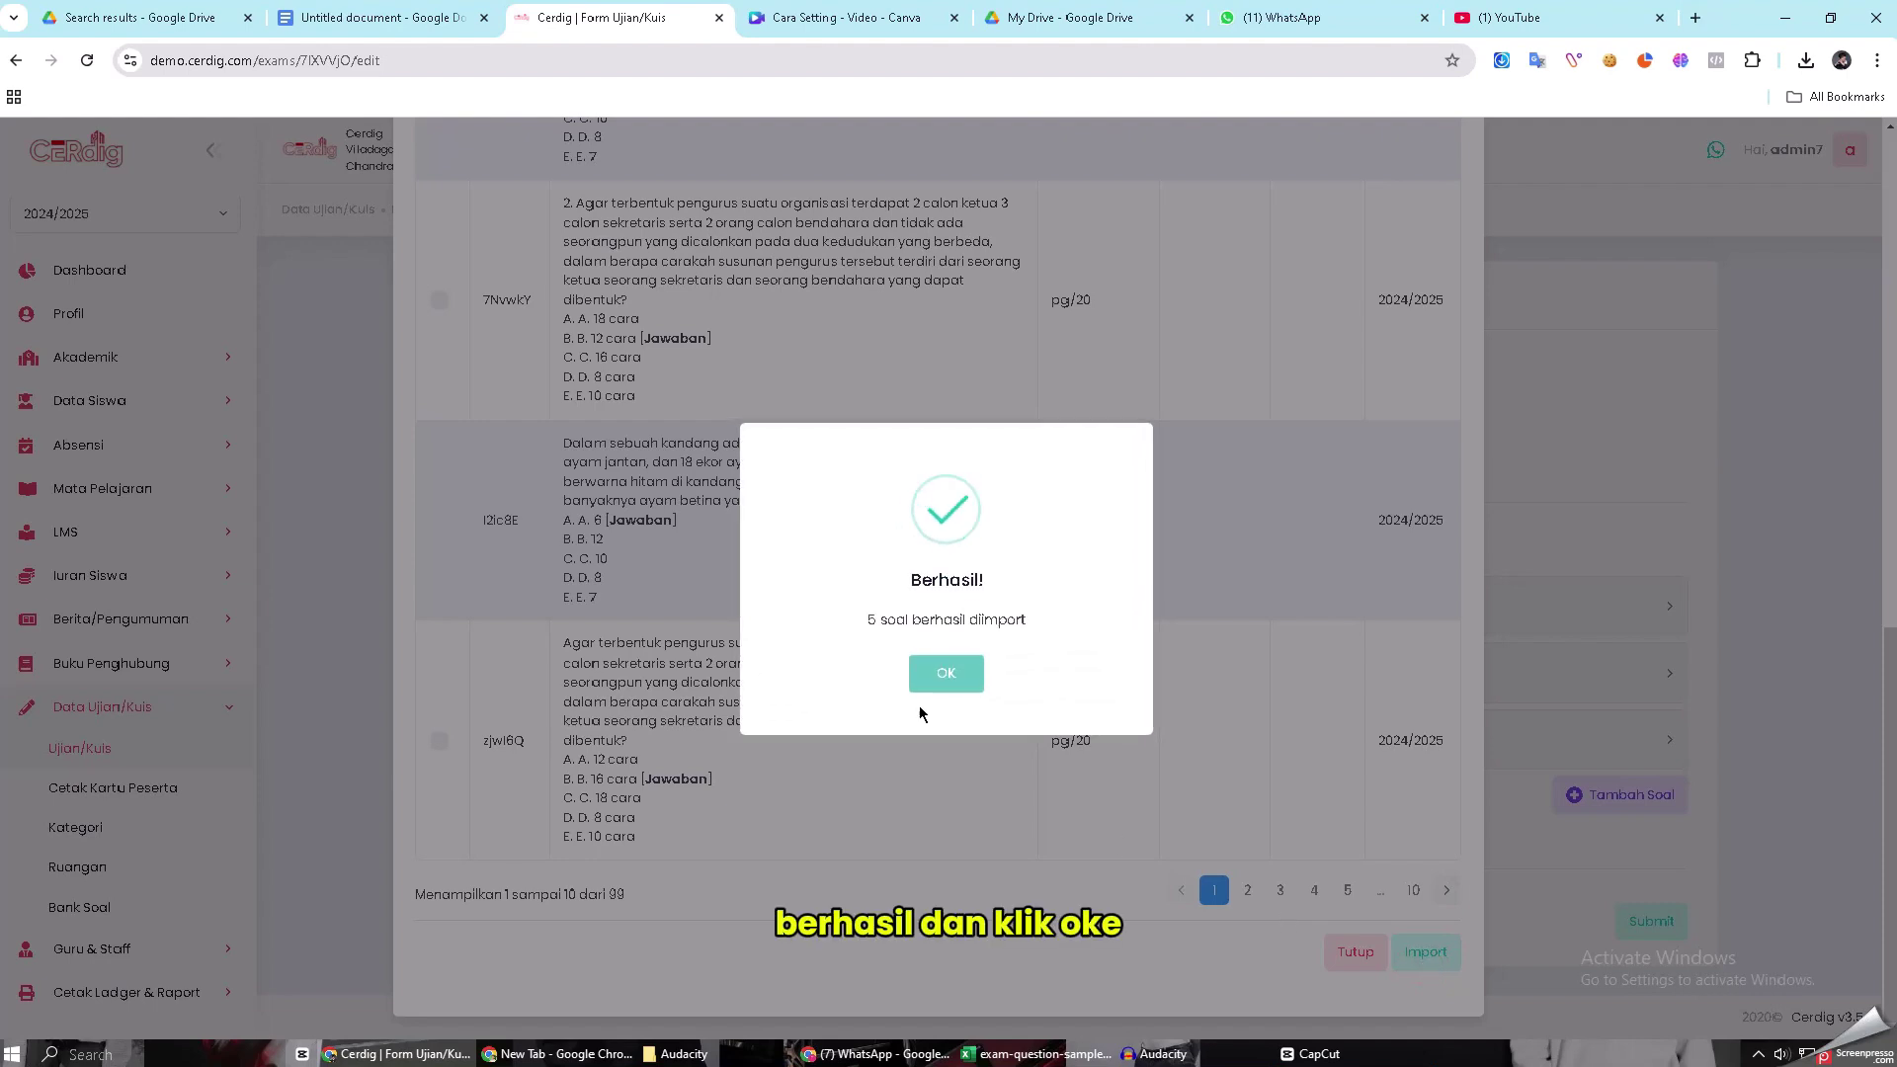
pyautogui.click(940, 673)
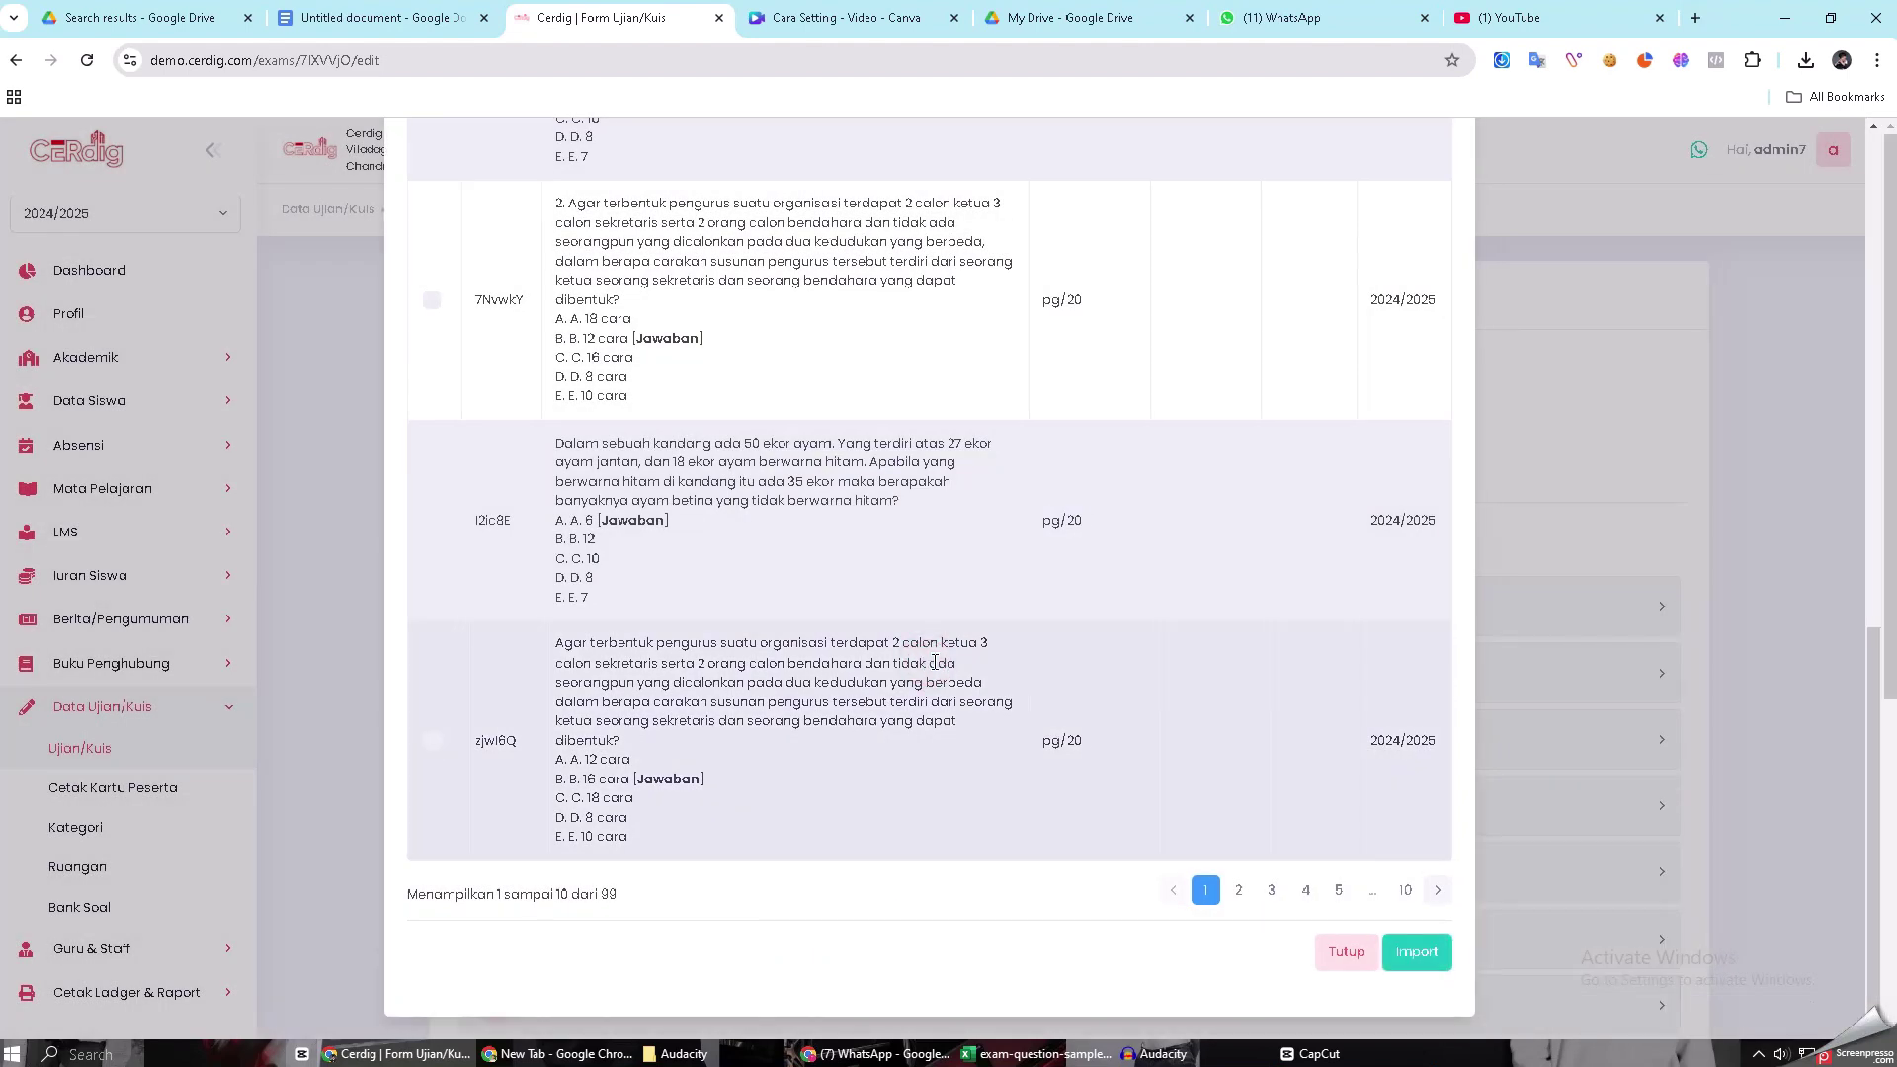
pyautogui.click(1346, 951)
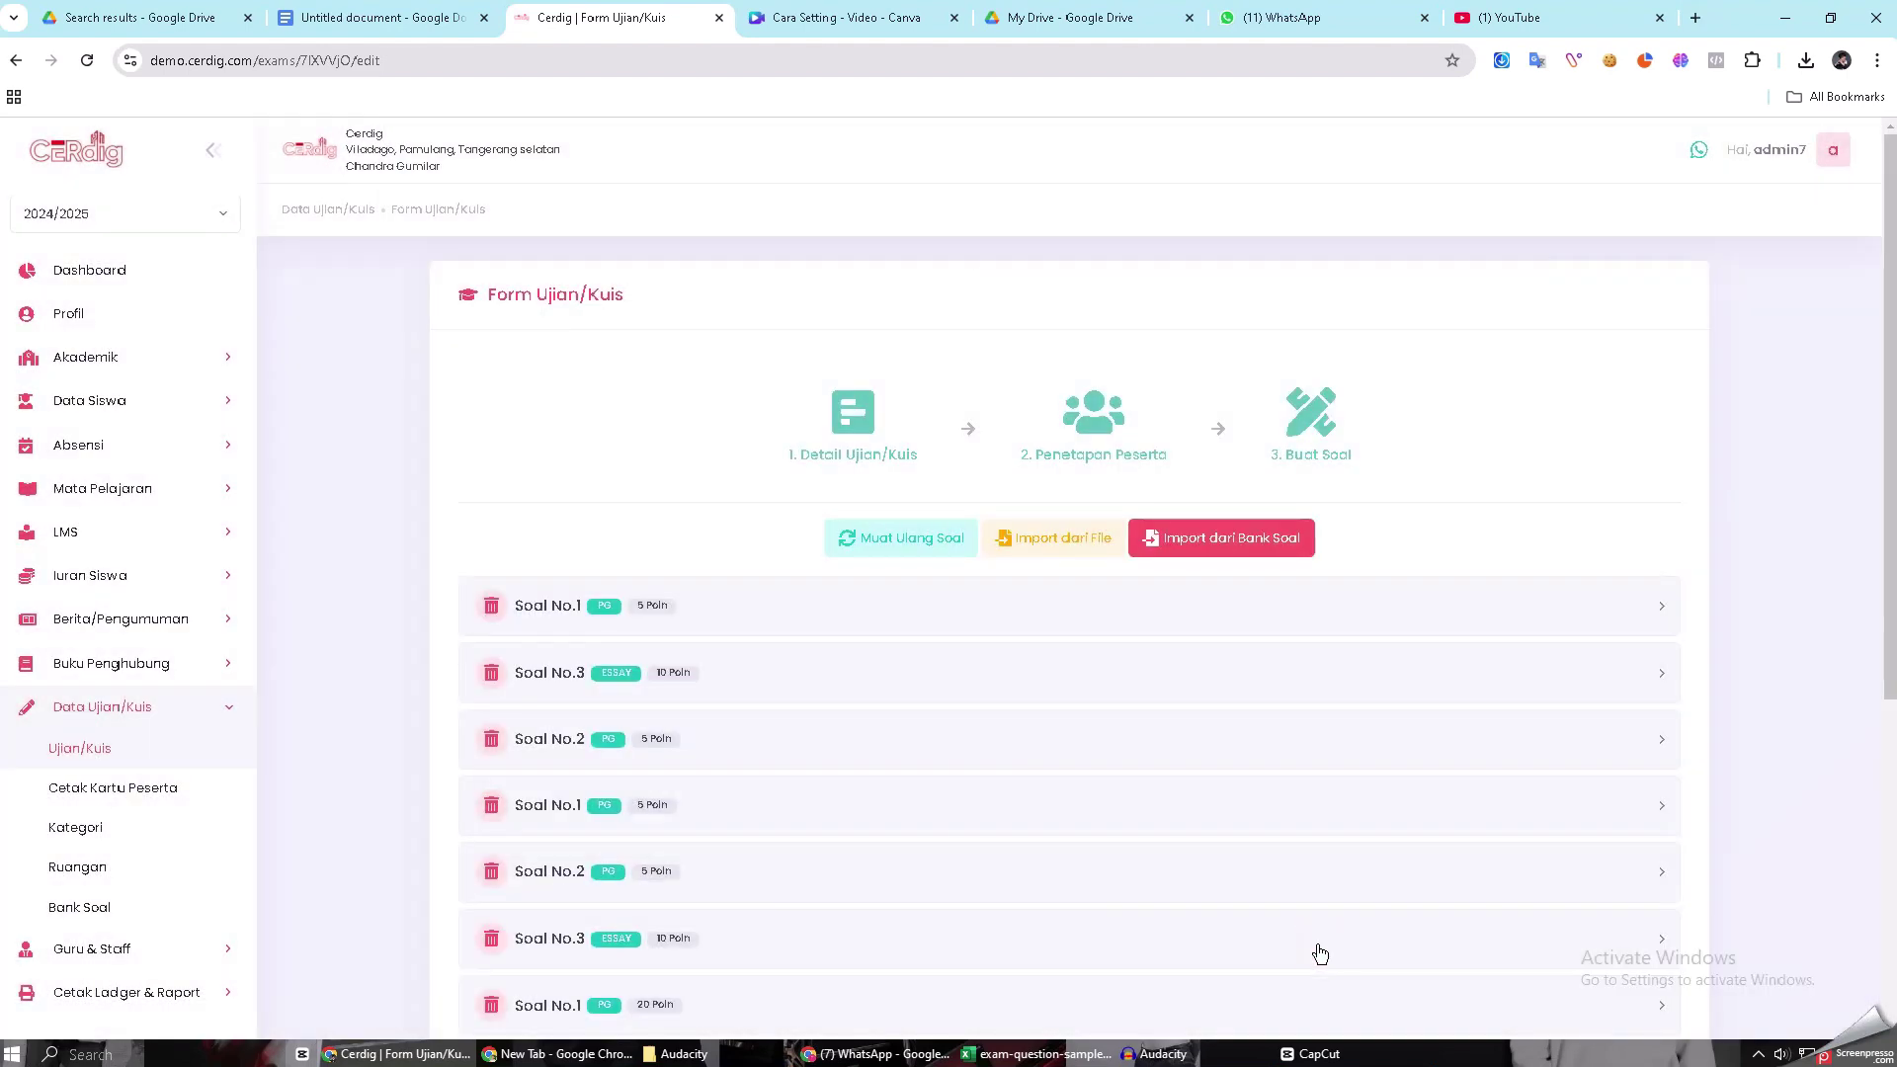
# Delete the 5-point Soal No.1 at the start of the exam's question list and confirm the deletion
pyautogui.moveTo(1885, 487); pyautogui.dragTo(1890, 671)
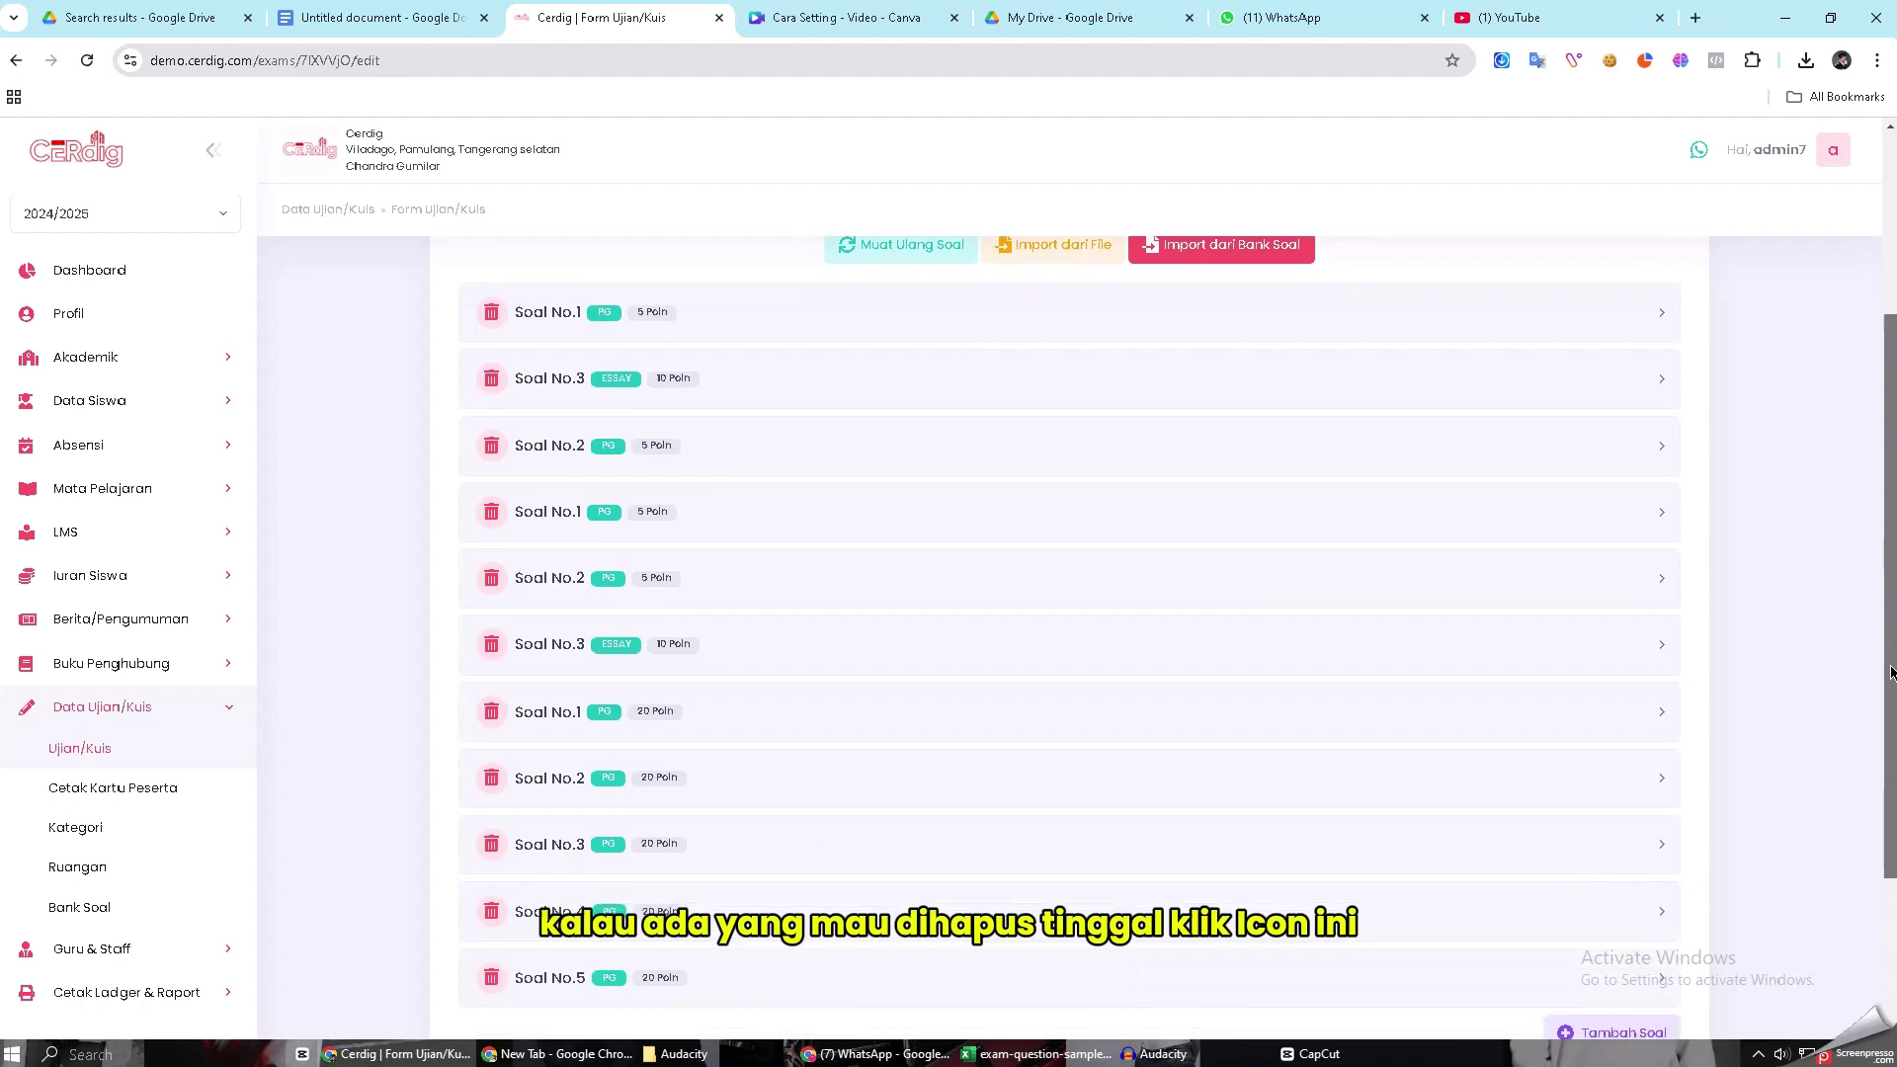
pyautogui.click(490, 313)
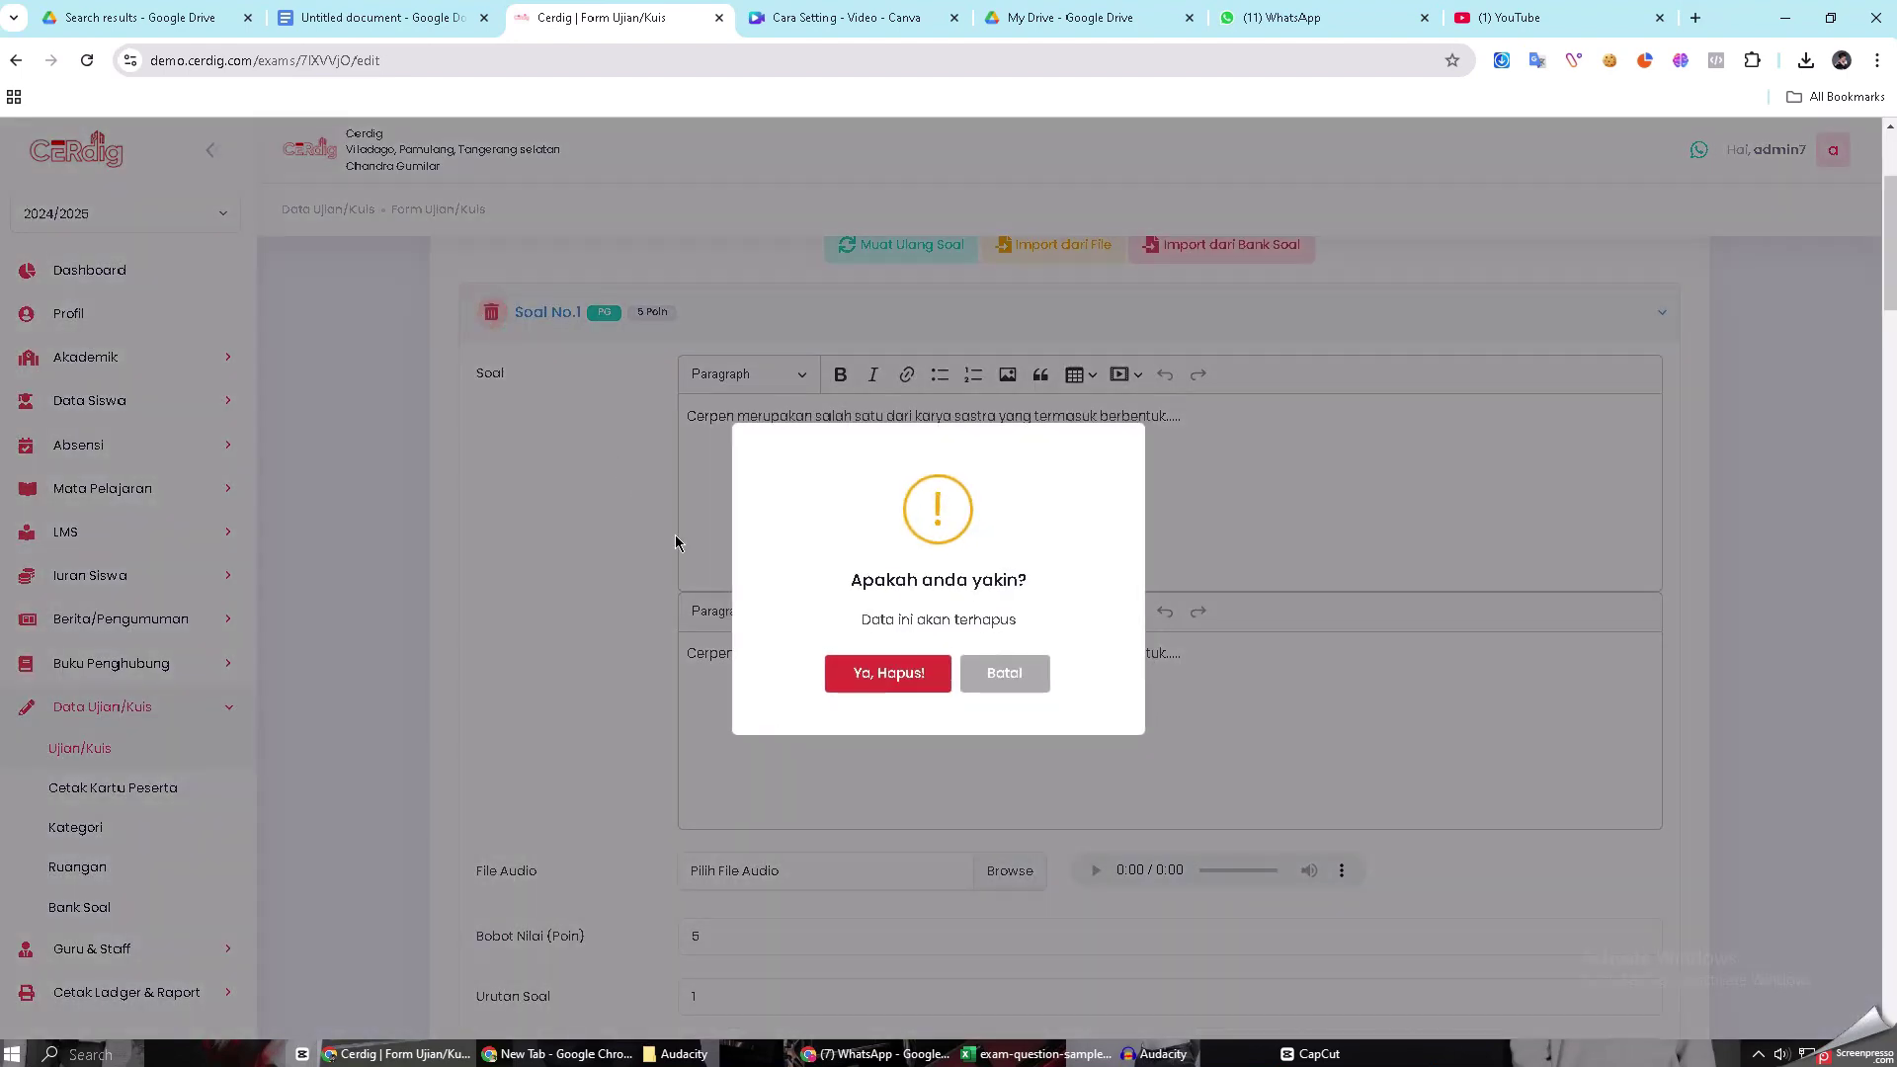
pyautogui.click(880, 674)
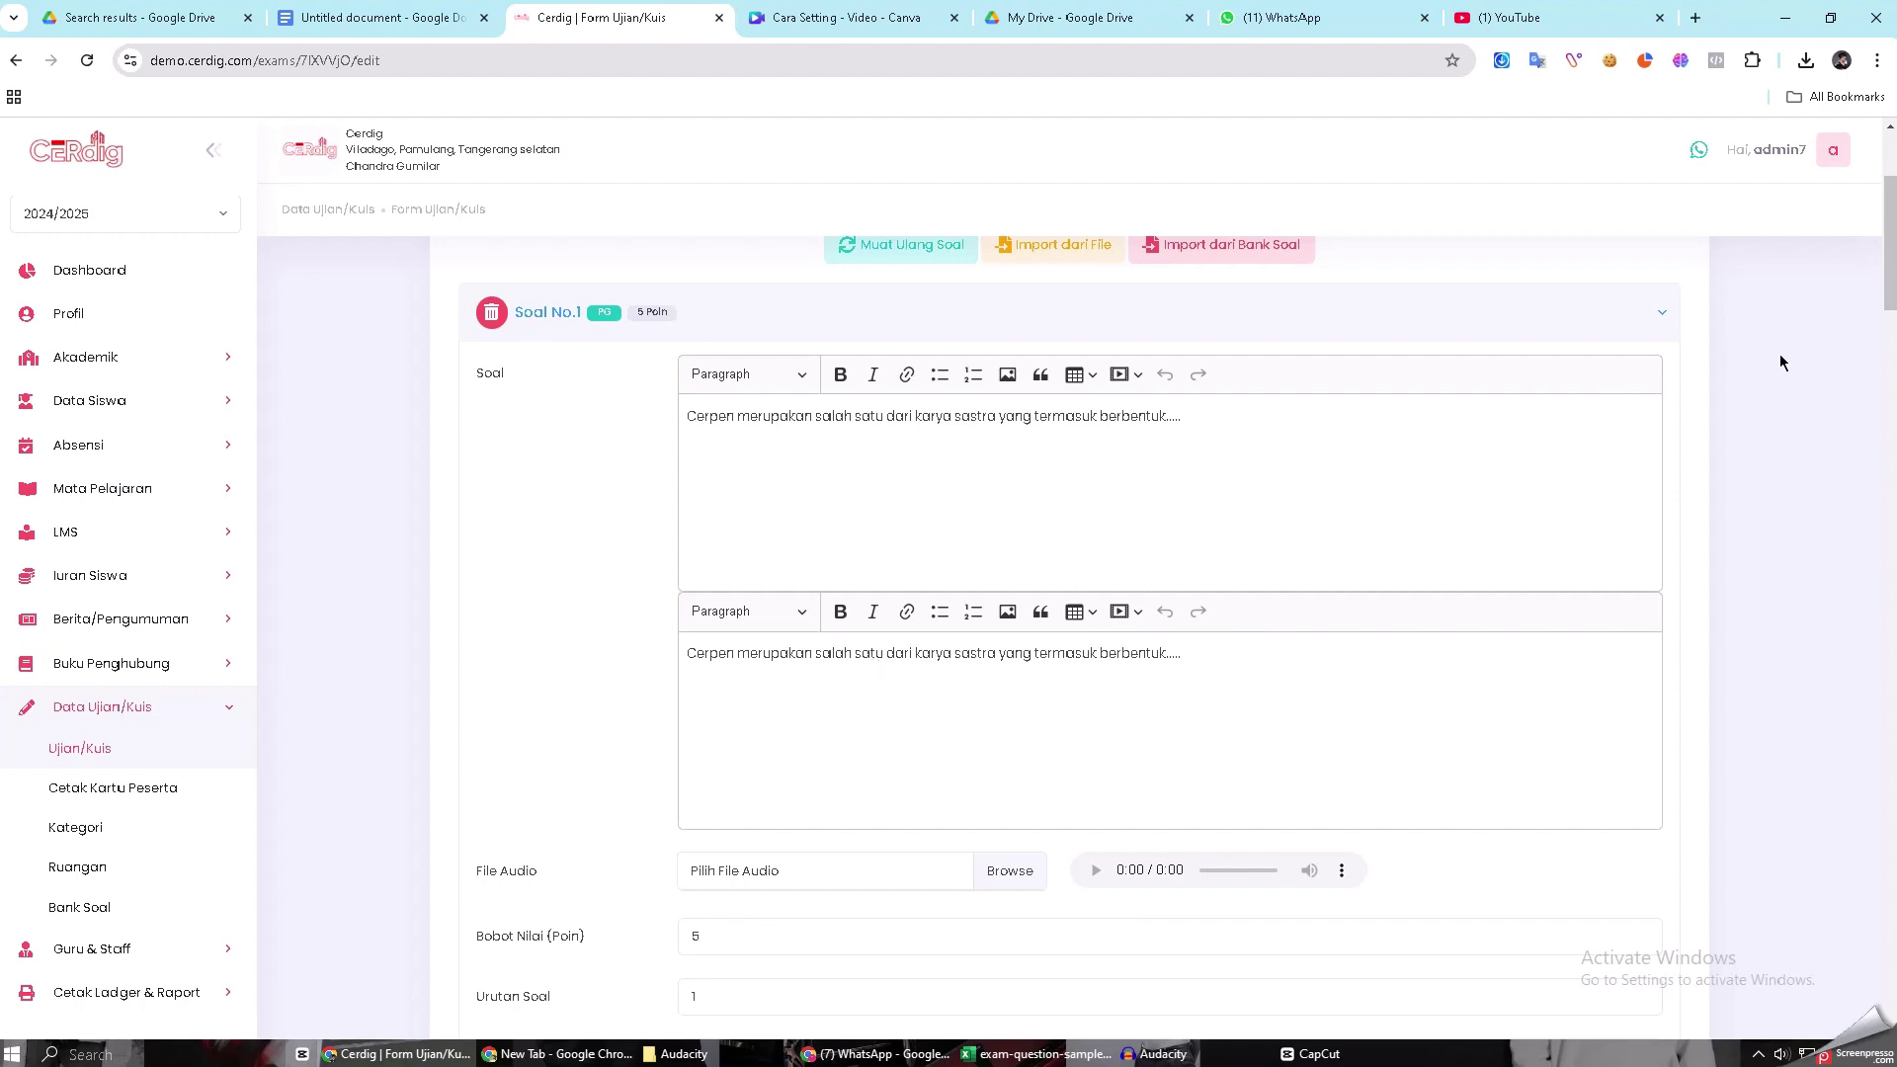
# Submit the exam with the imported bank questions and confirm the submission
pyautogui.moveTo(1890, 247); pyautogui.dragTo(1891, 1027)
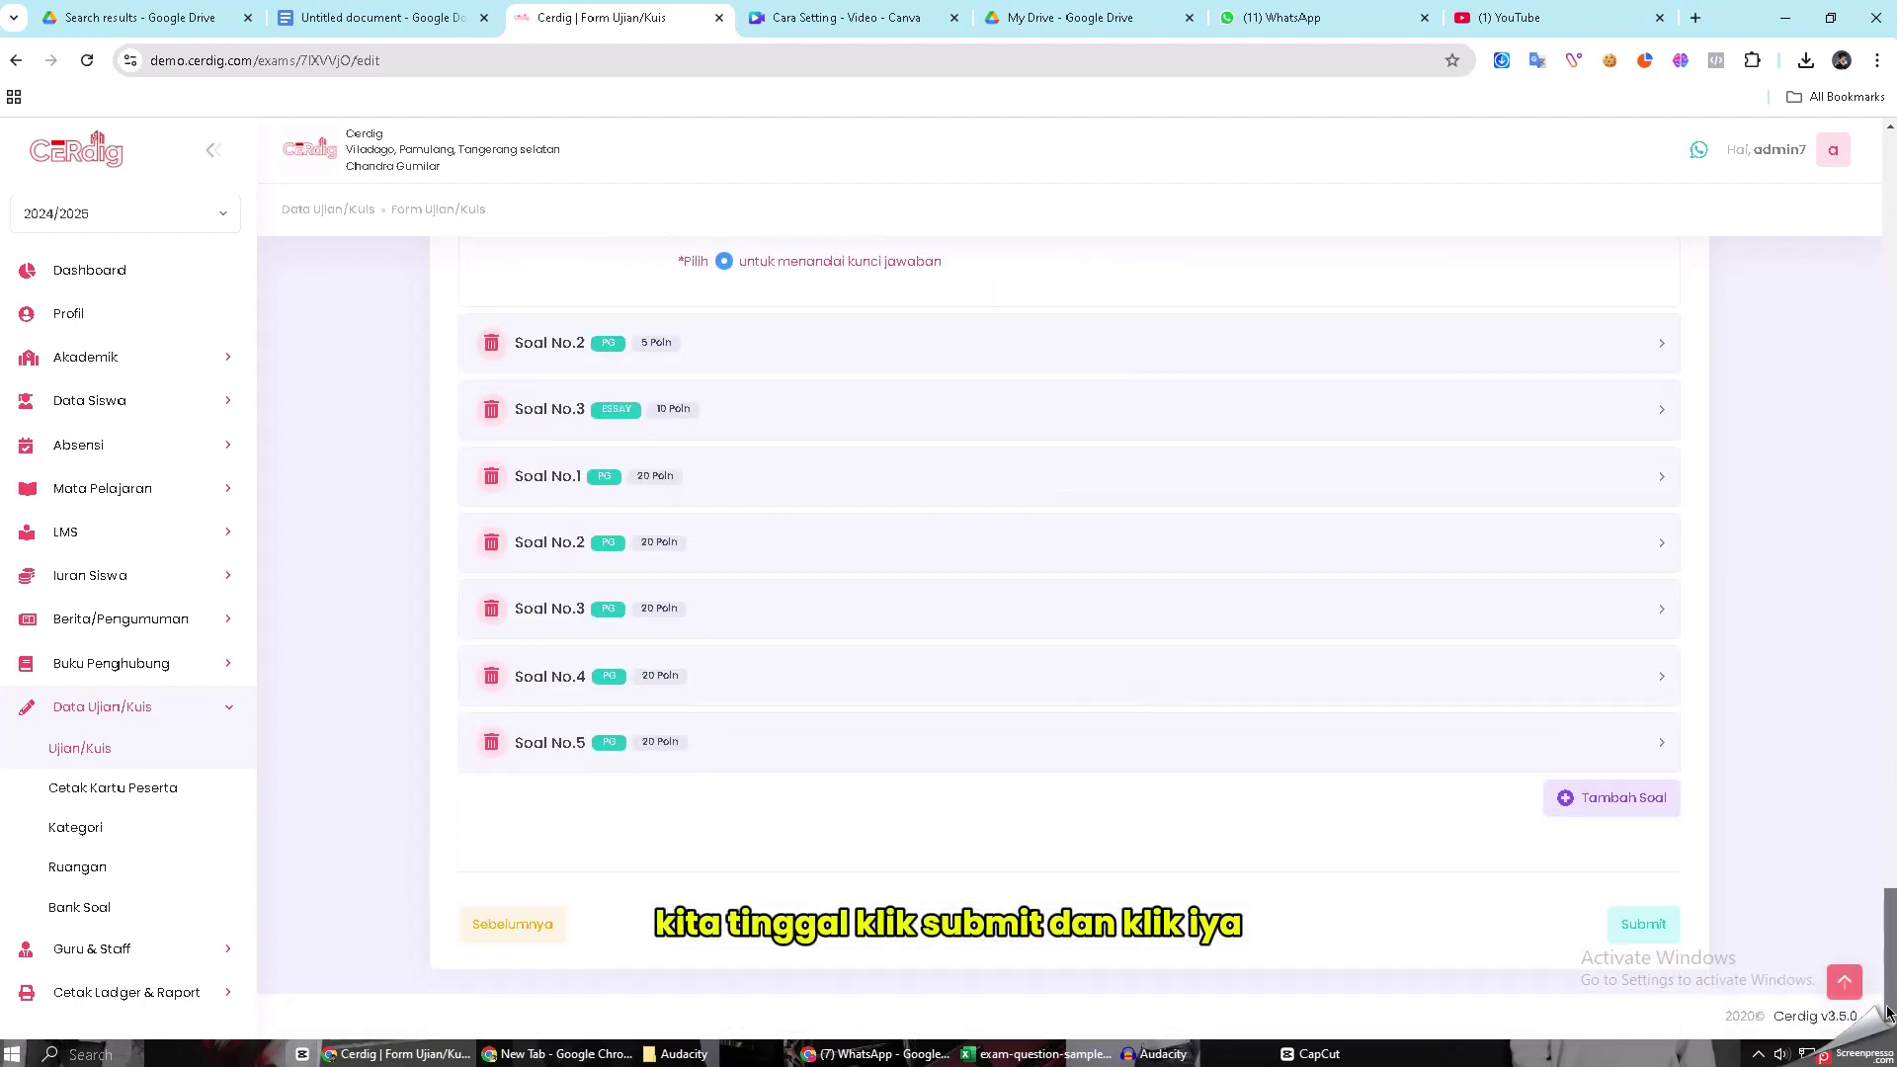
pyautogui.click(1630, 922)
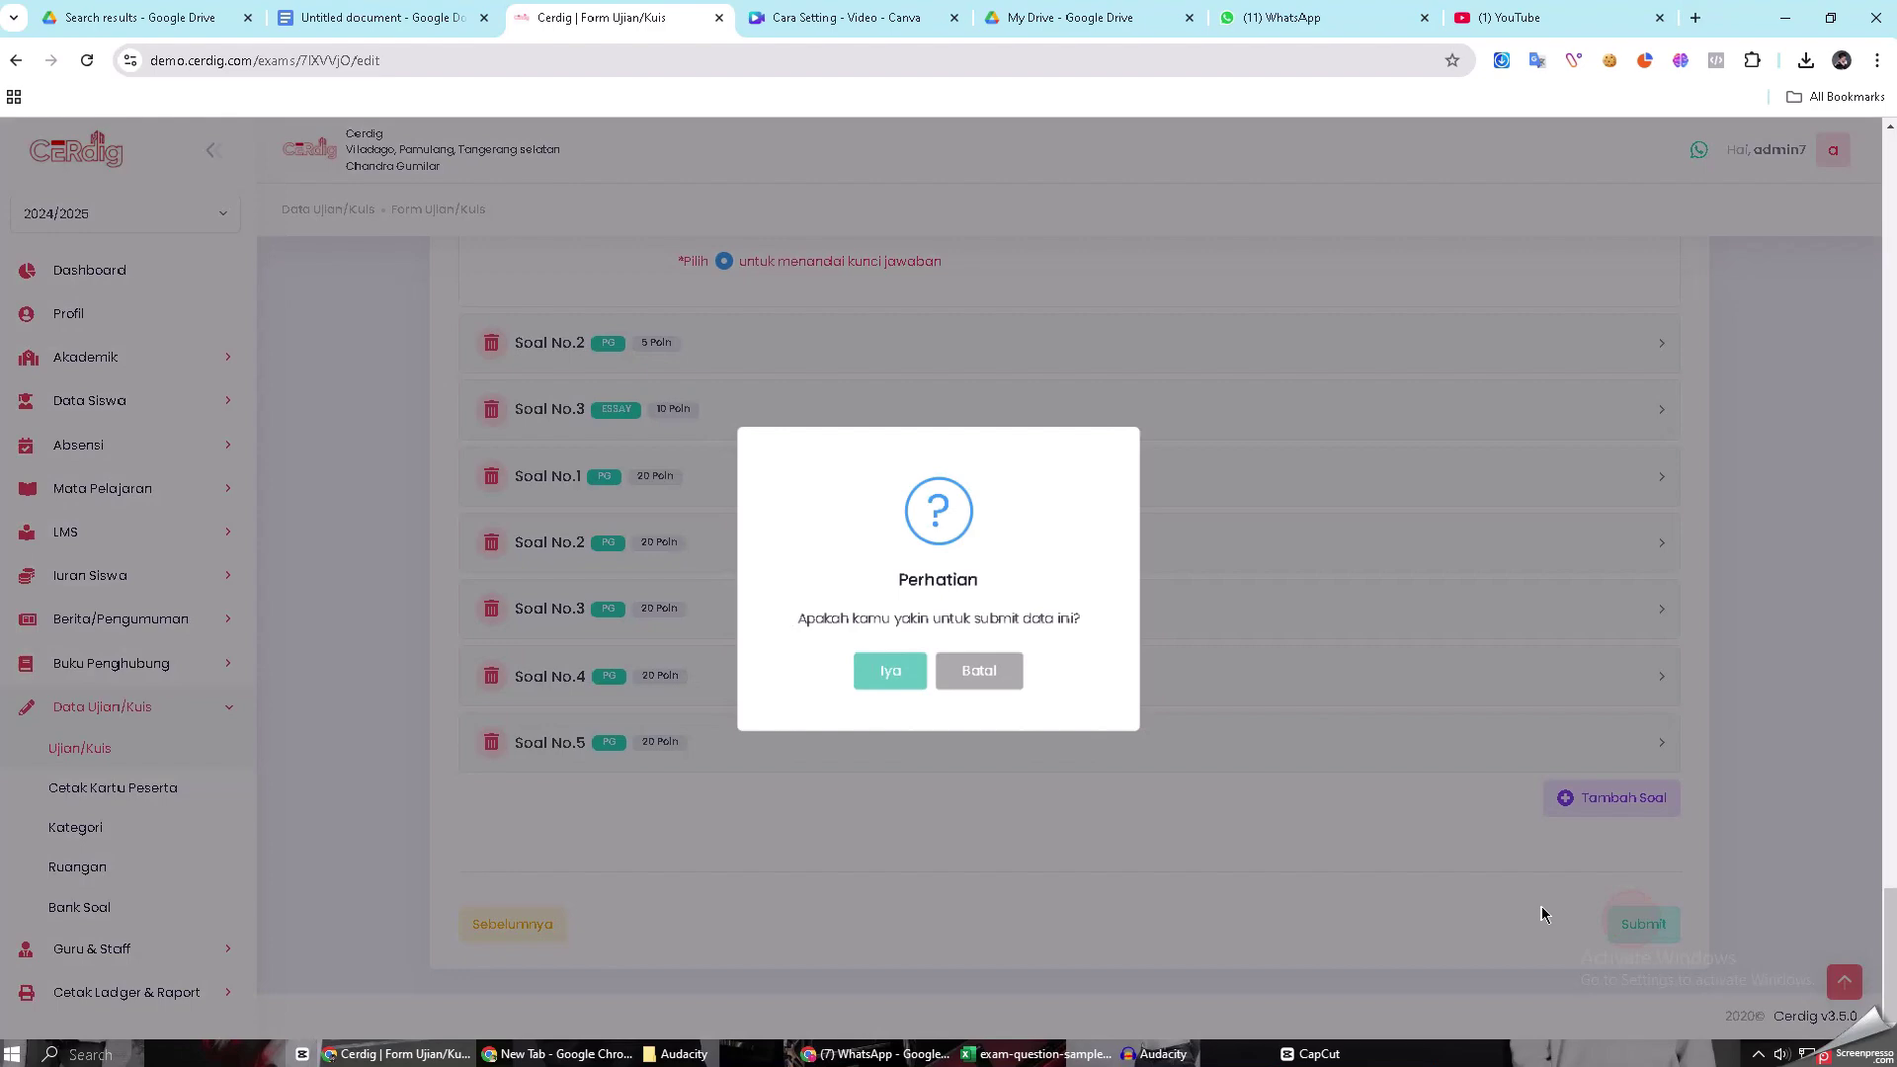
pyautogui.click(889, 683)
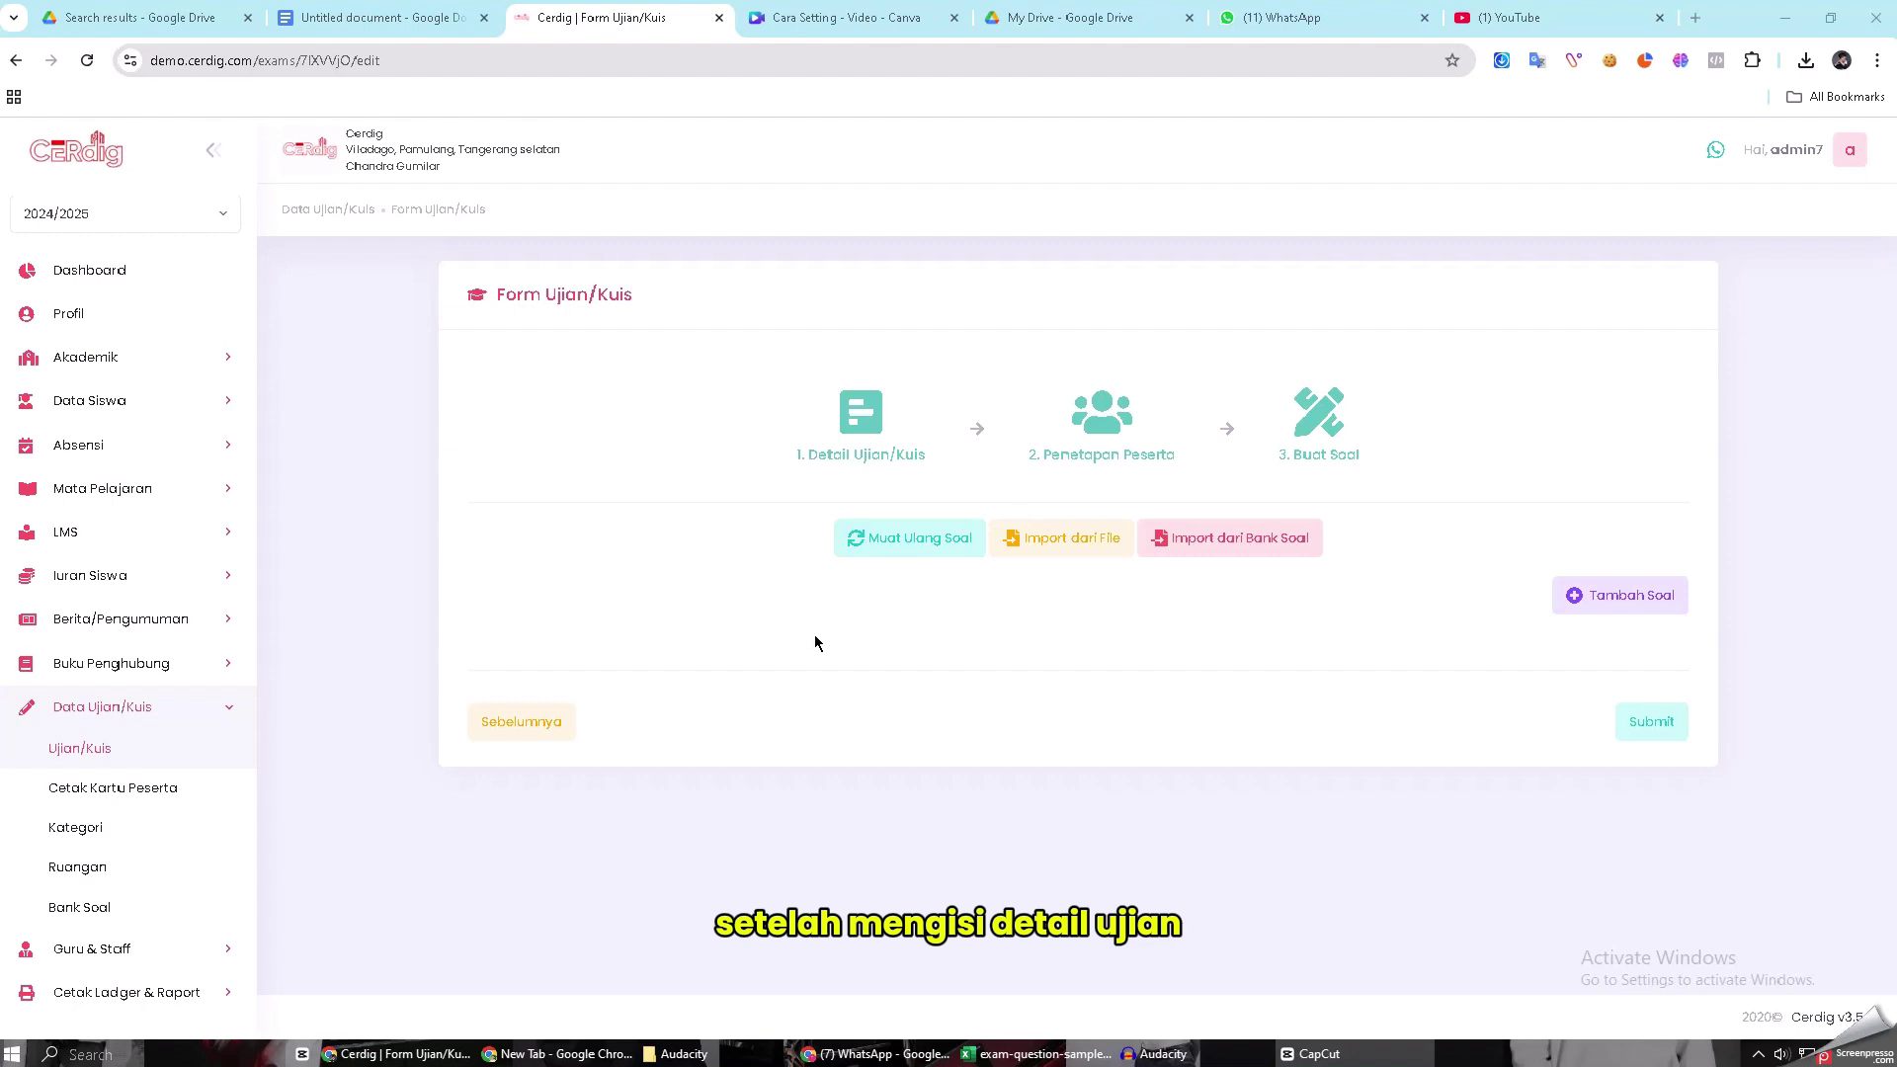
# Add a new question manually to the empty question list with the text "siapakah anda ?"
pyautogui.click(1638, 599)
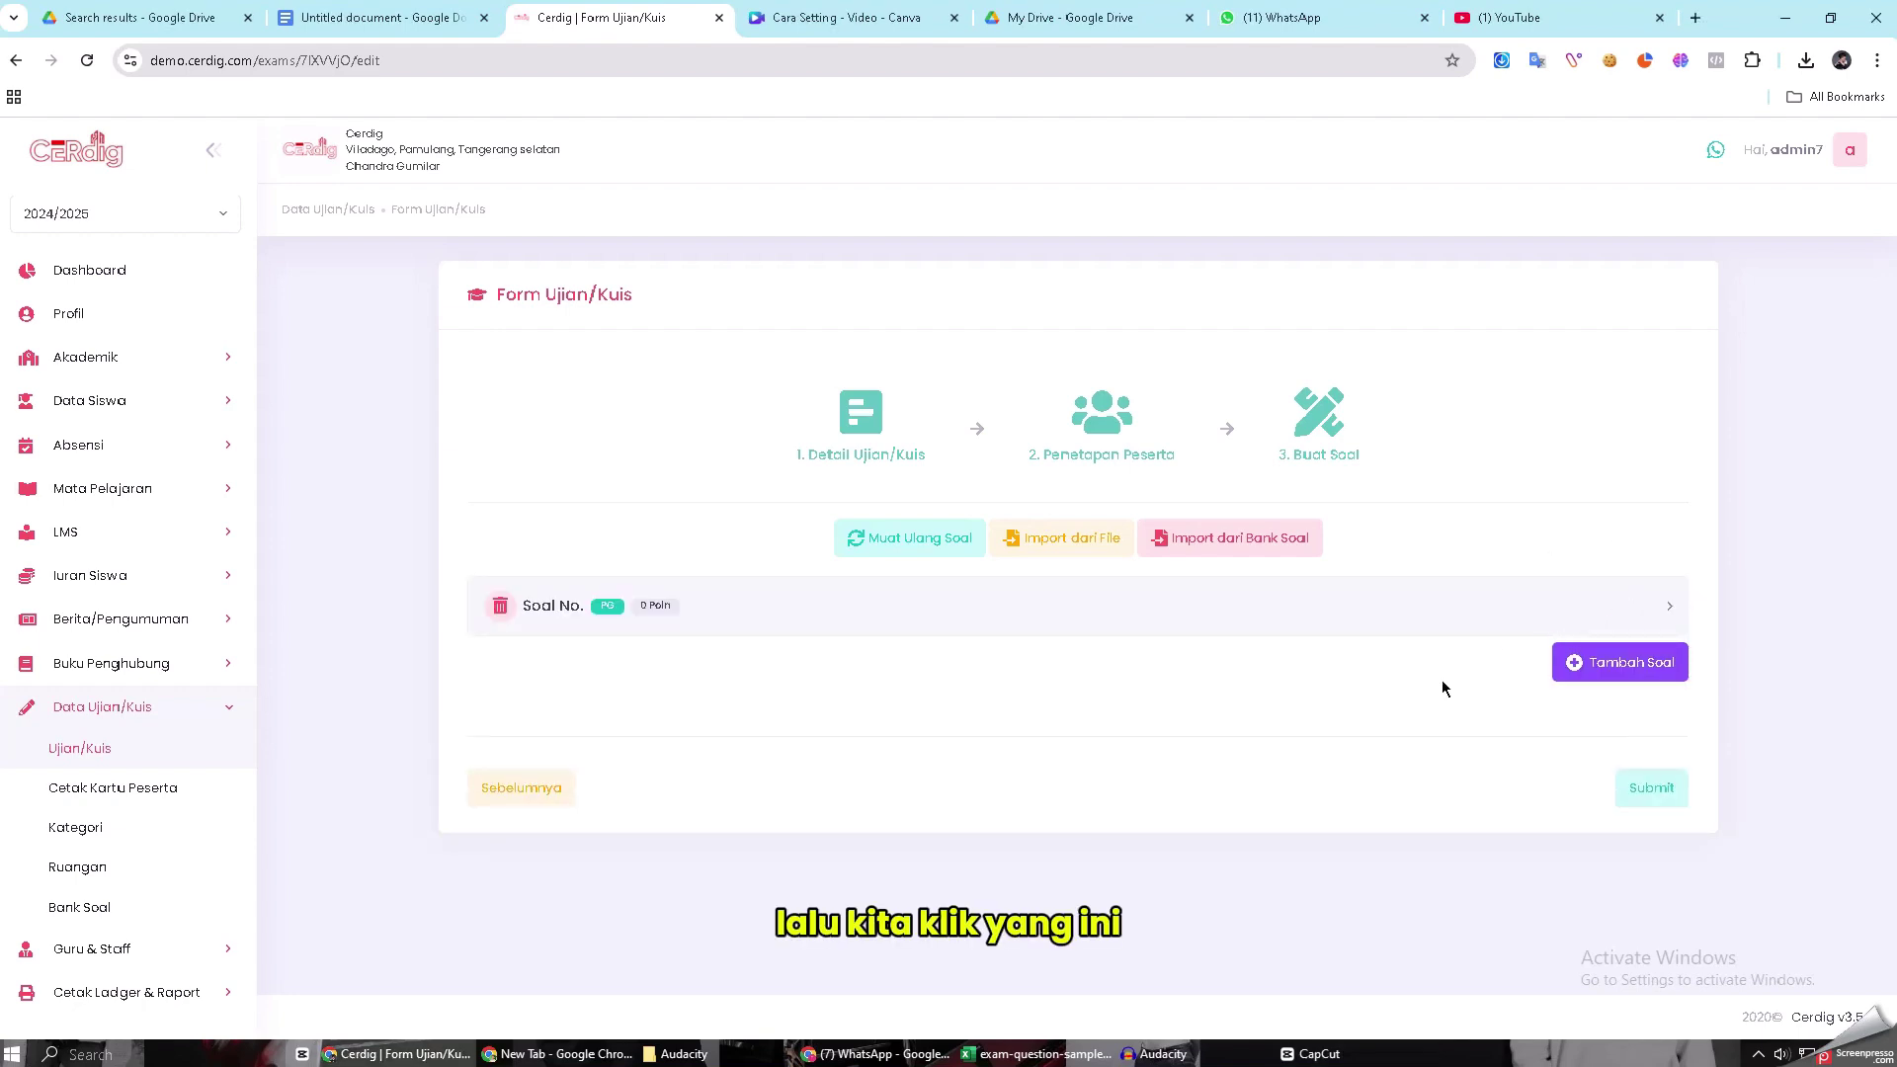
pyautogui.click(1253, 624)
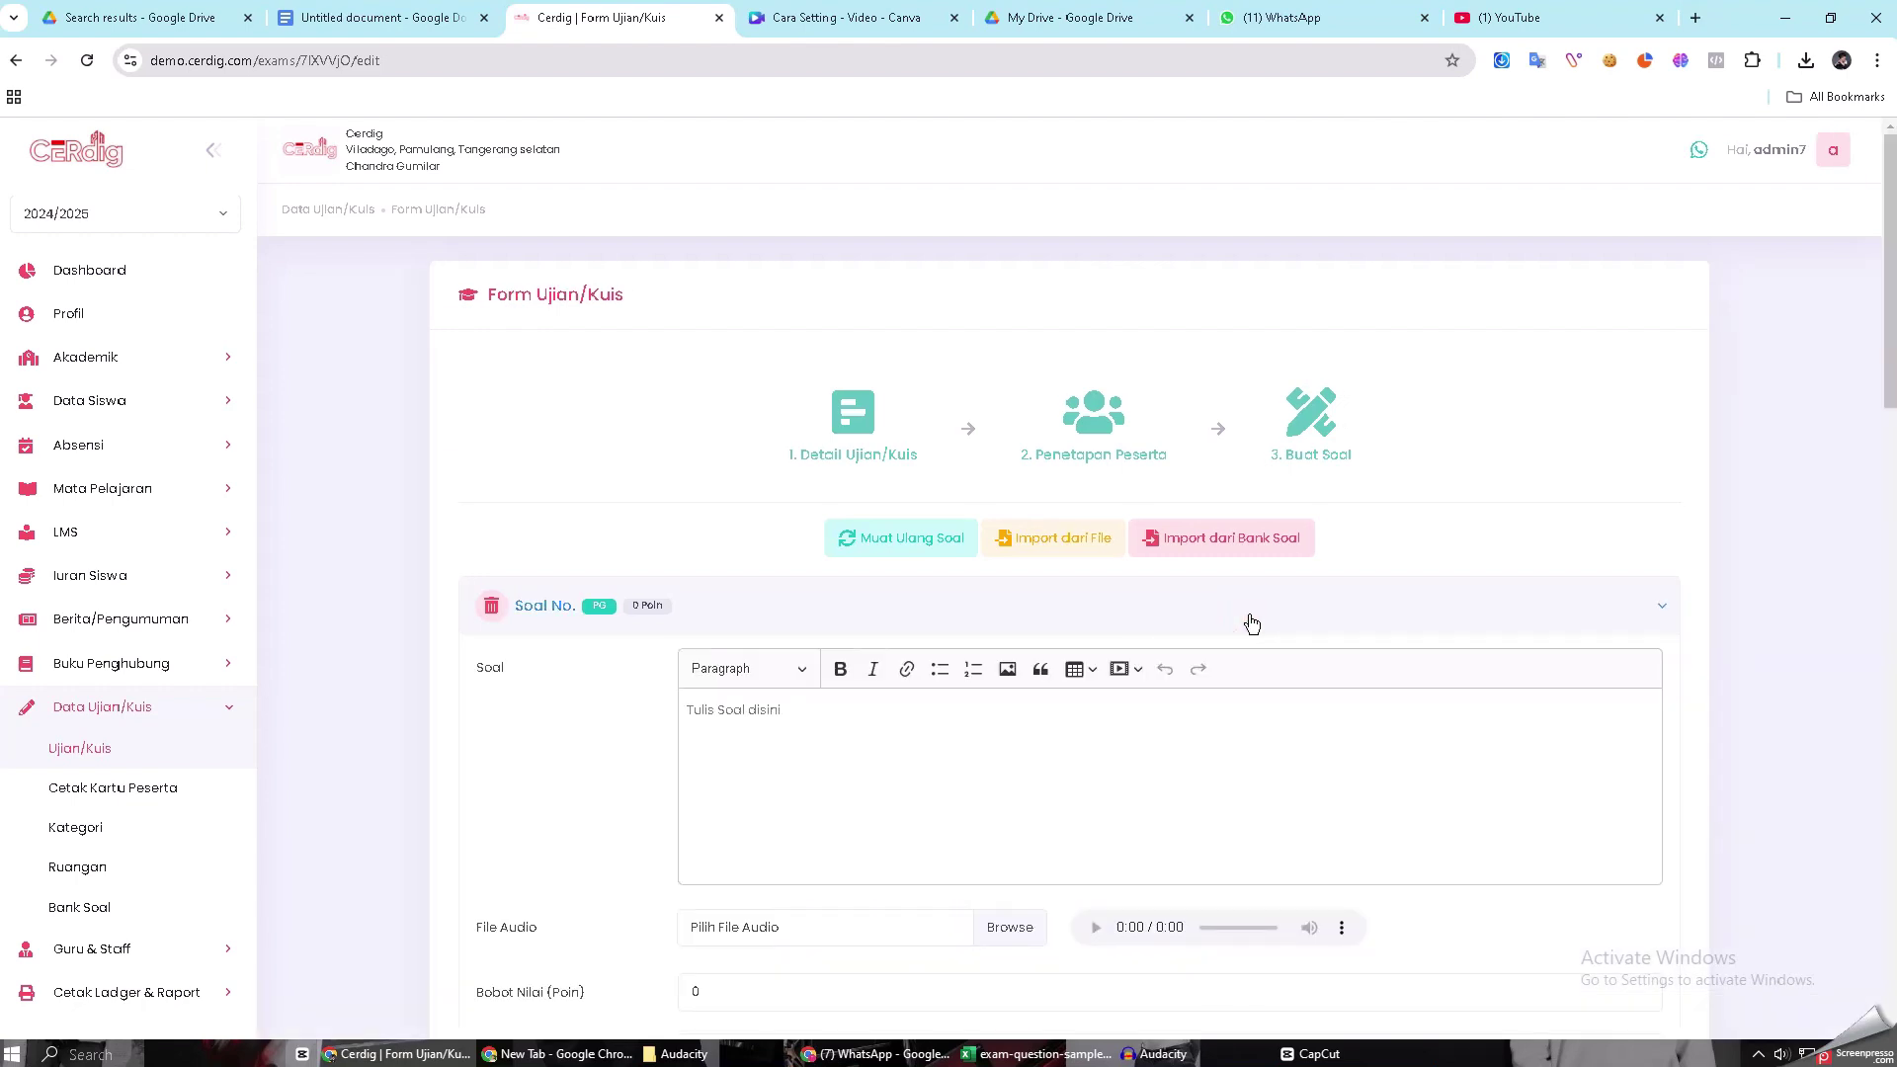
pyautogui.click(1128, 724)
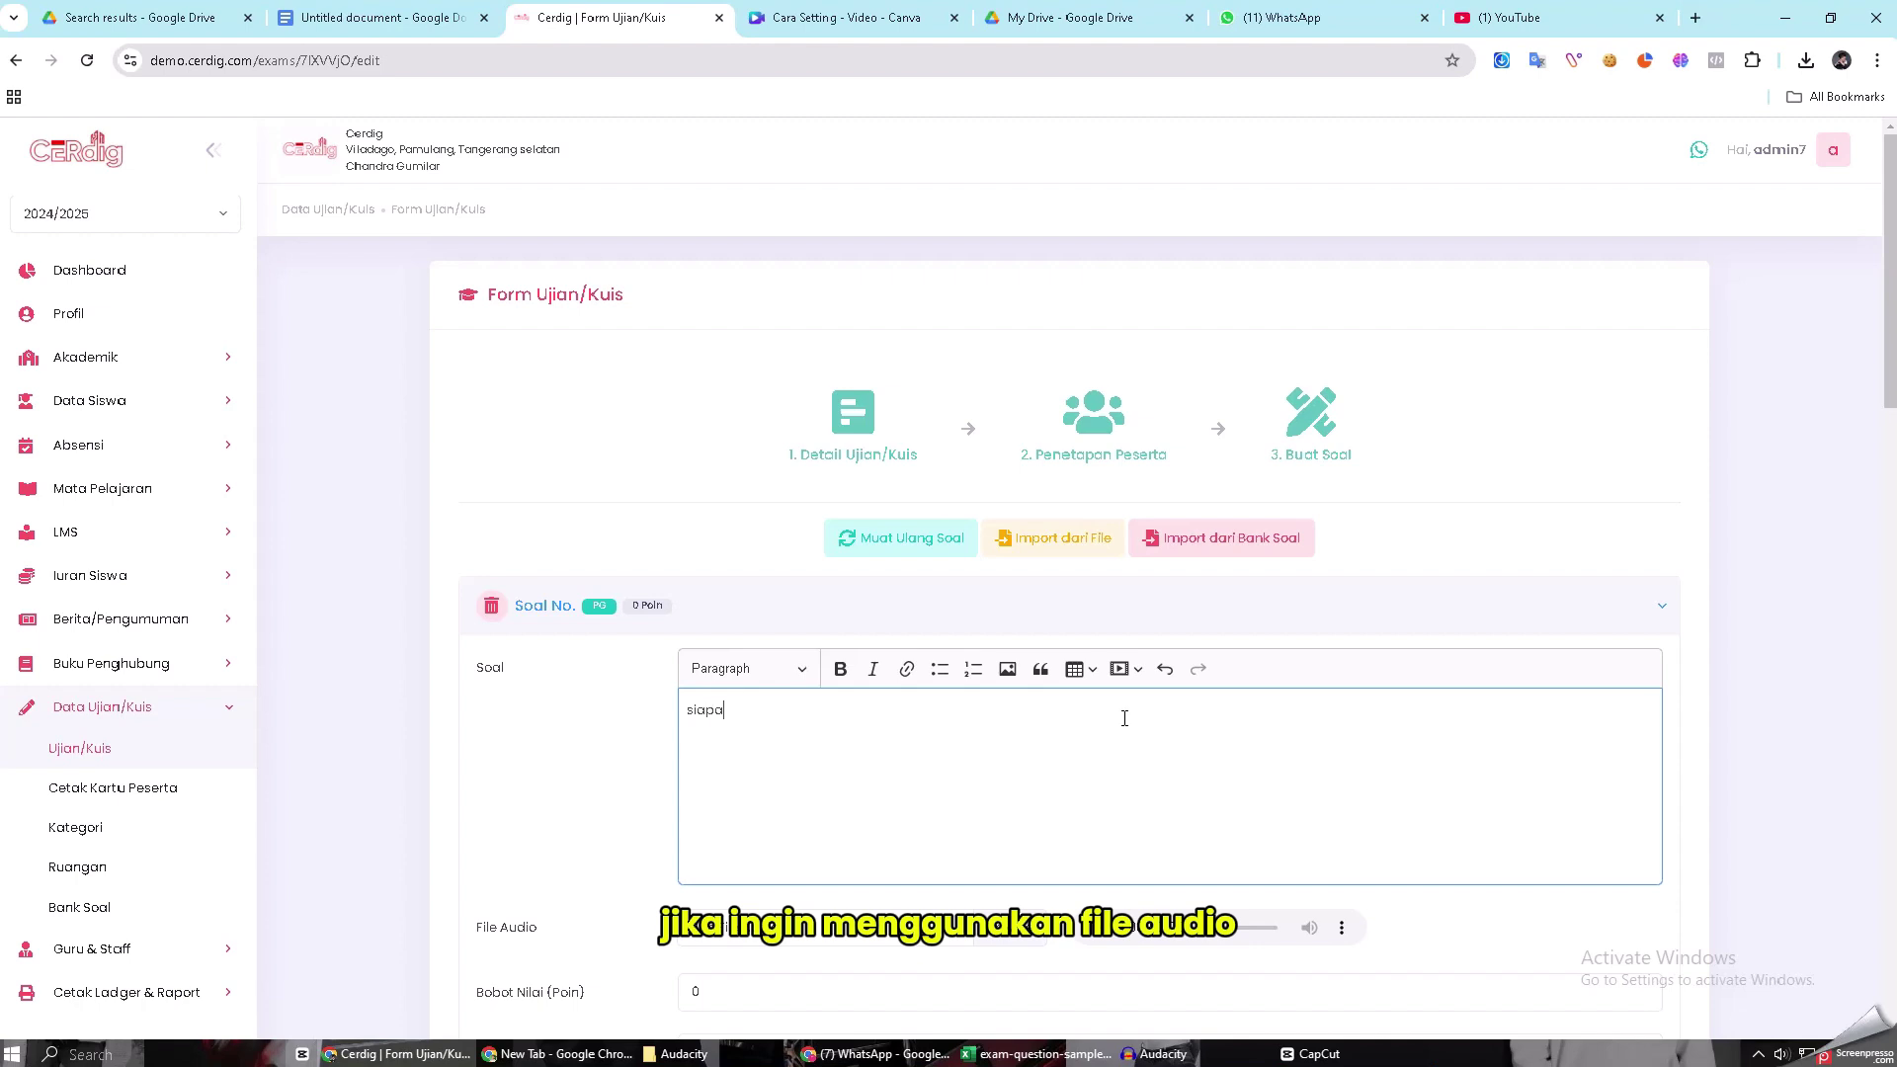
pyautogui.write('siapakah anda ?')
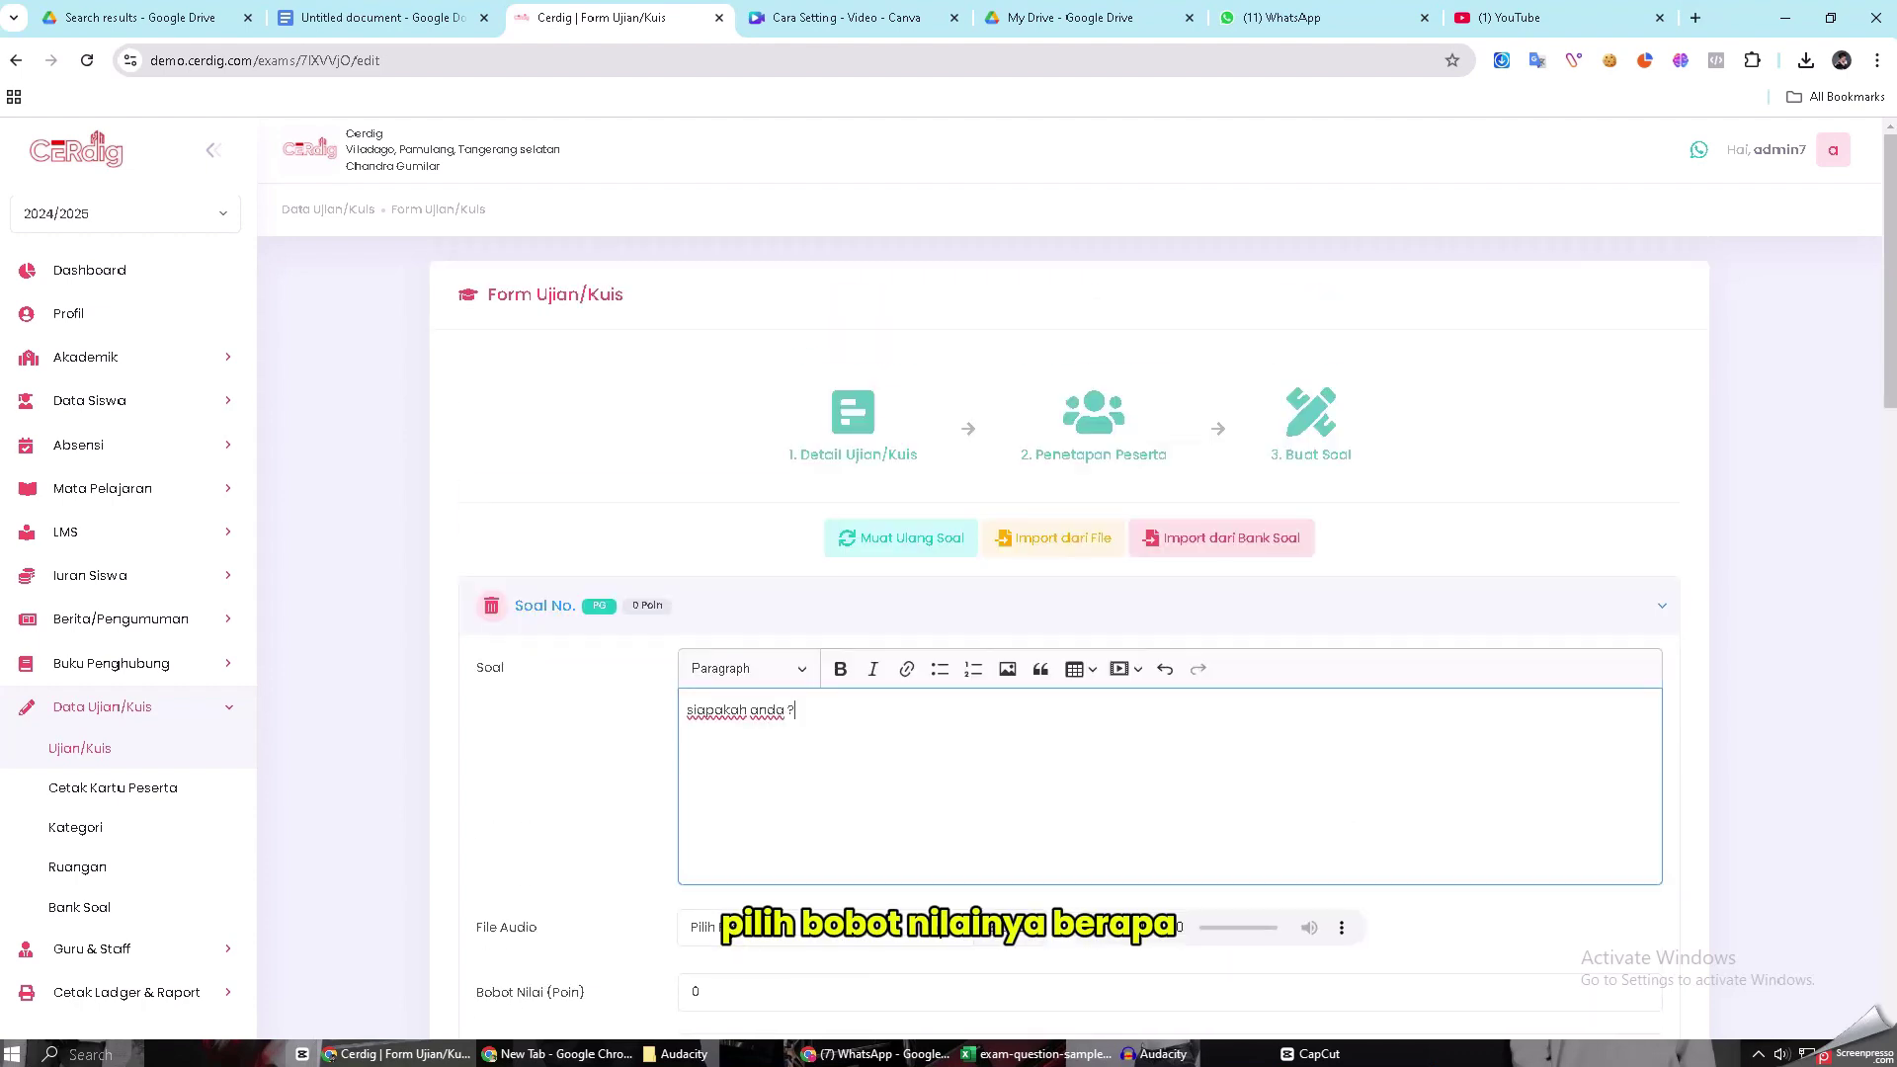
# Set the new question's score weight to 5 and its order to 1, keeping the question type pg
pyautogui.scroll(-3, 1007, 672)
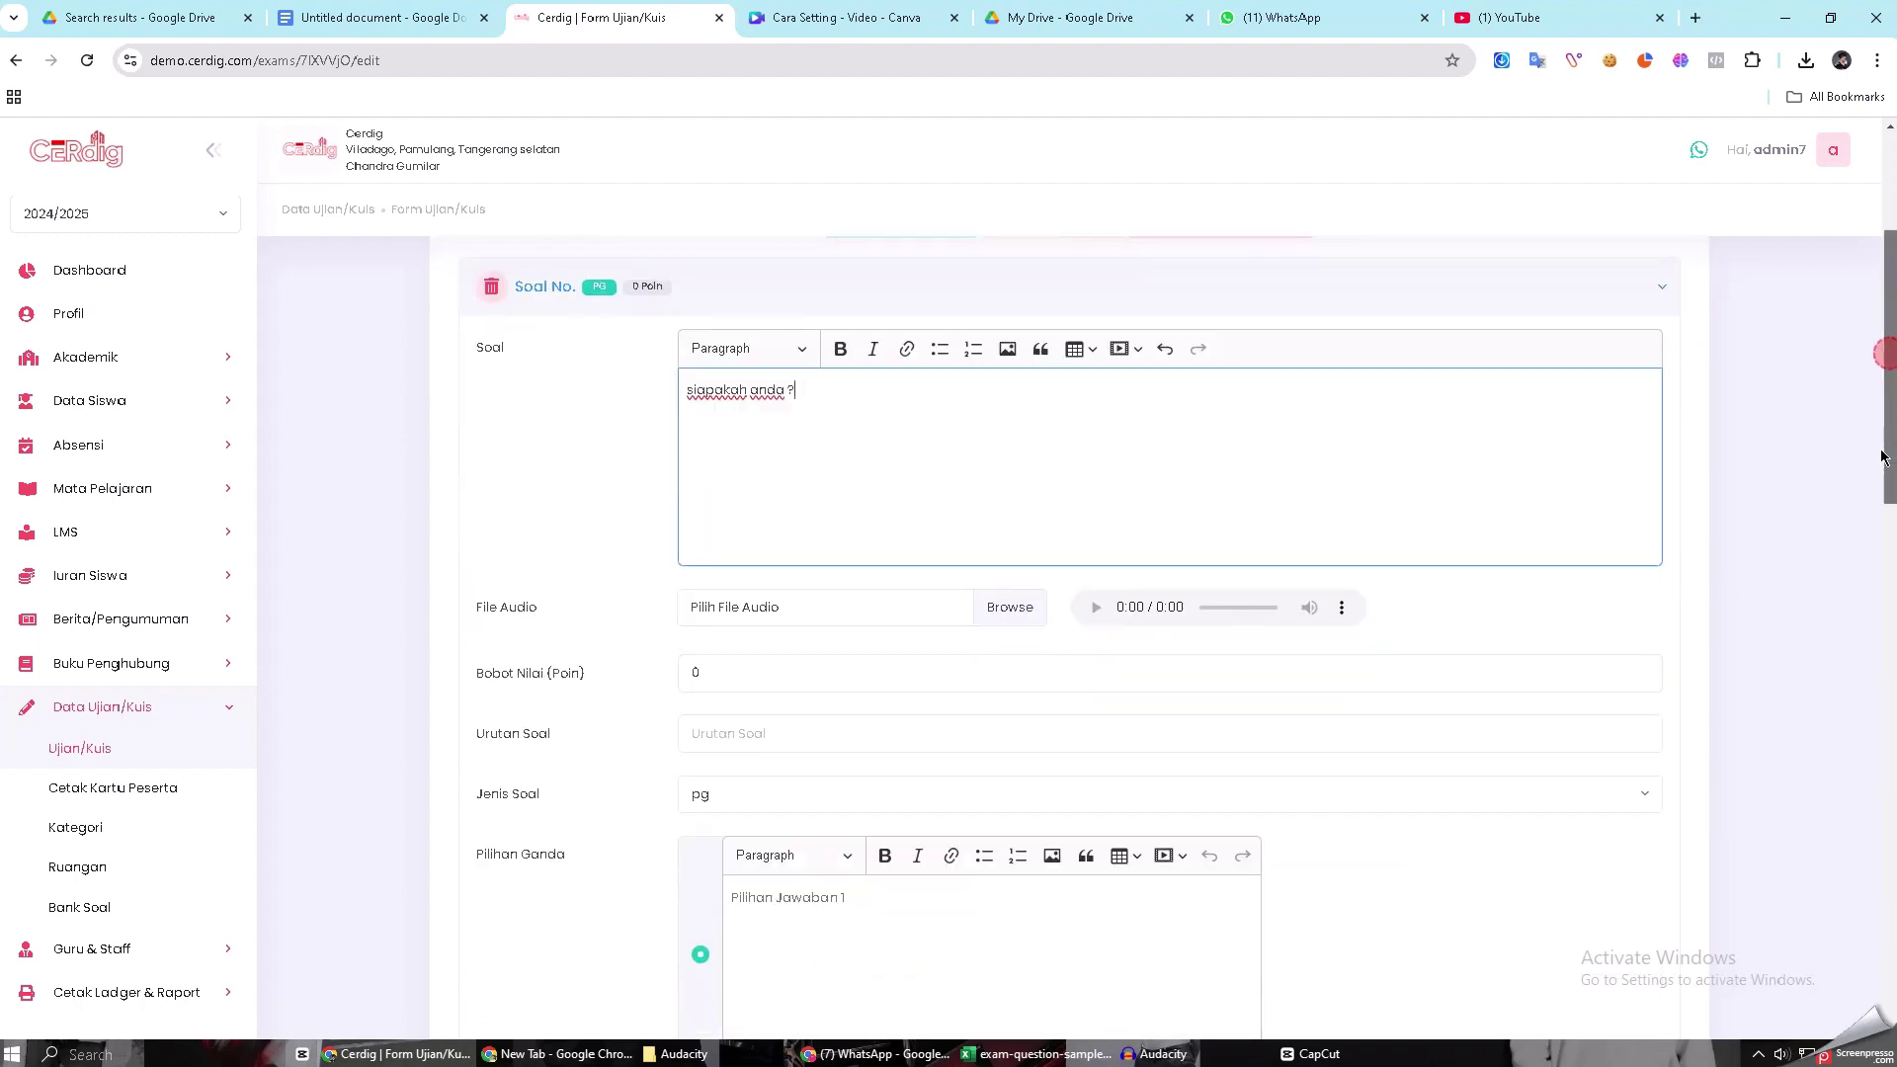
pyautogui.click(1008, 672)
pyautogui.press('BackSpace')
pyautogui.write('5')
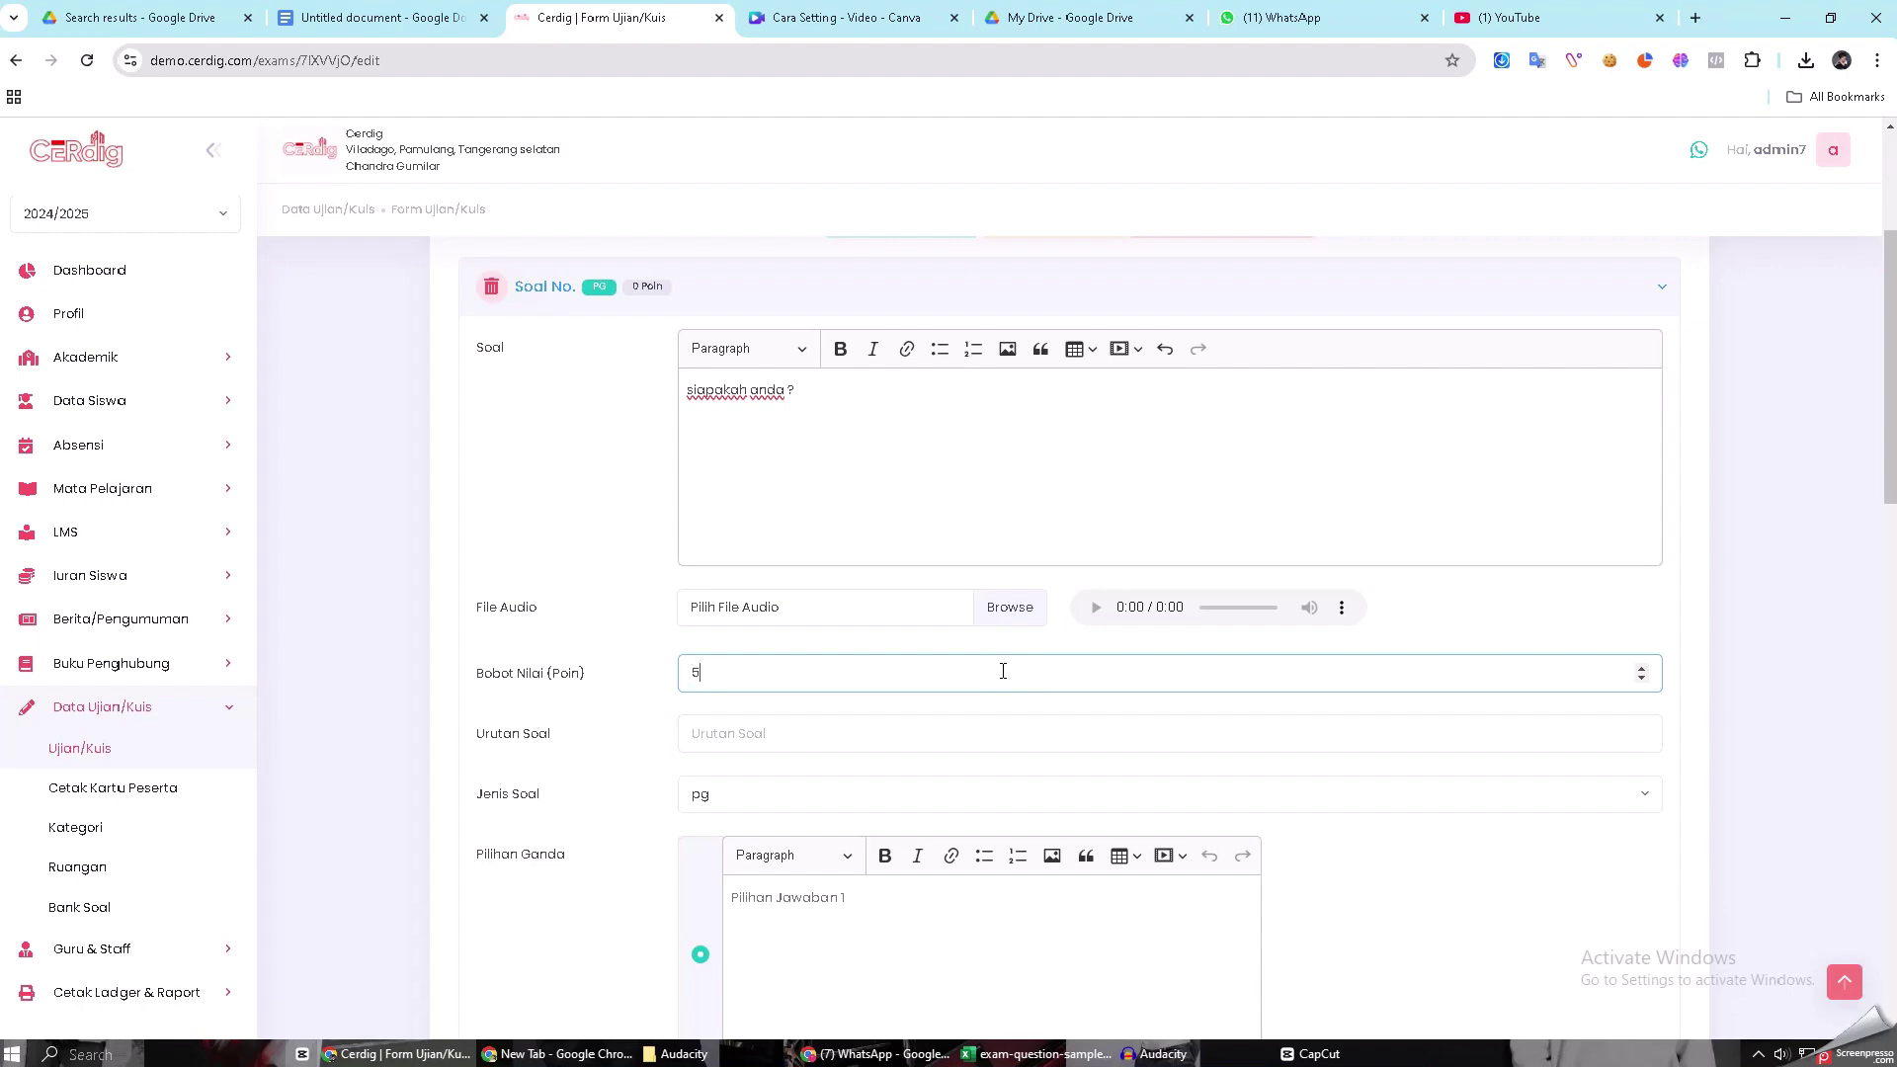
pyautogui.click(956, 743)
pyautogui.write('1')
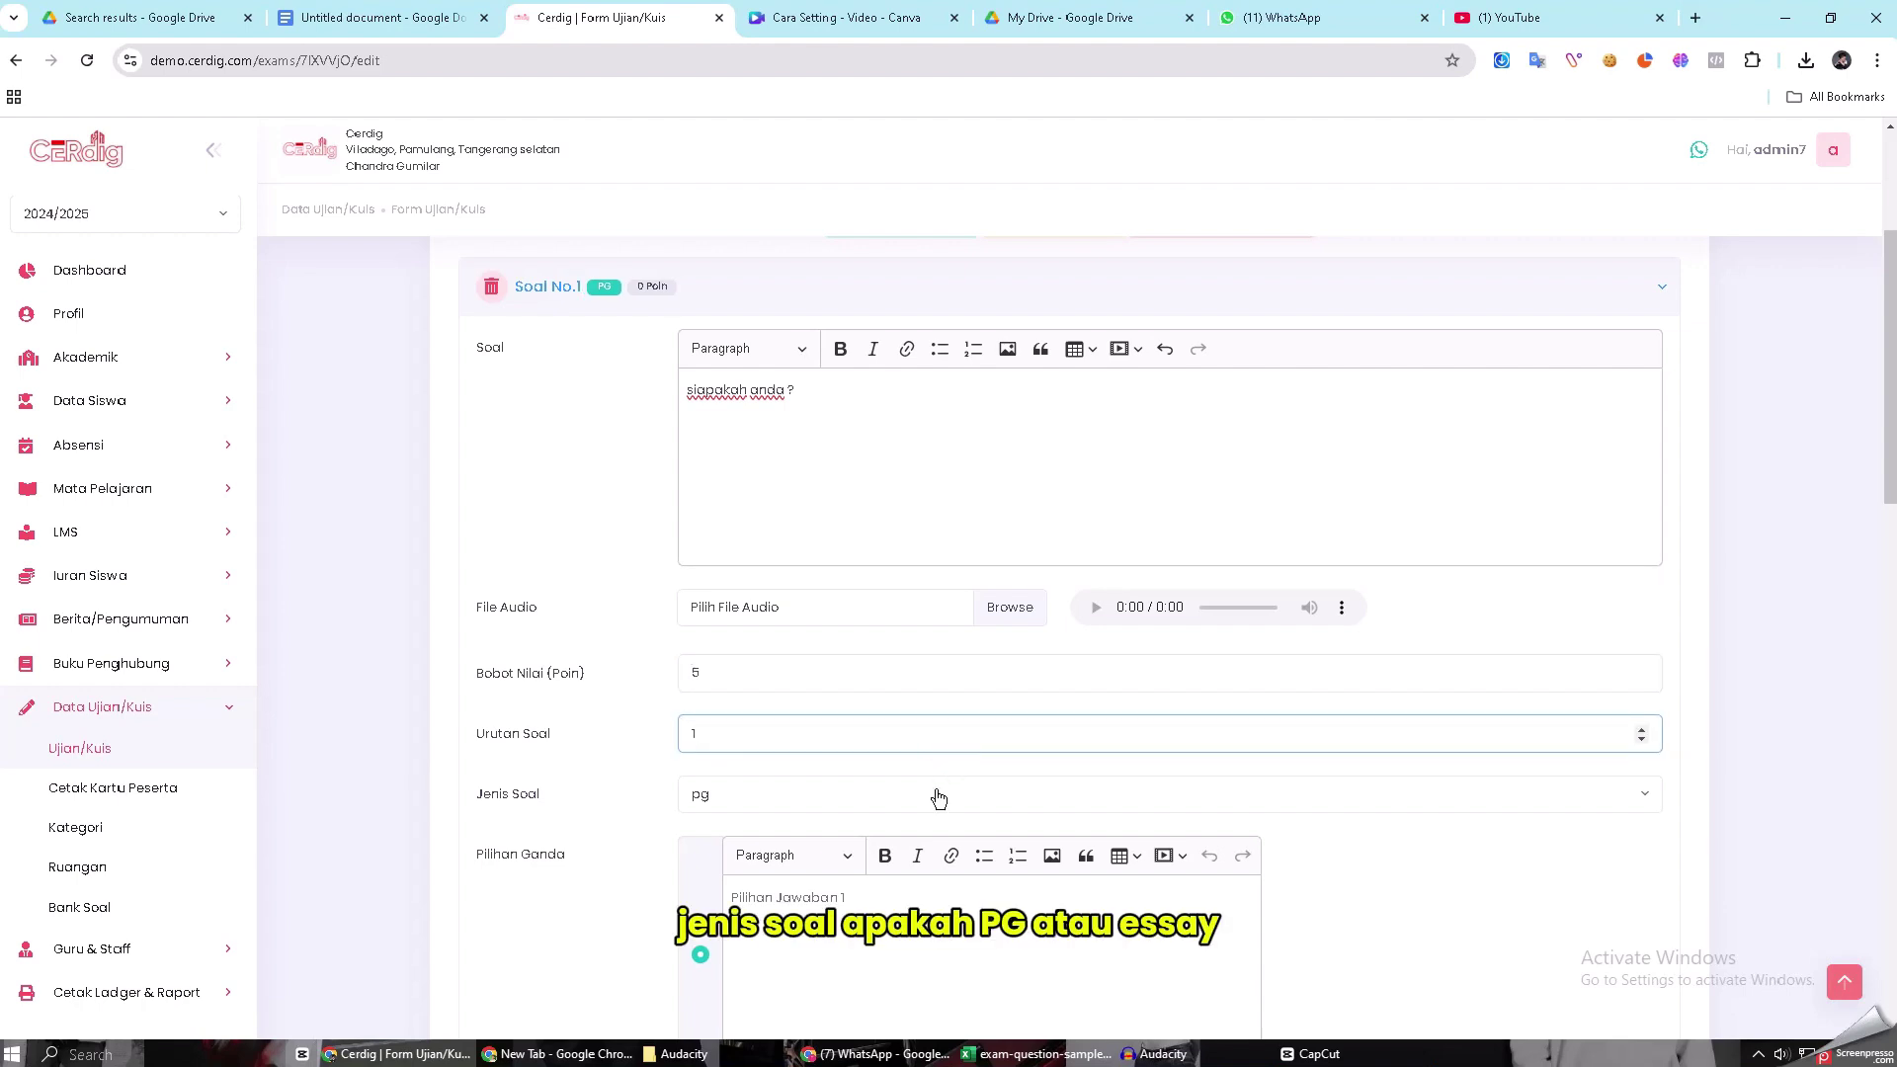
pyautogui.click(1190, 787)
pyautogui.click(1207, 789)
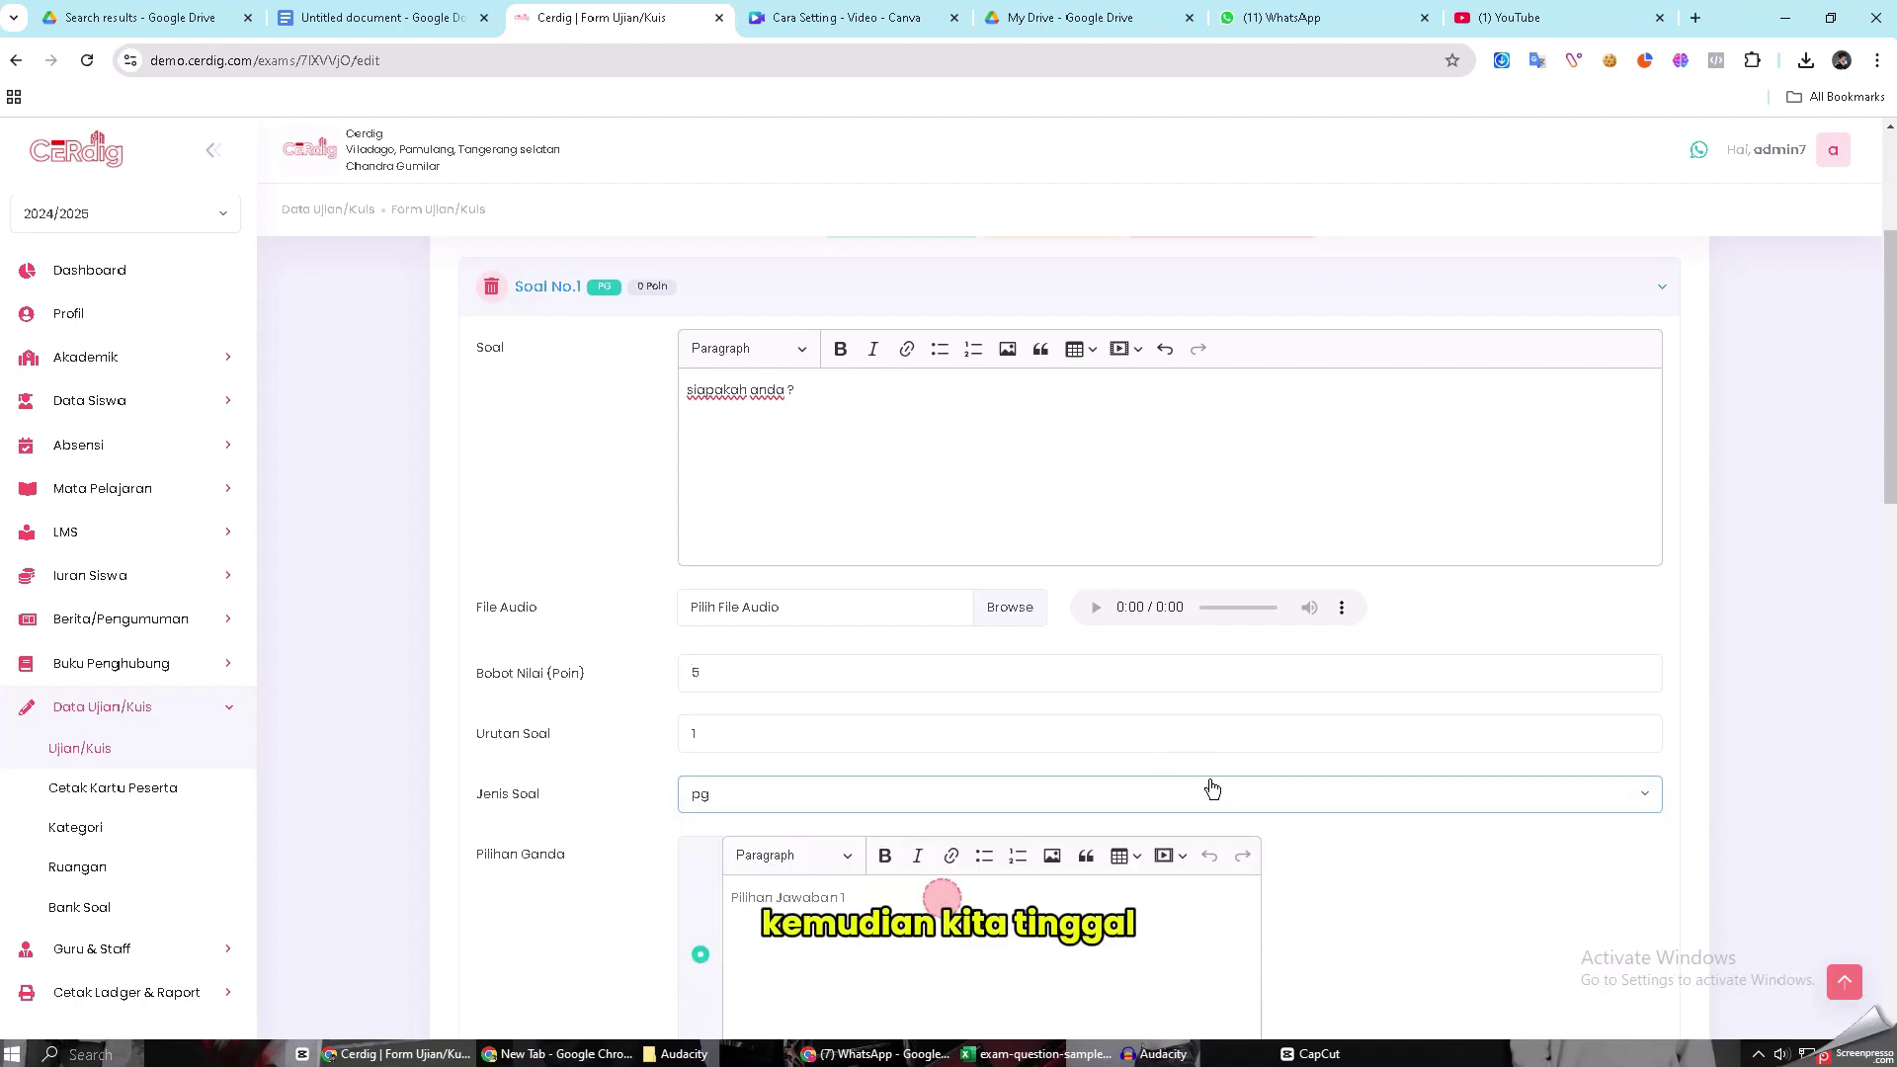
# Fill in answer options 1 to 4 of the multiple-choice question with "tes"
pyautogui.scroll(-5, 1855, 557)
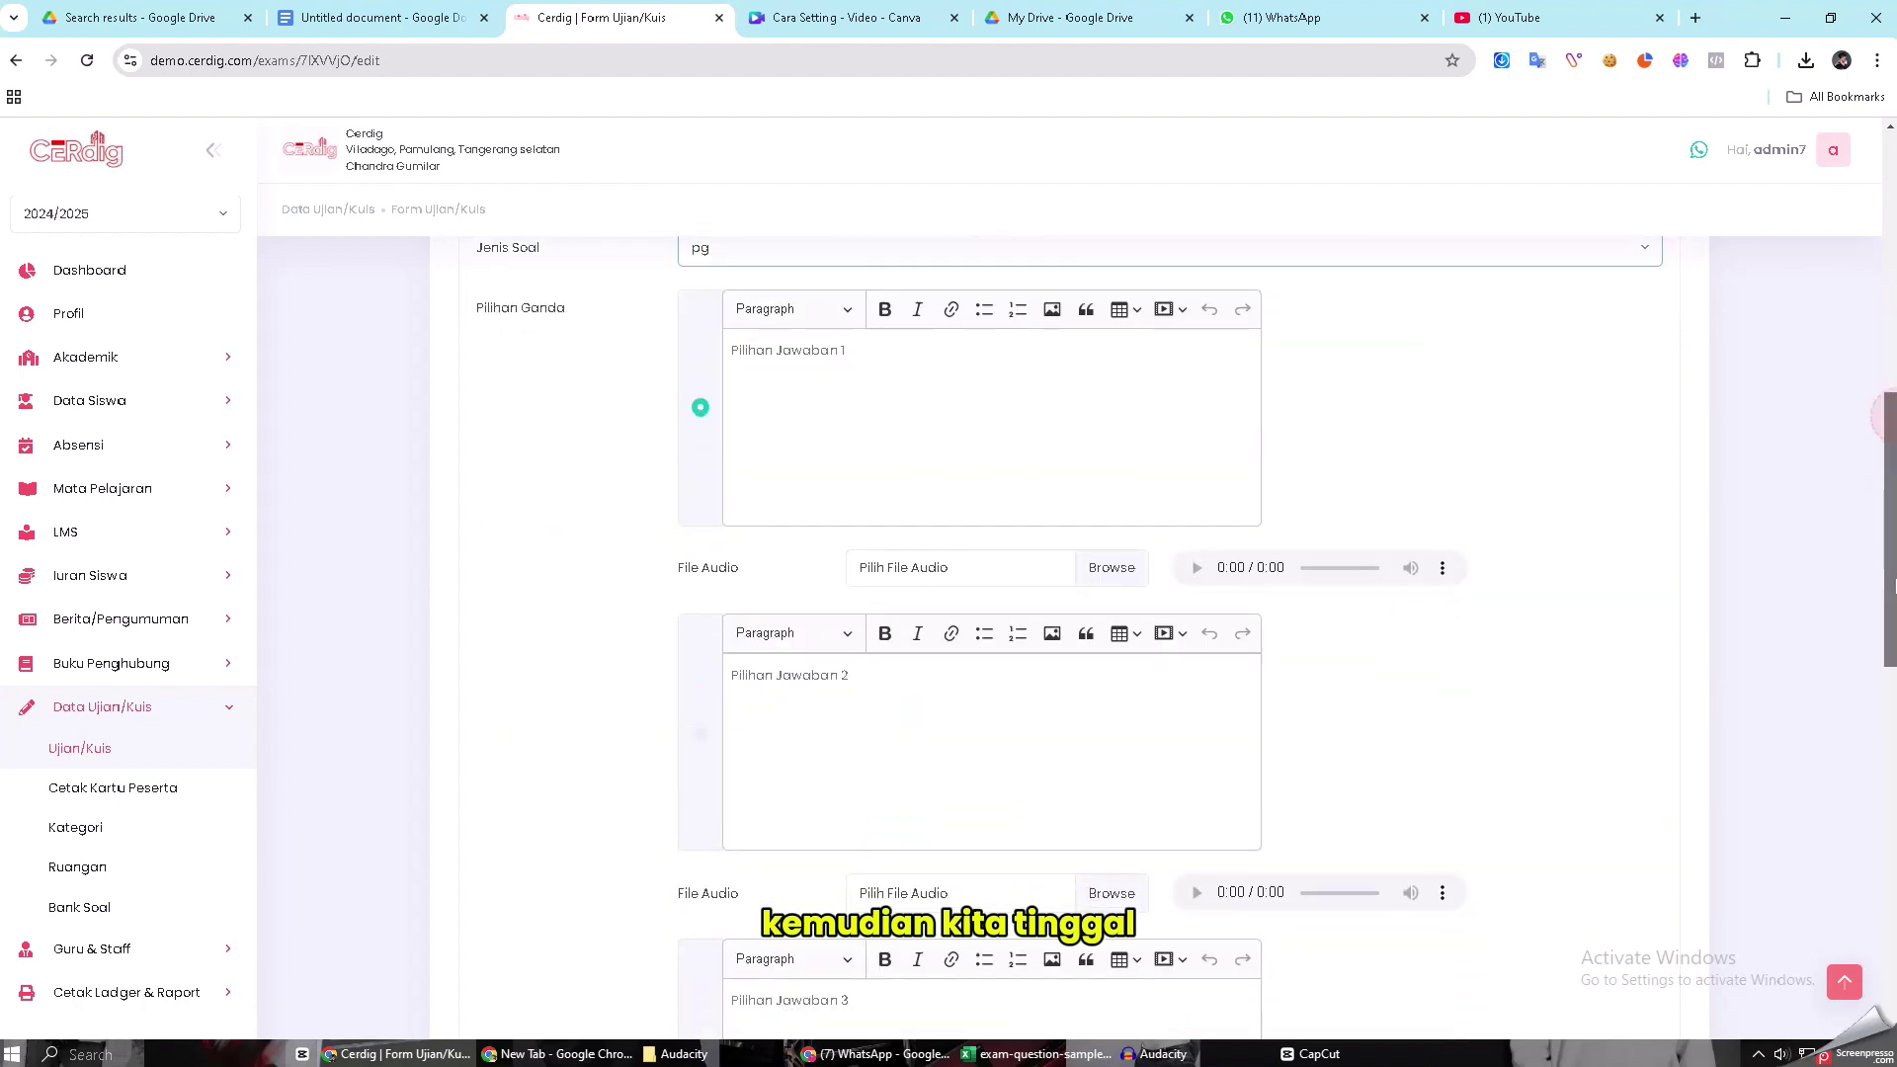
pyautogui.click(960, 368)
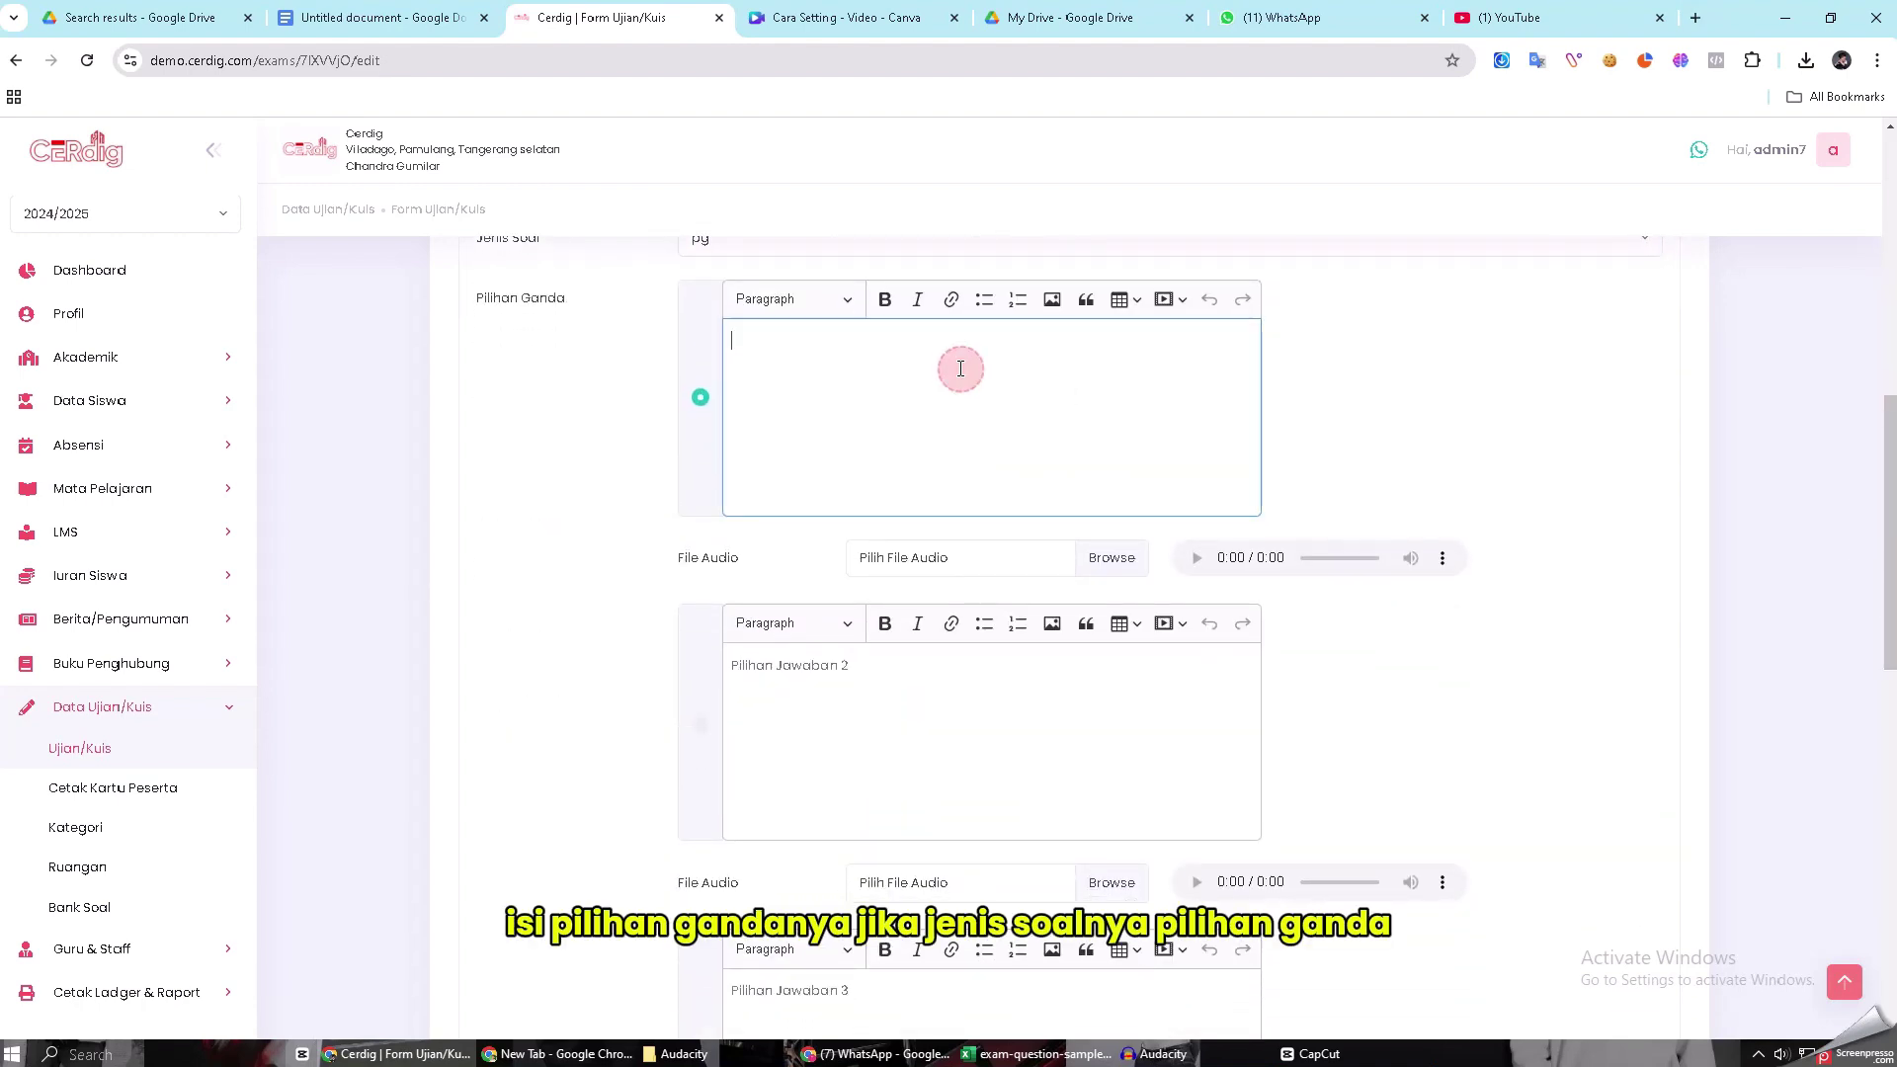
pyautogui.click(897, 688)
pyautogui.write('te')
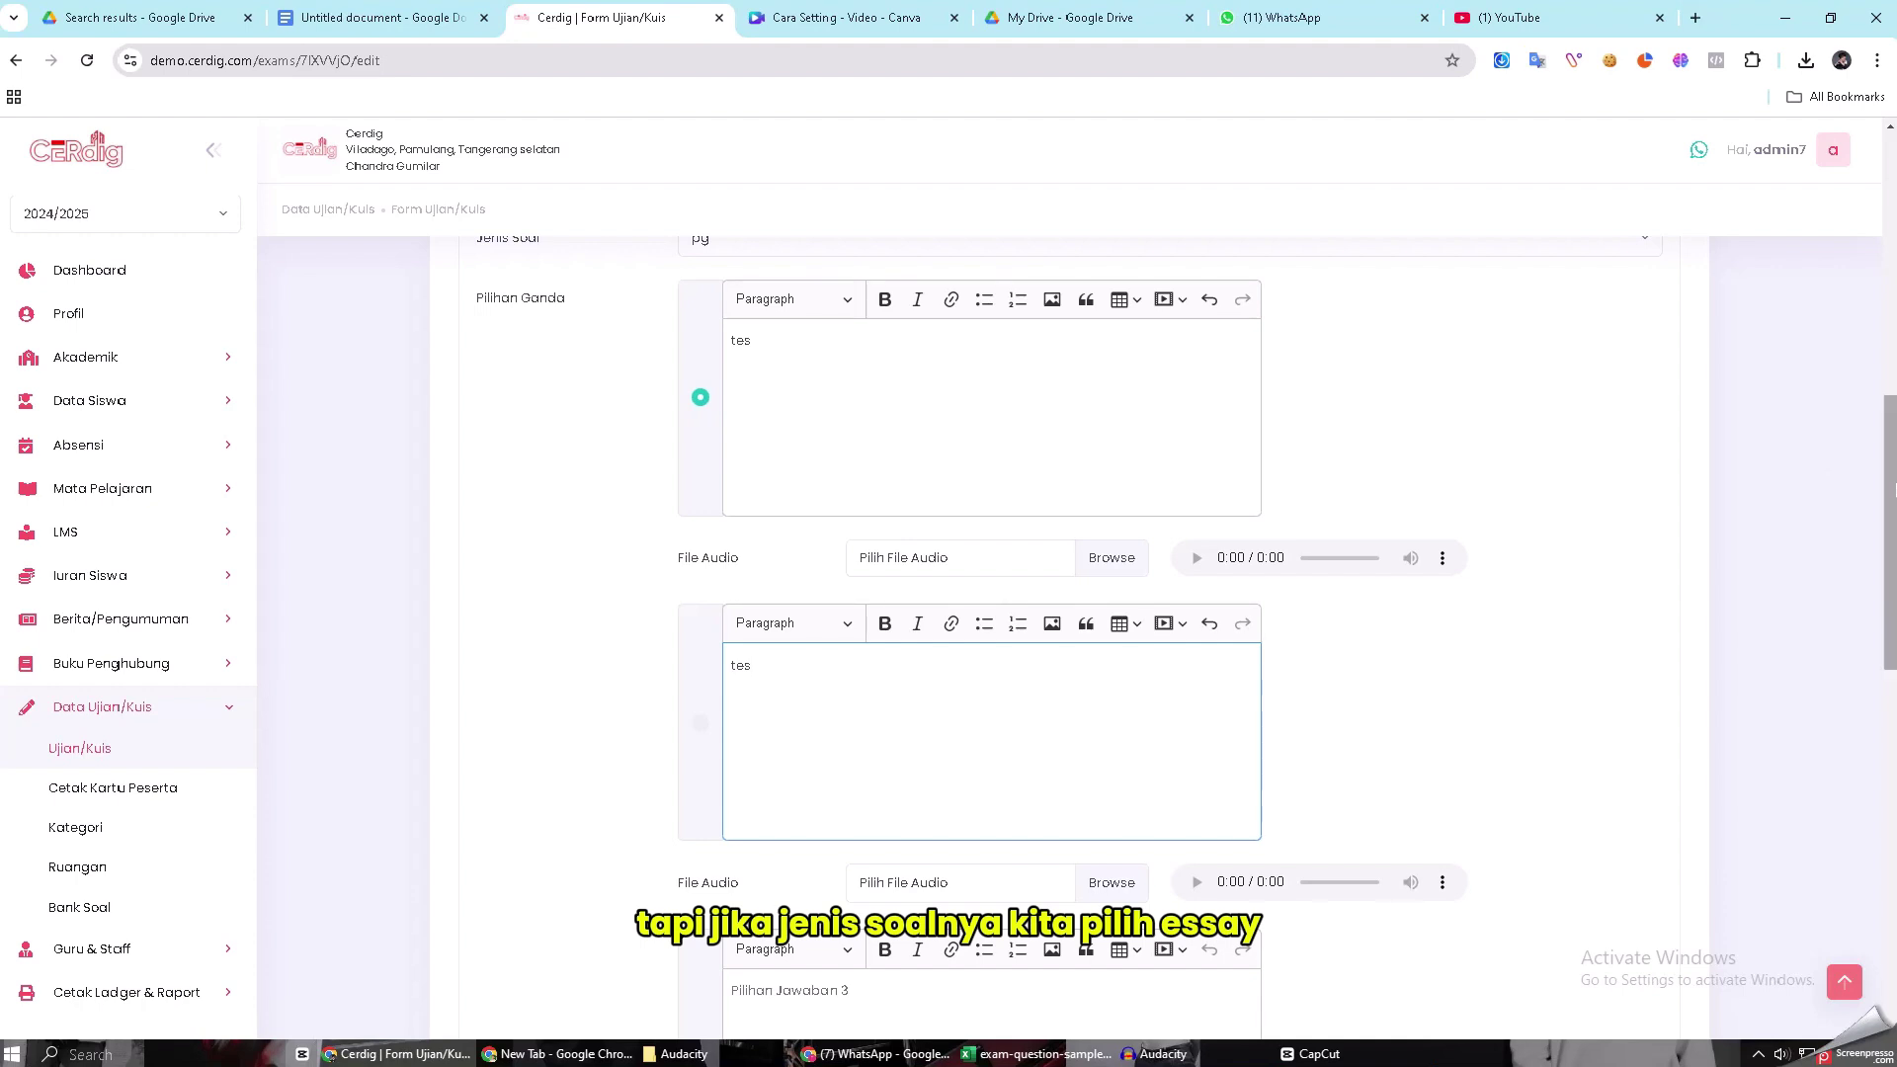
pyautogui.write('s')
pyautogui.scroll(-4, 1162, 560)
pyautogui.click(1084, 605)
pyautogui.write('tes')
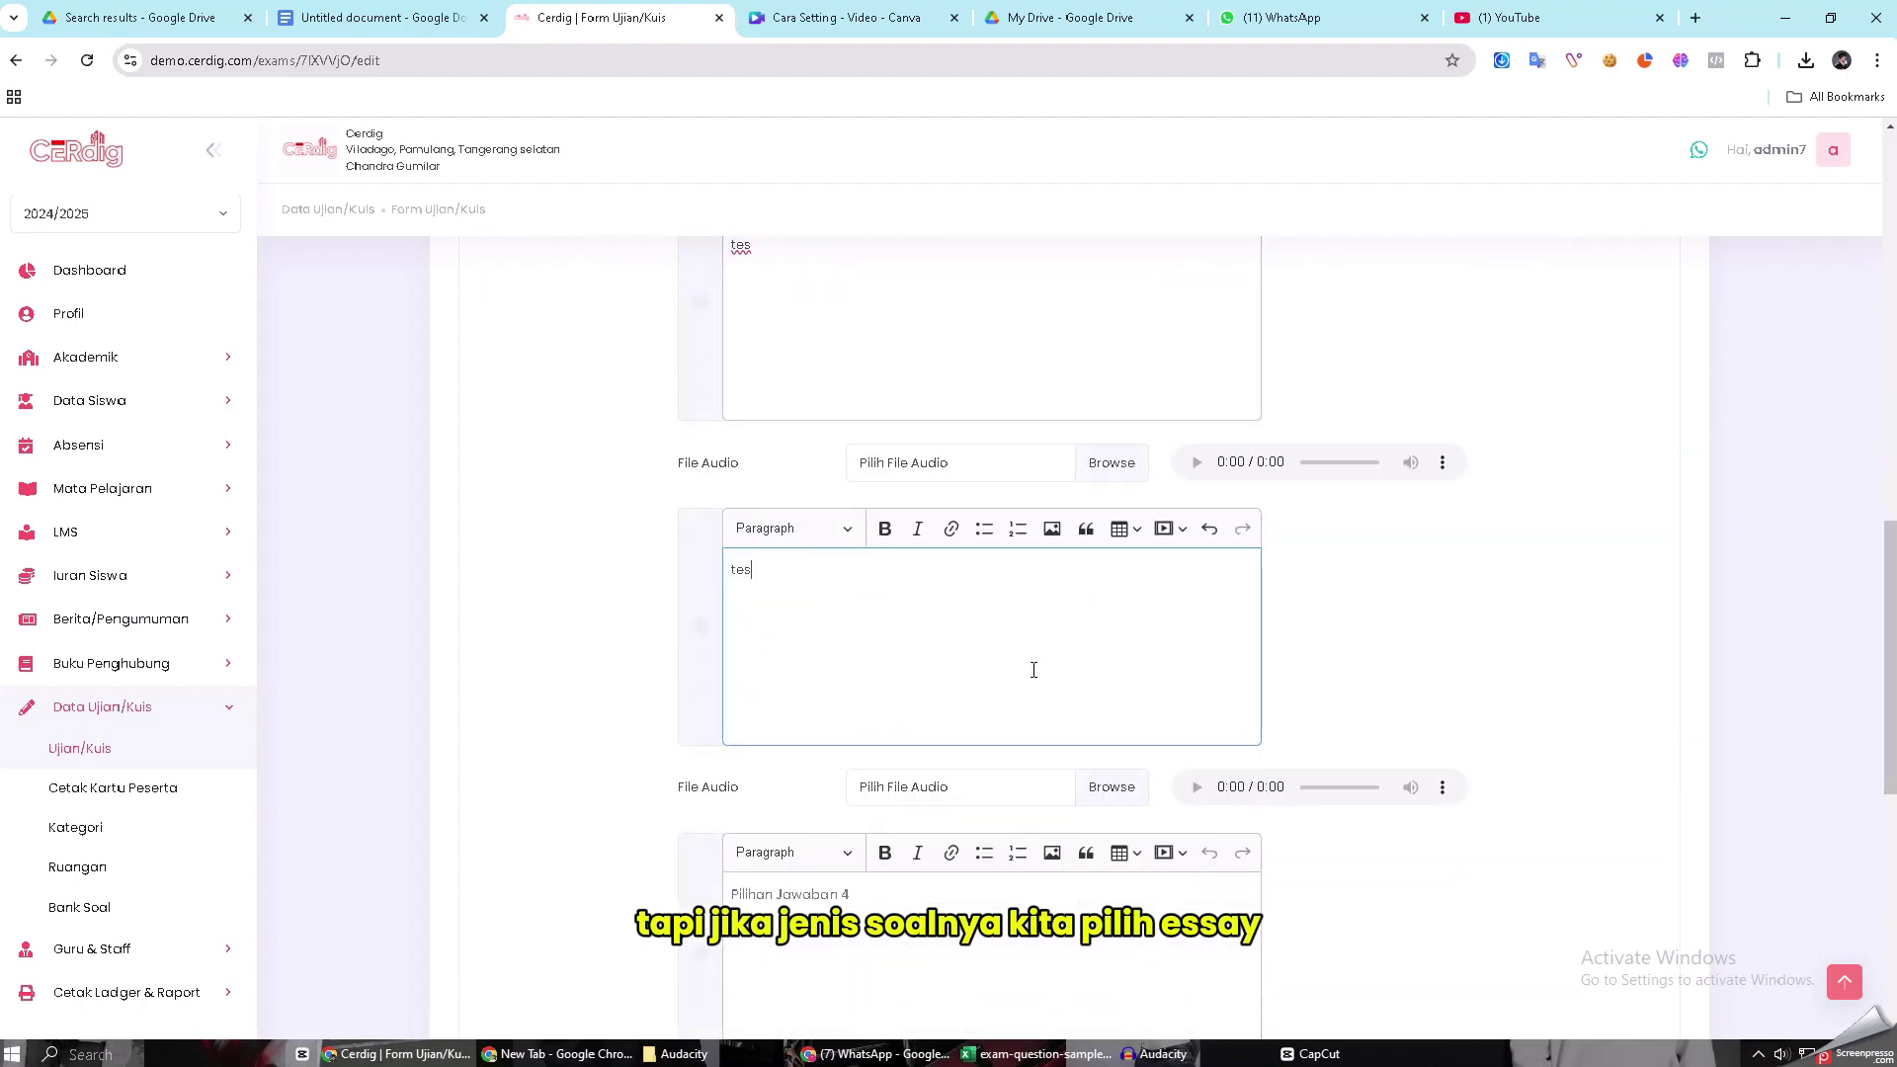
pyautogui.click(874, 914)
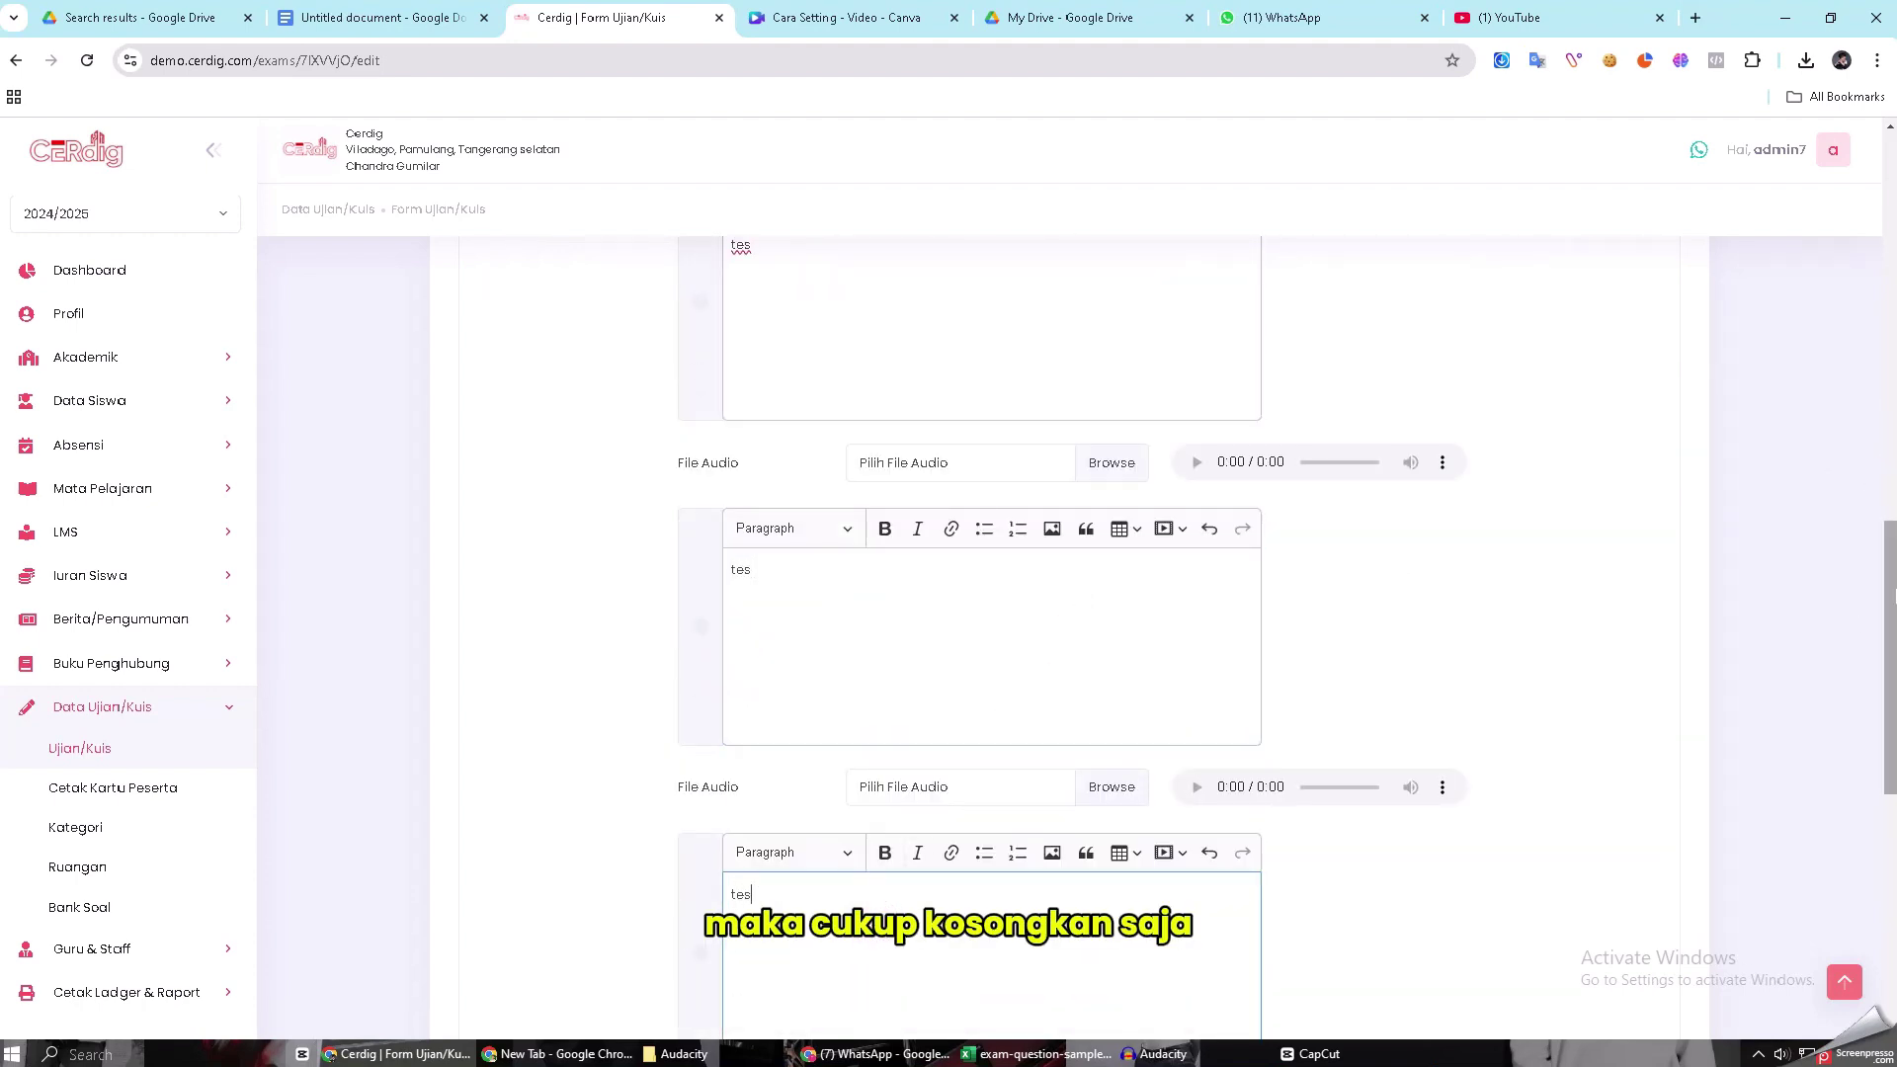
# Mark the third answer option as the question's answer key after trying the second one
pyautogui.scroll(5, 1867, 583)
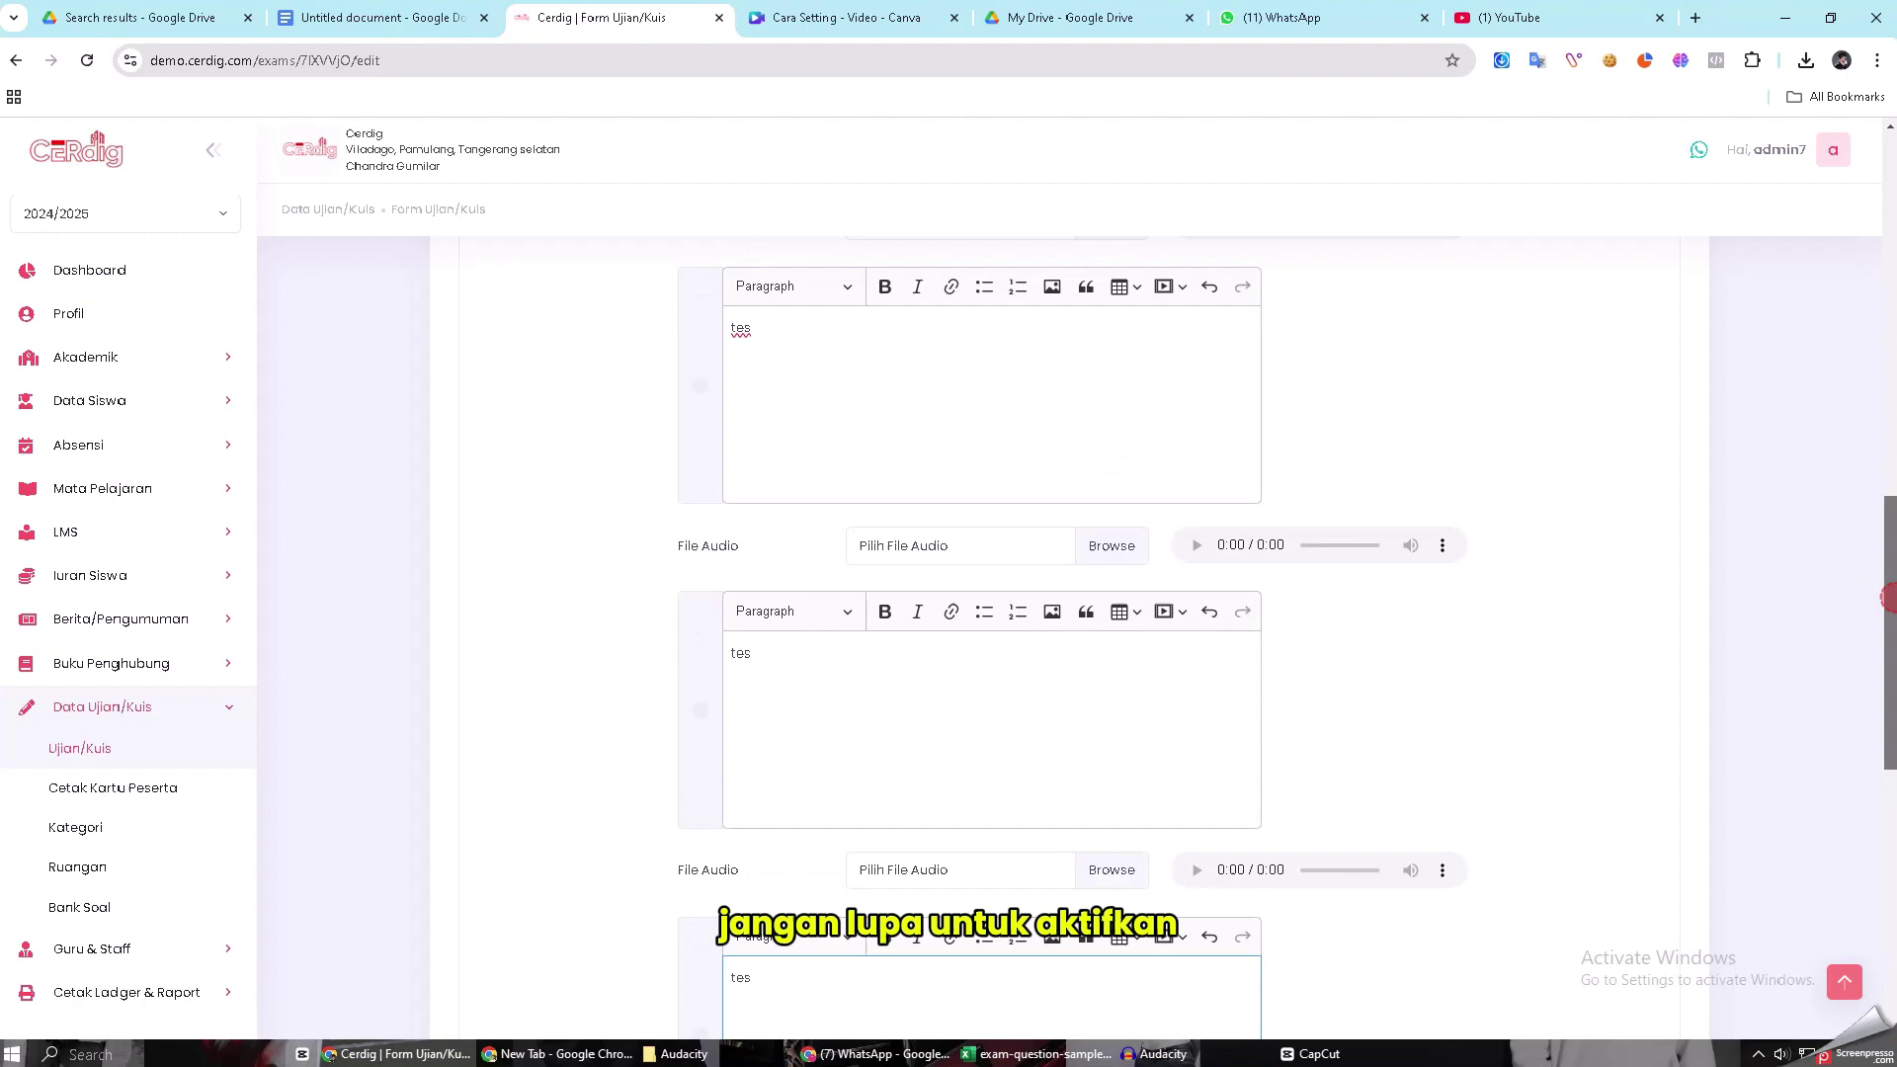
pyautogui.click(701, 758)
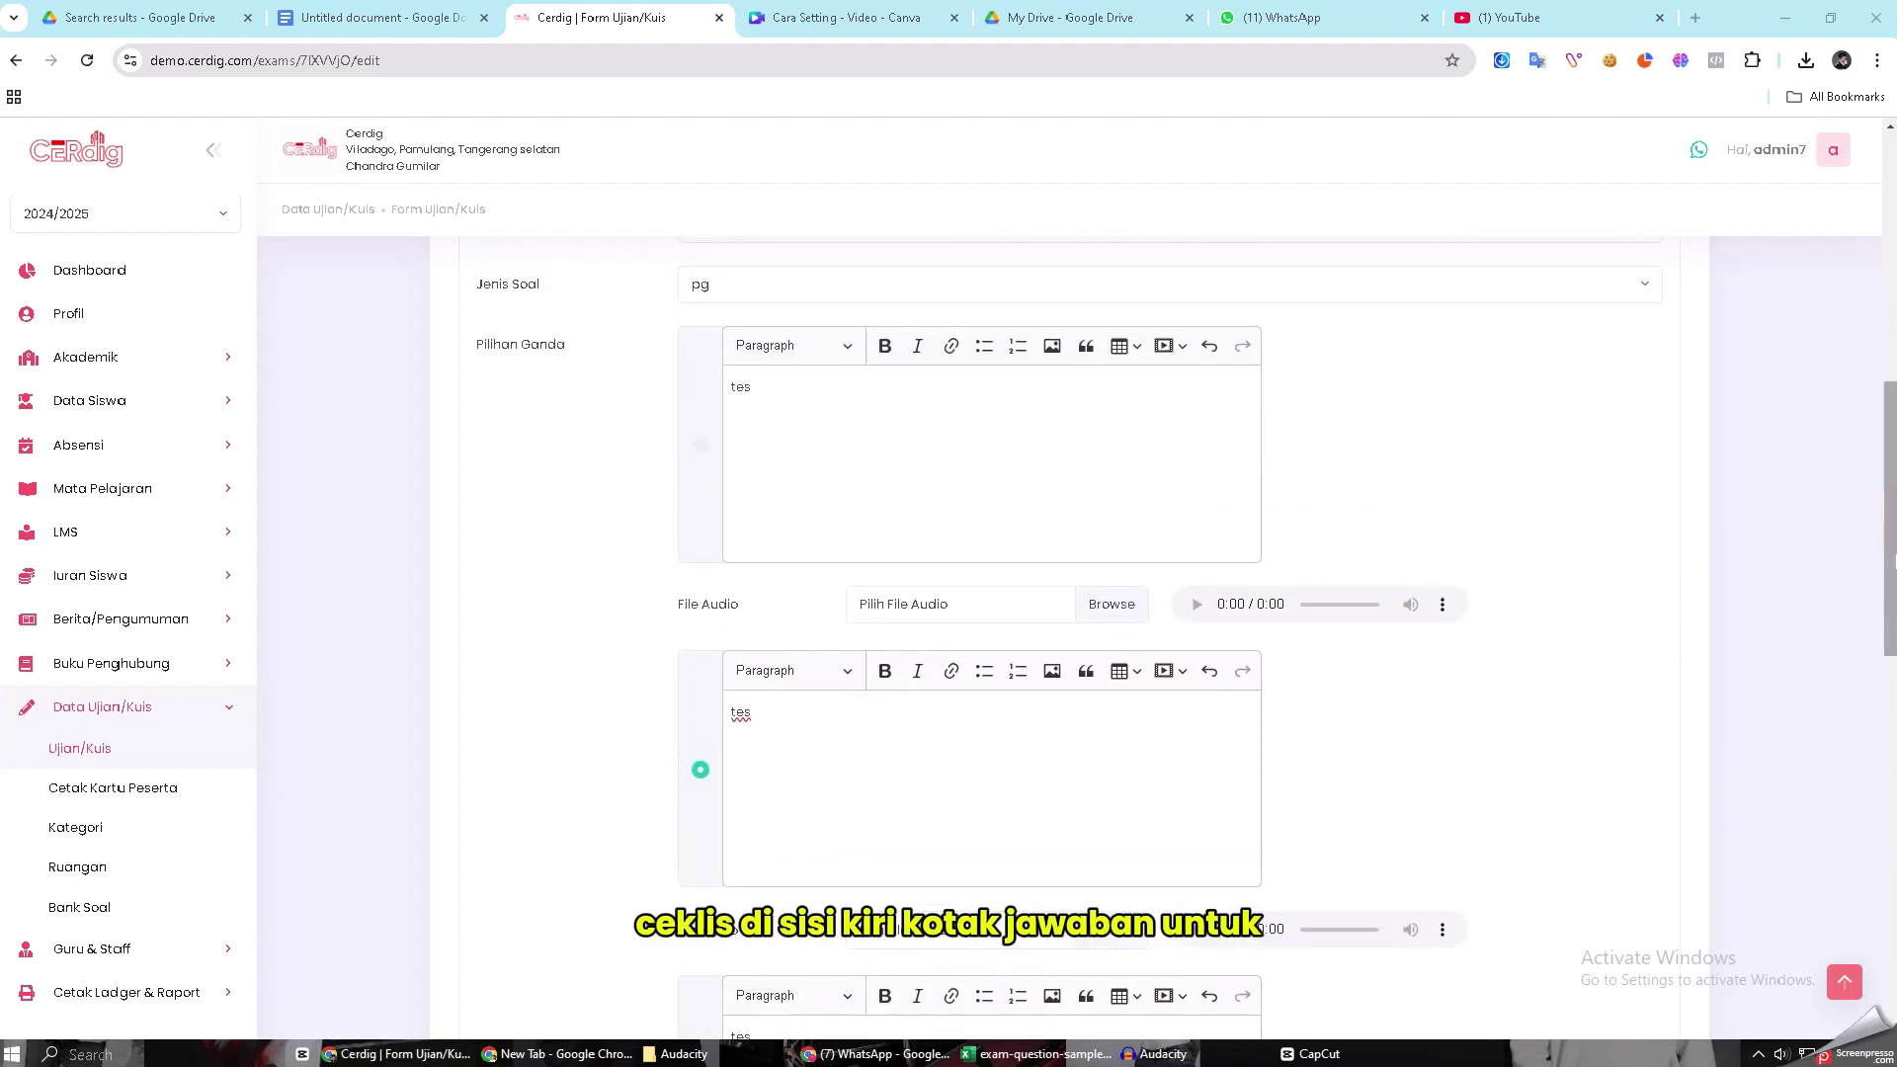
pyautogui.scroll(-5, 1857, 593)
pyautogui.click(700, 630)
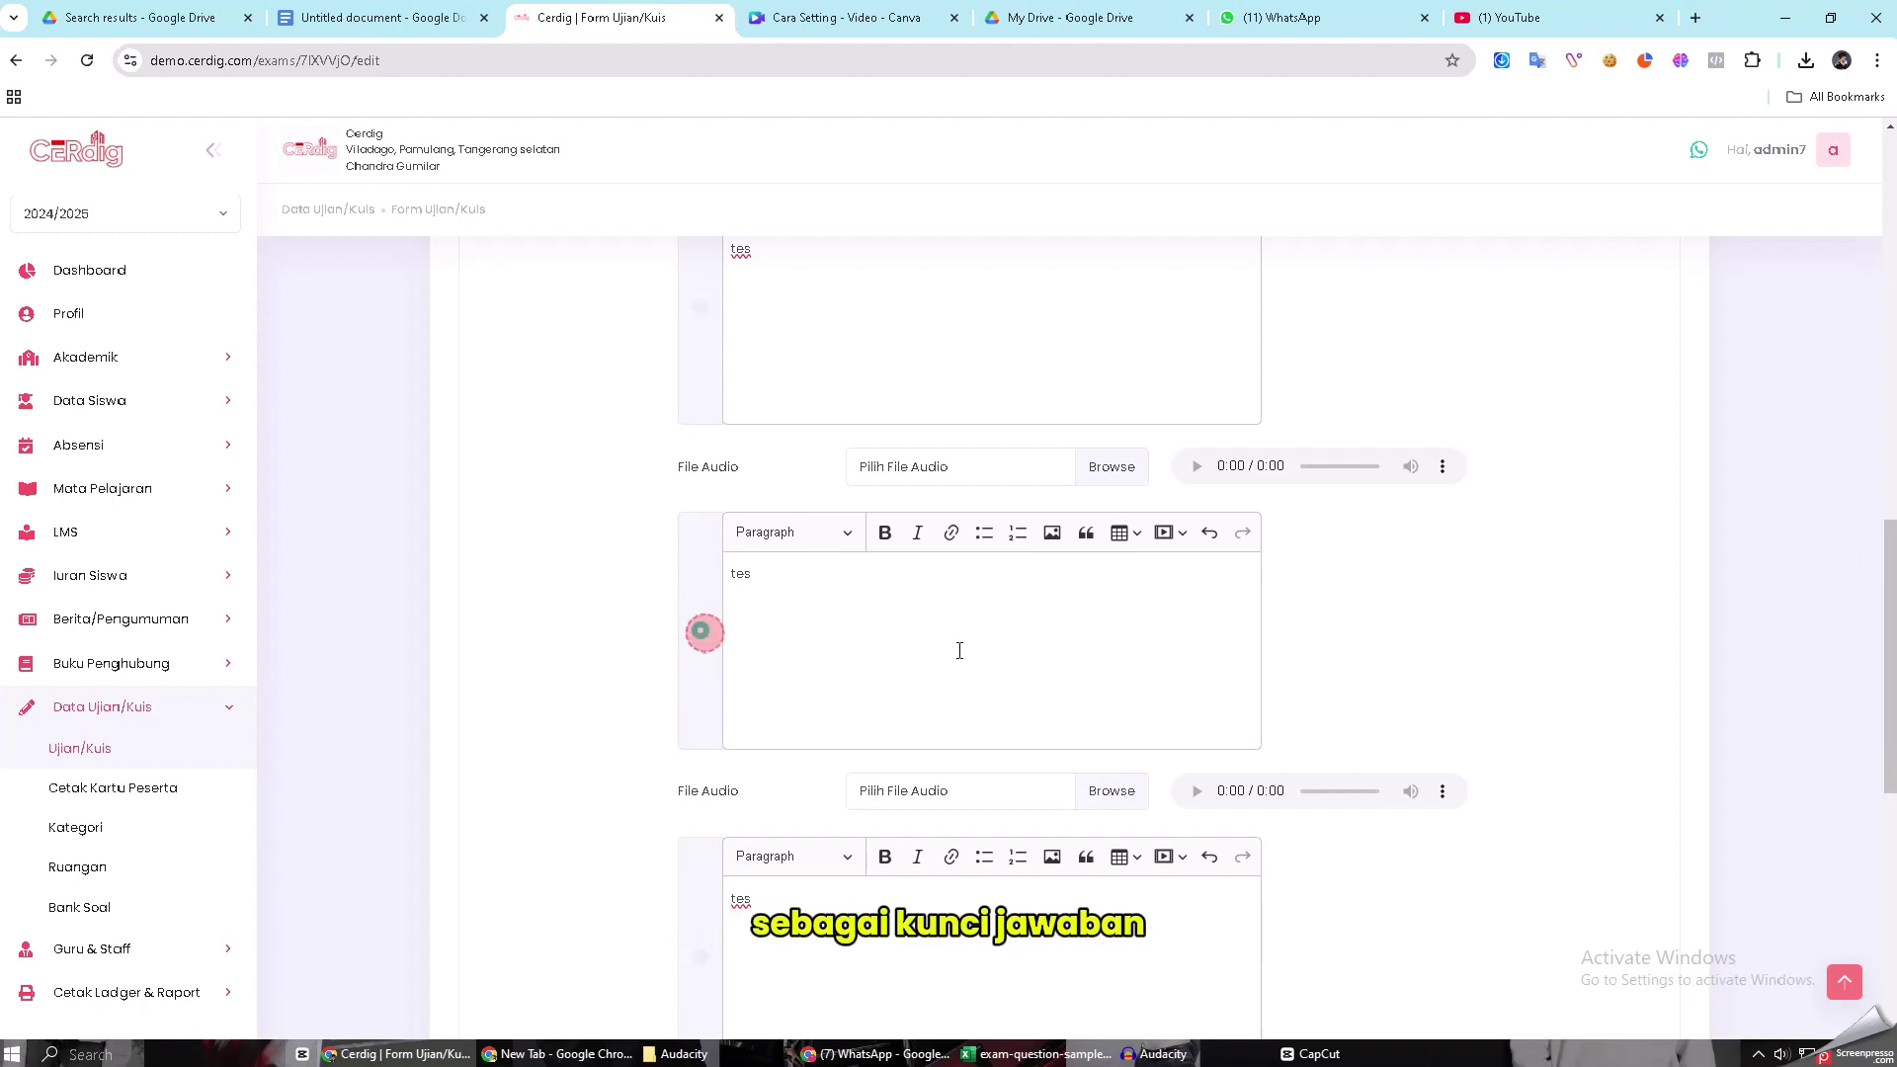
# Fill in answer option 5 of the question with "tes"
pyautogui.moveTo(1887, 604); pyautogui.dragTo(1892, 772)
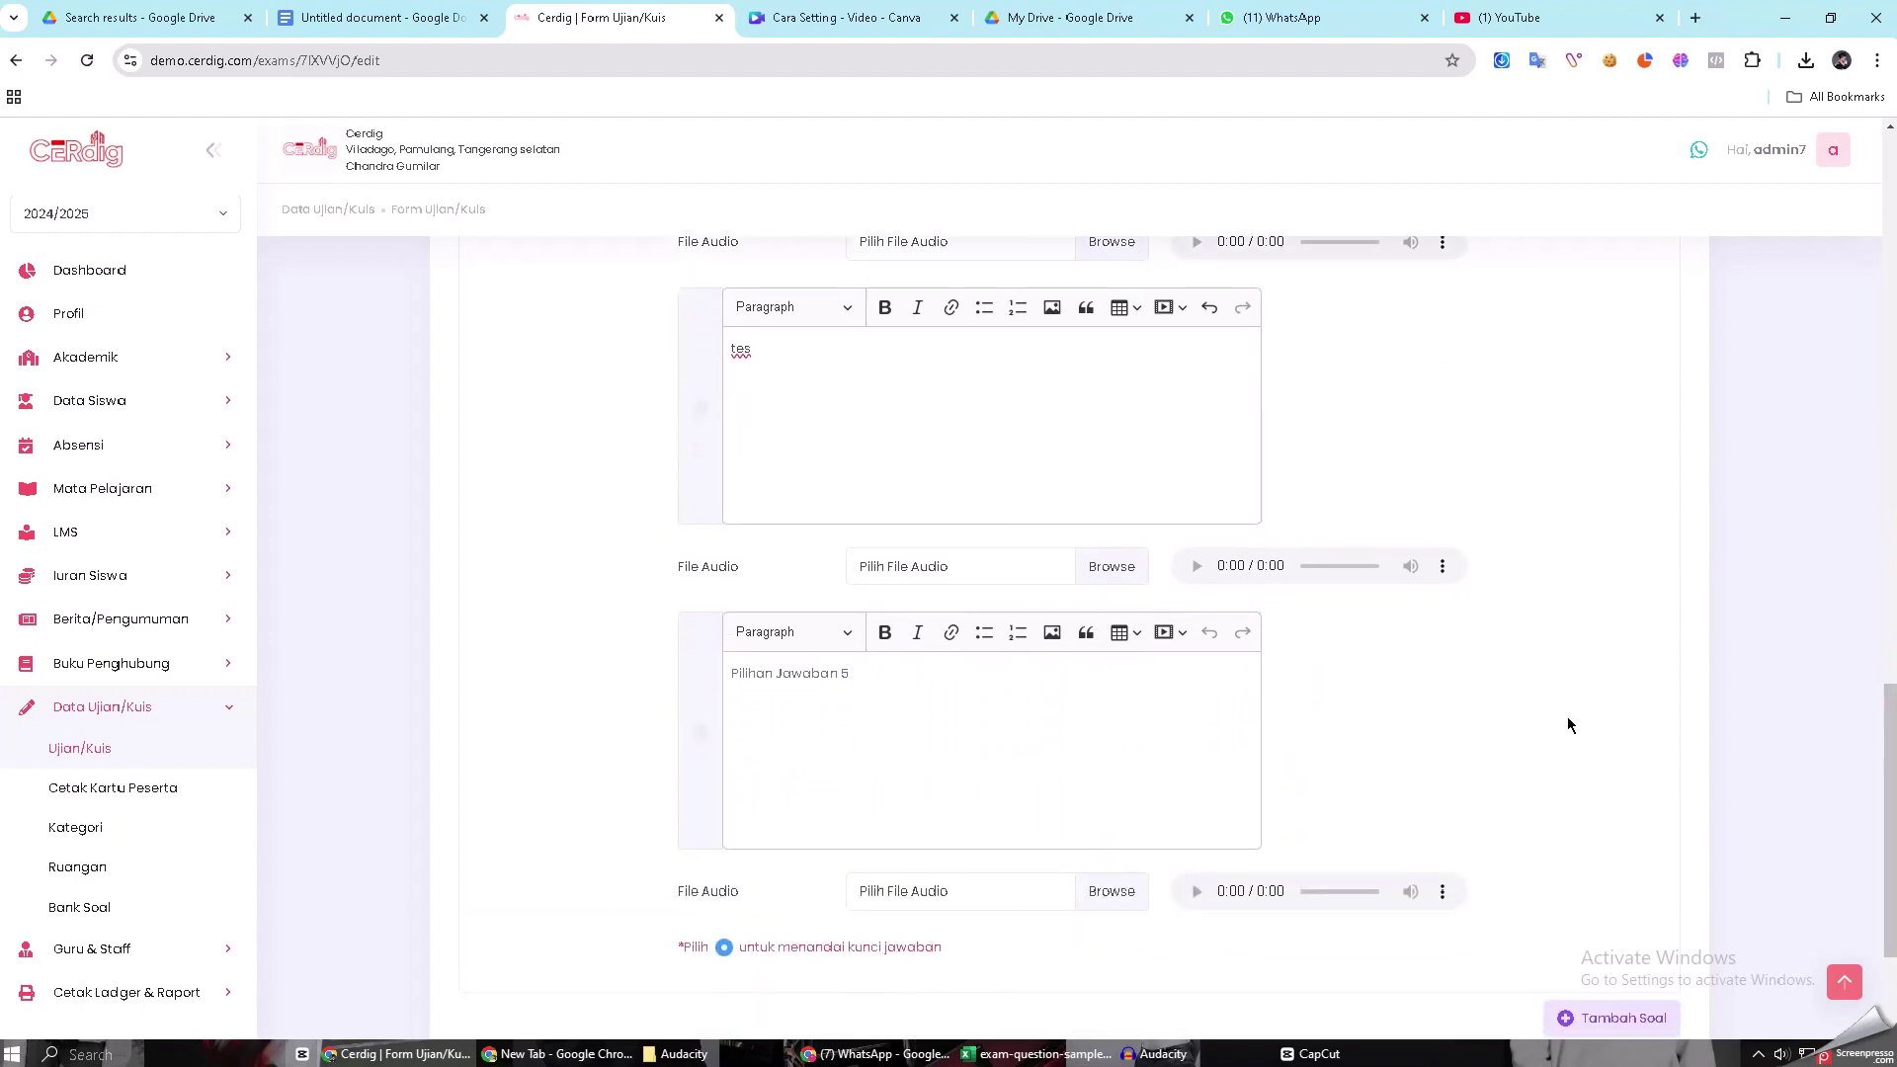
pyautogui.click(891, 678)
pyautogui.write('tes')
pyautogui.click(1477, 626)
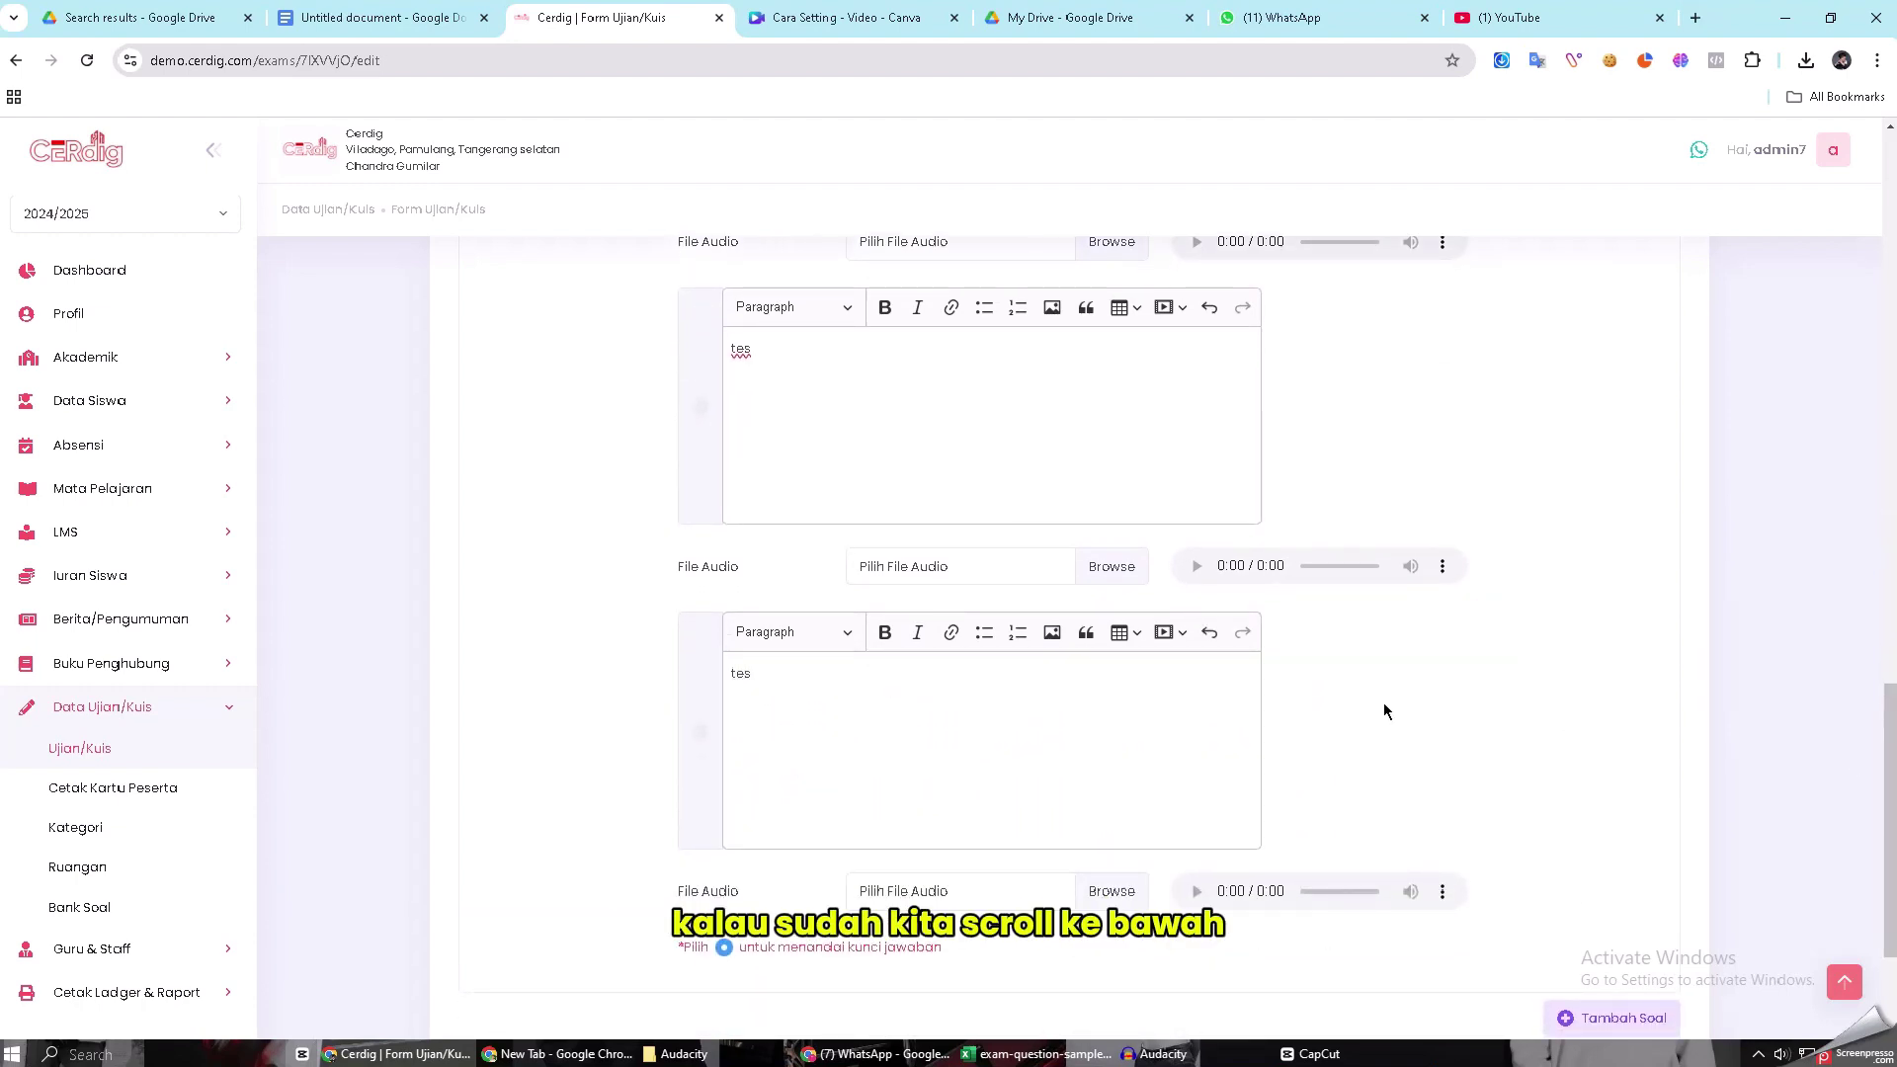
# Submit the exam with the manually written question and confirm the submission
pyautogui.moveTo(1880, 729); pyautogui.dragTo(1888, 822)
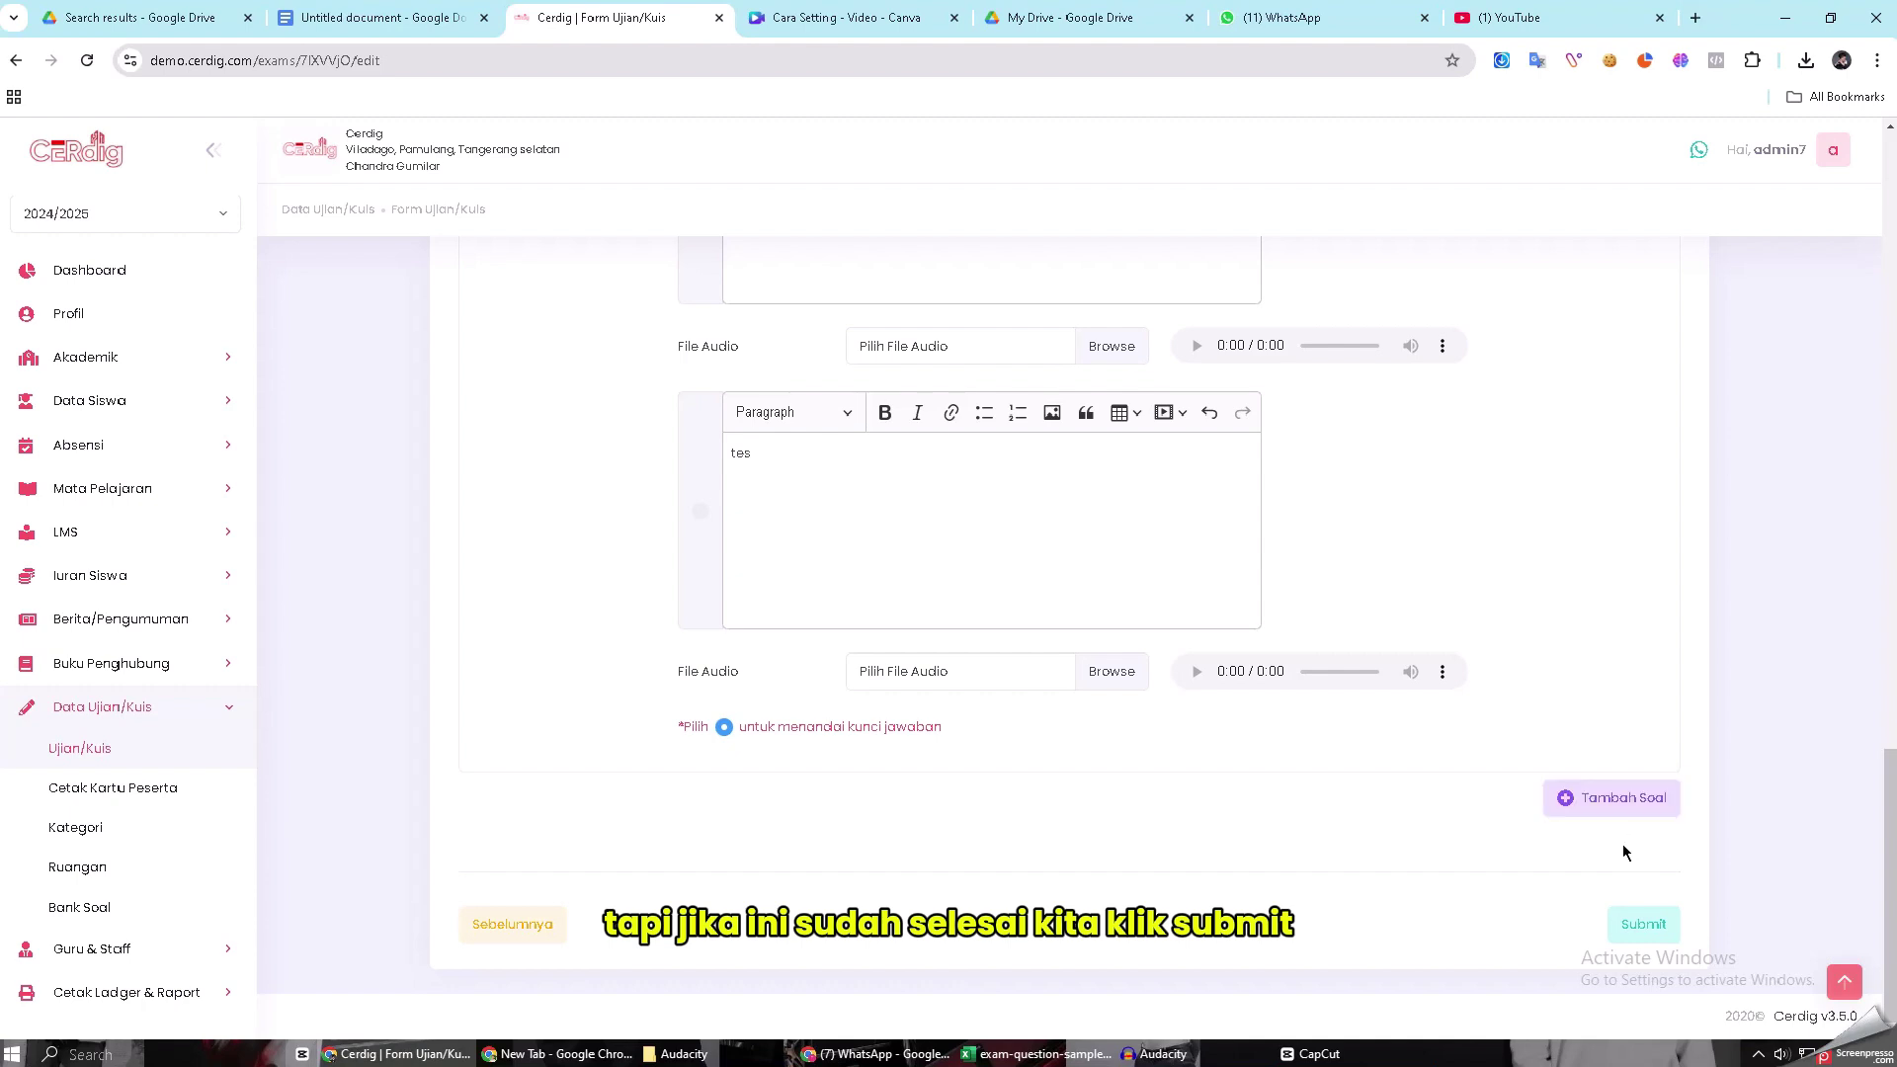
pyautogui.click(1643, 923)
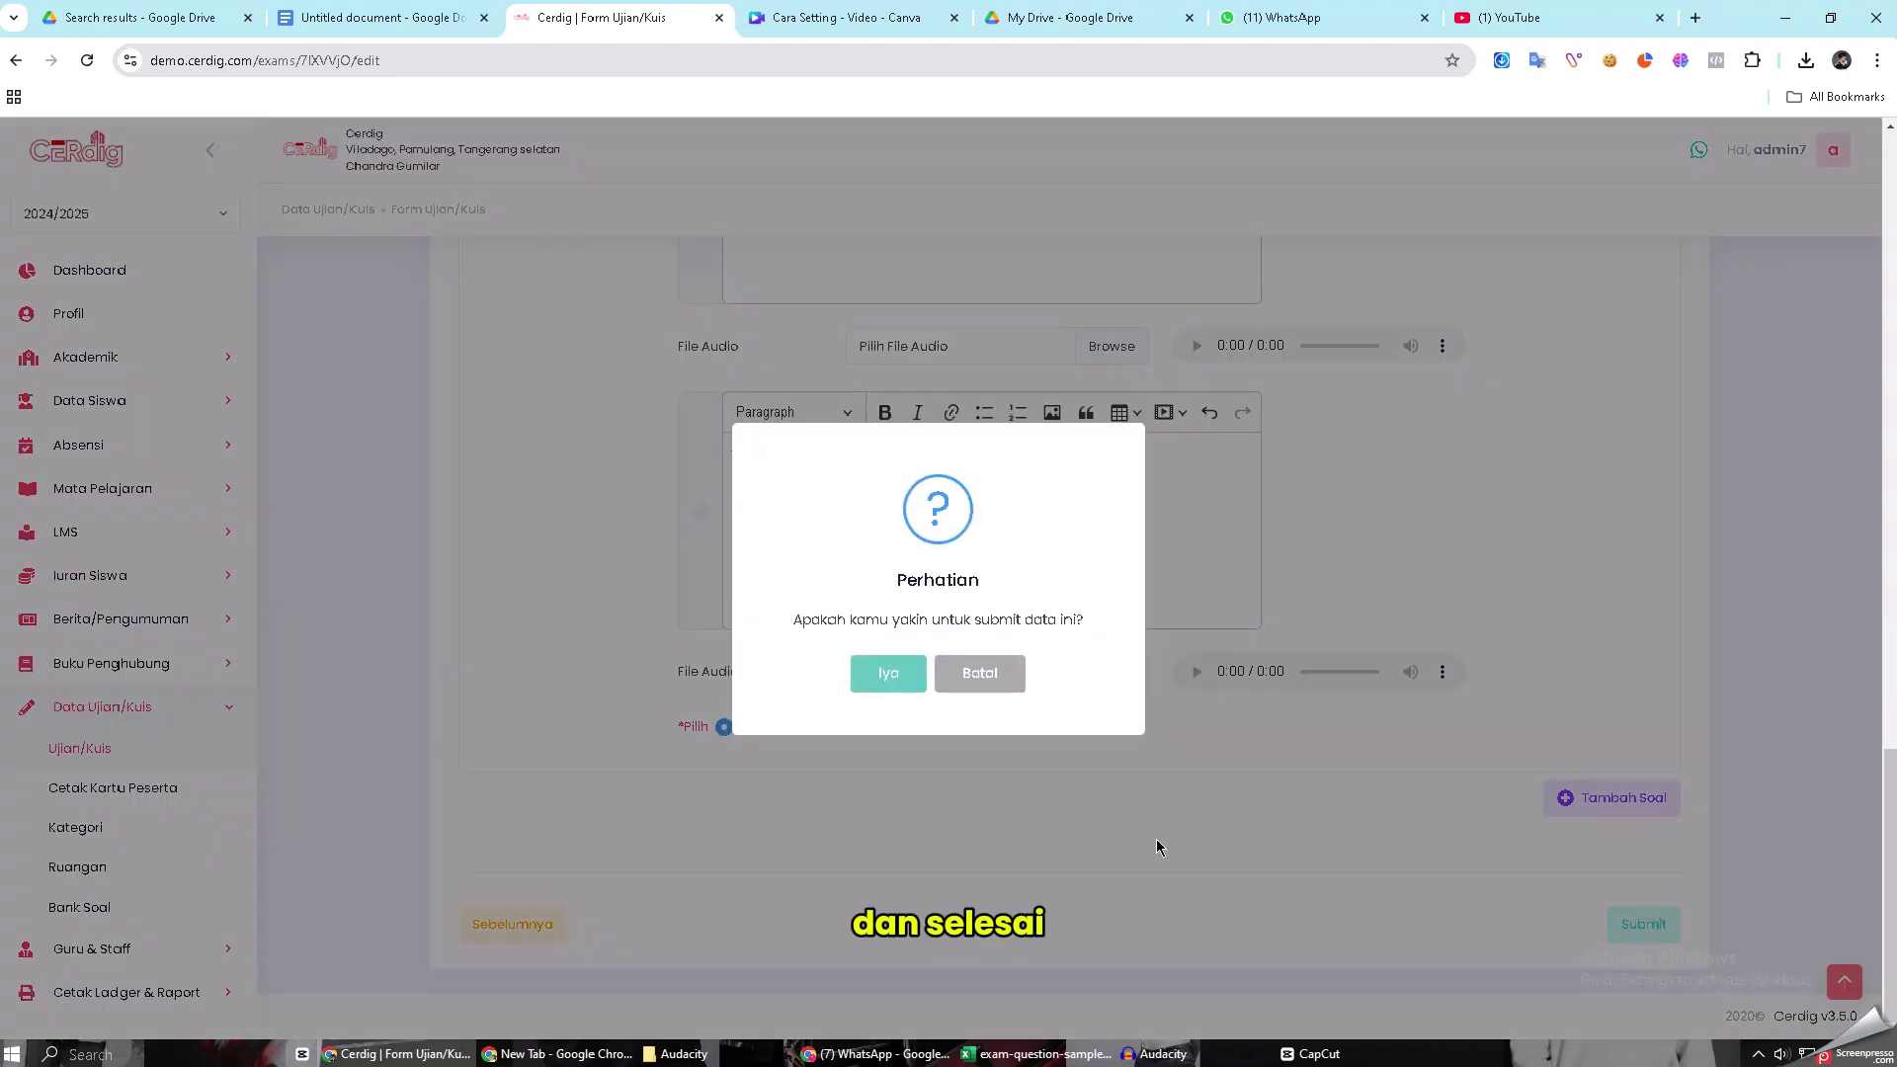
pyautogui.click(880, 681)
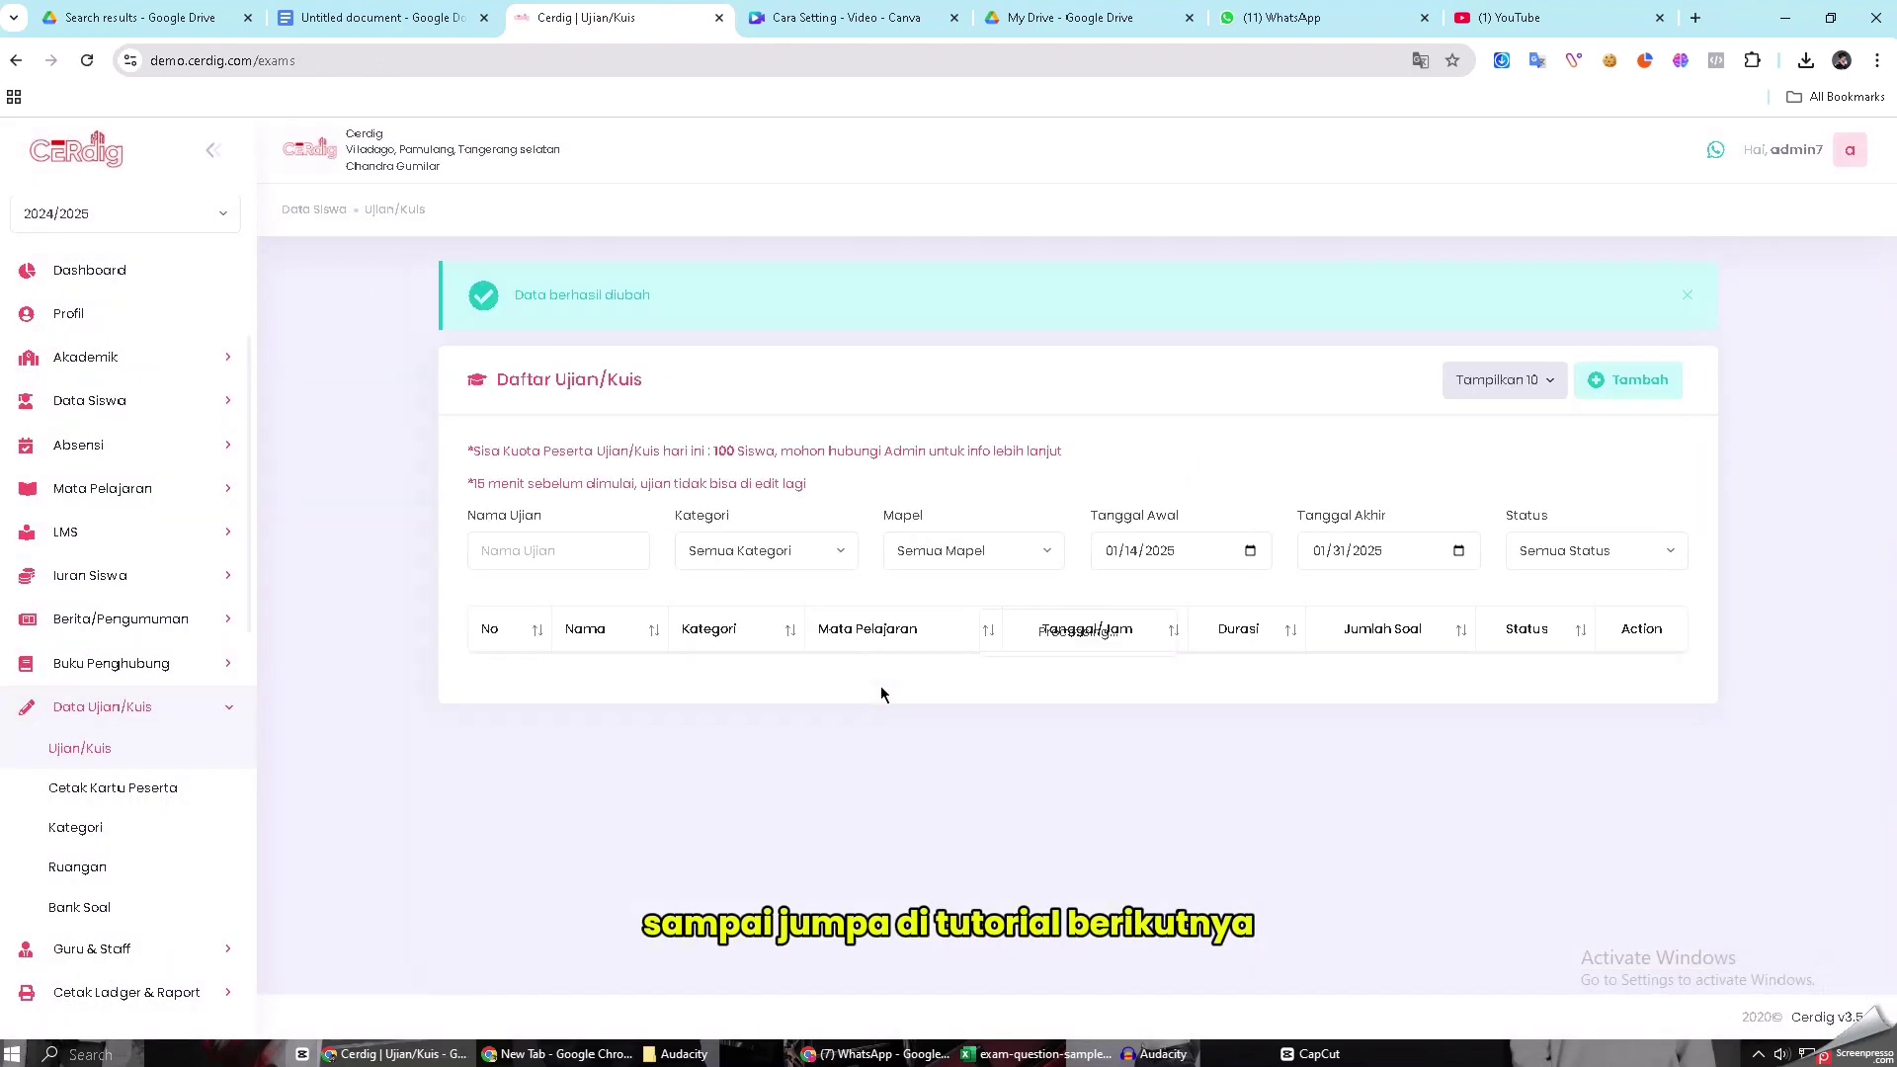